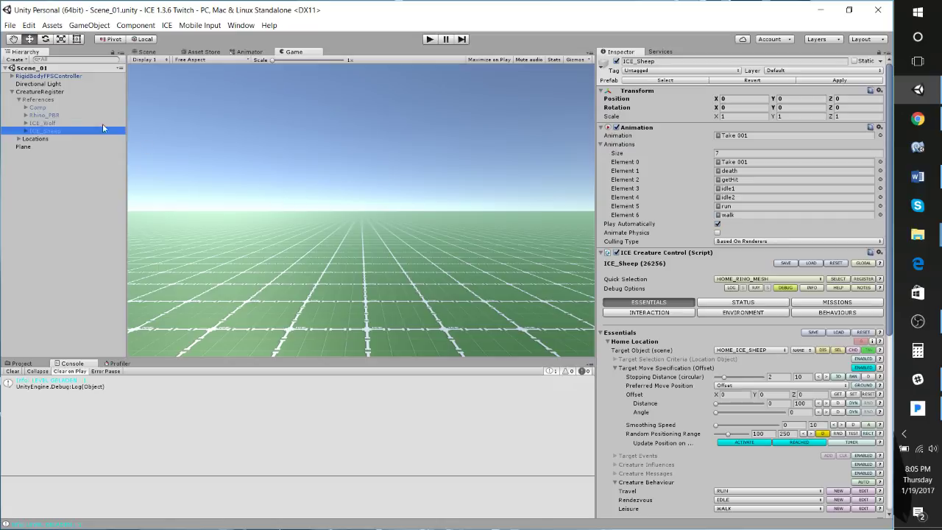
- Select the Comp creature and expand the HUNT and ATTACK acts of its Rhino_PBR interactor
left_click(44, 100)
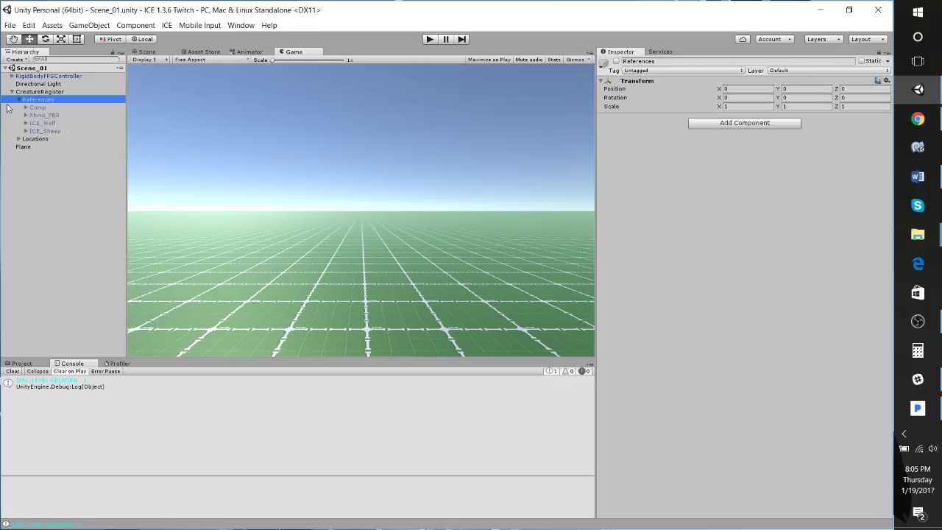
left_click(49, 116)
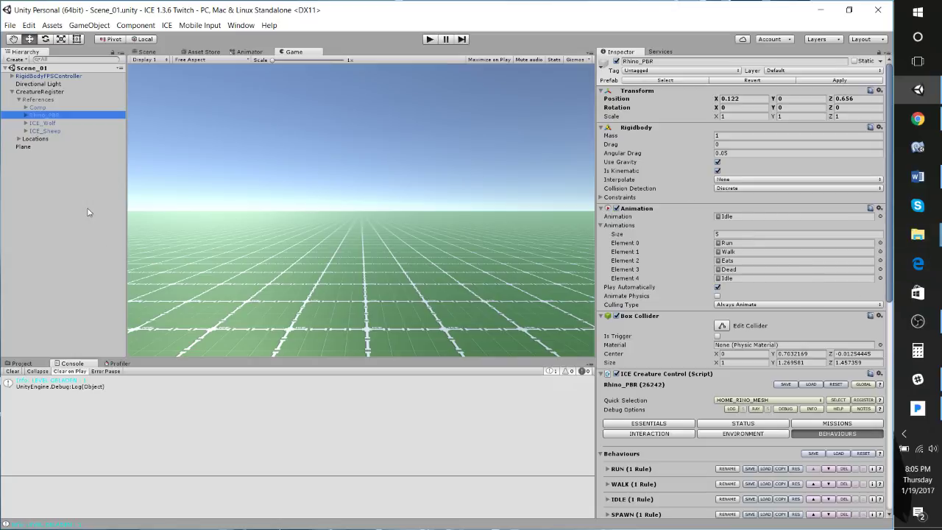
left_click(39, 107)
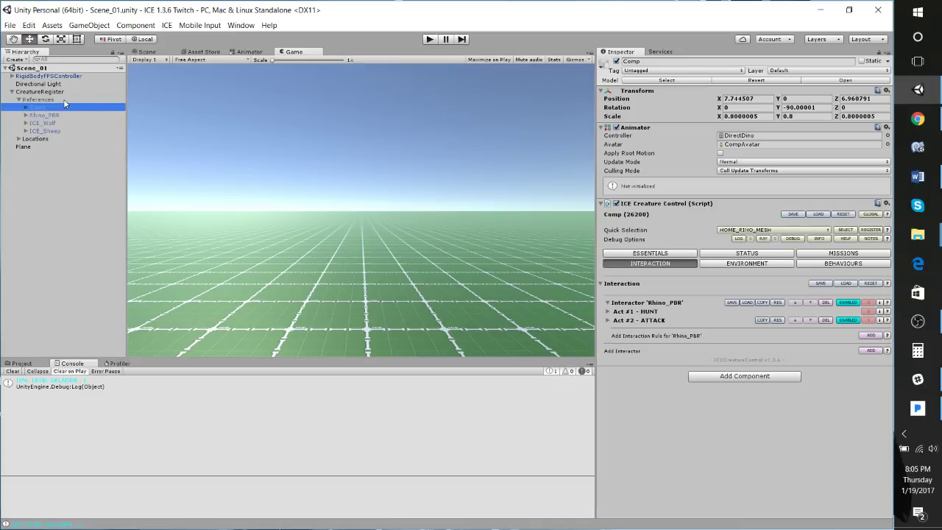
left_click(608, 313)
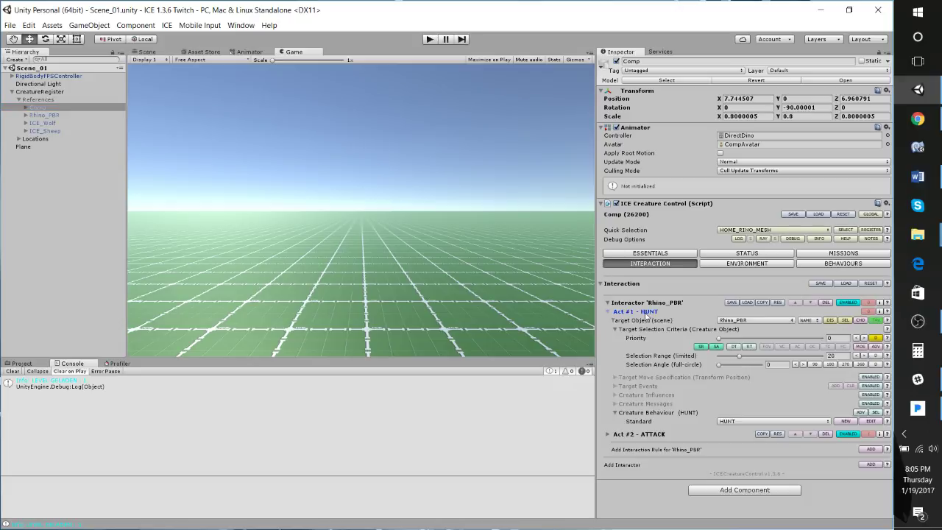
left_click(608, 434)
scroll(670, 407, "down", 3)
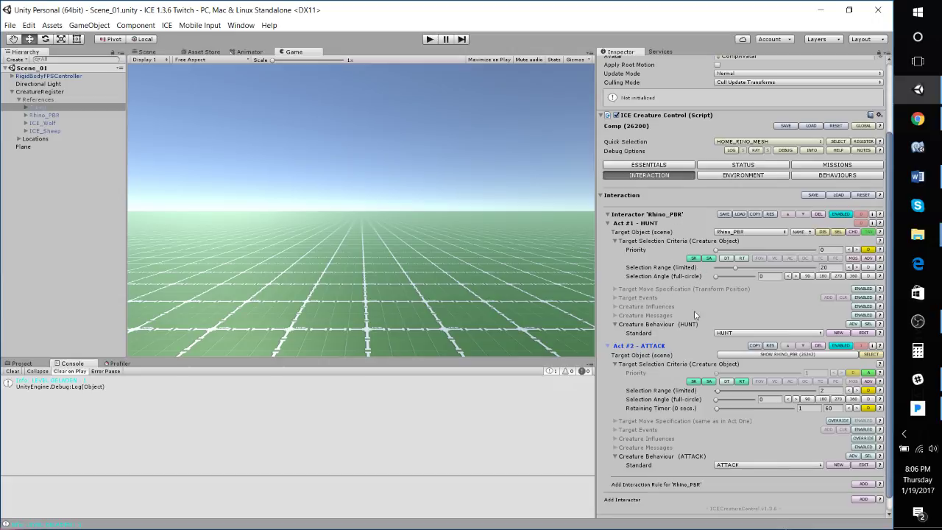
- Enable advanced selection criteria for the HUNT act and set its condition to CreatureIsDead IS FALSE
left_click(869, 258)
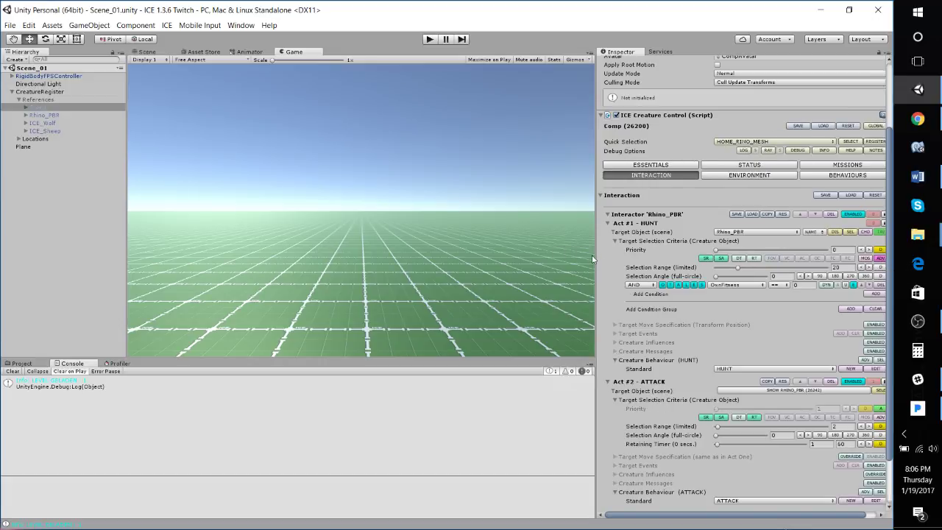
left_click_drag(595, 256, 557, 258)
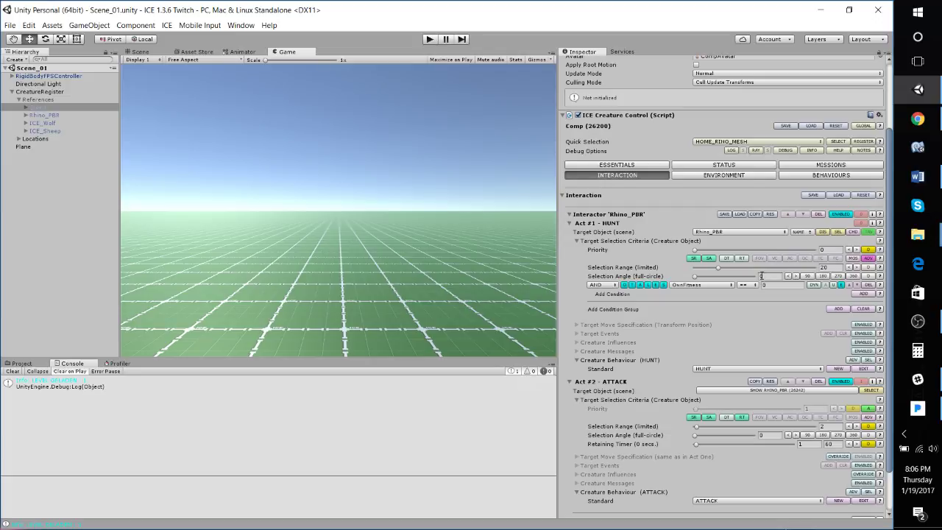
left_click(686, 286)
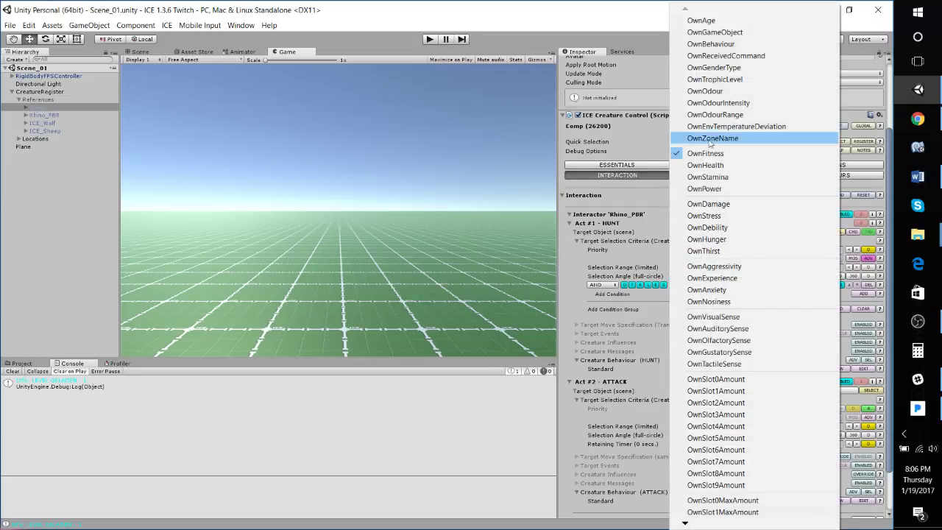
key("Down")
key("Down")
key("Down")
key("Down")
key("Down")
key("Down")
key("Down")
key("Down")
key("Down")
key("Down")
key("Down")
key("Down")
key("Down")
key("Down")
key("Down")
key("Down")
key("Down")
key("Down")
key("Down")
key("Down")
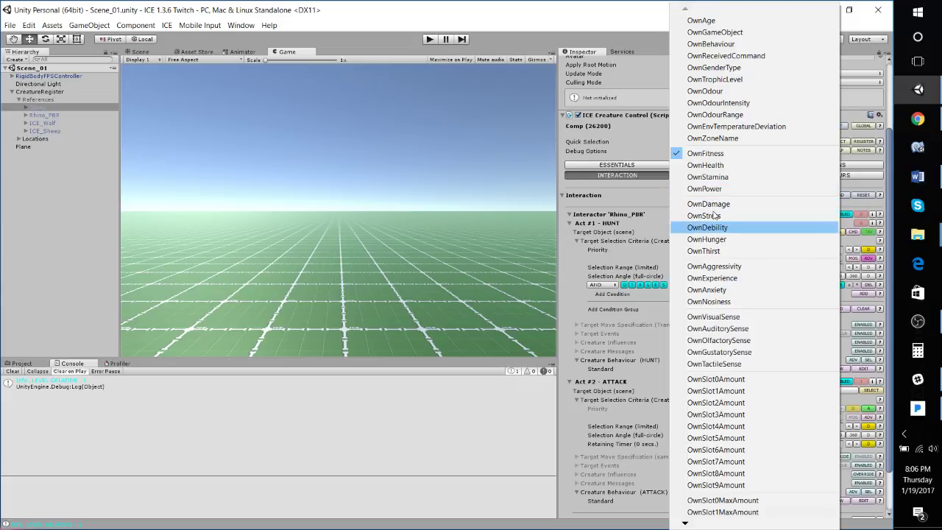
key("Down")
key("Down")
key("Down")
key("Down")
key("Down")
key("Down")
key("Down")
key("Down")
key("Down")
key("Down")
key("Down")
key("Down")
key("Down")
key("Down")
key("Down")
key("Down")
key("Down")
key("Down")
key("Down")
key("Down")
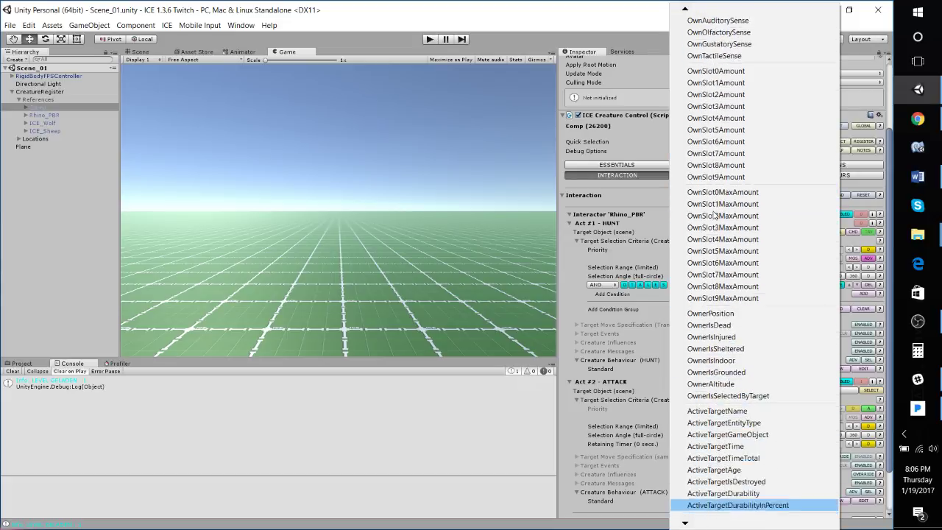
key("Down")
key("Down")
key("Down")
key("Down")
key("Down")
key("Down")
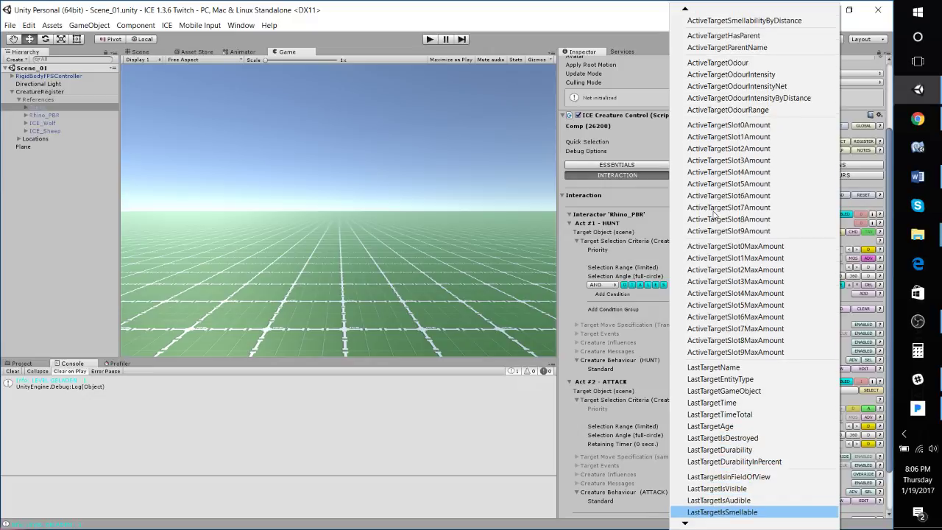
key("Down")
key("Down")
key("Down")
key("Down")
key("Down")
key("Down")
key("Down")
key("Down")
key("Down")
key("Down")
key("Down")
key("Down")
key("Down")
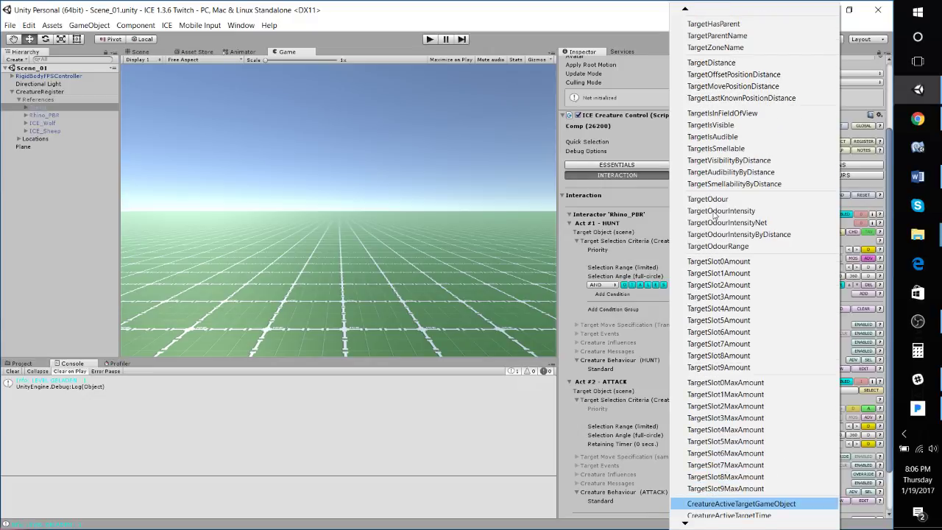
key("Down")
key("Down")
key("Down")
key("Down")
key("Down")
key("Down")
key("Down")
key("Down")
key("Down")
key("Down")
key("Down")
key("Down")
key("Down")
key("Down")
key("Down")
key("Down")
key("Down")
key("Down")
key("Down")
key("Down")
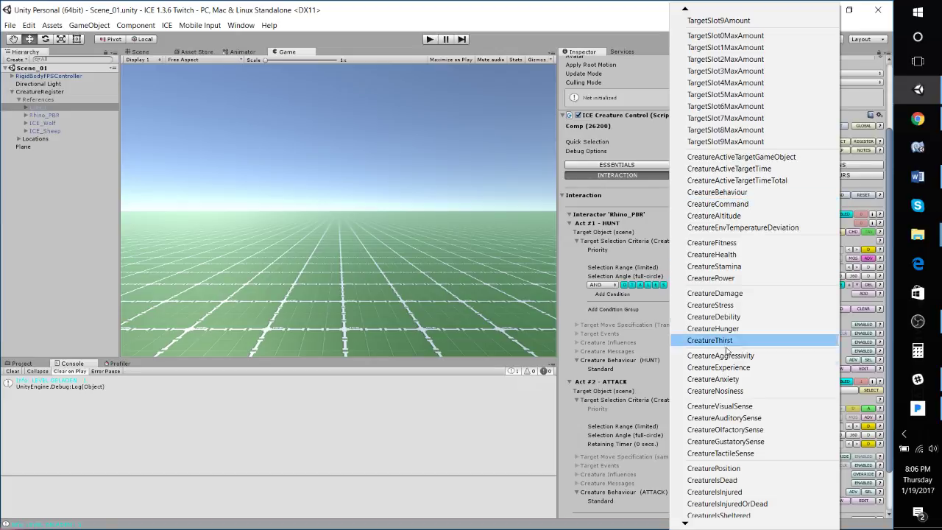
left_click(712, 480)
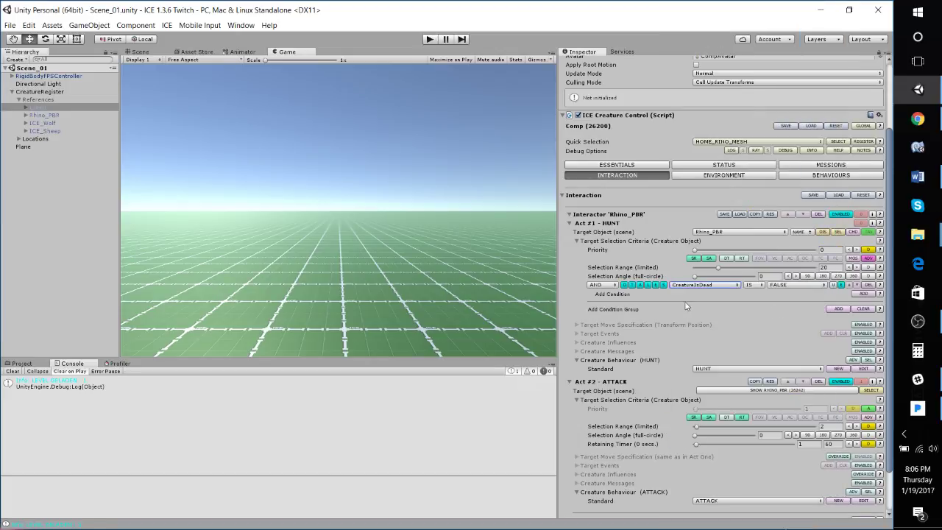
left_click(786, 289)
left_click(736, 307)
- Enable advanced selection criteria for the ATTACK act and set its condition to CreatureIsDead IS FALSE
scroll(678, 322, "down", 2)
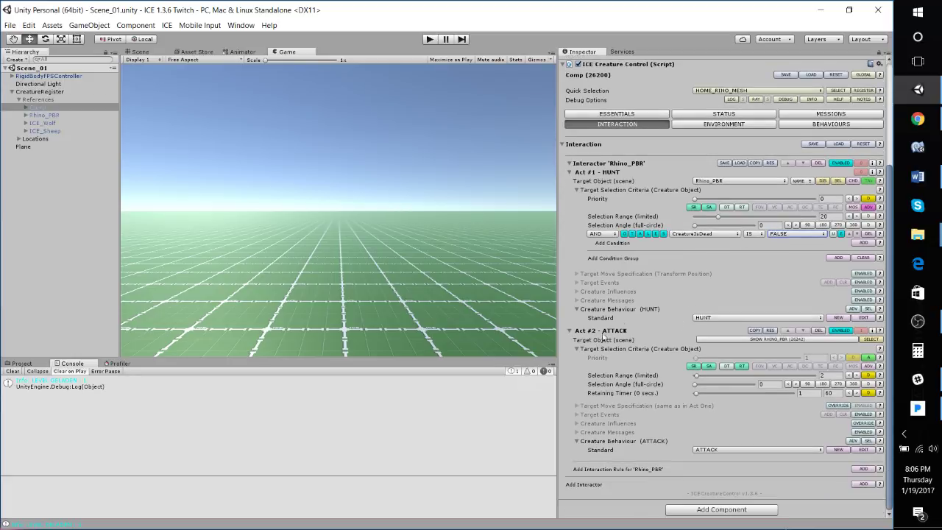
left_click(869, 366)
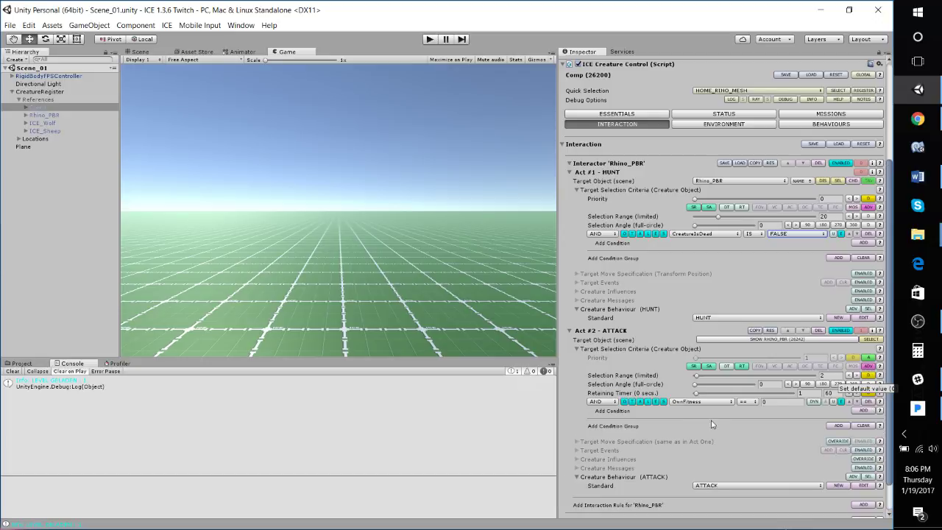
left_click(686, 402)
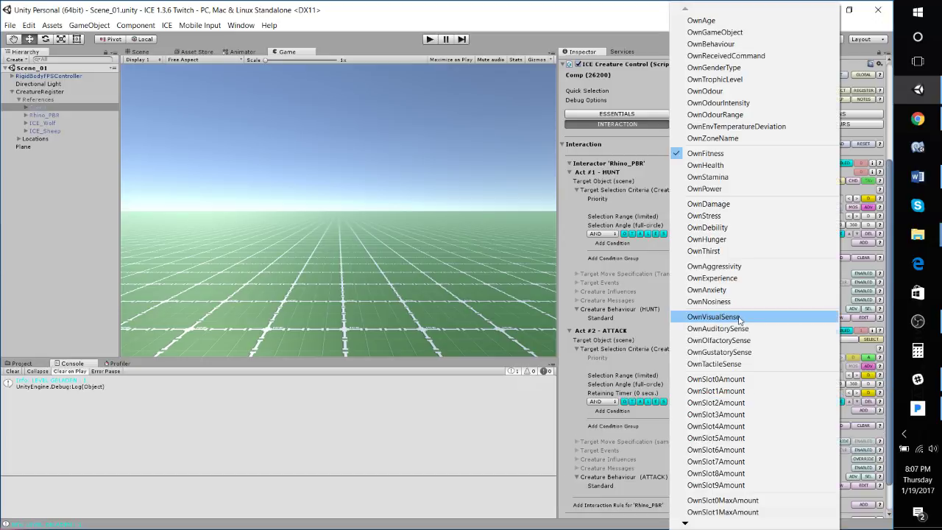
scroll(740, 318, "down", 10)
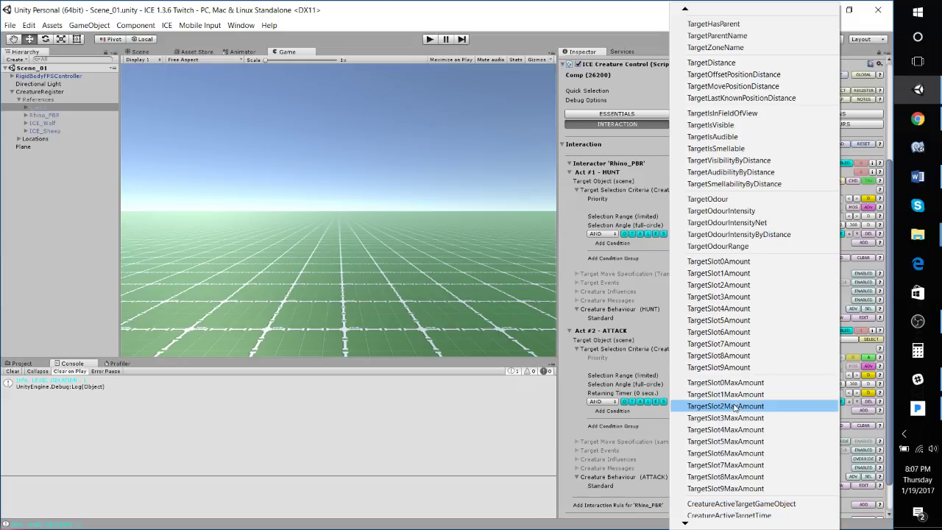
scroll(735, 429, "down", 10)
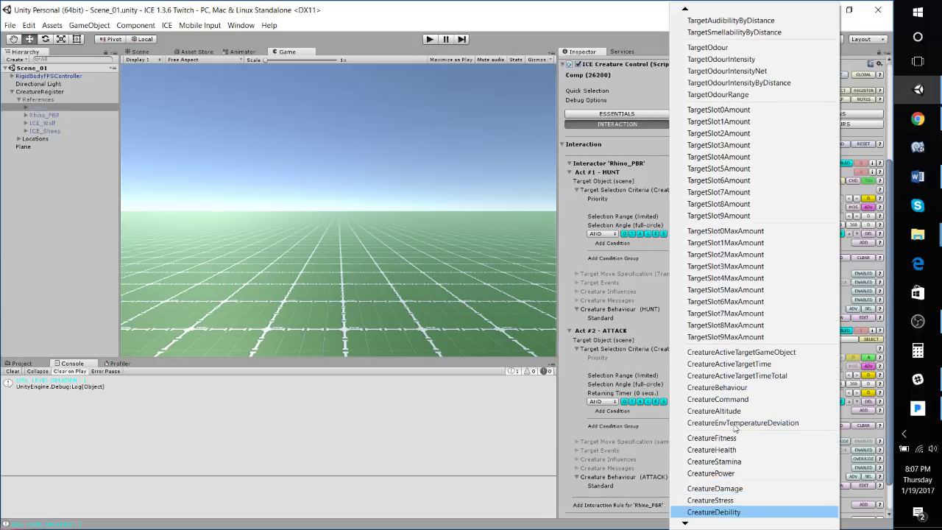
scroll(725, 512, "down", 1)
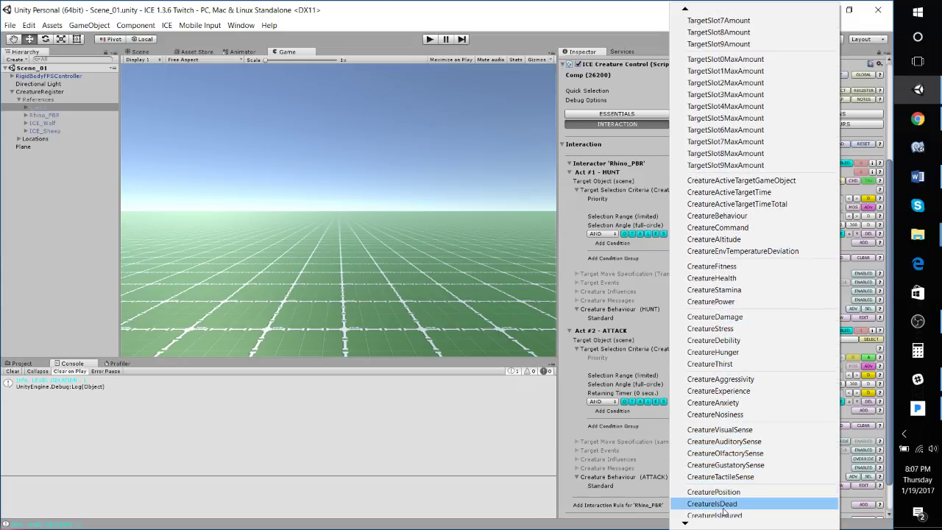
left_click(712, 506)
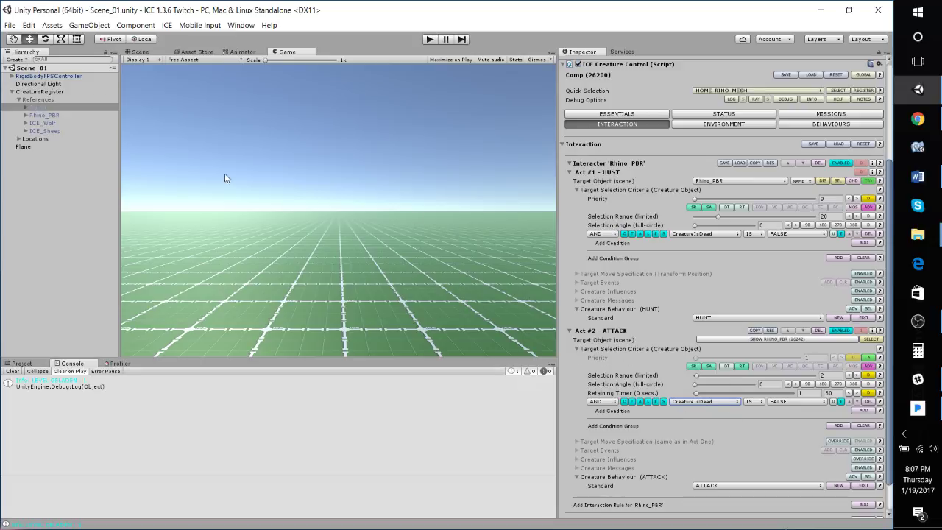
- Disable the ICE_Sheep reference group in the CreatureRegister
left_click(37, 92)
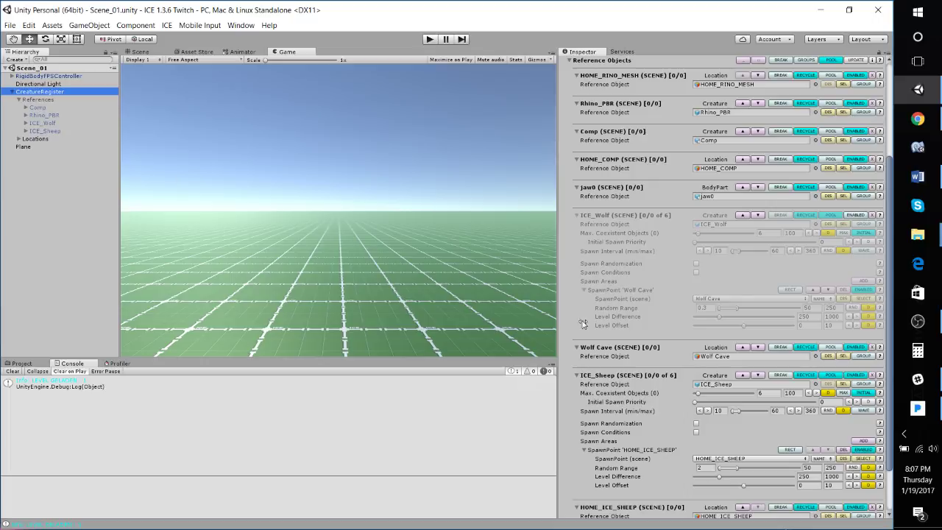
left_click(837, 376)
scroll(744, 318, "up", 4)
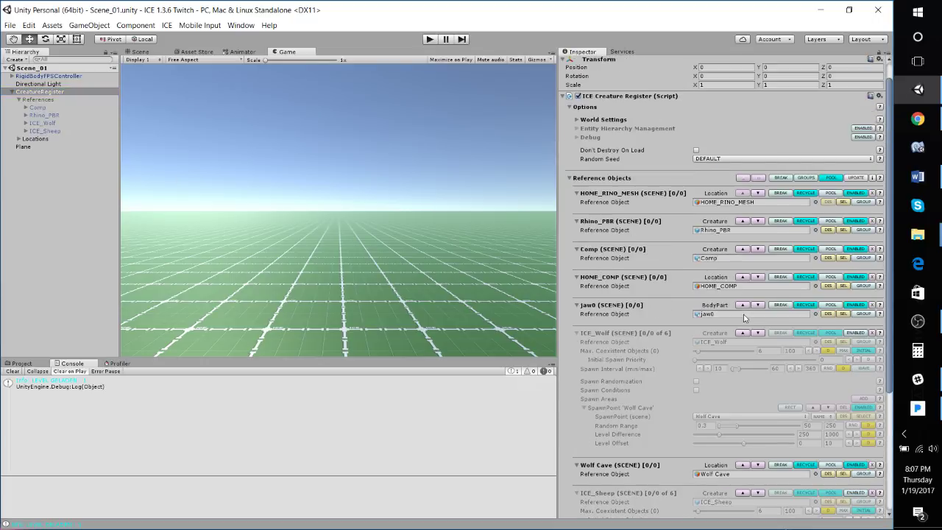
scroll(677, 326, "down", 5)
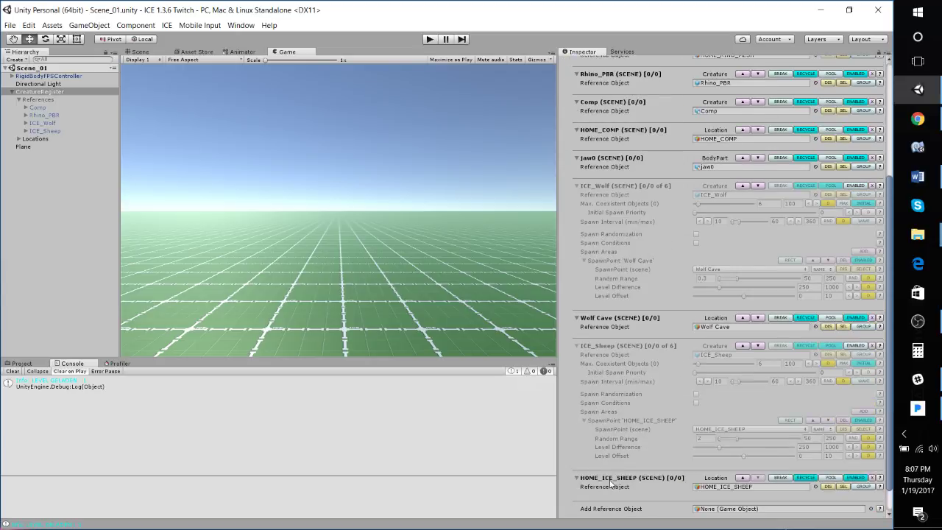
- Enable pooling for Rhino_PBR in the CreatureRegister and set its maximum coexistent objects to 1
scroll(655, 305, "up", 4)
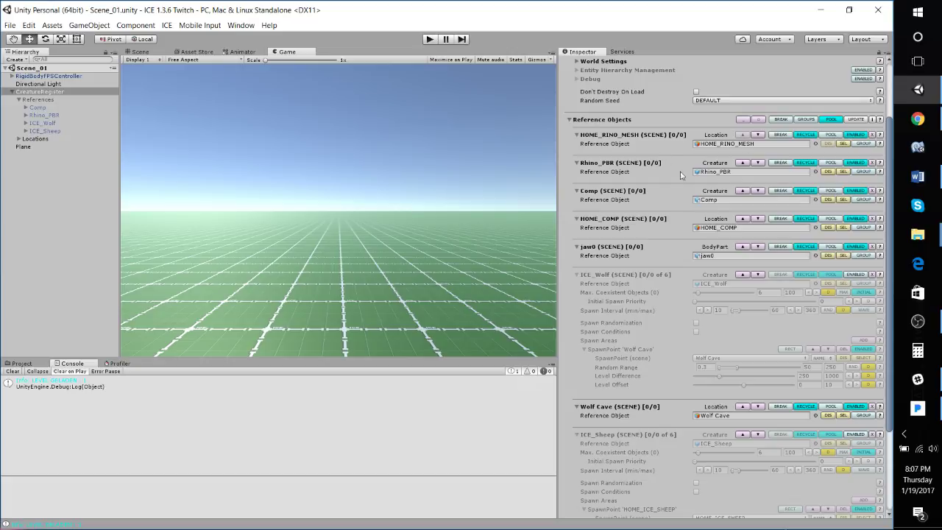
left_click(832, 162)
left_click(762, 180)
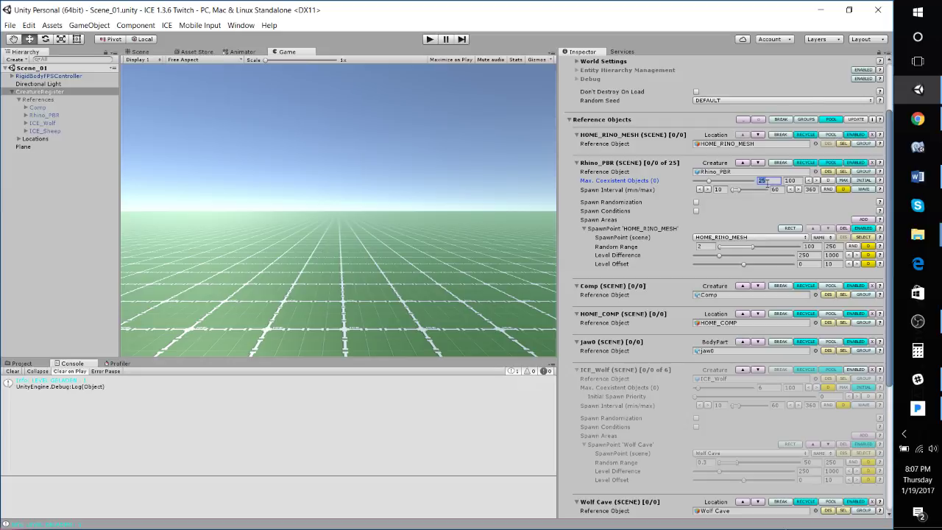
type("1")
- Move Rhino_PBR and Comp out of the References group to the root of the scene hierarchy
left_click_drag(41, 115, 44, 147)
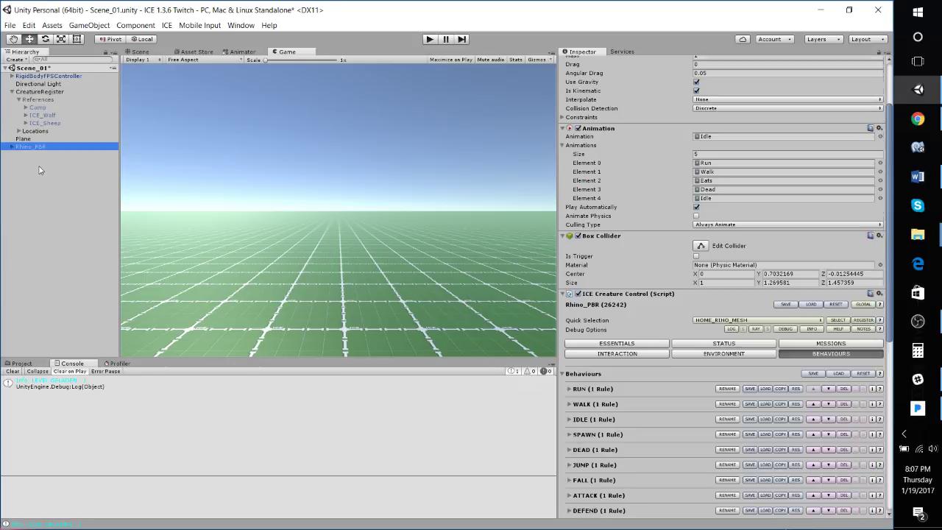
left_click_drag(37, 108, 92, 180)
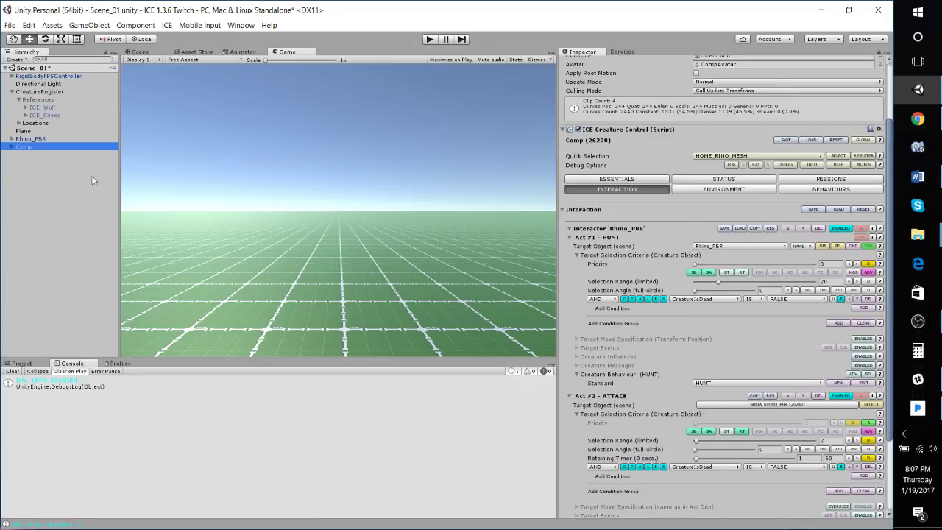
scroll(671, 282, "down", 4)
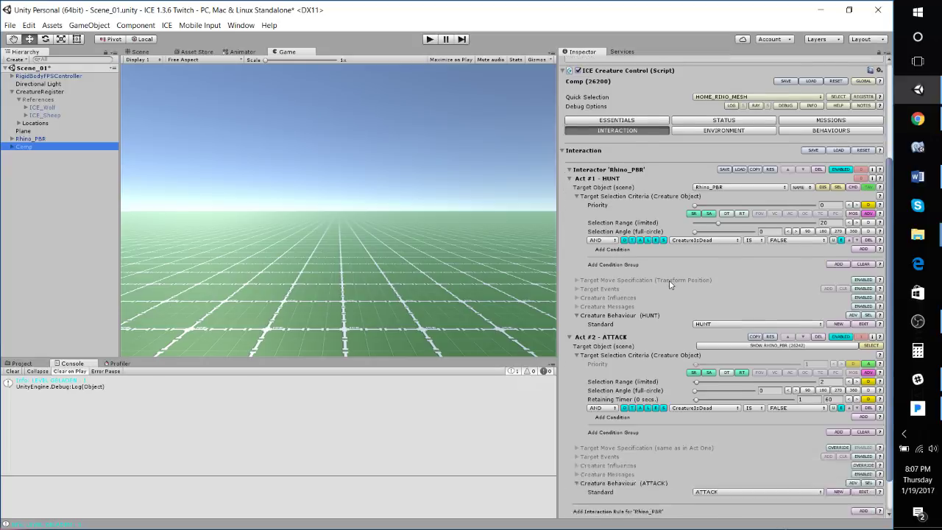
scroll(742, 239, "up", 5)
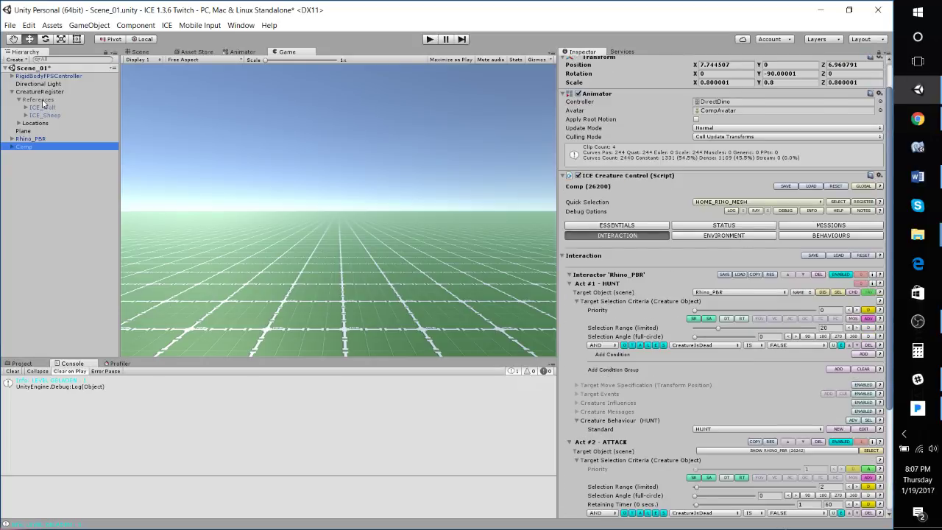
- Turn off pooling for the Rhino_PBR reference group in the CreatureRegister
left_click(41, 100)
left_click(41, 92)
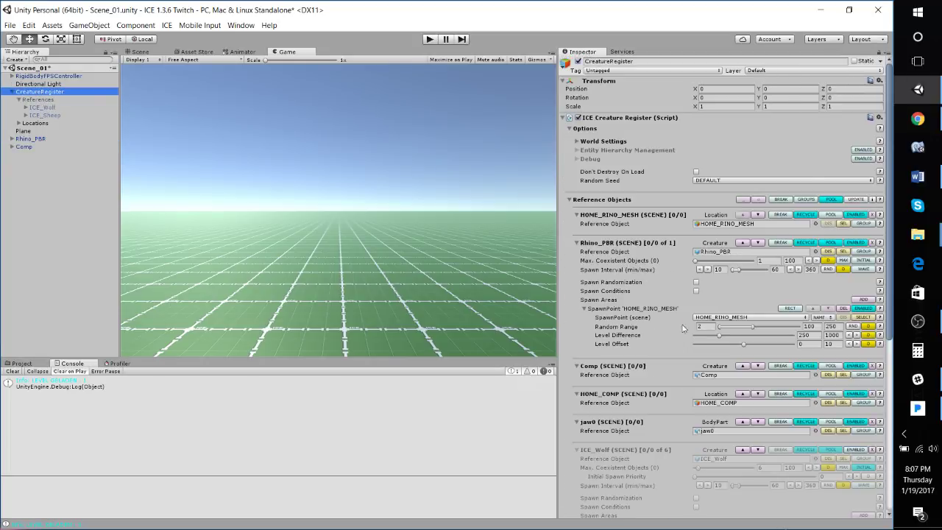
left_click(834, 244)
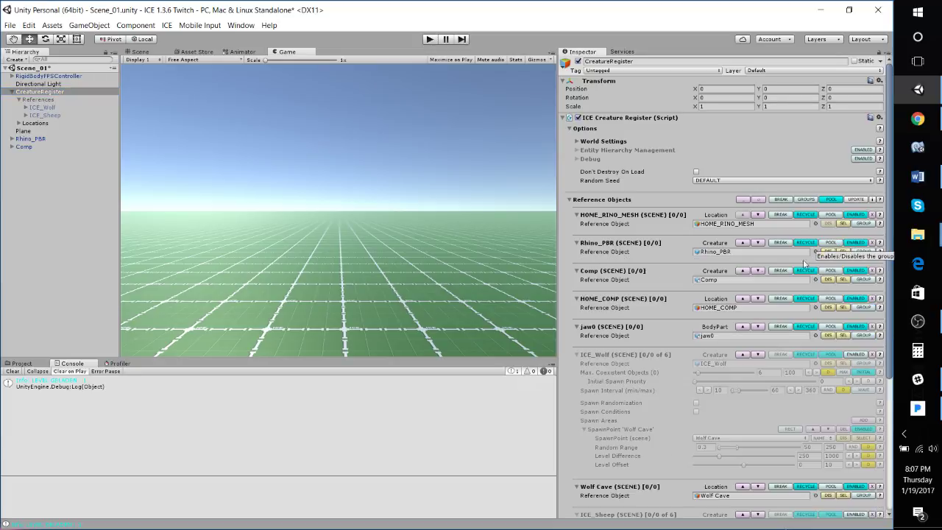
- Play-test the scene to check how Comp interacts with Rhino_PBR, stop it, and select Comp for inspection
left_click(434, 40)
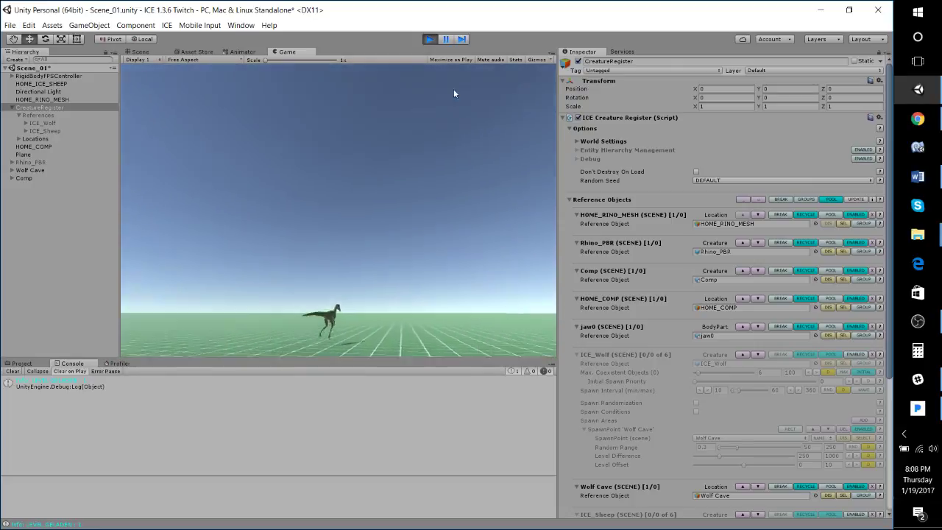
key("ctrl+p")
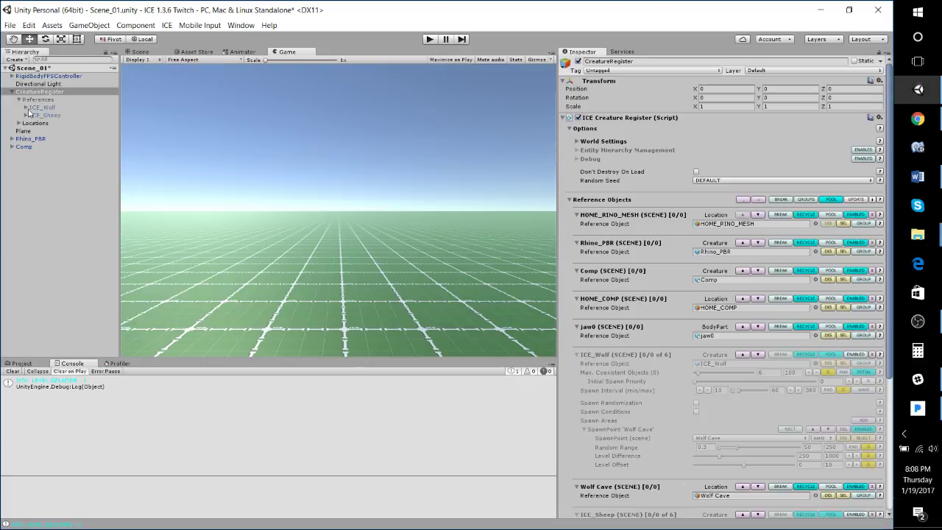
left_click(26, 139)
left_click(24, 147)
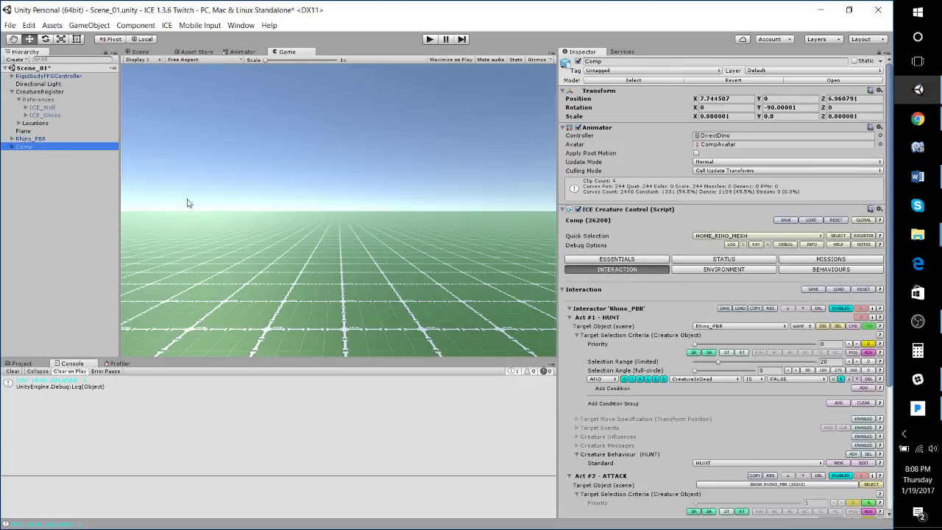
- Set the minimum Removing Delay in Rhino_PBR's Status settings to 6 seconds
left_click(30, 140)
scroll(635, 291, "down", 5)
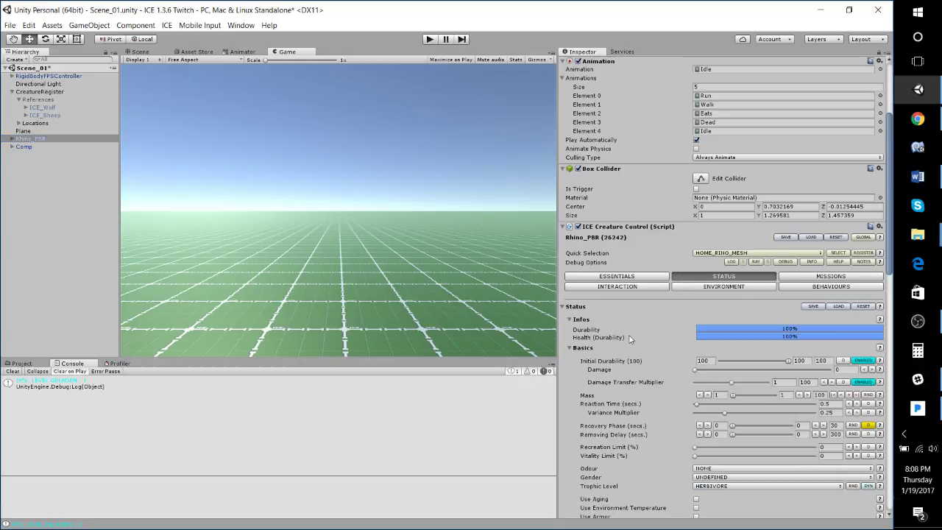
scroll(630, 339, "down", 4)
left_click(726, 317)
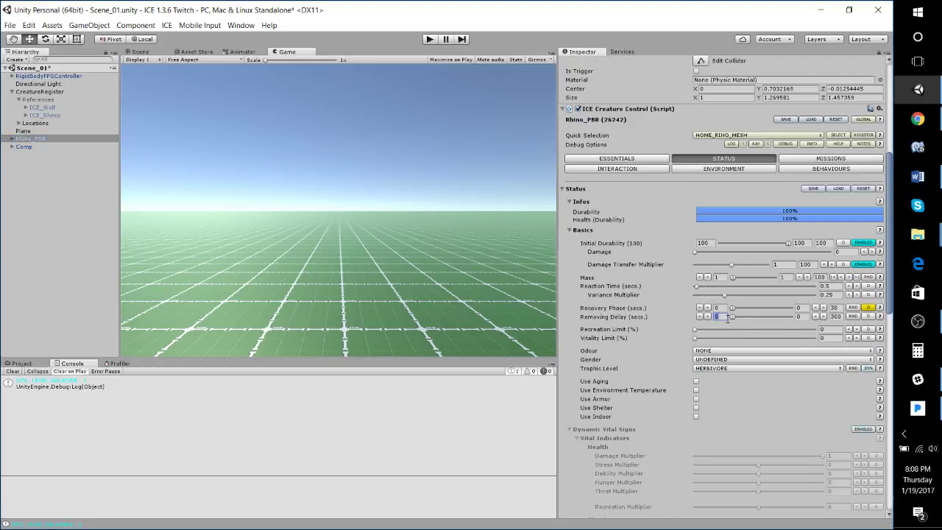
type("6")
- Play-test the scene to check how Rhino_PBR's removal behaves after its death, and stop the game
left_click(430, 39)
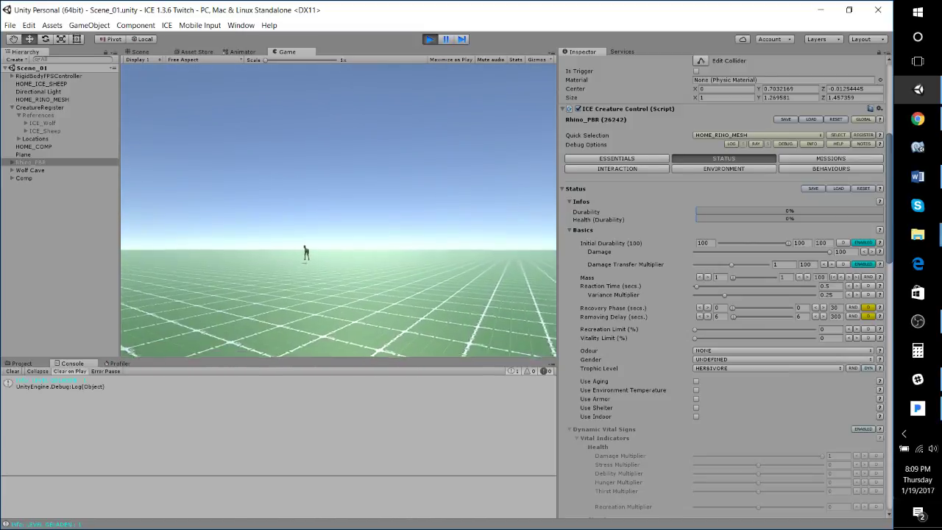
key("w")
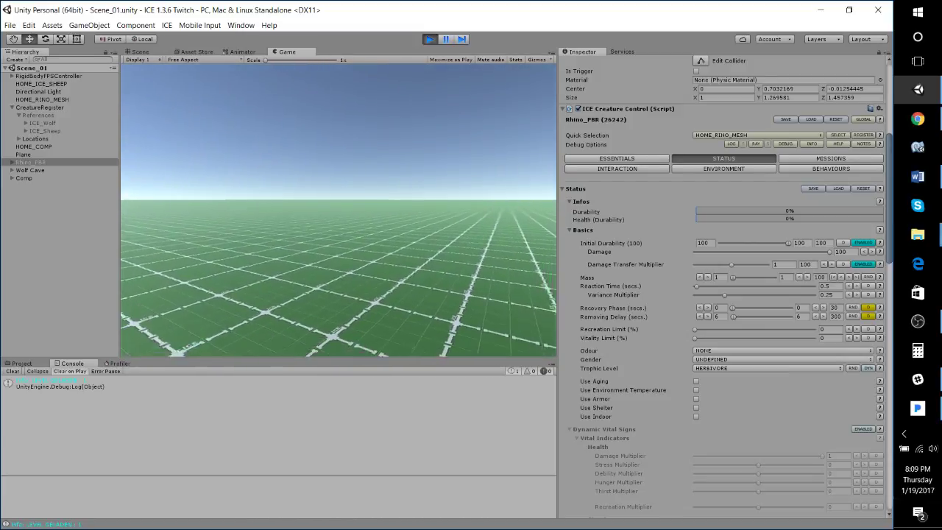
key("w")
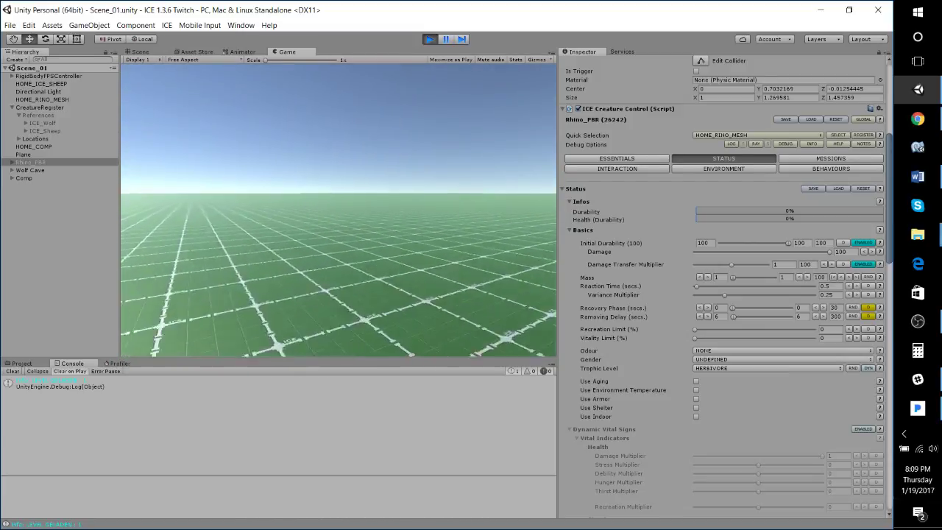
key("Escape")
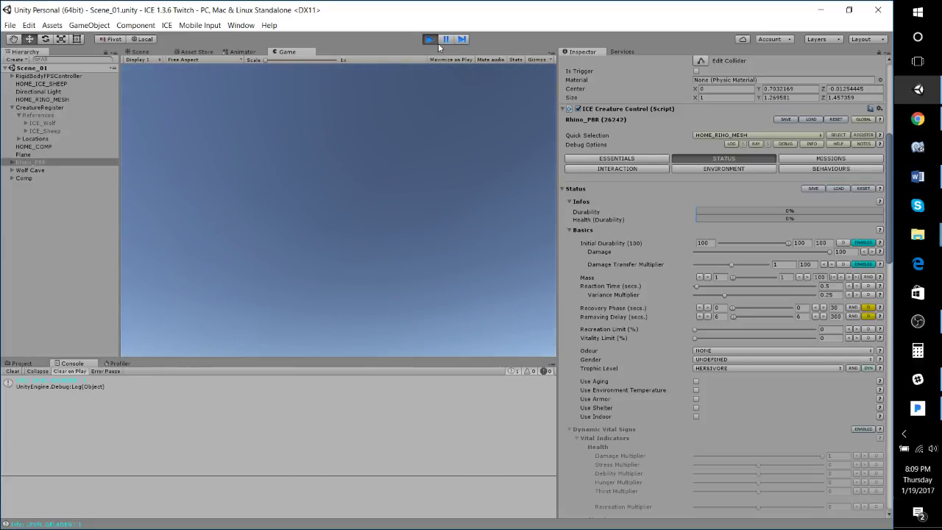
left_click(431, 40)
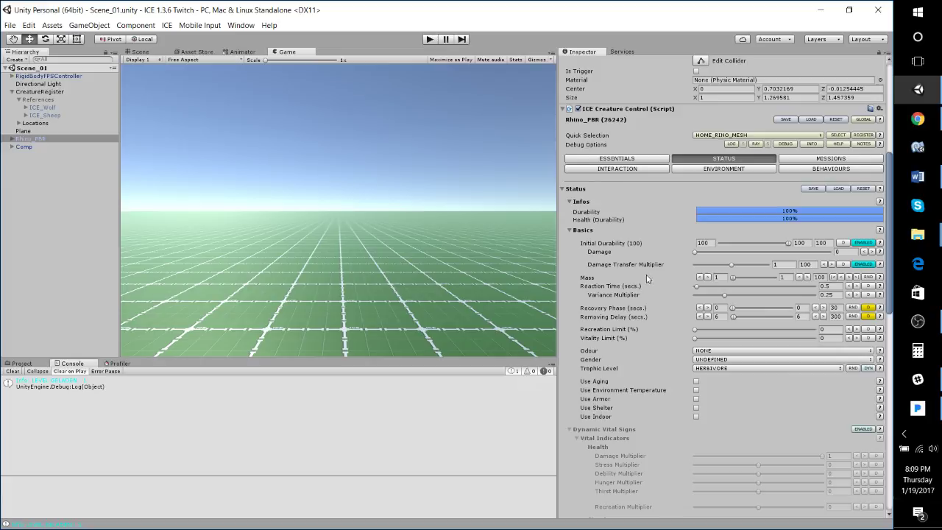
- Move Rhino_PBR and Comp into the References group, move ICE_Sheep out to the scene root, and select it
mouse_move(560, 189)
left_mouse_down()
mouse_move(550, 197)
mouse_move(577, 198)
mouse_move(566, 197)
left_mouse_up()
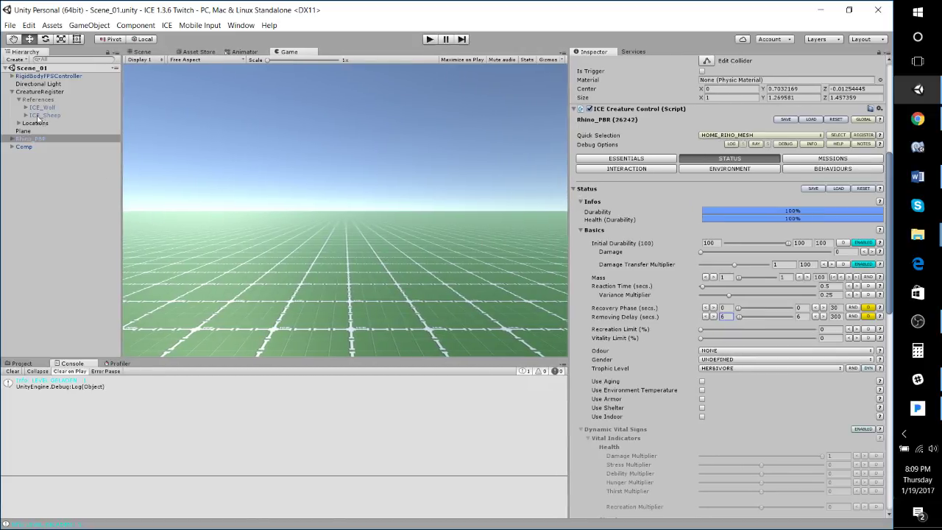
mouse_move(42, 116)
left_mouse_down()
mouse_move(42, 92)
mouse_move(47, 157)
mouse_move(28, 131)
mouse_move(43, 105)
left_mouse_up()
left_click_drag(26, 140, 38, 101)
left_click(58, 146)
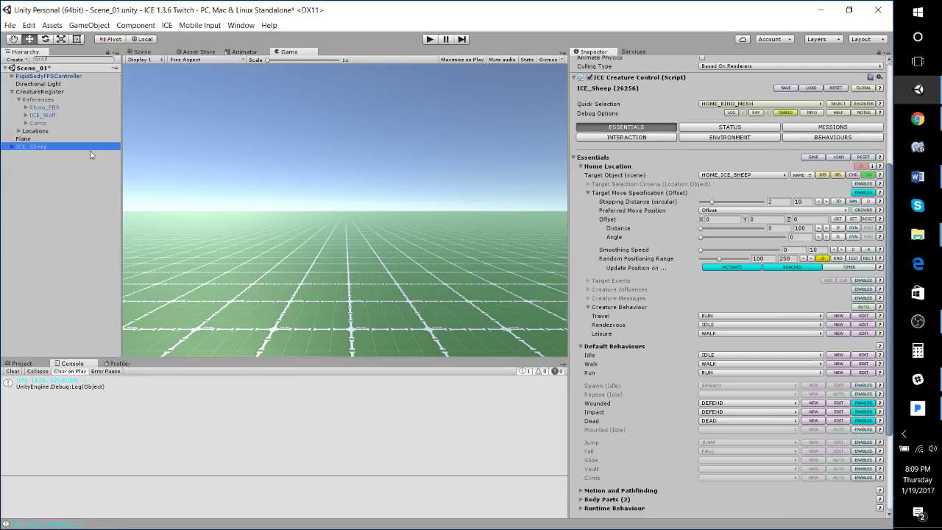
- Frame ICE_Sheep in the Scene view and examine the model up close
left_click(363, 210)
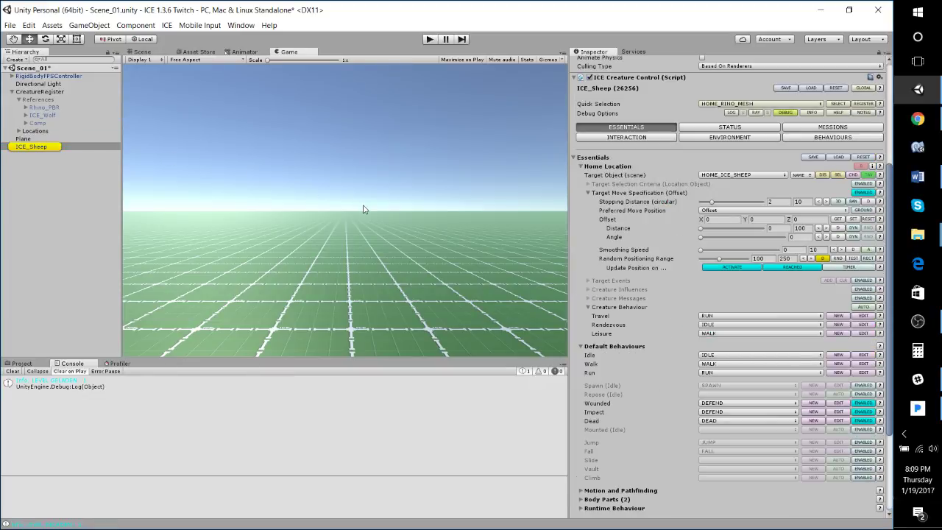
left_click(144, 53)
key("f")
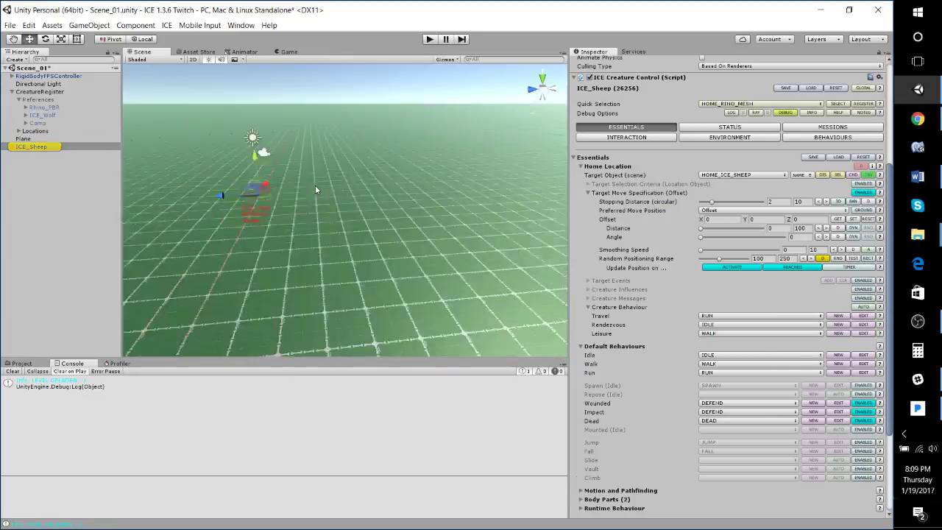
right_click_drag(379, 189, 413, 260)
key("w")
key("s")
key("a")
key("w")
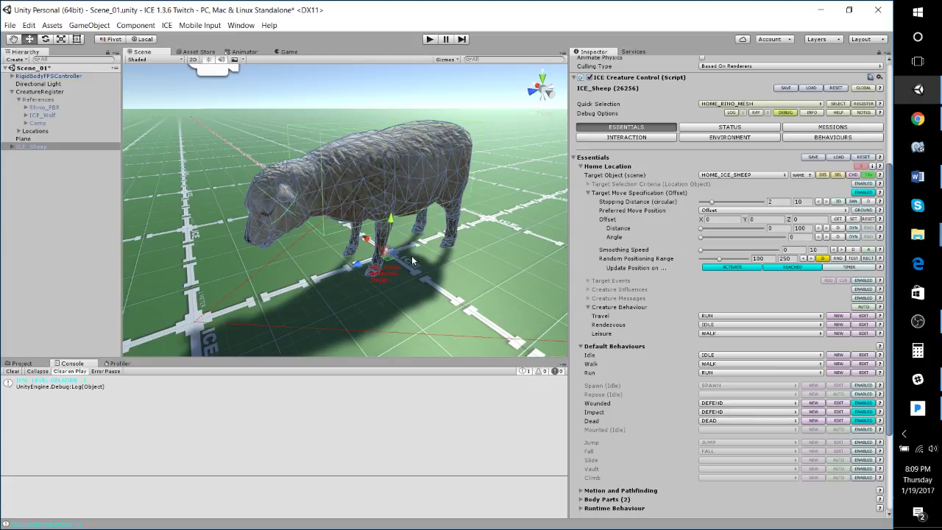
- Collapse the Default Behaviours of ICE_Sheep's Essentials and review its Home Location settings
left_click(577, 157)
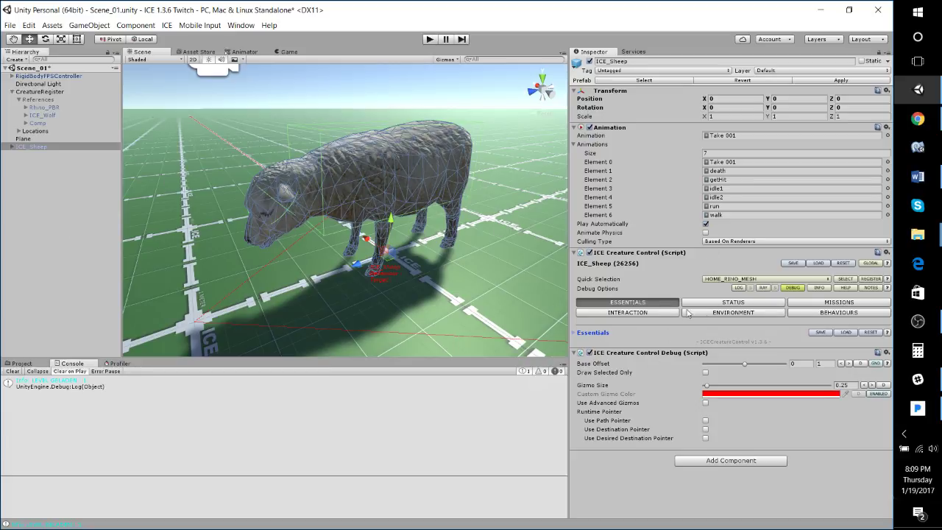
left_click(577, 334)
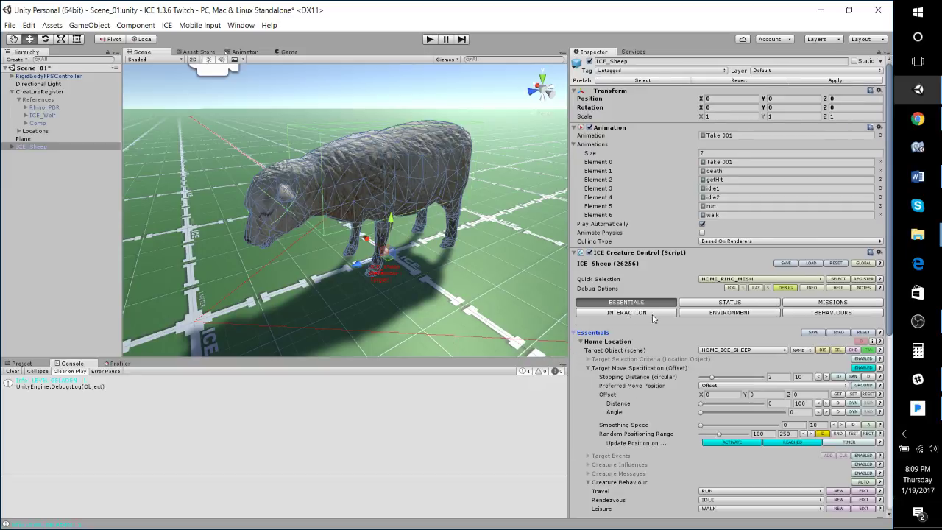
left_click(580, 342)
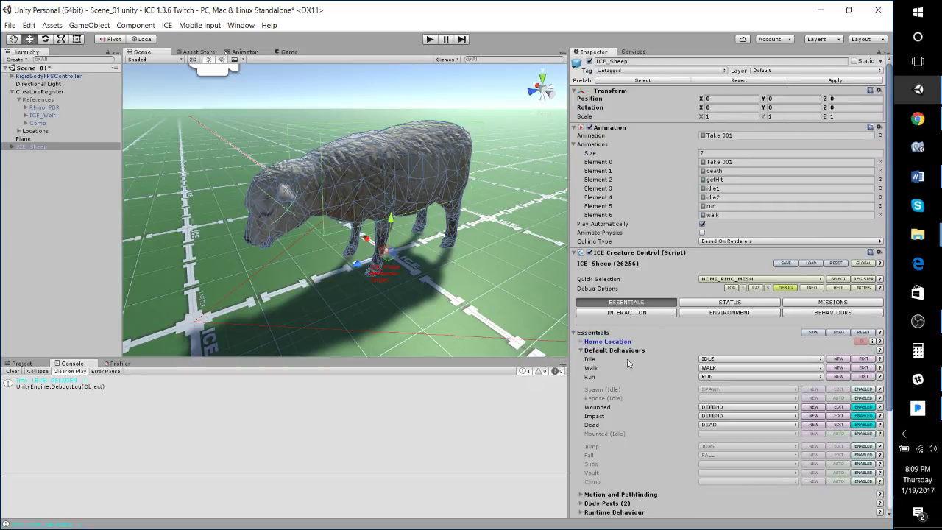
left_click(582, 352)
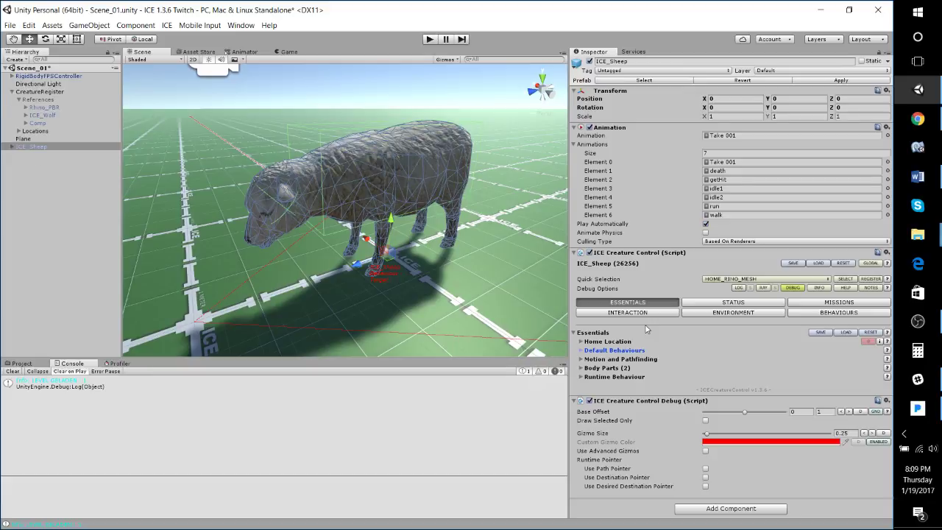
left_click(594, 341)
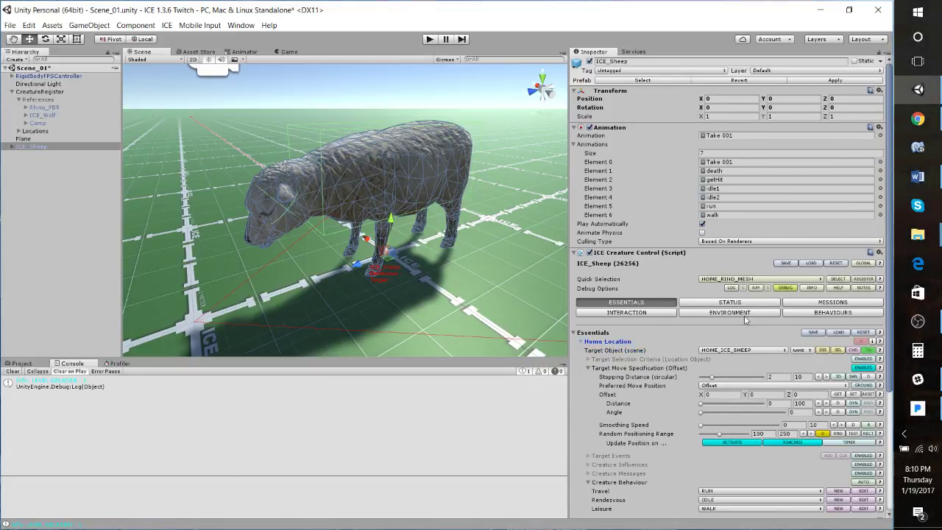
- Set the Order Type of ICE_Sheep's LEISURE behaviour to RANDOM
left_click(815, 315)
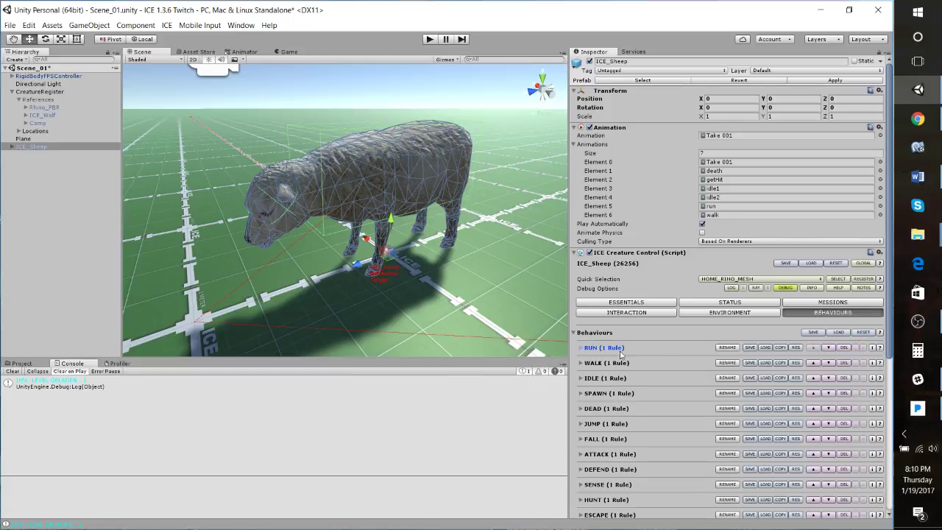
scroll(621, 354, "down", 6)
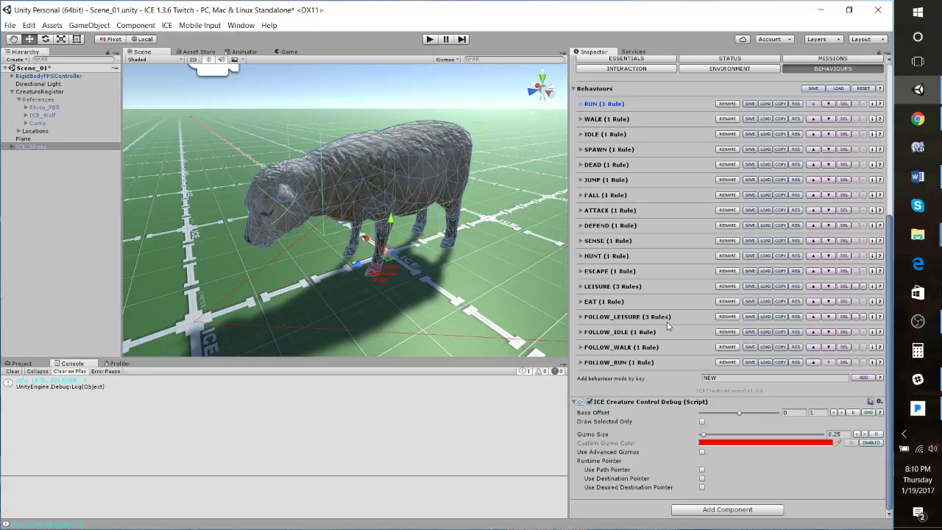
scroll(668, 325, "up", 3)
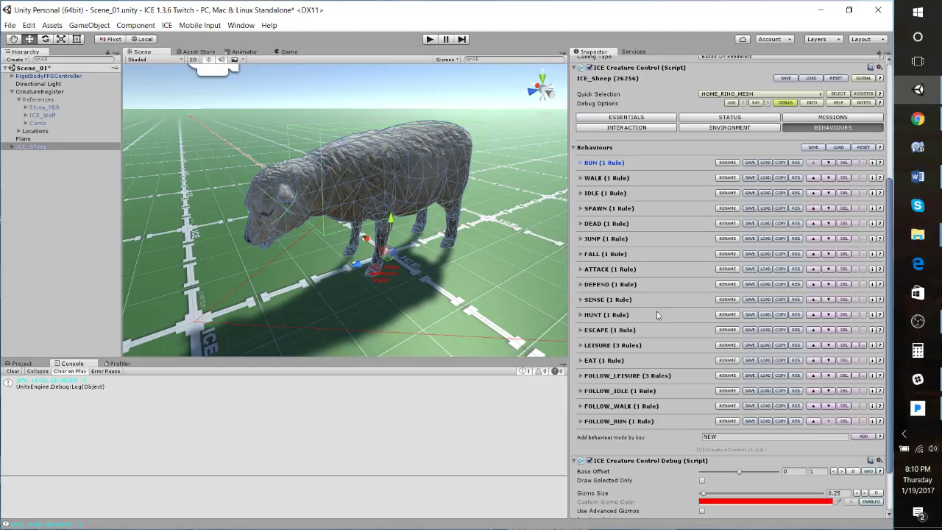
left_click(614, 345)
scroll(630, 238, "down", 4)
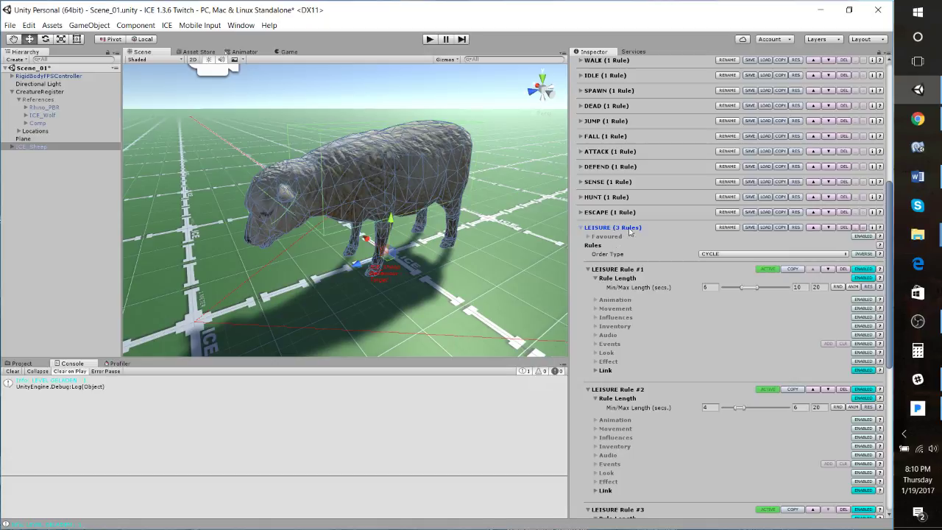
scroll(614, 279, "down", 2)
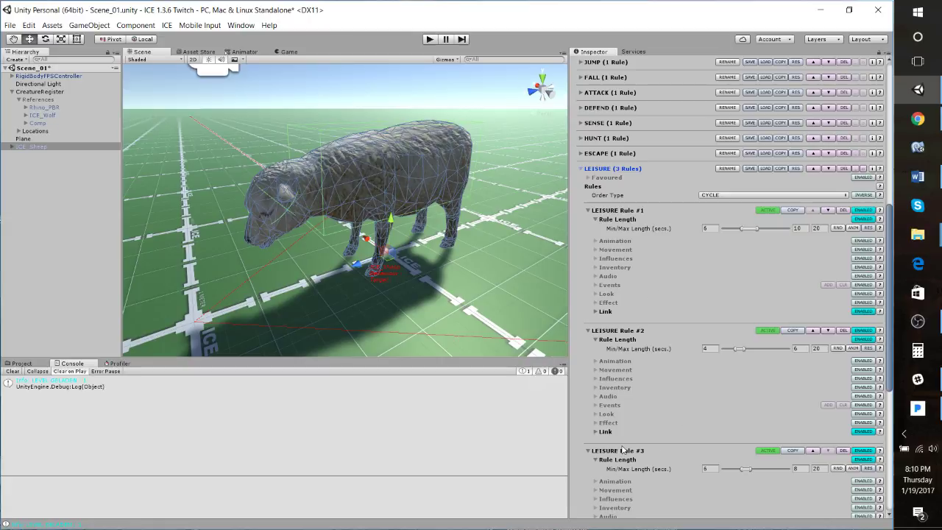
left_click(736, 196)
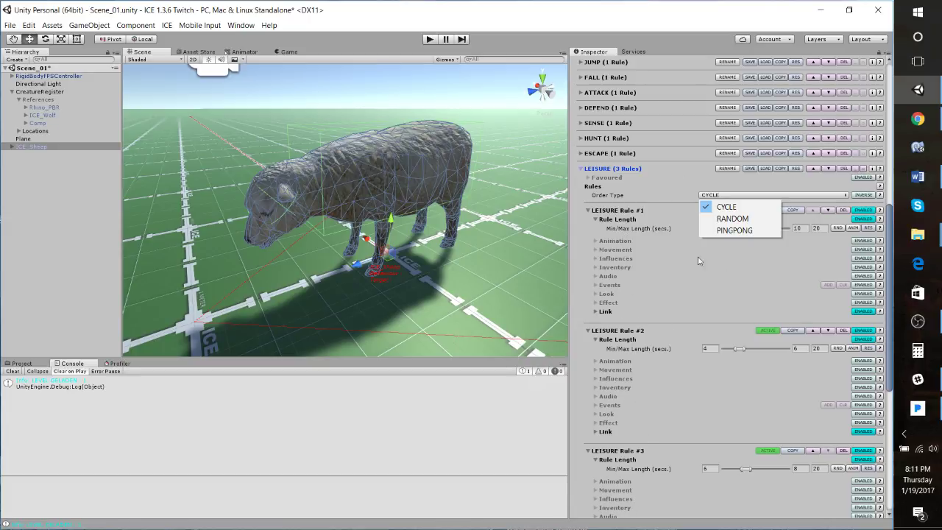
left_click(732, 220)
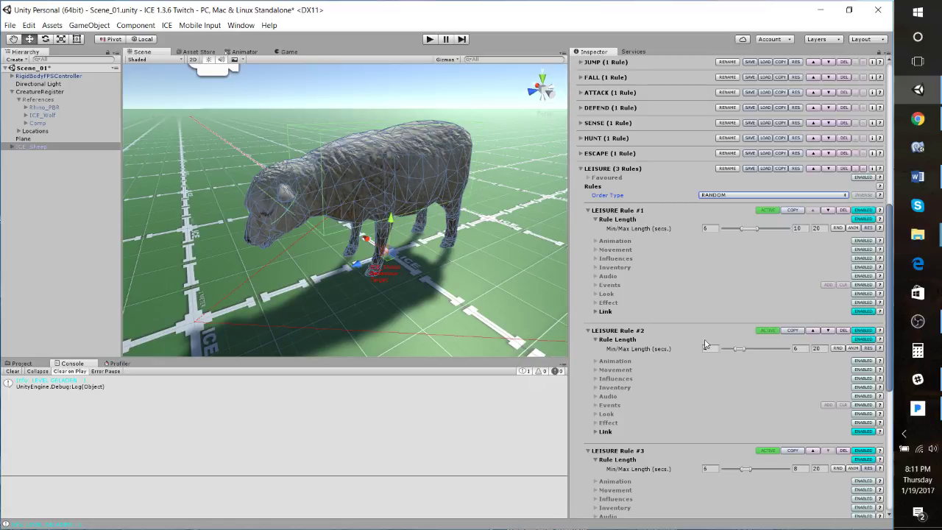
- Examine the Link settings of the three LEISURE rules, and collapse the LEISURE behaviour
scroll(697, 274, "down", 2)
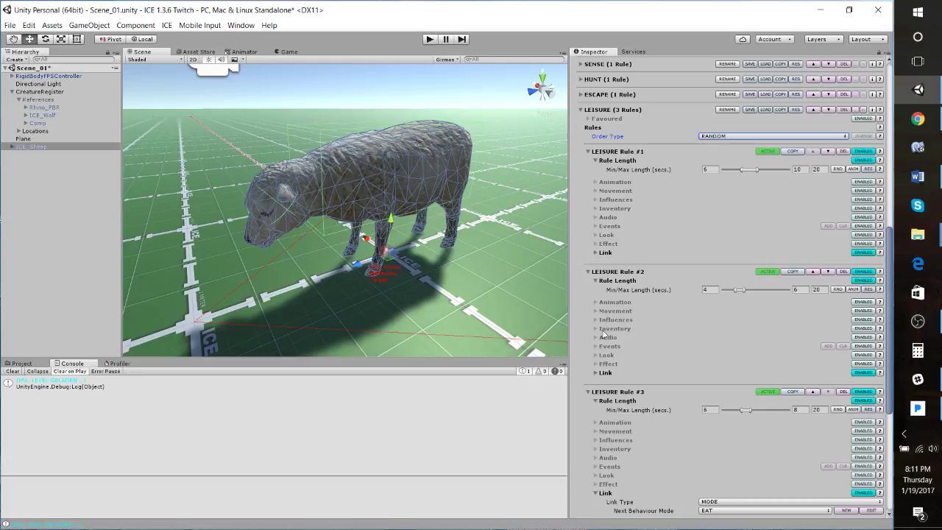
left_click(597, 254)
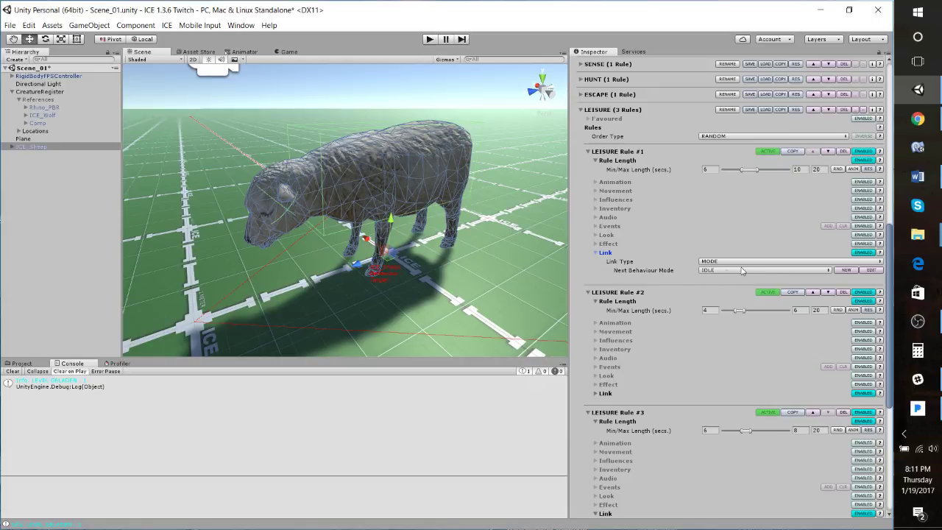
left_click(597, 394)
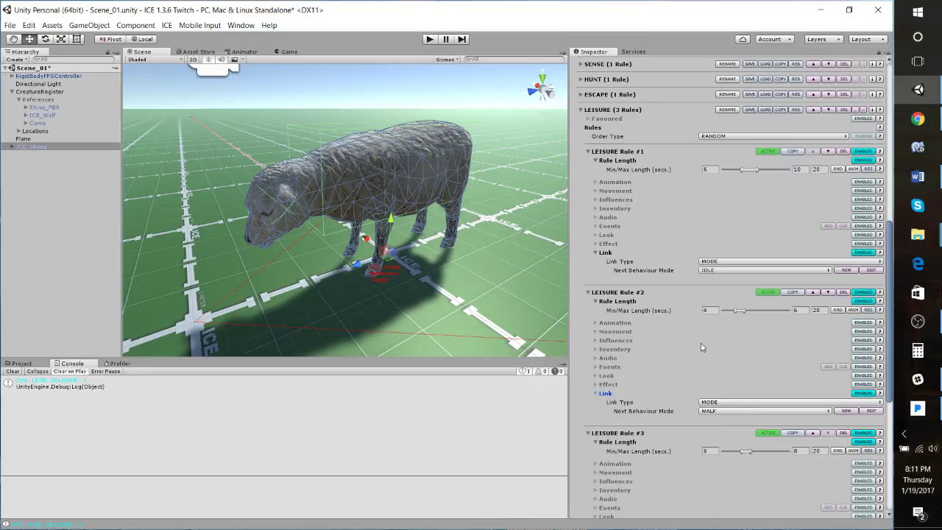
scroll(718, 368, "down", 3)
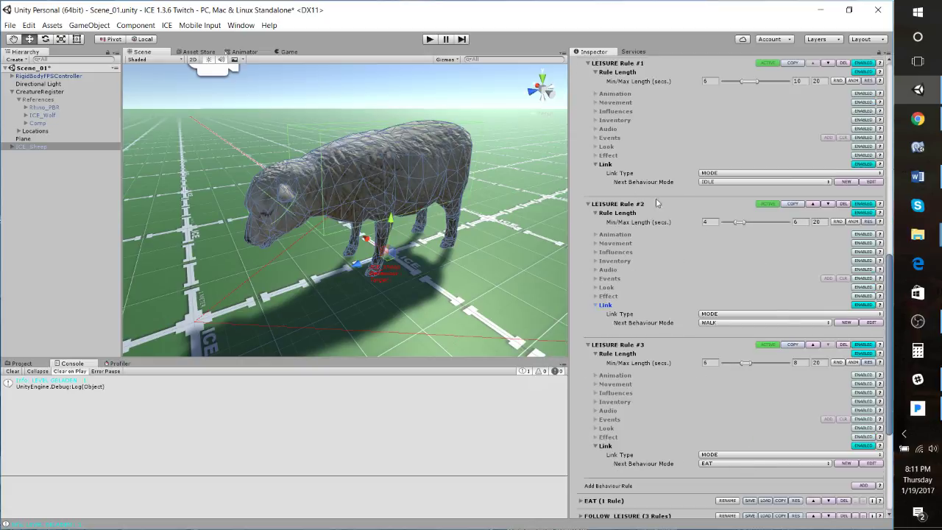
scroll(666, 200, "up", 5)
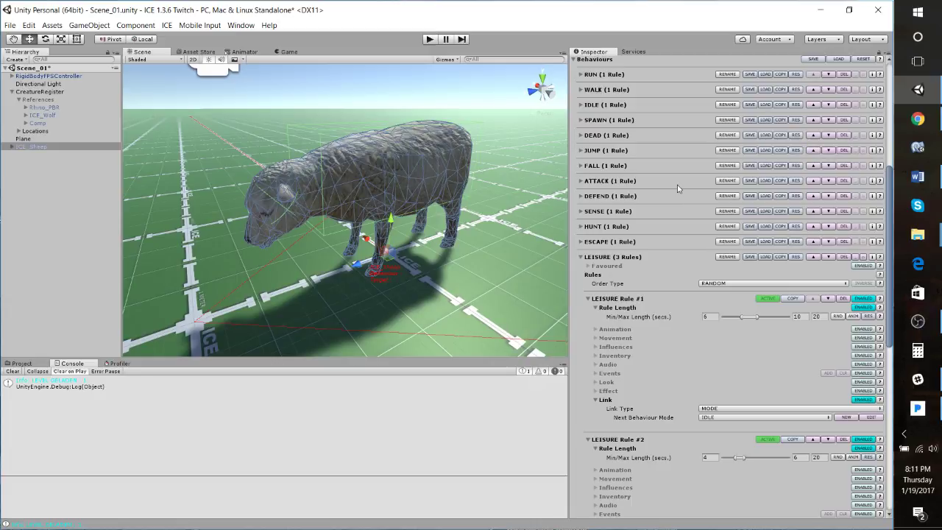
left_click(581, 257)
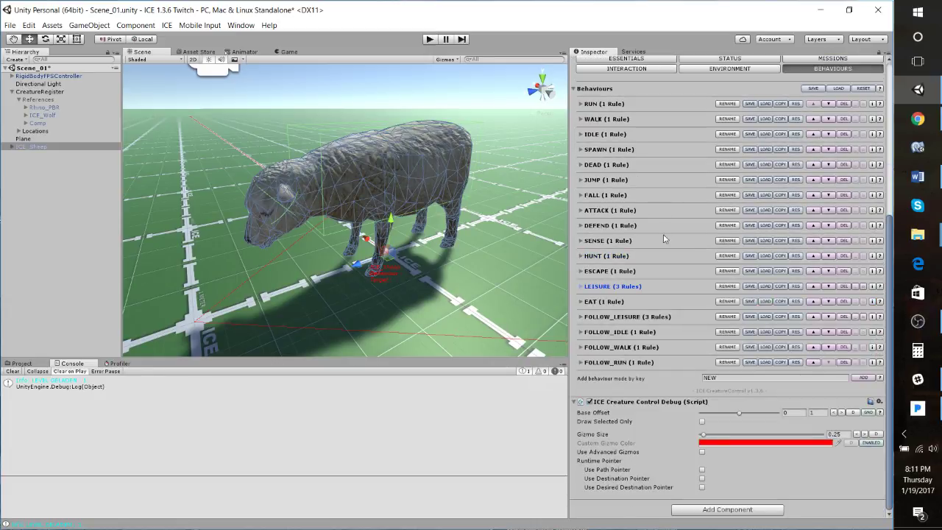
- Show ICE_Sheep's Missions settings and examine the Escort Mission's target selection criteria
scroll(707, 251, "up", 5)
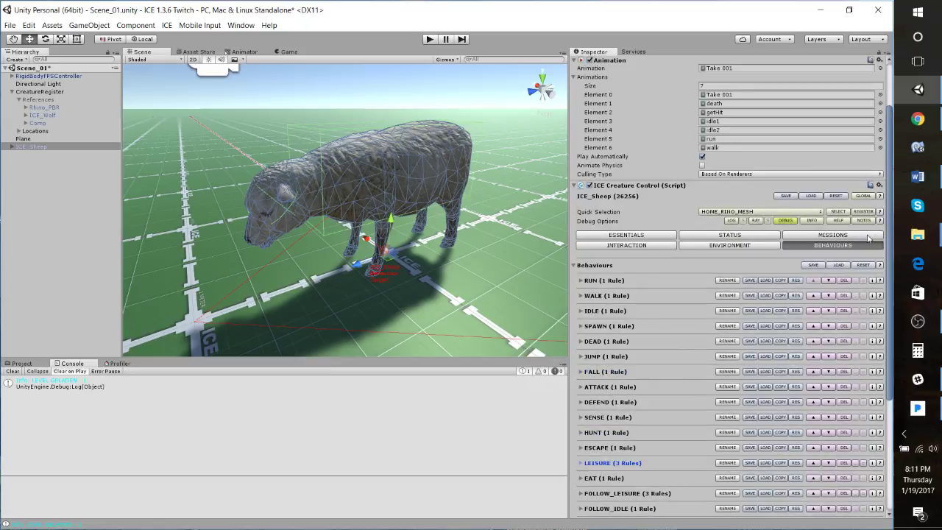
scroll(660, 332, "down", 3)
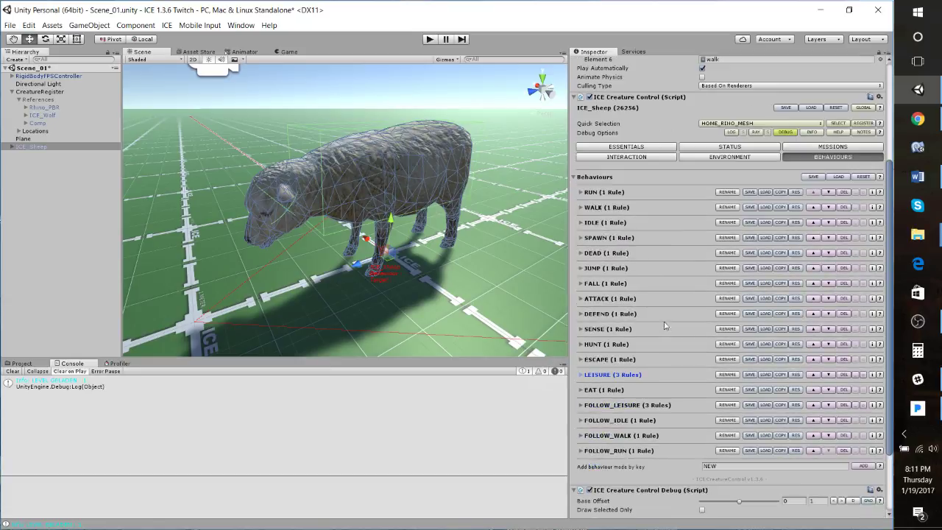
left_click(829, 147)
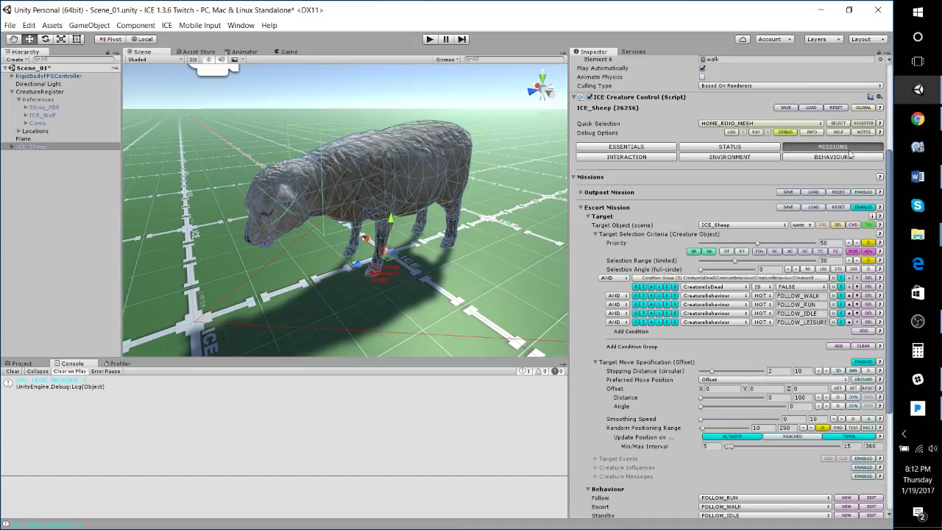
left_click(580, 207)
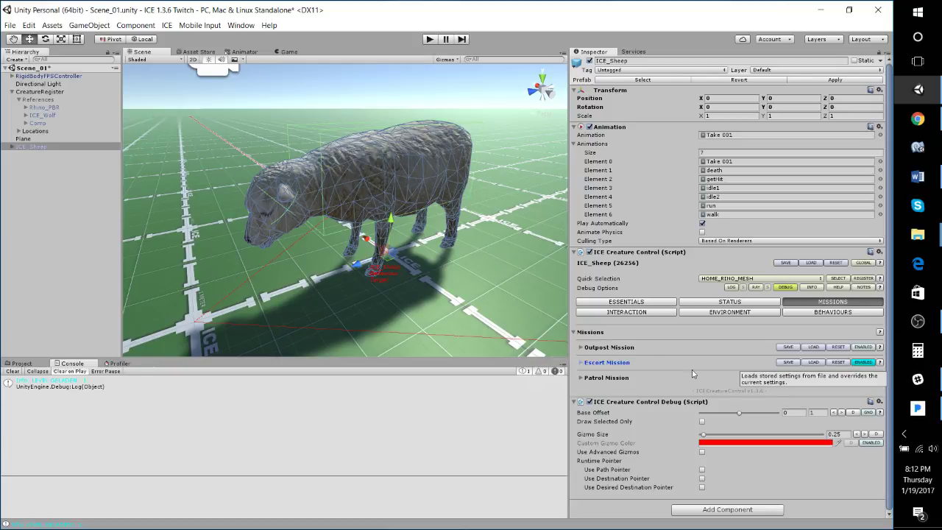
left_click(582, 362)
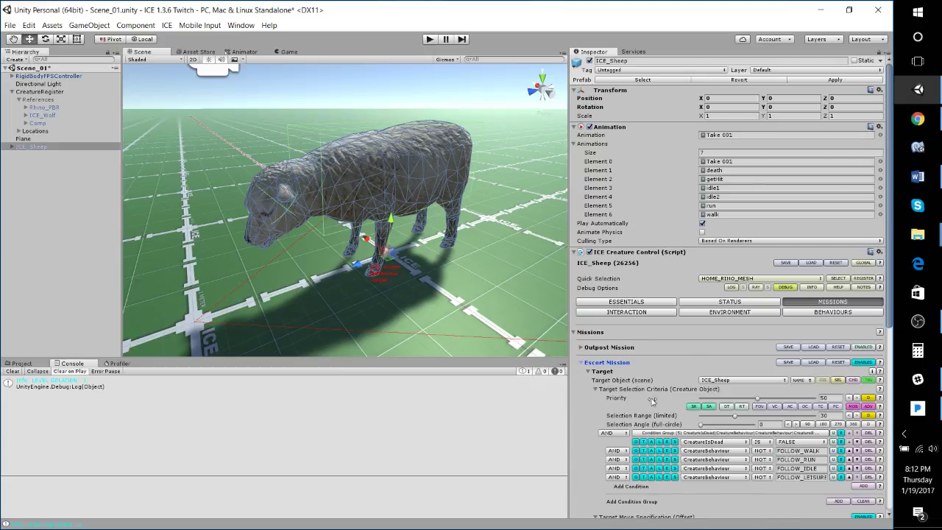
- Examine the Escort Mission's target selection criteria, Target Move Specification and Follow, Escort, Standby and Idle behaviours, and dismiss the YouTube notification
scroll(653, 402, "down", 2)
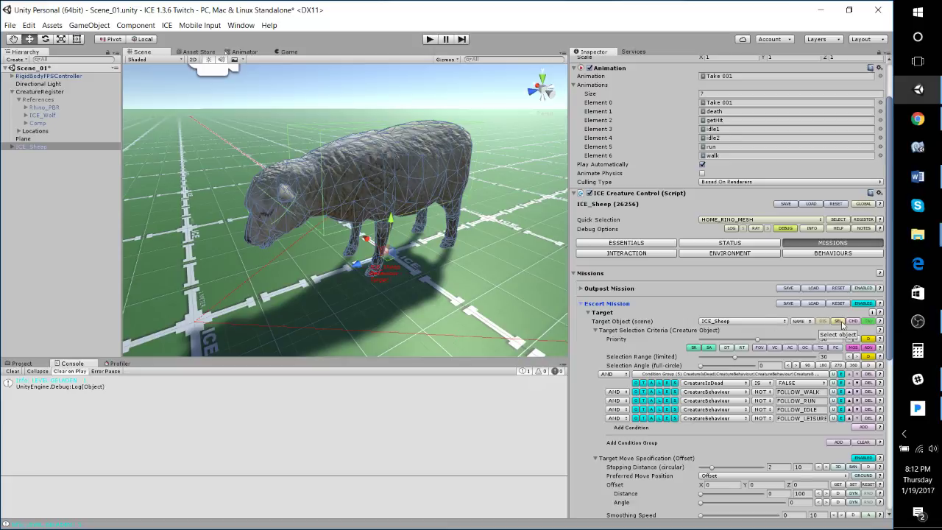
scroll(745, 345, "down", 2)
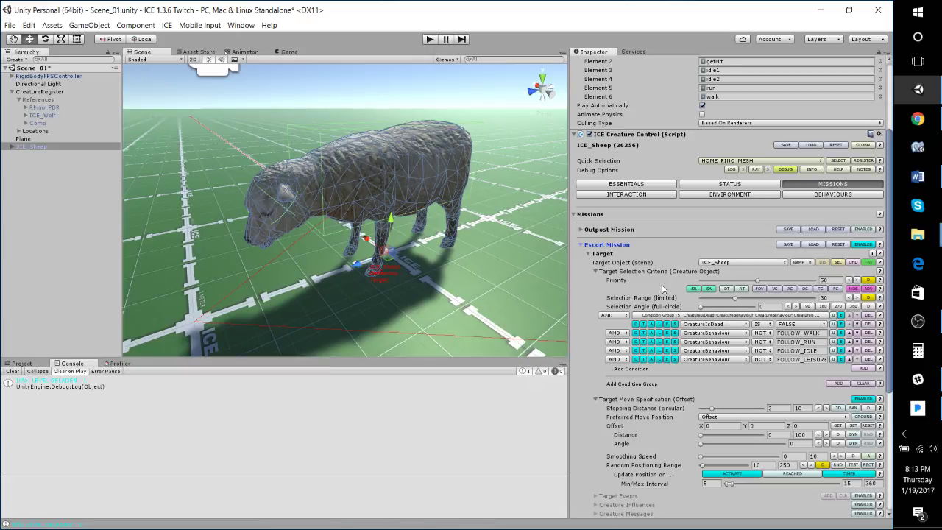
scroll(748, 335, "down", 2)
scroll(694, 298, "up", 2)
scroll(800, 317, "down", 10)
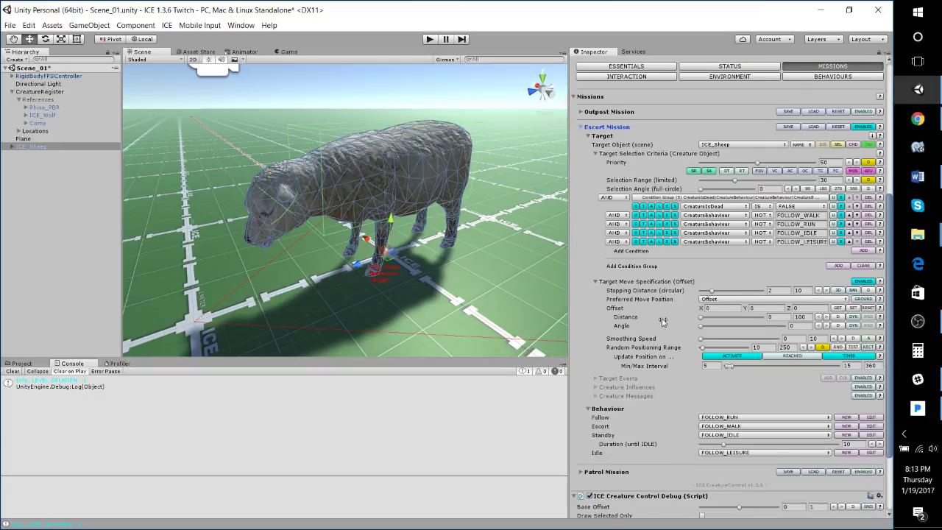
scroll(749, 313, "up", 1)
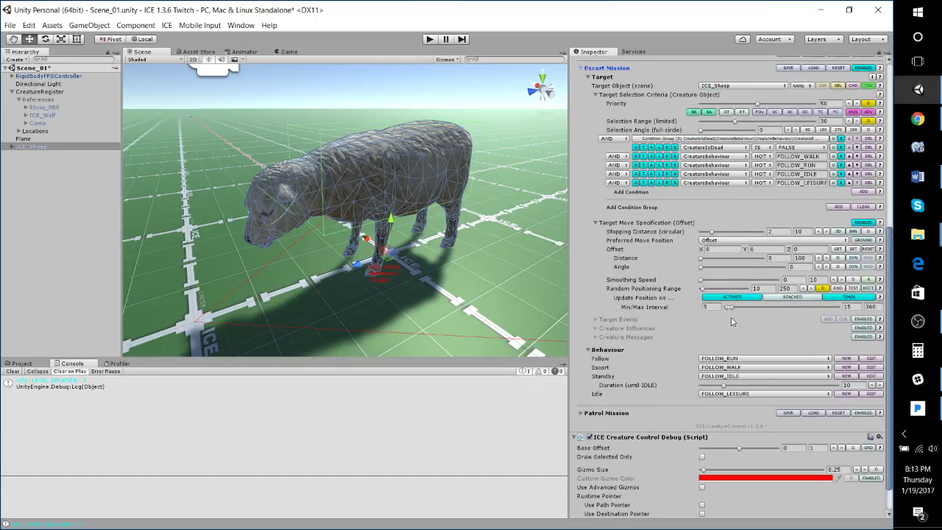
scroll(732, 322, "up", 1)
scroll(733, 324, "down", 2)
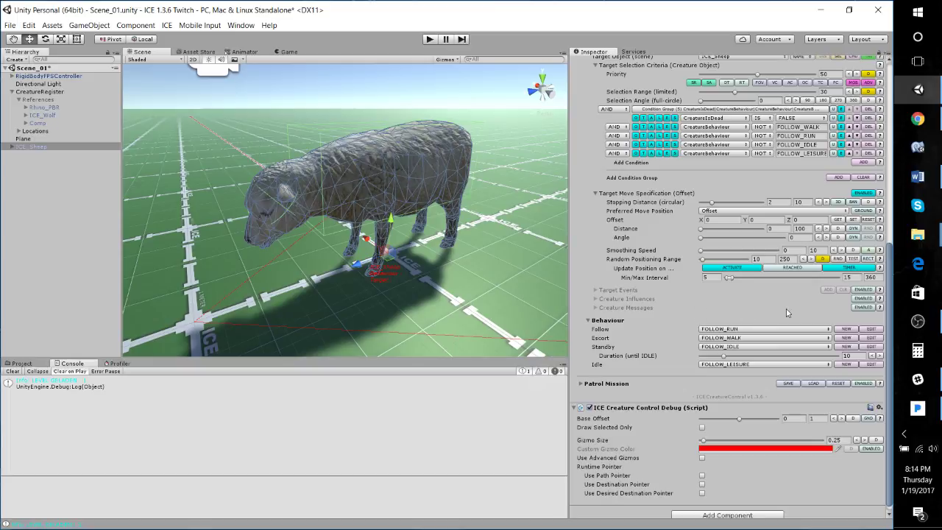
scroll(706, 221, "up", 3)
scroll(705, 236, "up", 6)
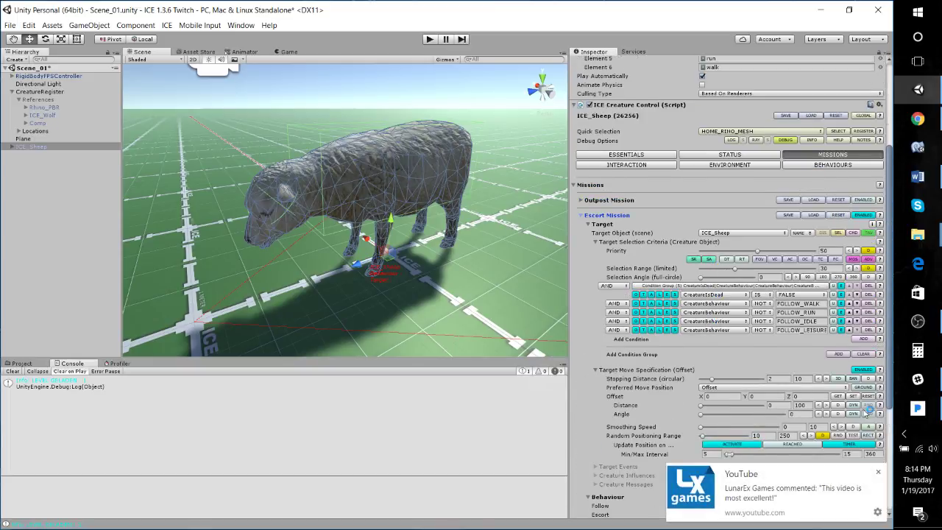
left_click(878, 473)
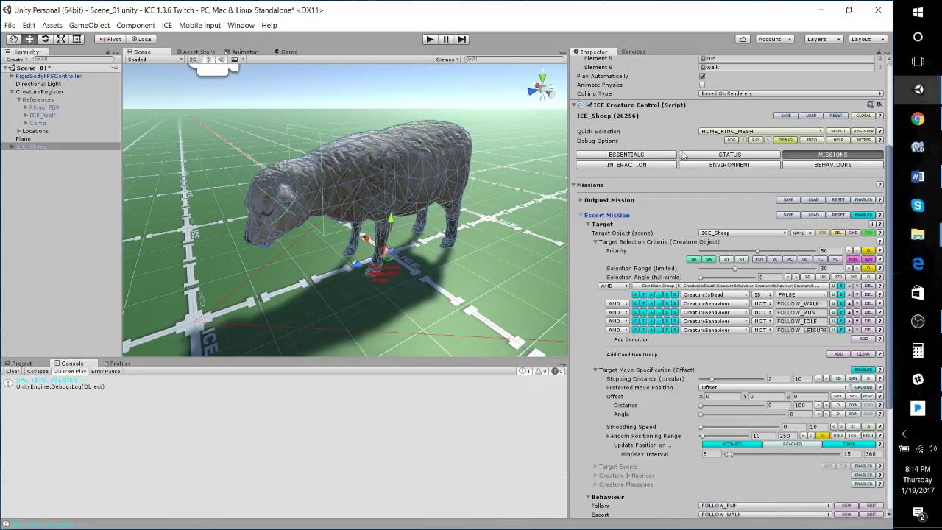
- Show ICE_Sheep's Essentials settings and inspect the Body Parts list, leaving it collapsed
left_click(640, 155)
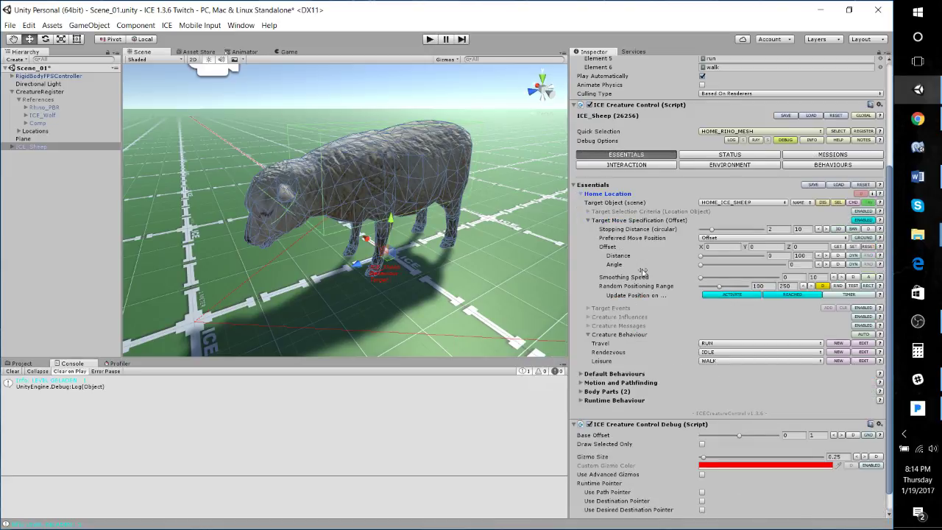
scroll(643, 271, "down", 2)
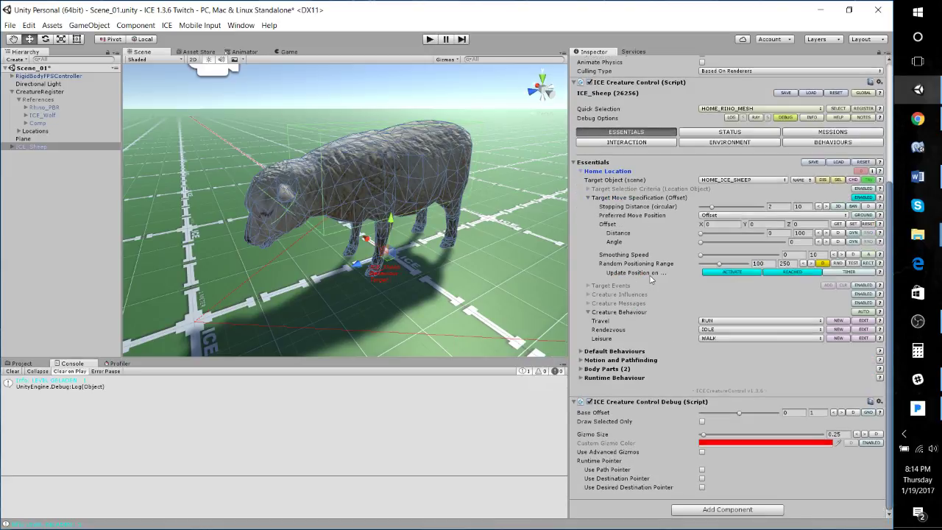
left_click(597, 369)
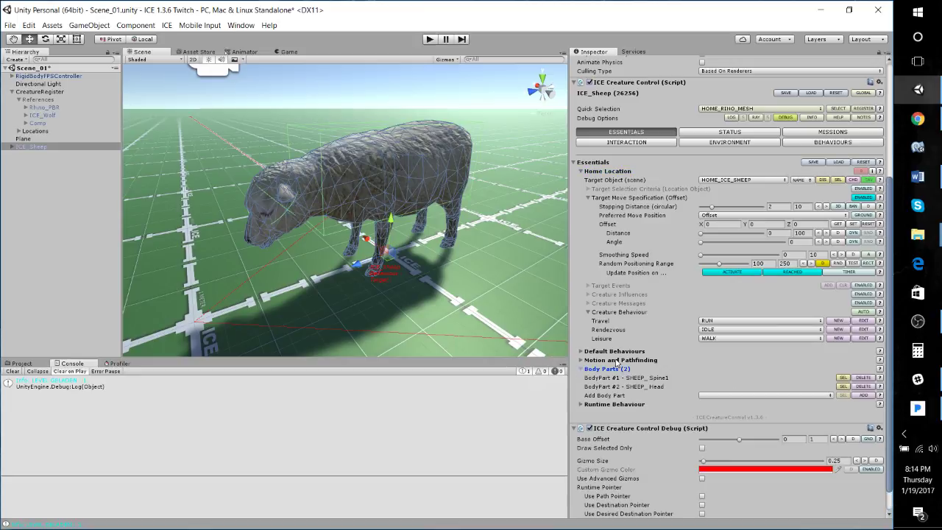
left_click(580, 369)
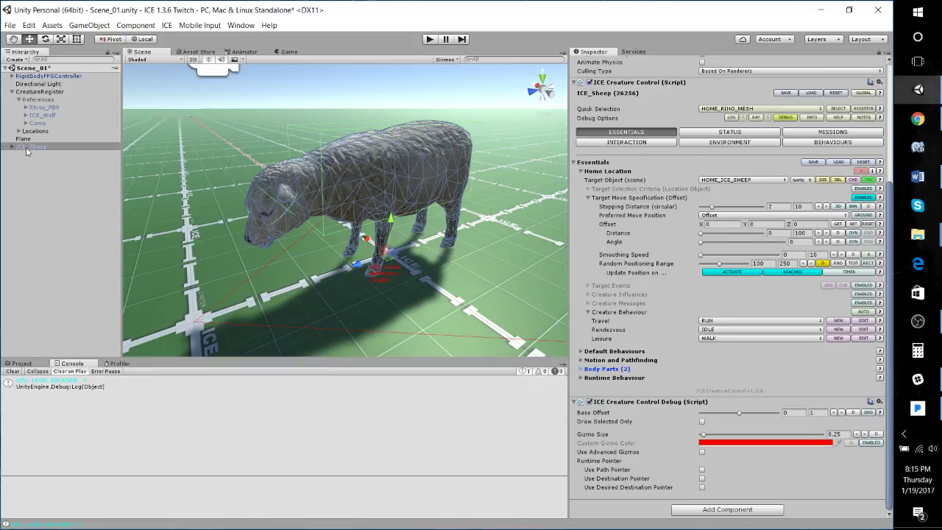
- Move ICE_Sheep into CreatureRegister's References group and enable the ICE_Sheep entry in the register's Reference Objects
left_click_drag(26, 151, 42, 103)
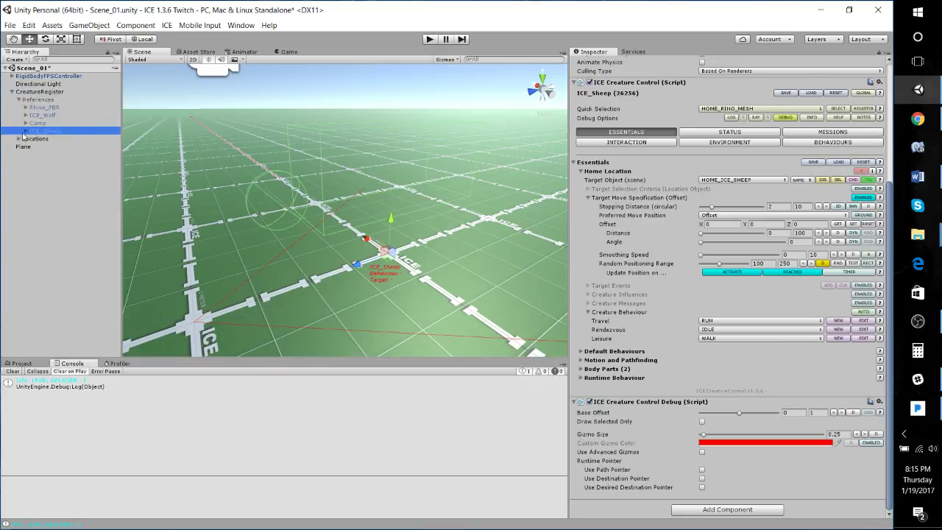
left_click(35, 92)
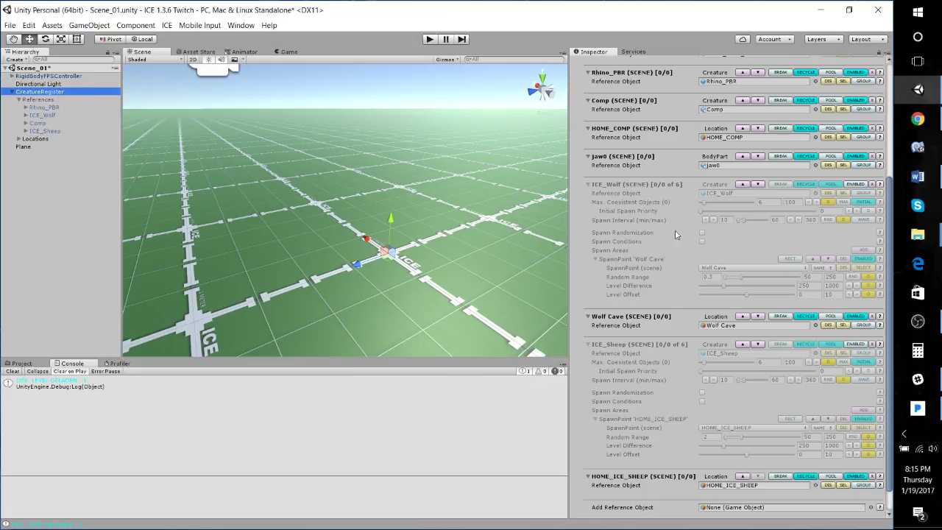
scroll(677, 235, "up", 2)
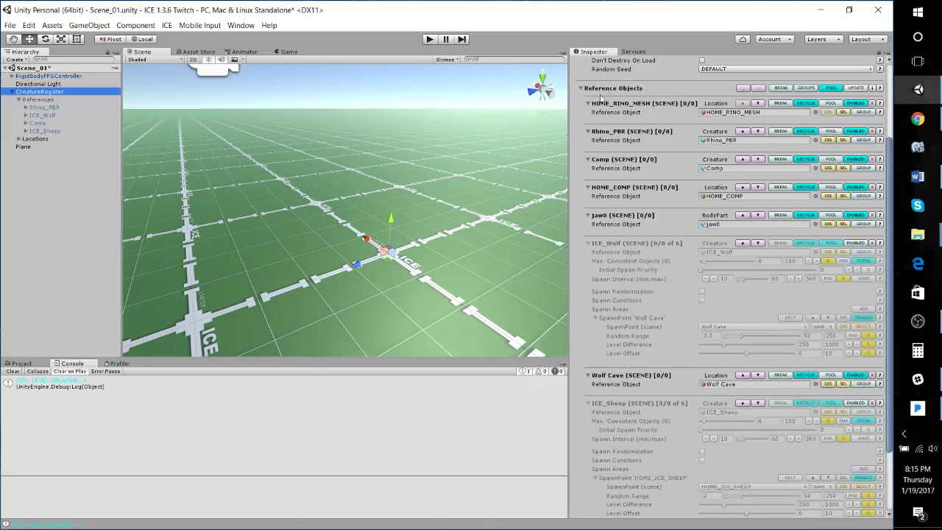
scroll(641, 205, "down", 3)
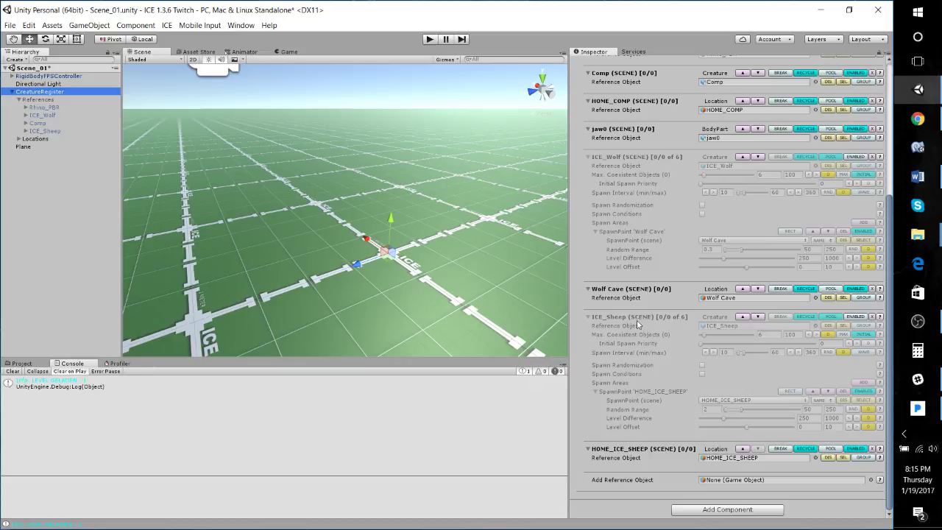
left_click(856, 318)
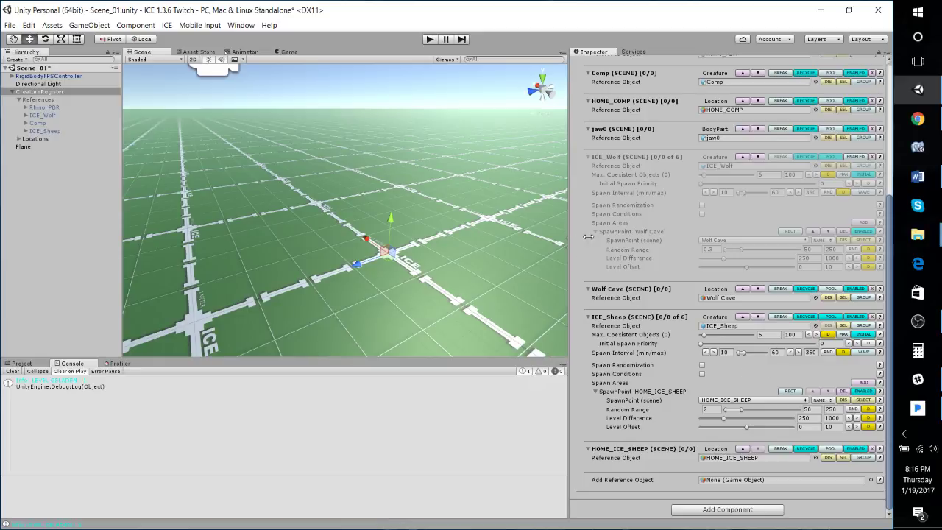
- Save the scene and adjust the divider between the Scene view and the Inspector
left_click_drag(589, 236, 624, 237)
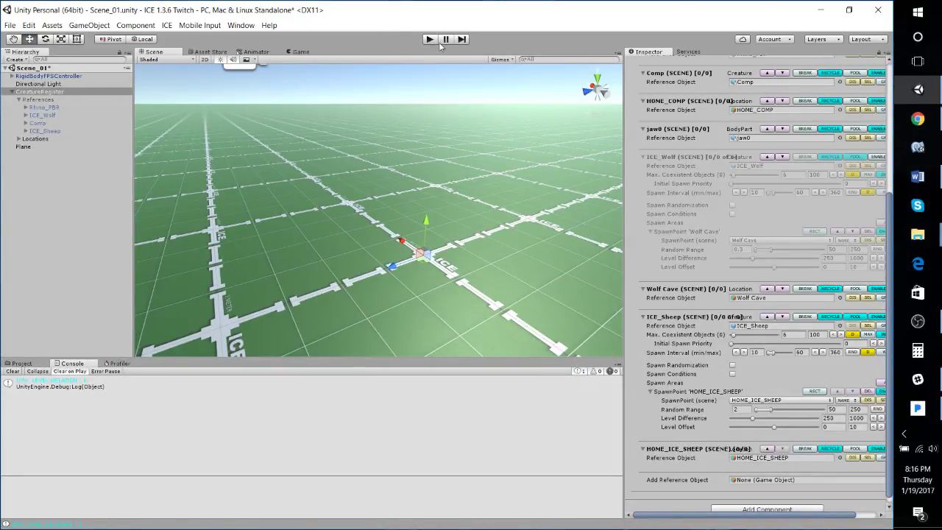
key("ctrl+s")
left_click_drag(624, 304, 540, 304)
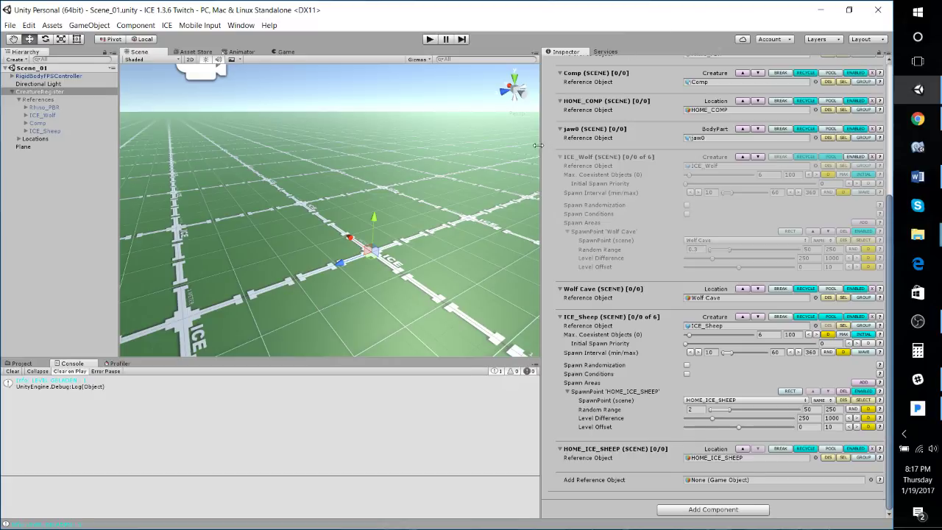
left_click_drag(538, 145, 574, 145)
- Run the scene and walk the player up to the spawned sheep to observe their flock behaviour
left_click(430, 40)
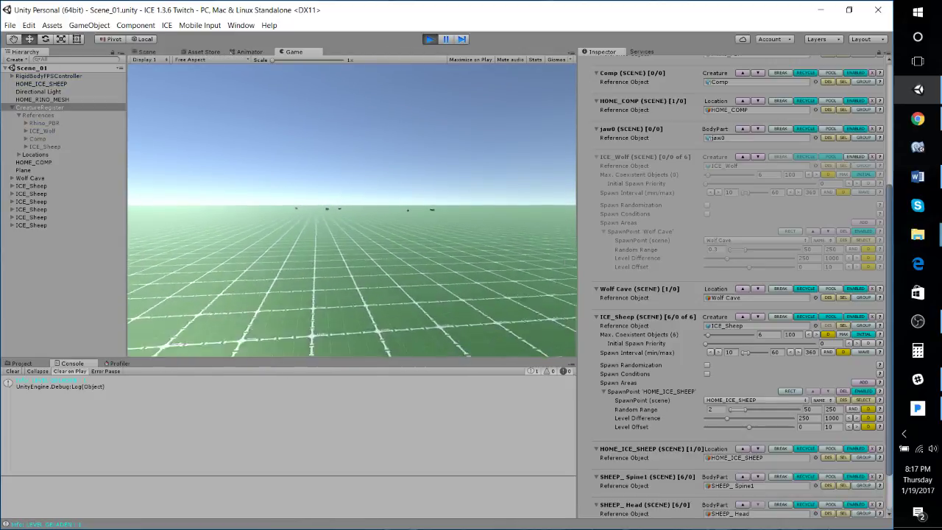
key("w")
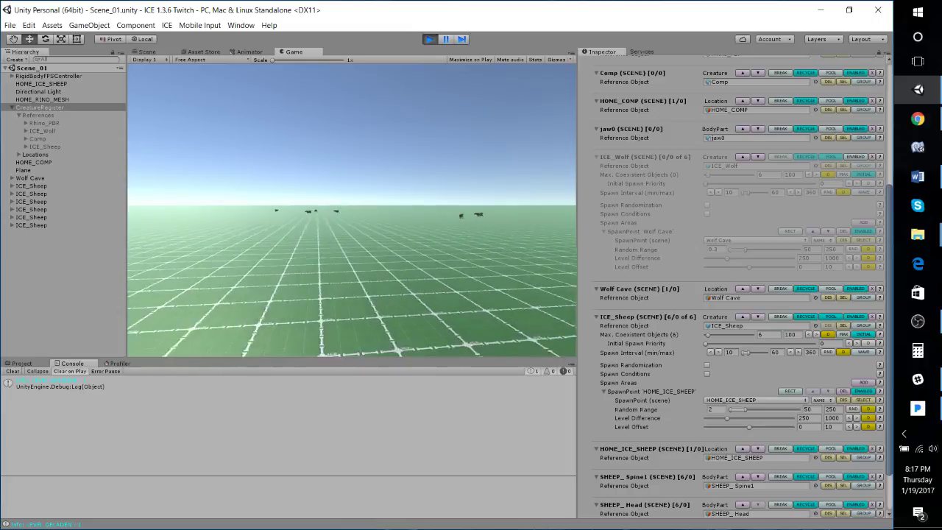
key("w")
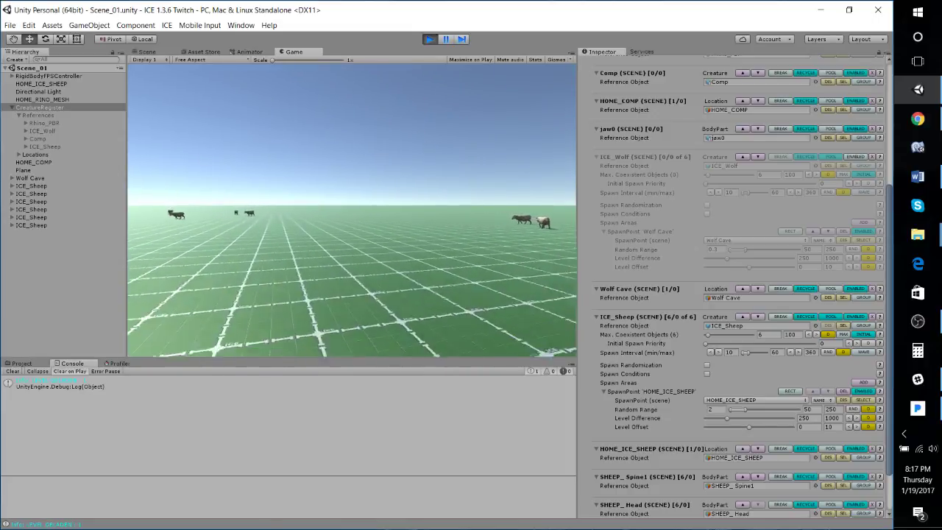
key("w")
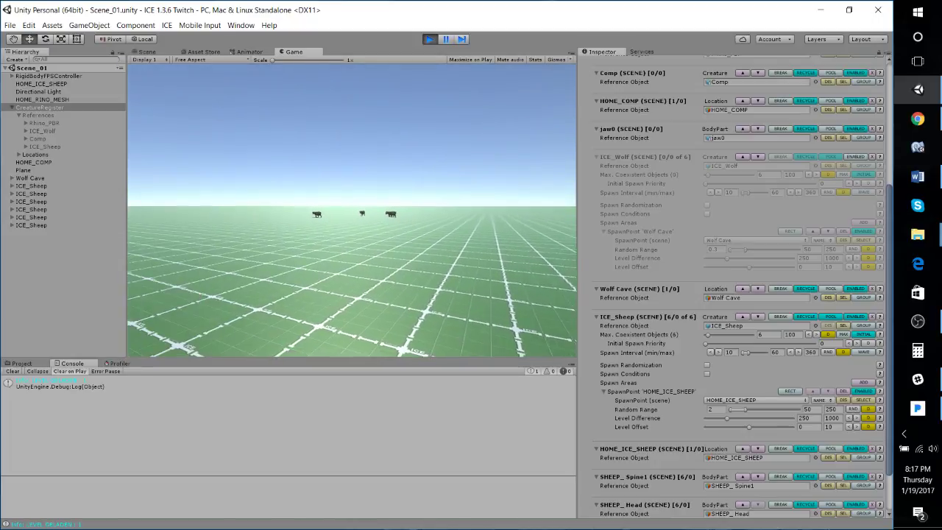
key("w")
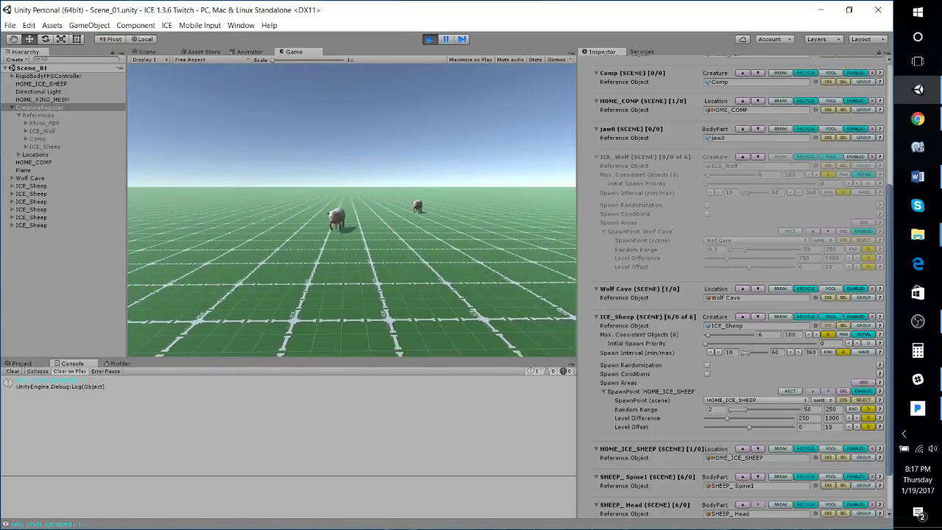
key("w")
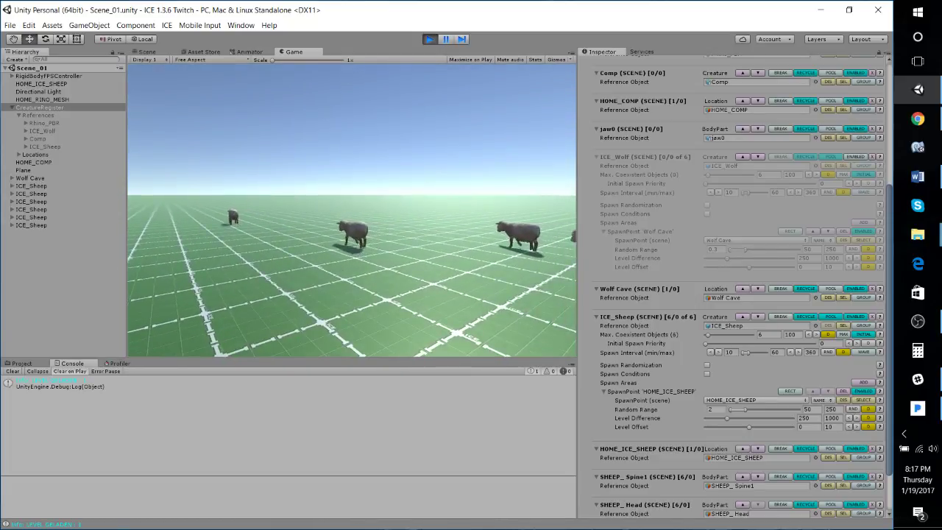
- Switch to the Scene view during play, approach the flock and select one spawned ICE_Sheep root object
left_click(148, 51)
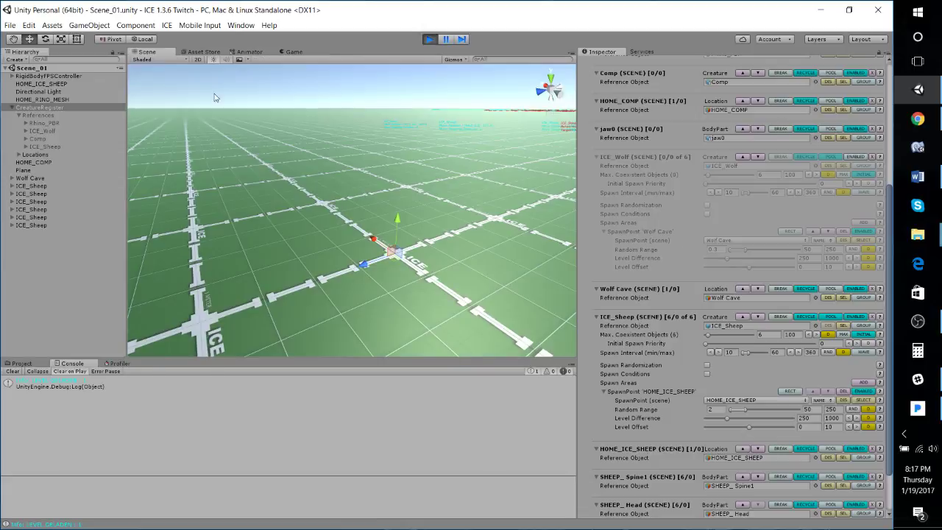
right_click_drag(215, 97, 451, 274)
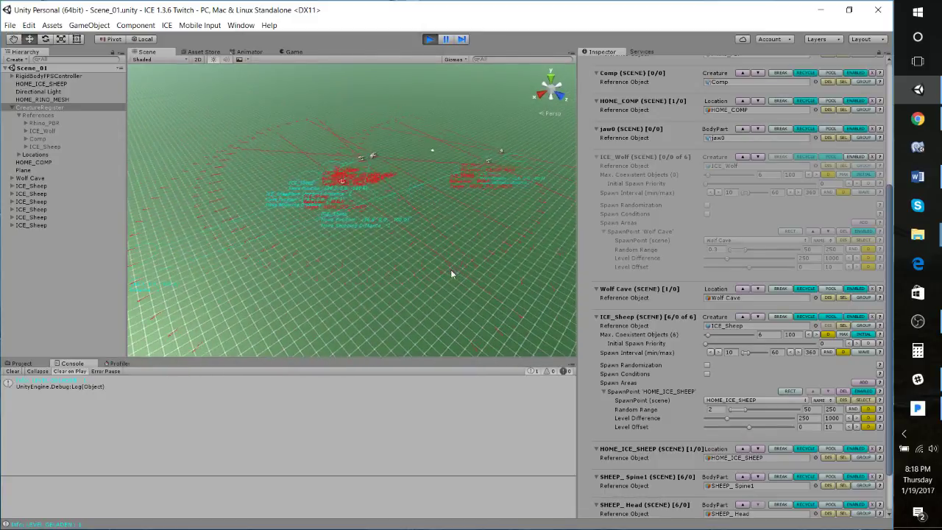
right_click_drag(357, 206, 377, 191)
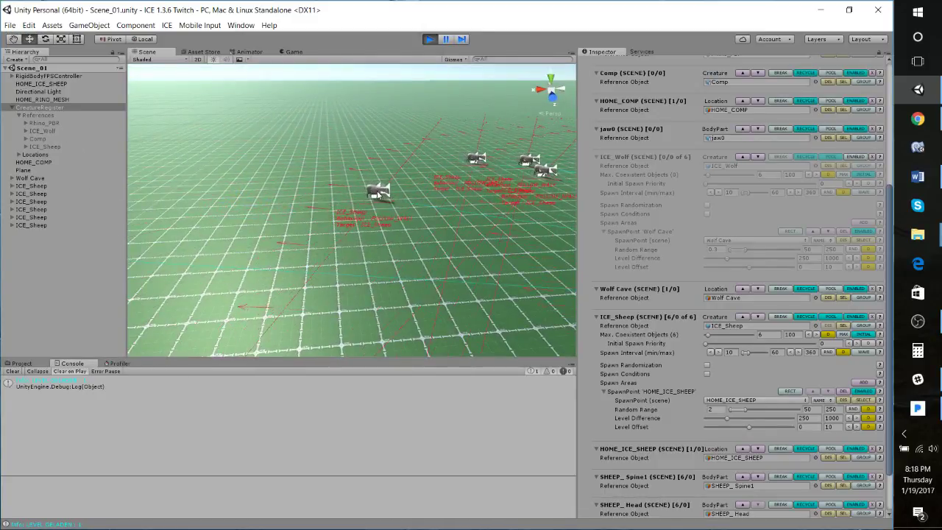
left_click(377, 191)
left_click(35, 209)
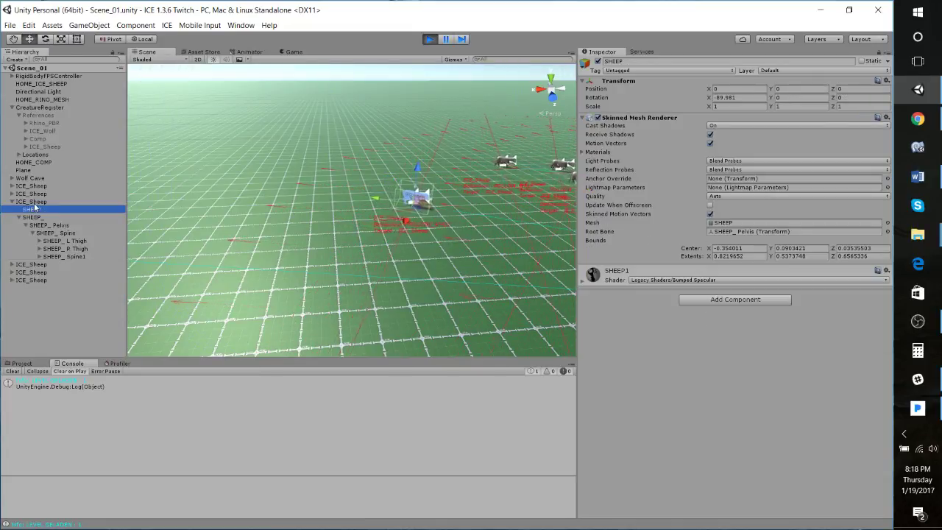
left_click(33, 201)
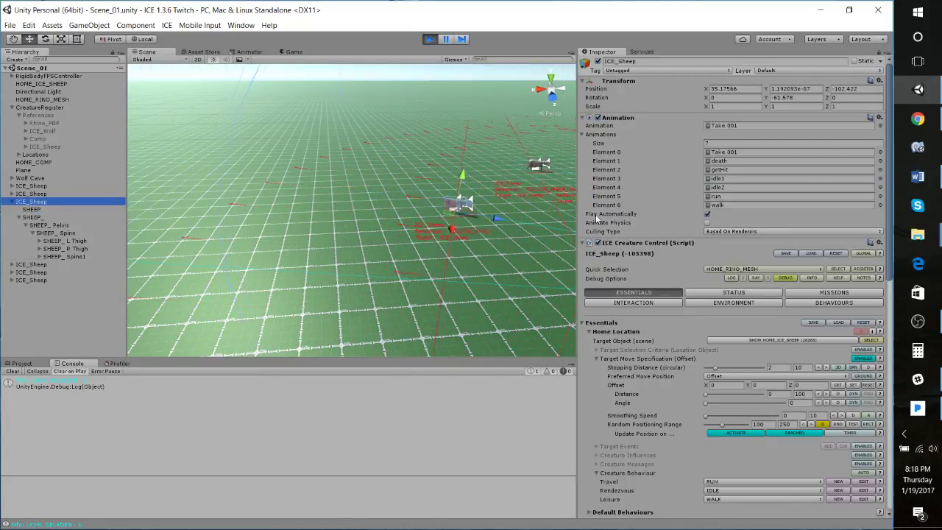
- Turn on the Info display for the selected sheep and examine its status, targets and active behaviour while watching the flock
right_click_drag(369, 223, 485, 236)
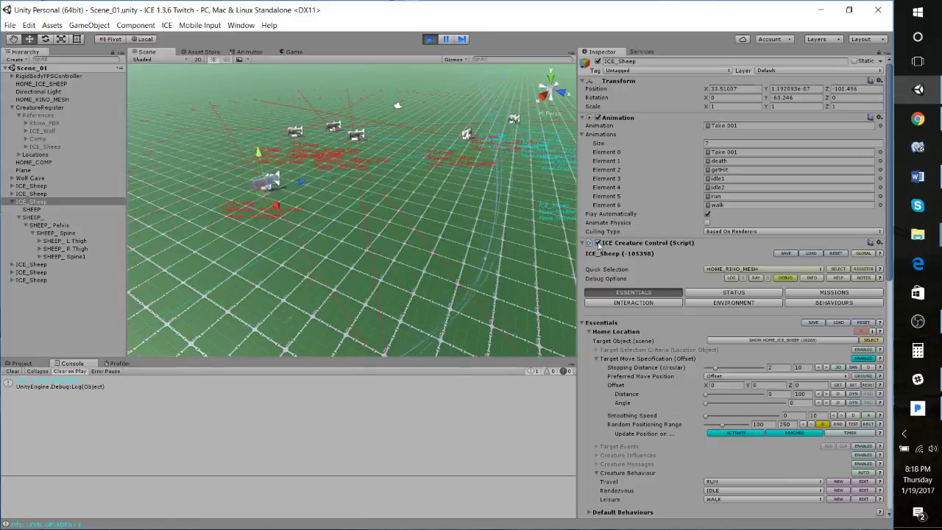
left_click(813, 278)
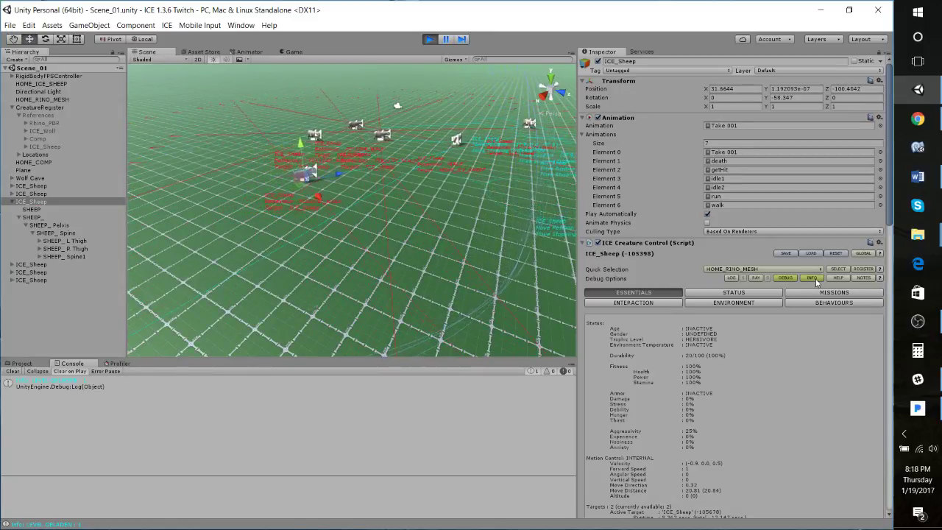
scroll(713, 315, "down", 3)
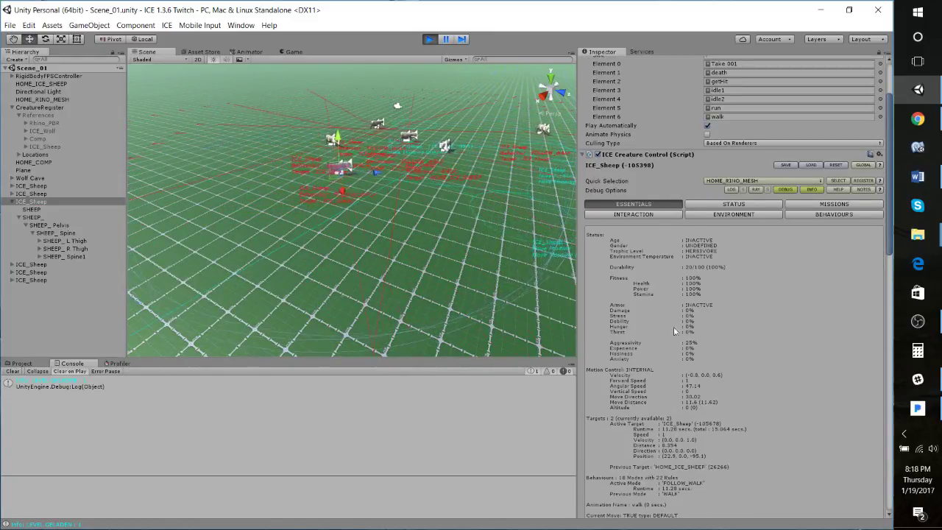
scroll(674, 326, "down", 2)
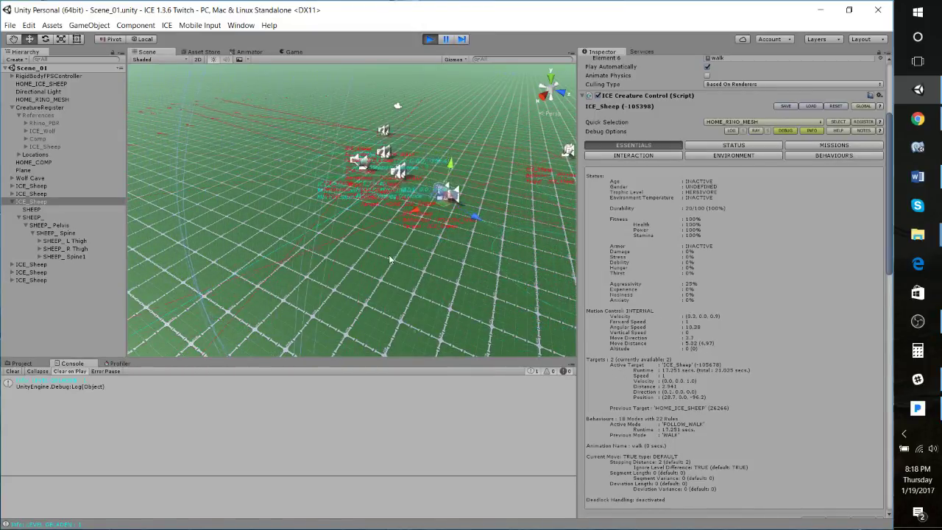
right_click_drag(391, 259, 469, 246)
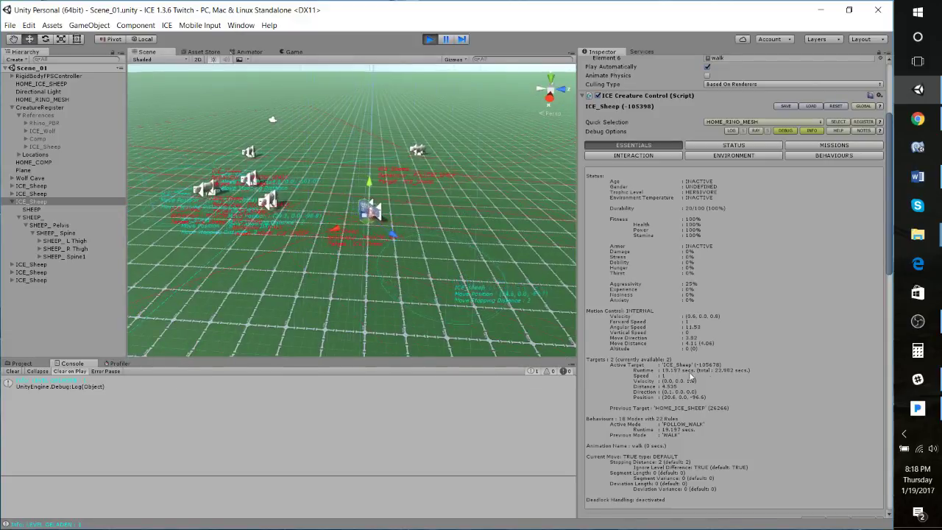
right_click_drag(400, 255, 289, 237)
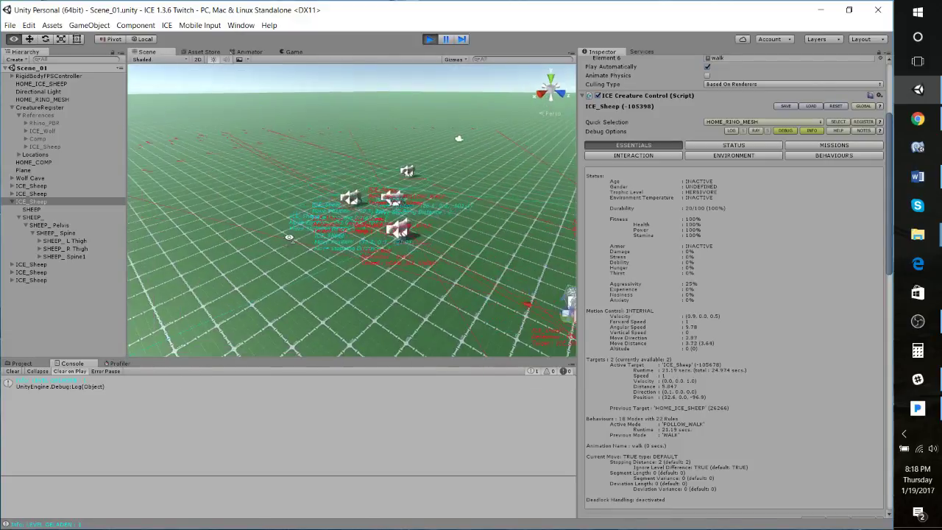
- Examine the selected sheep's status, target and move details while following the flock in the Scene view
scroll(668, 395, "down", 3)
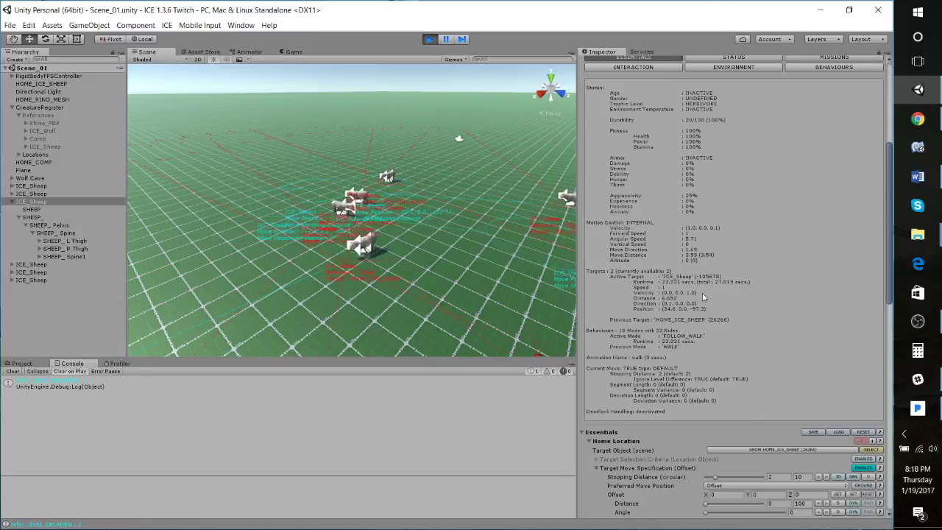
scroll(734, 375, "down", 3)
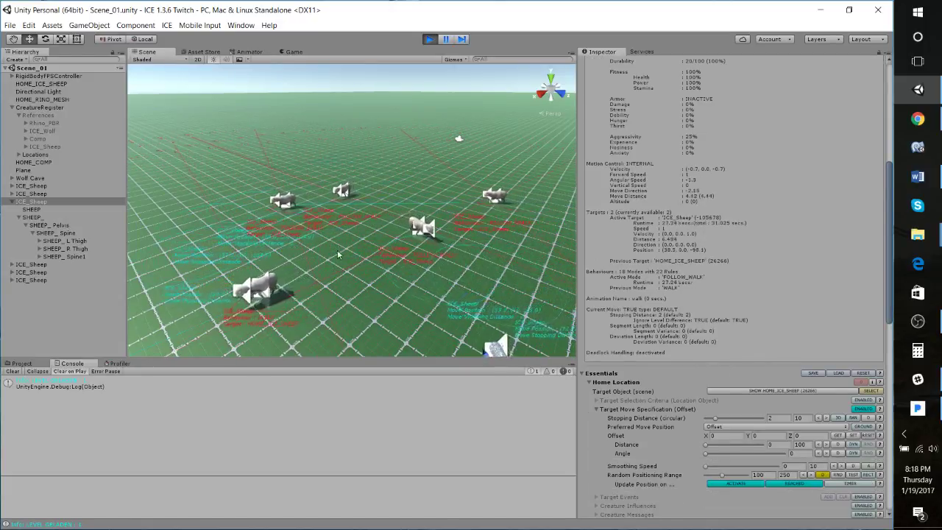
right_click_drag(339, 255, 370, 271)
scroll(379, 277, "down", 5)
right_click_drag(451, 278, 326, 248)
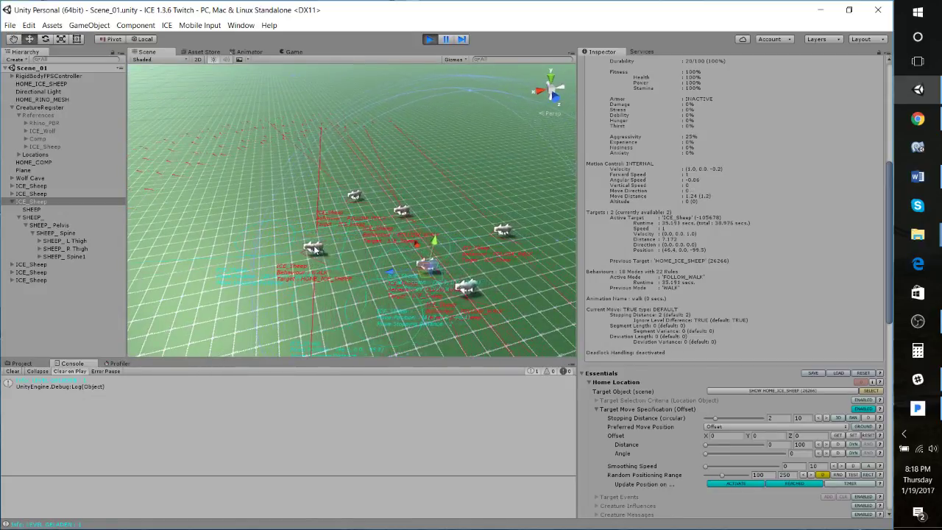
- Select the root object of the sheep walking ahead of the flock, turn on its Info display and examine its active target and behaviour
left_click(326, 247)
left_click(33, 280)
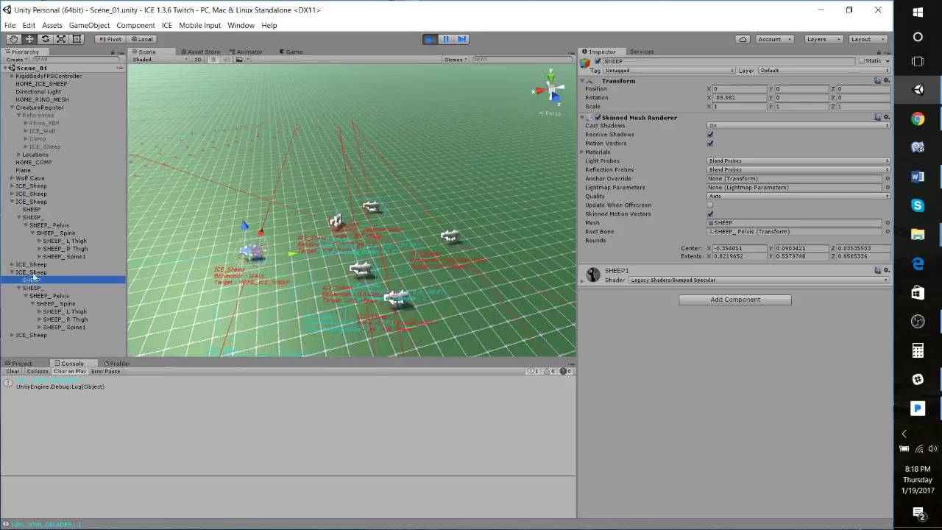
left_click(83, 274)
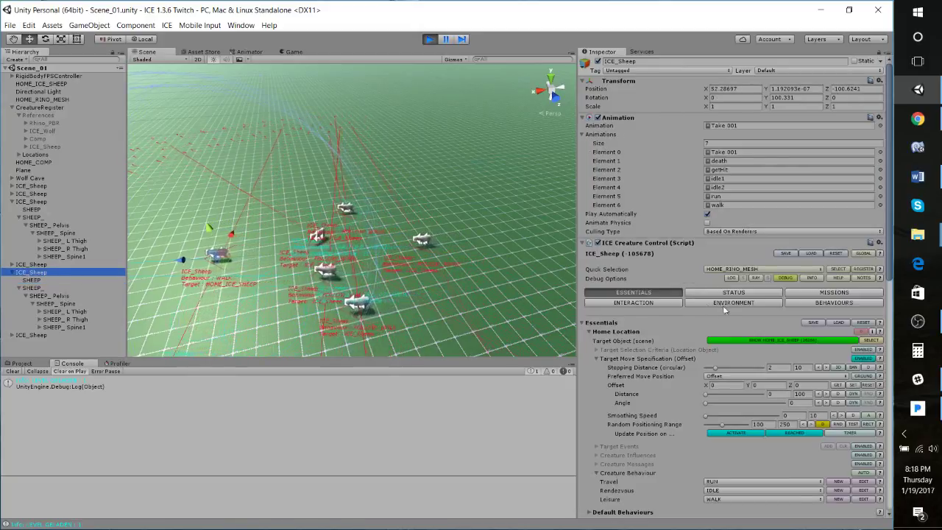
left_click(812, 278)
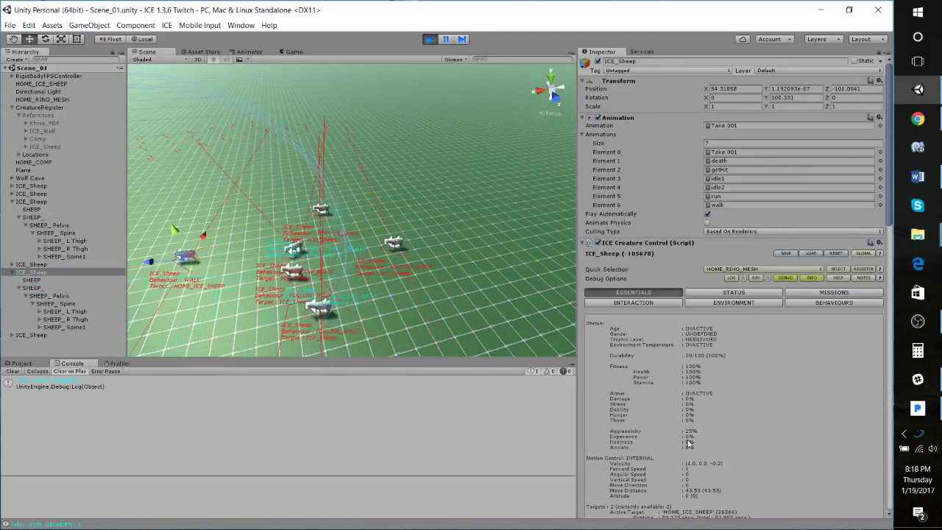
scroll(706, 353, "down", 4)
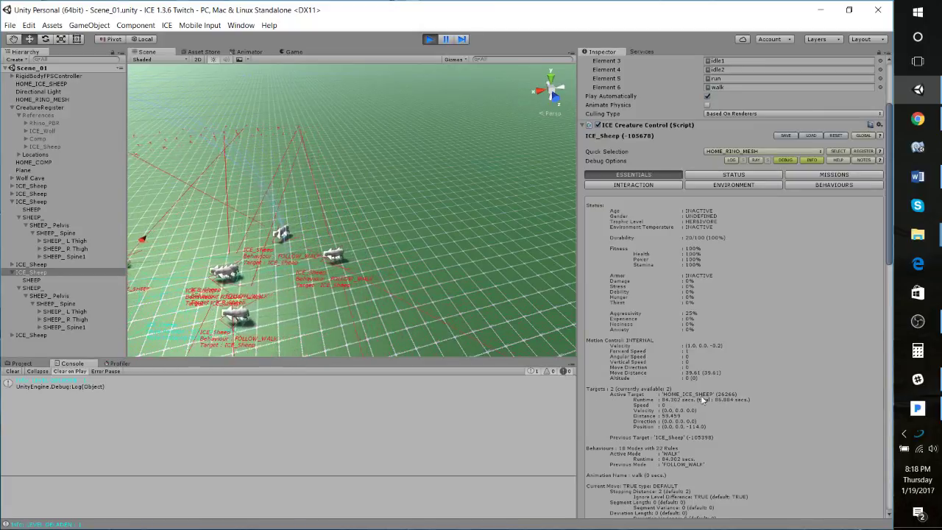
right_click_drag(403, 274, 477, 246)
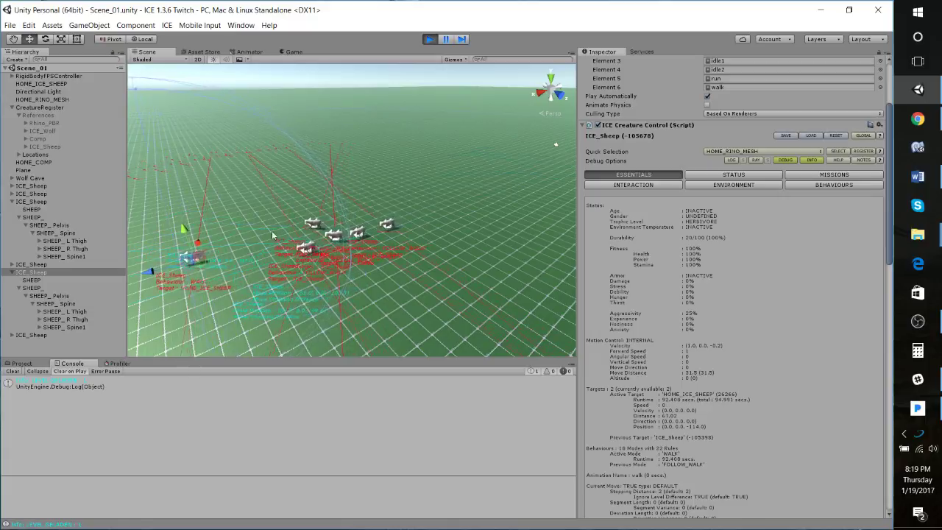
- Select the root of one of the following sheep, turn on its Info display and frame it to compare its target and behaviour
left_click(298, 226)
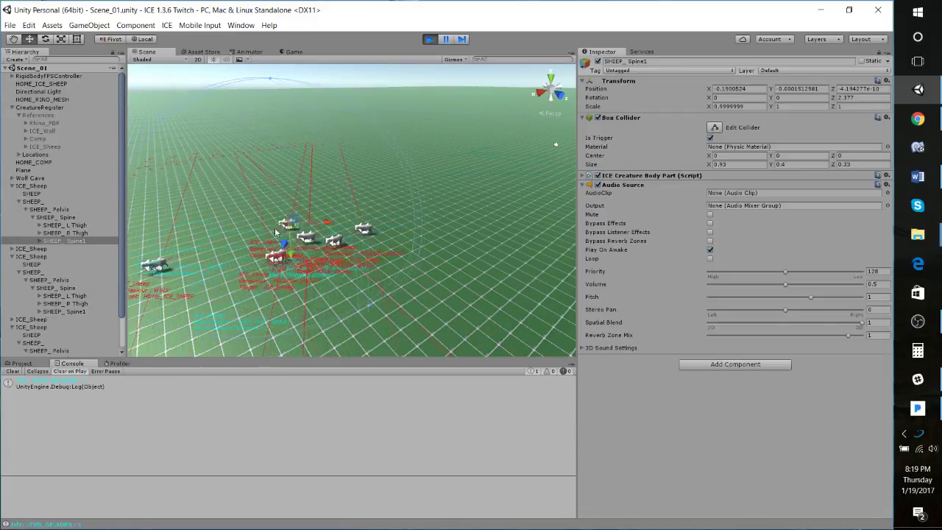
left_click(31, 186)
scroll(752, 364, "down", 1)
scroll(752, 365, "down", 3)
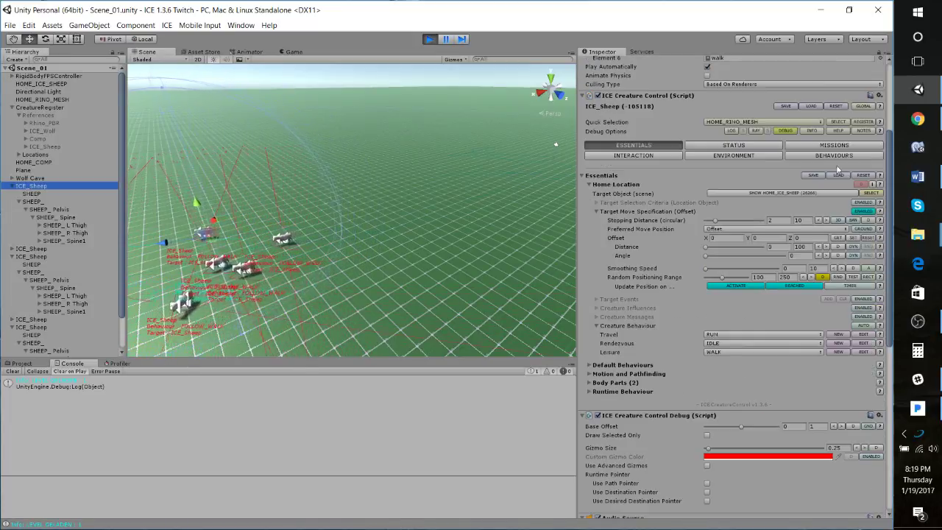
left_click(813, 131)
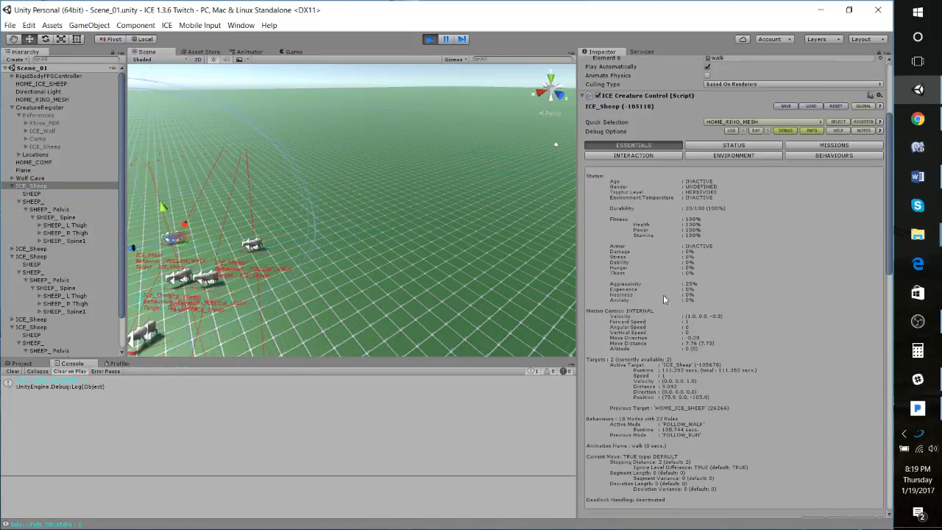
key("f")
left_click_drag(312, 229, 298, 219, "alt")
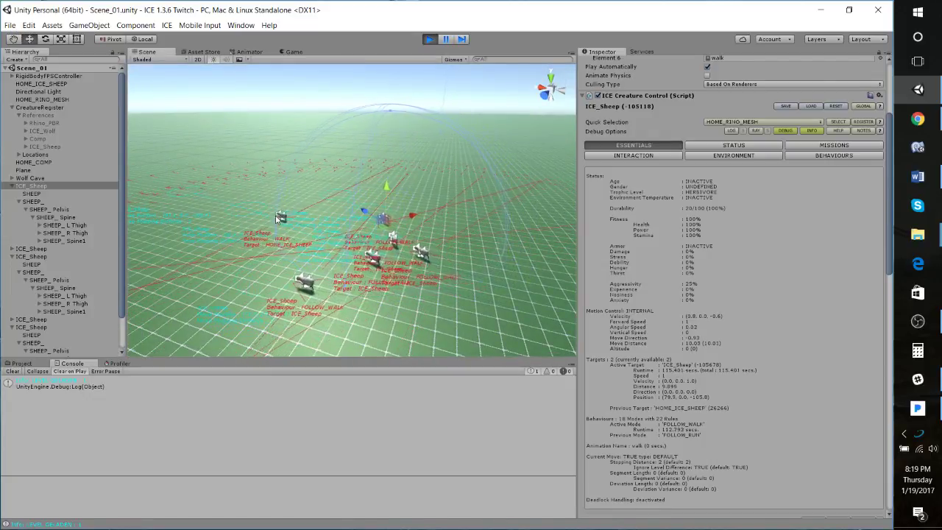
- Select the lead sheep's root object again and review its active target and behaviour while watching the others follow
left_click(286, 216)
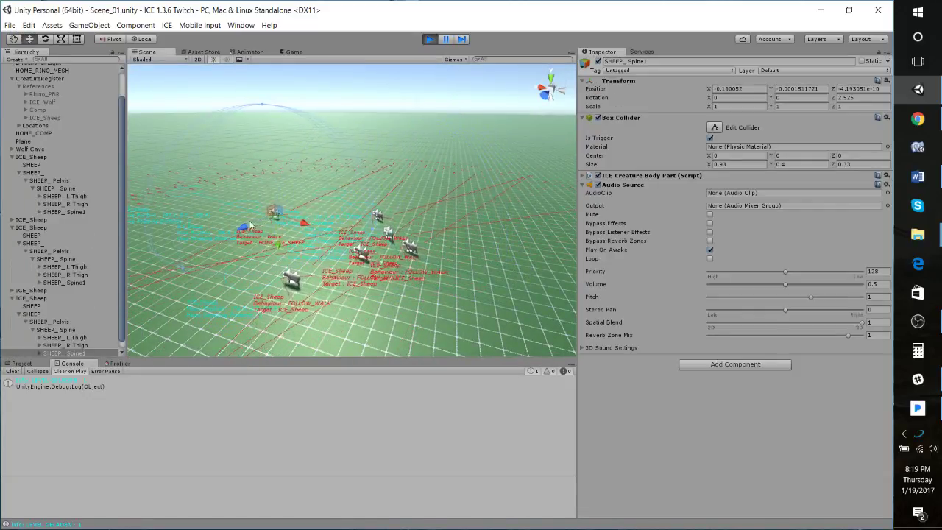
left_click(33, 298)
scroll(736, 331, "down", 3)
scroll(768, 379, "down", 5)
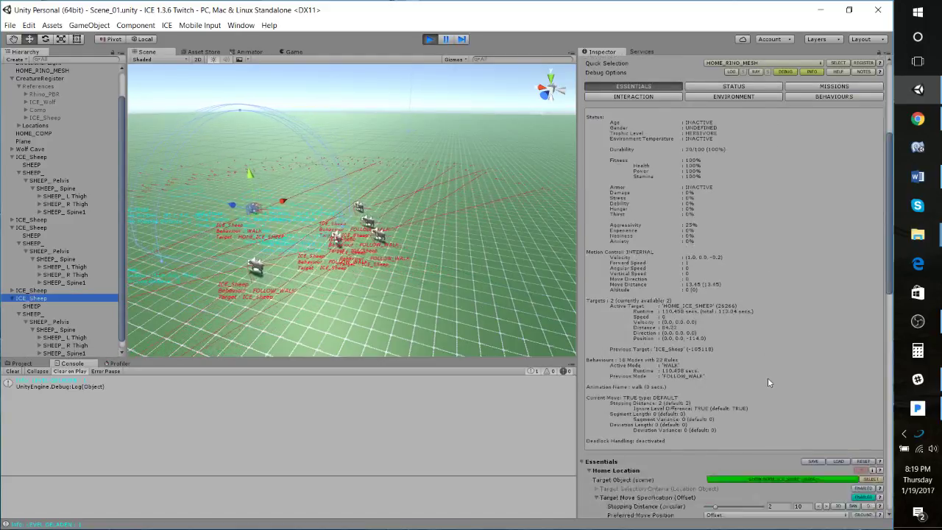
right_click_drag(364, 237, 436, 254)
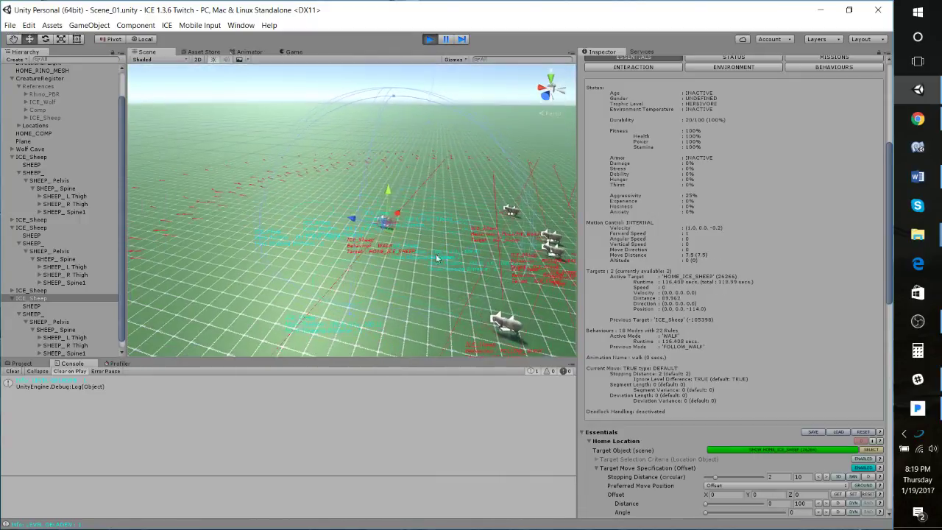
- Stop play mode and look around the empty scene
left_click(429, 39)
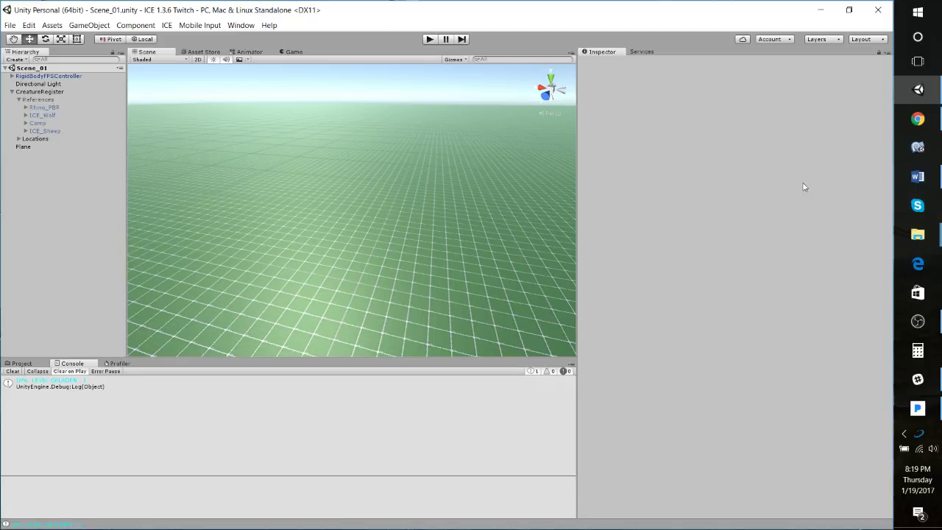
right_click_drag(286, 188, 322, 172)
key("w")
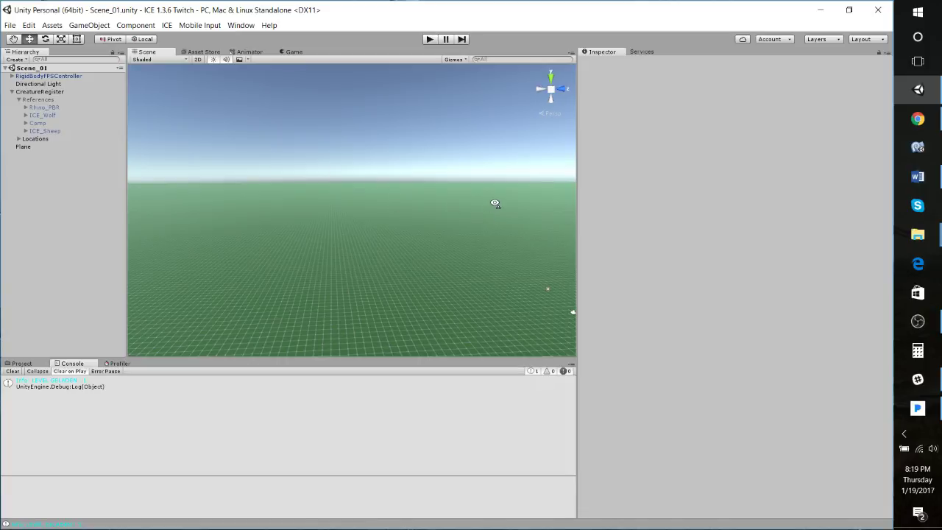
right_click_drag(495, 204, 315, 203)
right_click_drag(456, 218, 439, 244)
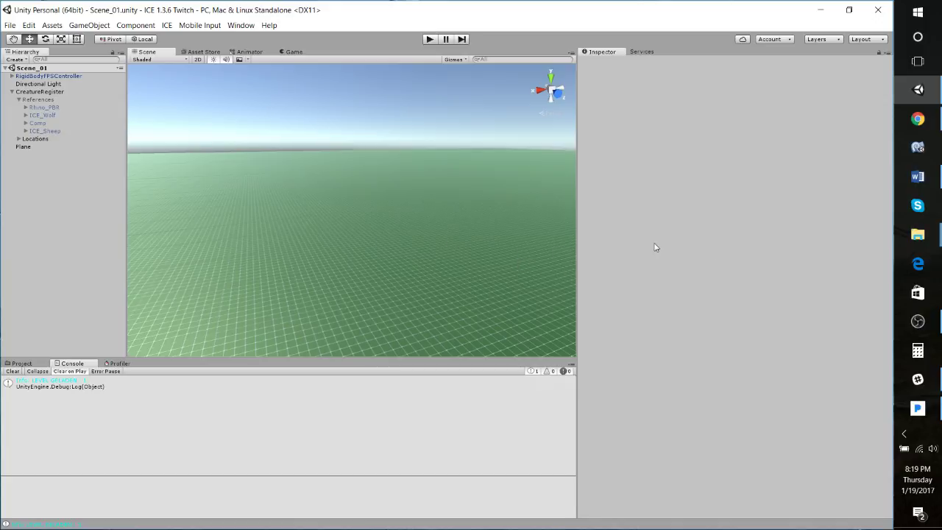
- Set the Random Positioning Range in the escort mission of the ICE_Sheep reference to 5
left_click(44, 131)
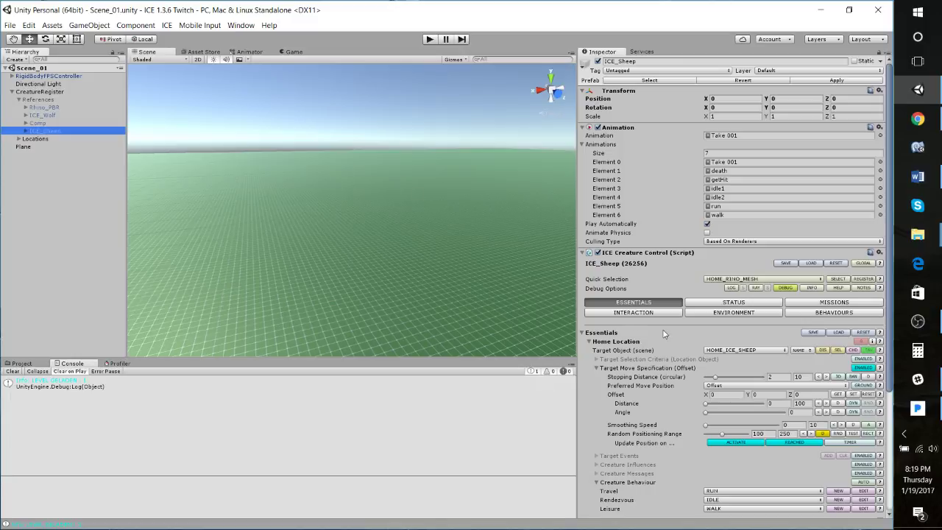
scroll(663, 334, "down", 4)
left_click(839, 186)
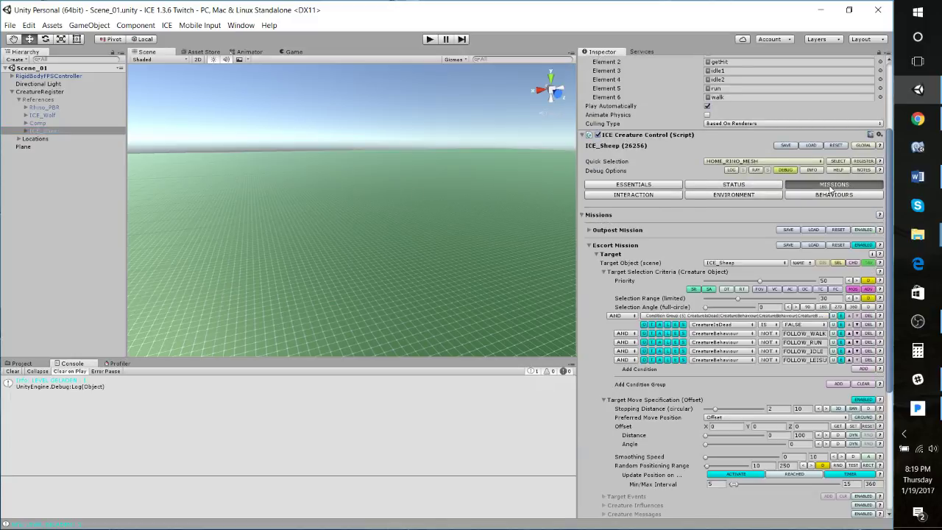
scroll(721, 262, "down", 3)
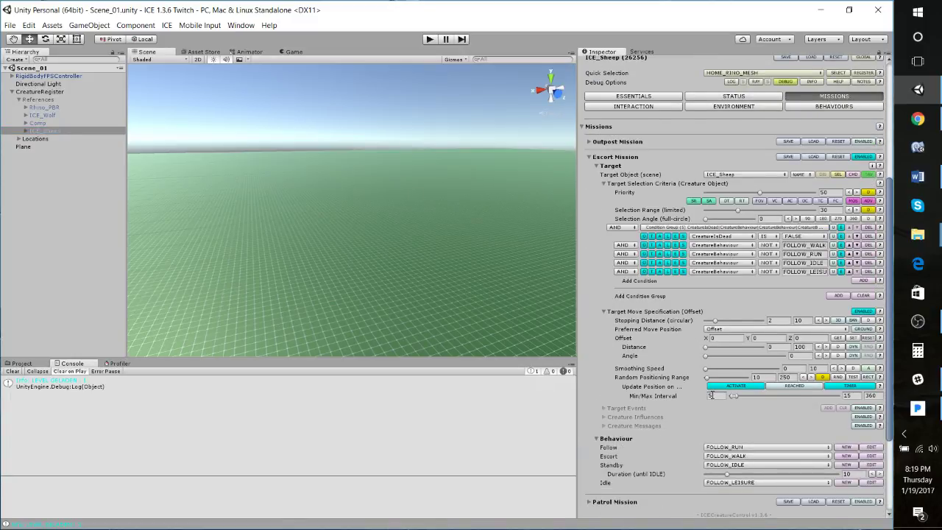
scroll(696, 358, "down", 1)
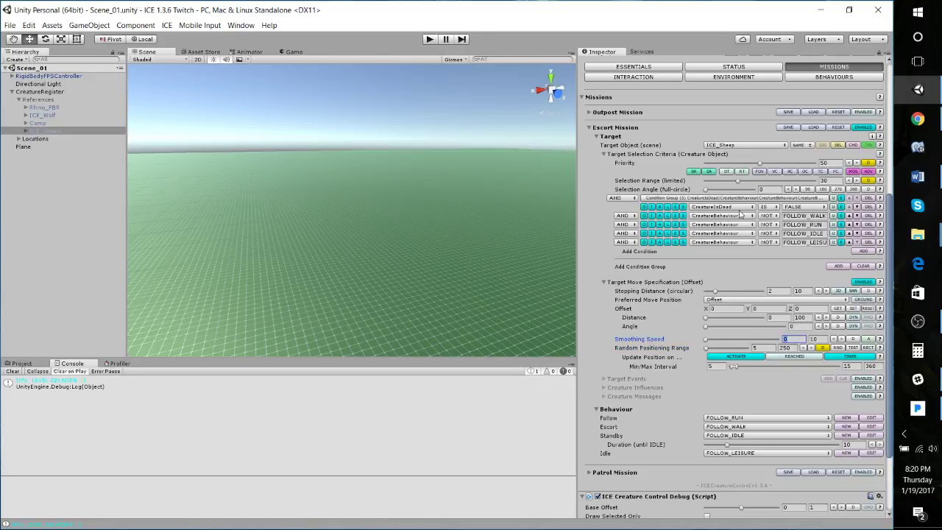
scroll(739, 214, "up", 8)
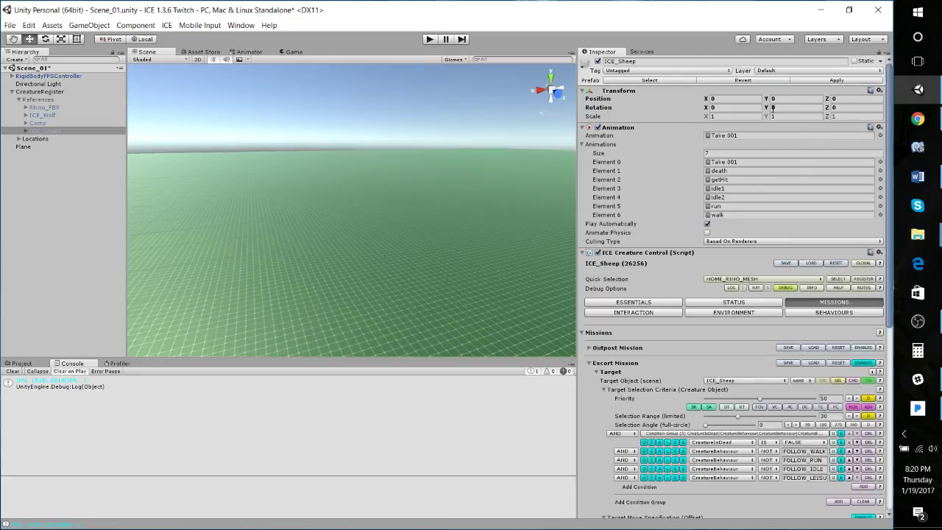
- Run the scene, switch to the Scene view and approach and select one of the spawned sheep
left_click(430, 40)
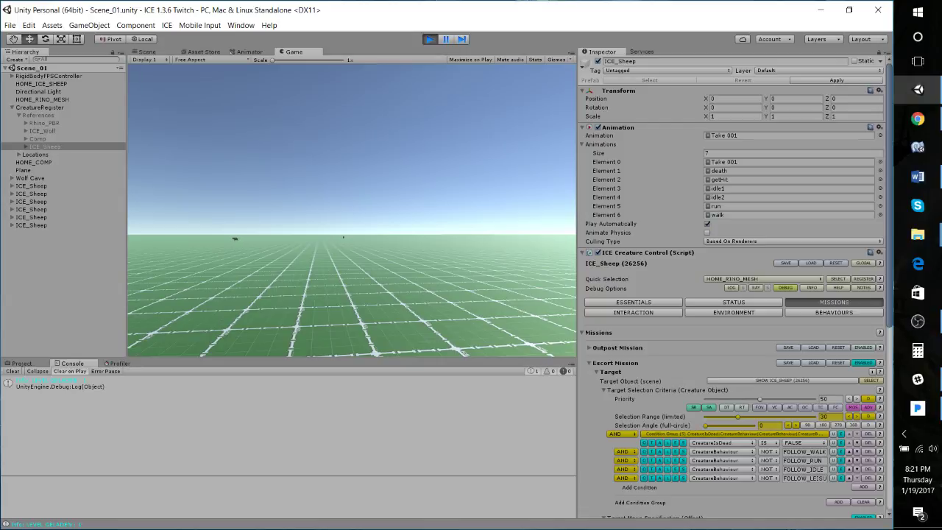
left_click(146, 51)
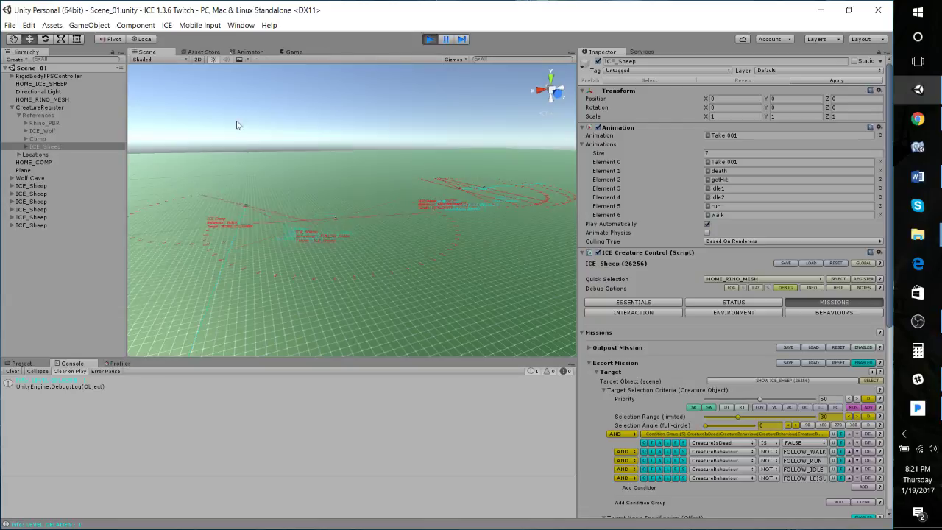
right_click_drag(468, 287, 390, 249)
key("w")
left_click(382, 228)
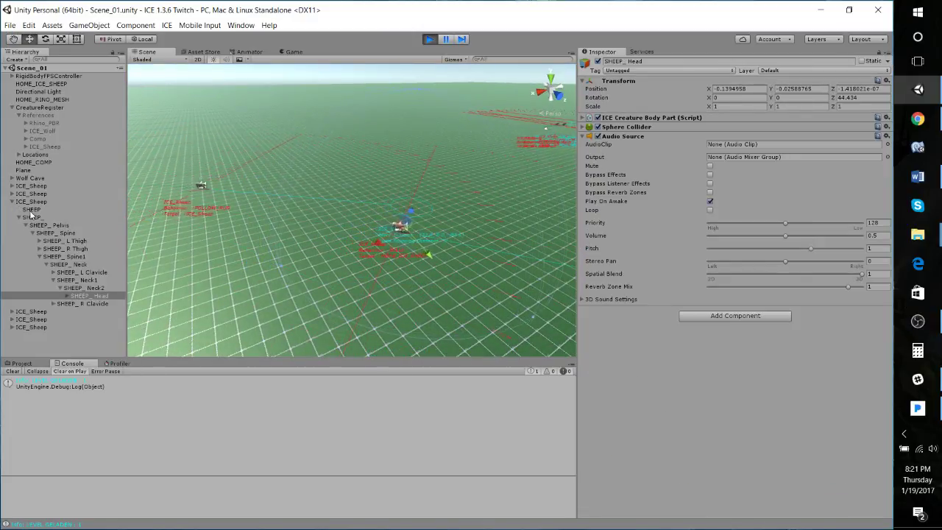
- Follow the spawned sheep in the Scene view and observe how they gather and move as a flock
mouse_move(343, 260)
right_mouse_down()
mouse_move(480, 252)
mouse_move(353, 250)
right_mouse_up()
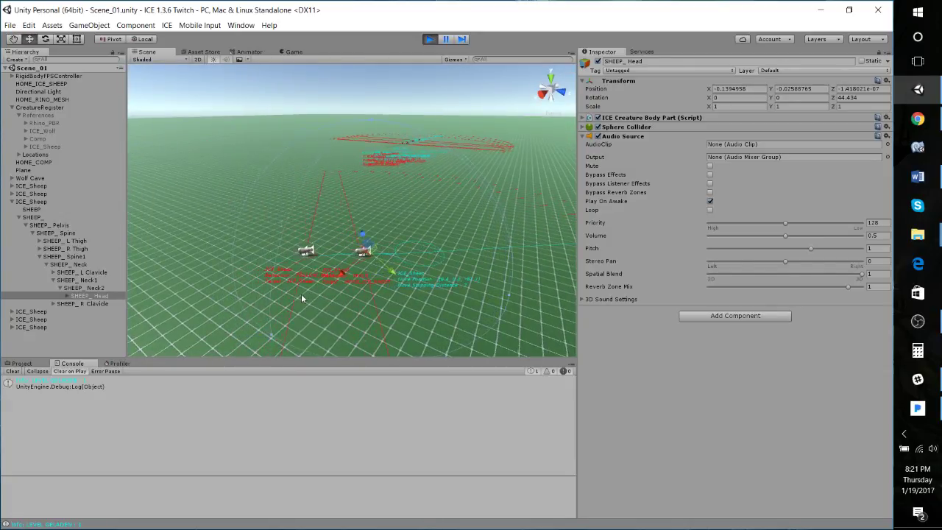
right_click_drag(301, 298, 366, 237)
key("w")
right_click_drag(362, 265, 388, 303)
key("a")
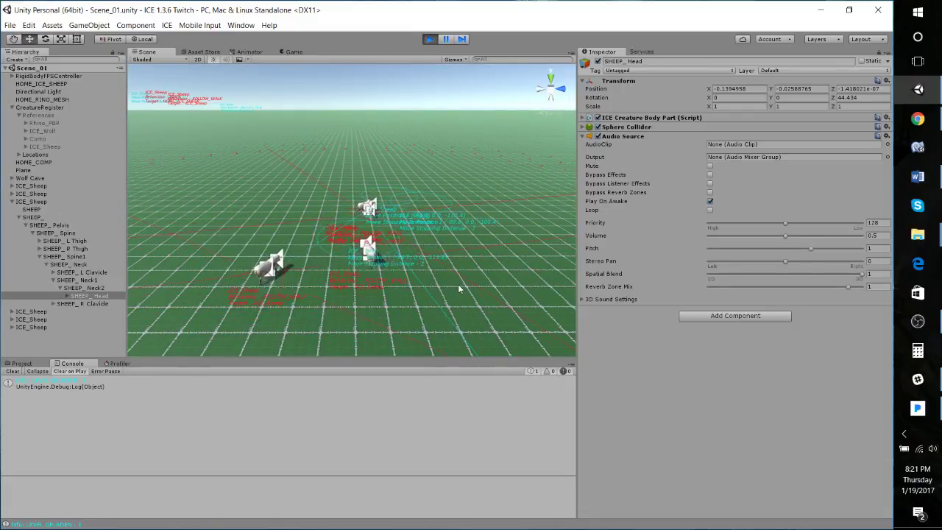
right_click_drag(453, 282, 387, 227)
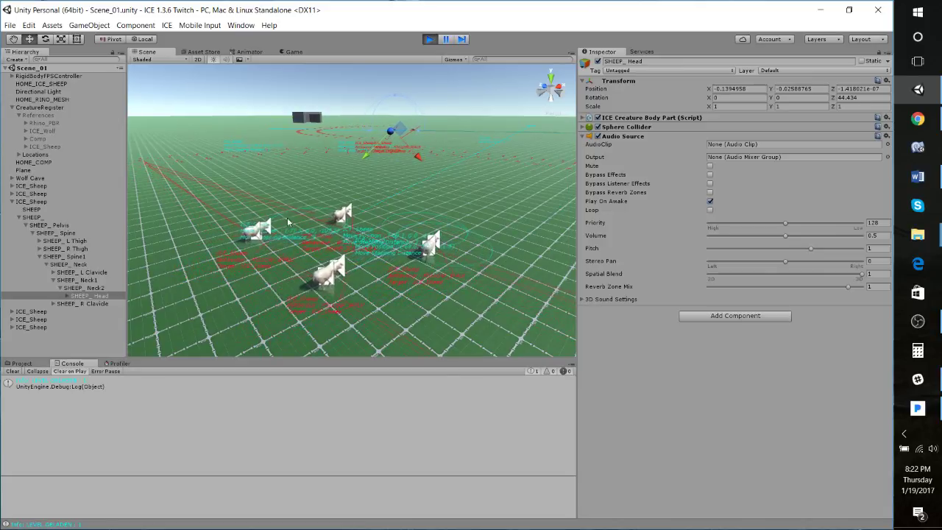
mouse_move(398, 272)
right_mouse_down()
mouse_move(382, 257)
mouse_move(384, 283)
right_mouse_up()
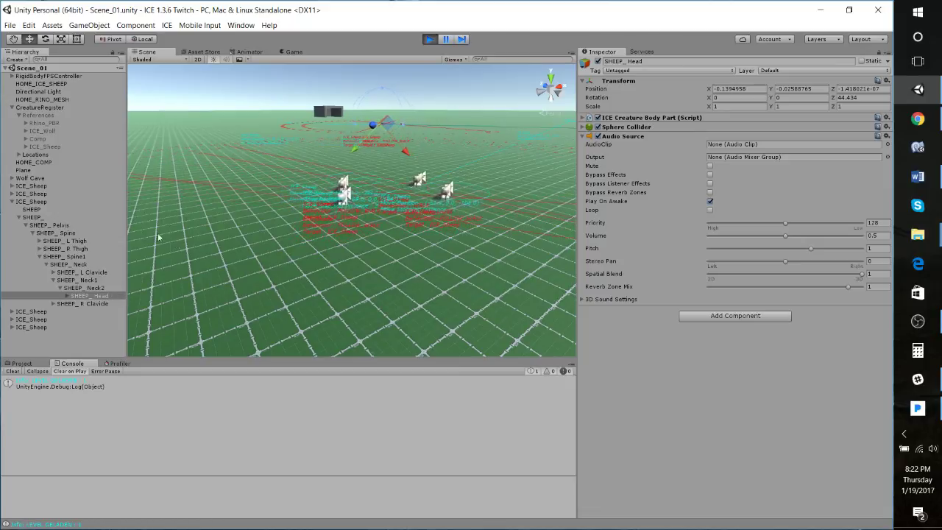
- Select the expanded ICE_Sheep root object and open its Interaction settings while continuing to watch the flock
left_click(34, 202)
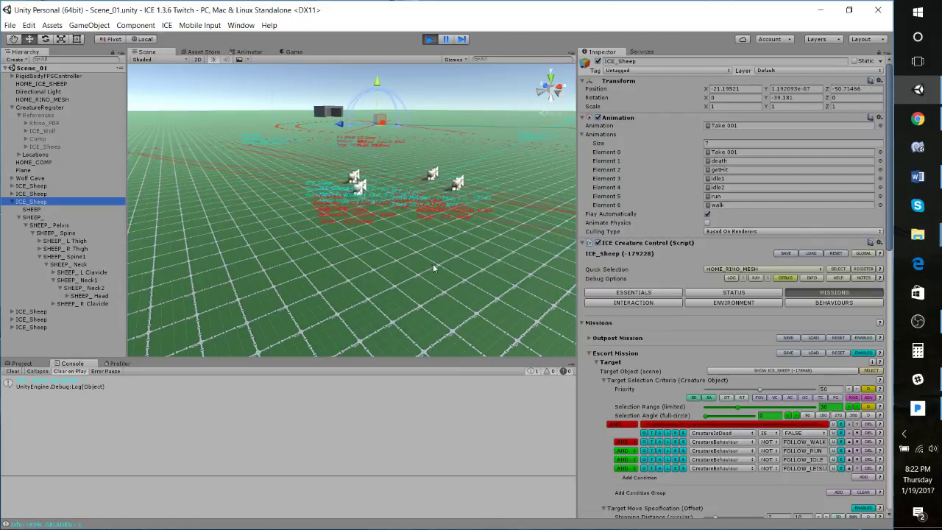
left_click(643, 303)
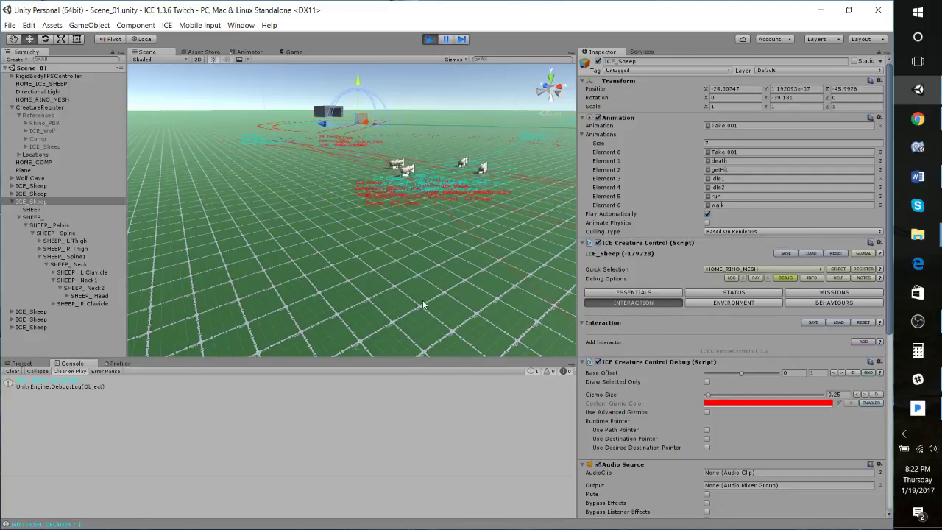
right_click_drag(424, 299, 501, 249)
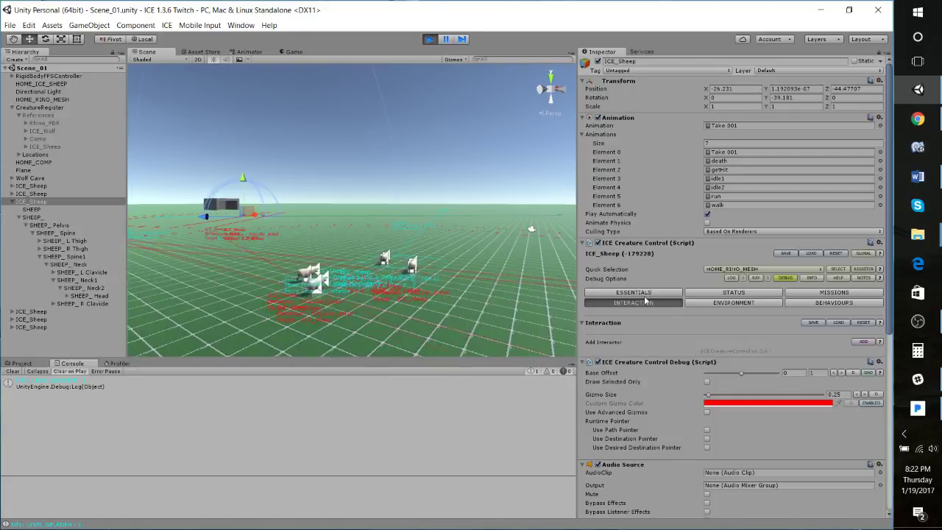
right_click_drag(425, 315, 375, 355)
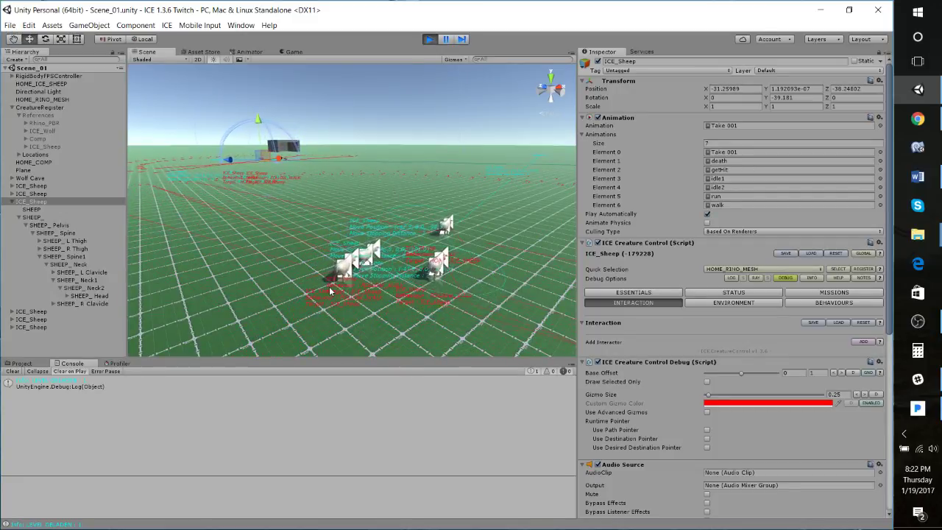
right_click_drag(401, 252, 415, 297)
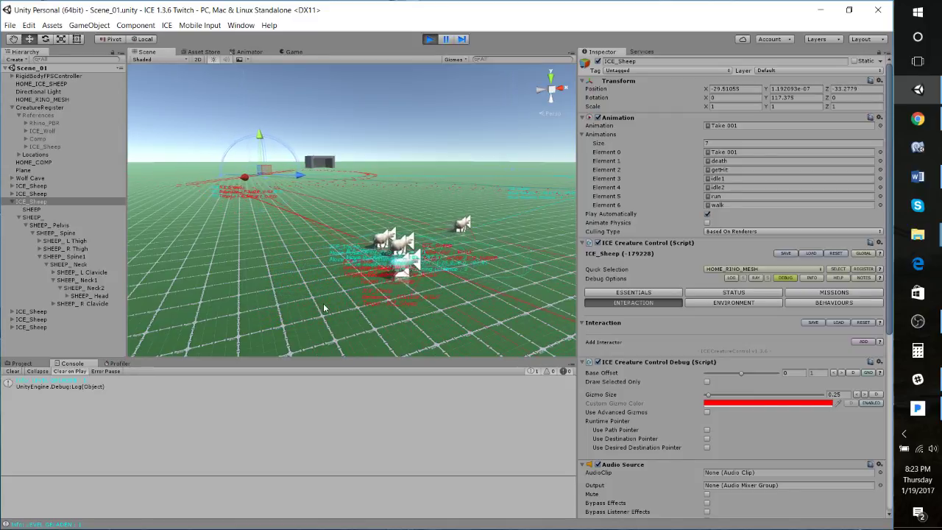
- Take a closer look at the moving flock in the Scene view and stop the running scene
mouse_move(325, 309)
right_mouse_down()
mouse_move(363, 270)
mouse_move(389, 300)
mouse_move(416, 265)
mouse_move(383, 248)
mouse_move(379, 290)
mouse_move(309, 295)
mouse_move(423, 292)
mouse_move(336, 311)
right_mouse_up()
key("w")
left_click(430, 39)
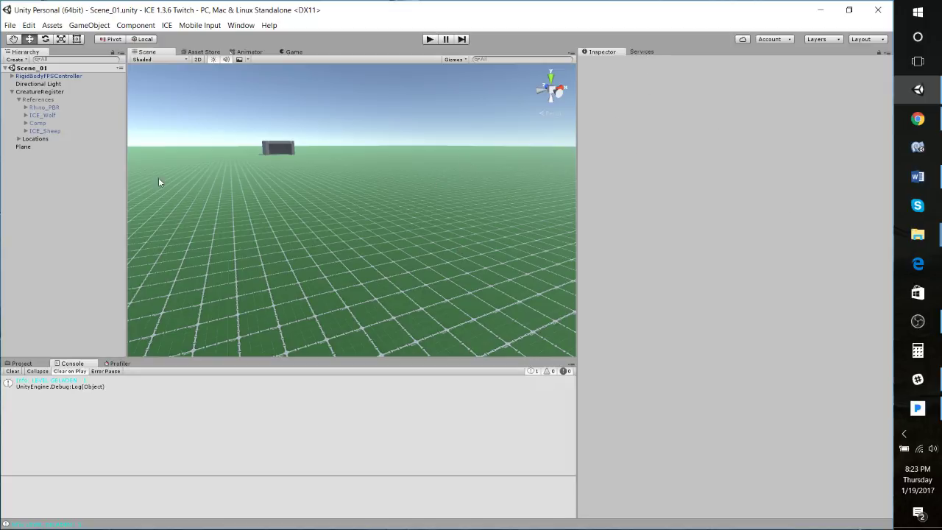
- Move ICE_Wolf out of the References group to the root level of the scene hierarchy
left_click(49, 132)
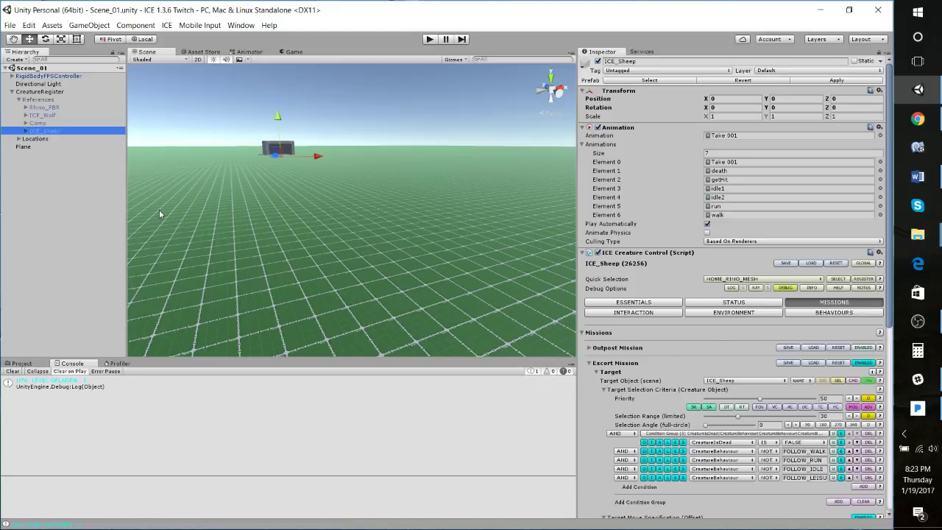
left_click(44, 115)
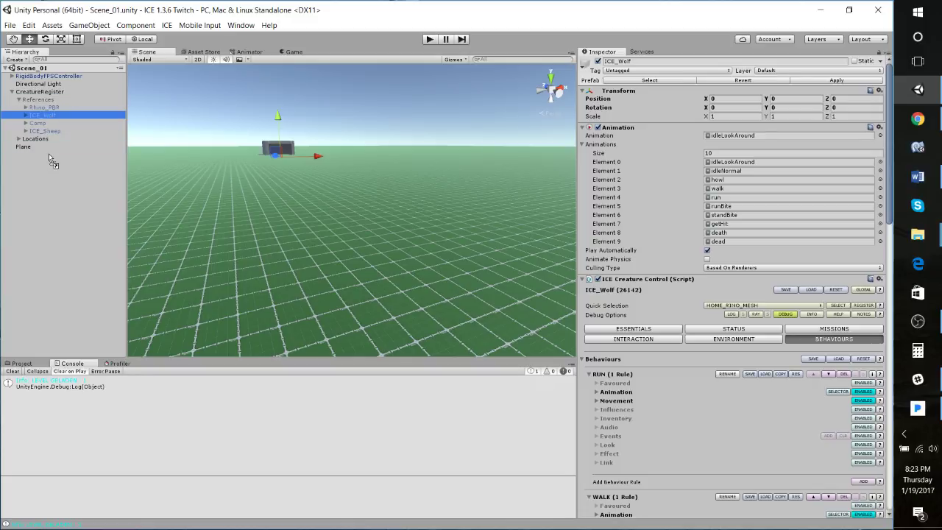
left_click_drag(48, 153, 51, 151)
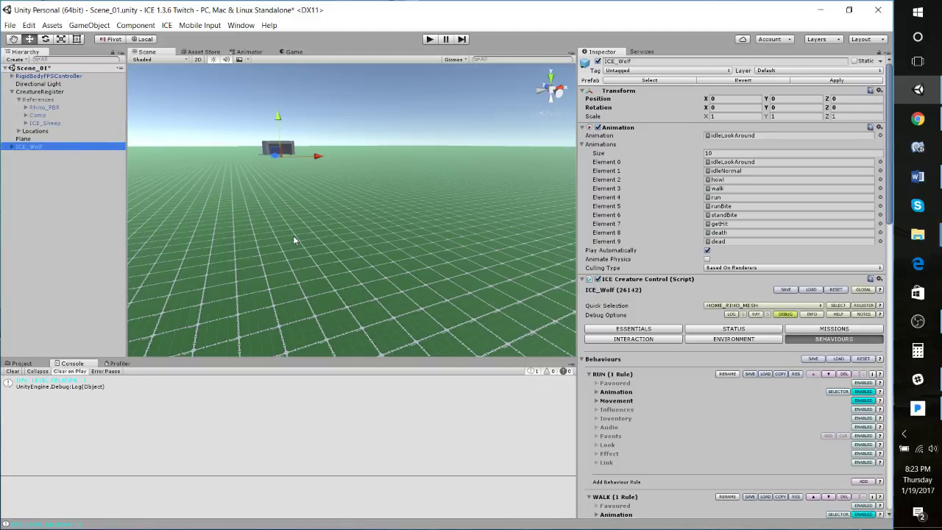
- Frame ICE_Wolf in the Scene view and examine the model from the side and at an angle
key("f")
right_click_drag(294, 240, 388, 223)
key("a")
key("w")
key("d")
key("s")
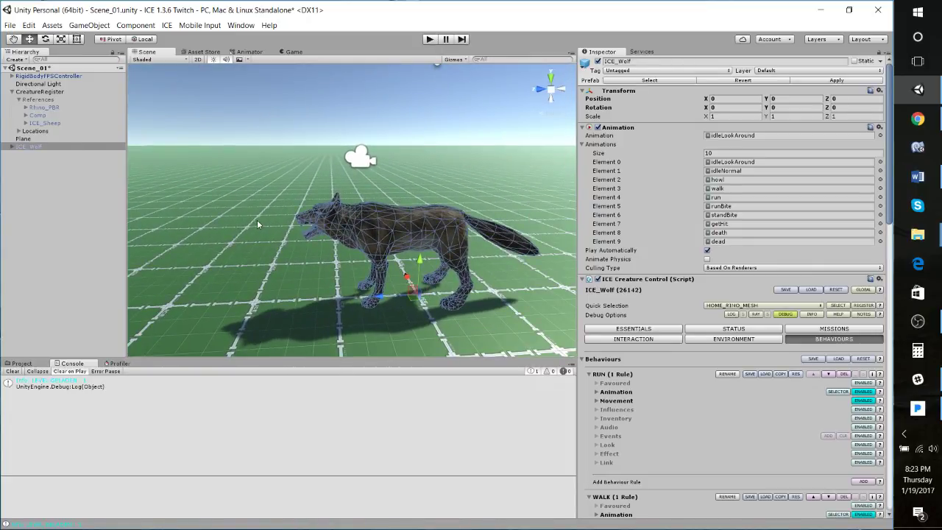
key("a")
right_click_drag(257, 224, 359, 208)
key("d")
key("s")
right_click_drag(460, 233, 424, 238)
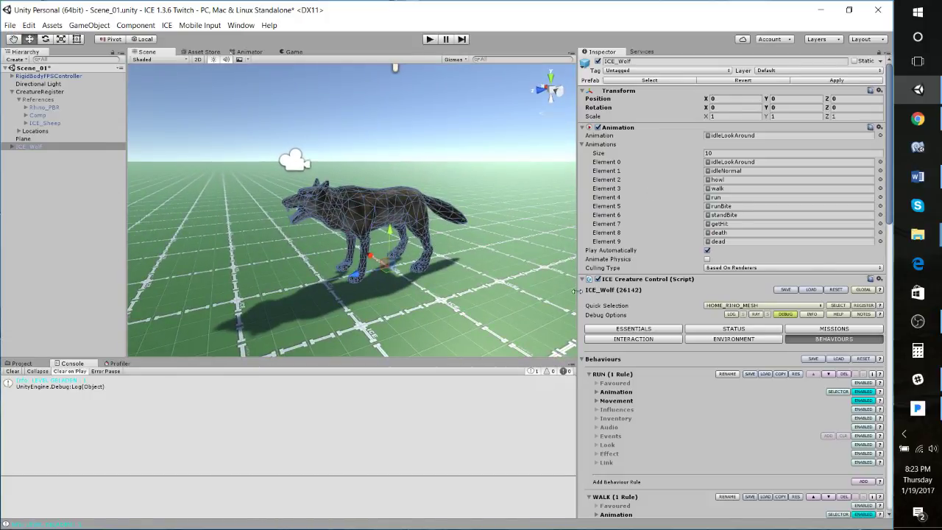
- Enable the wolf's Escort Mission with ICE_Wolf as target object and turn on the advanced target selection criteria
left_click(813, 331)
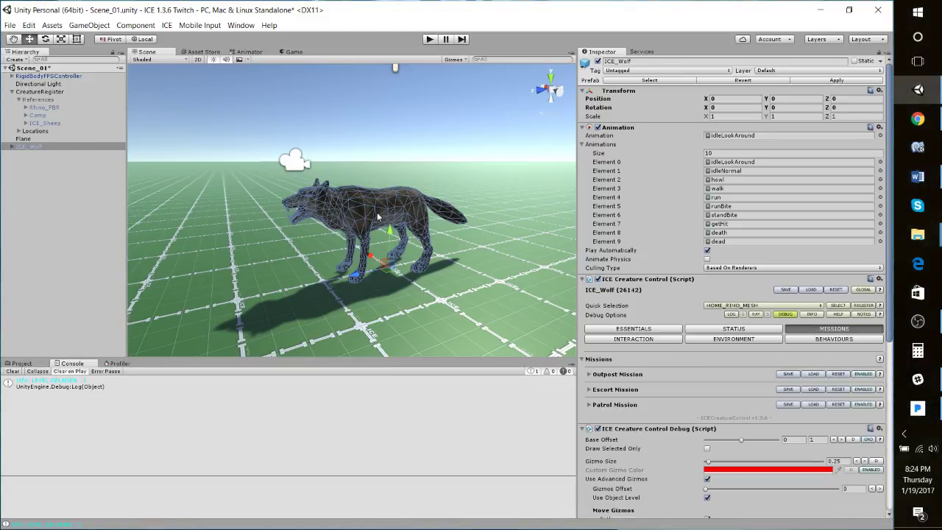
scroll(616, 365, "down", 4)
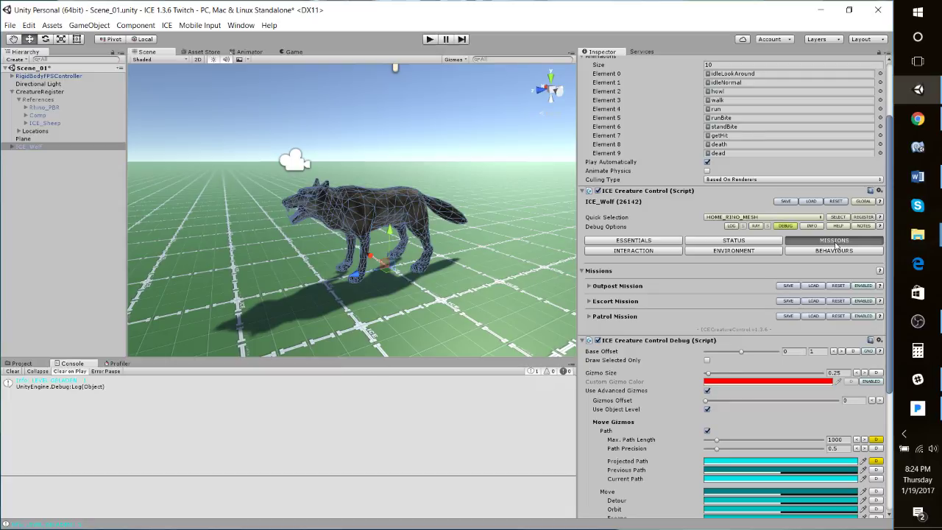
left_click(590, 303)
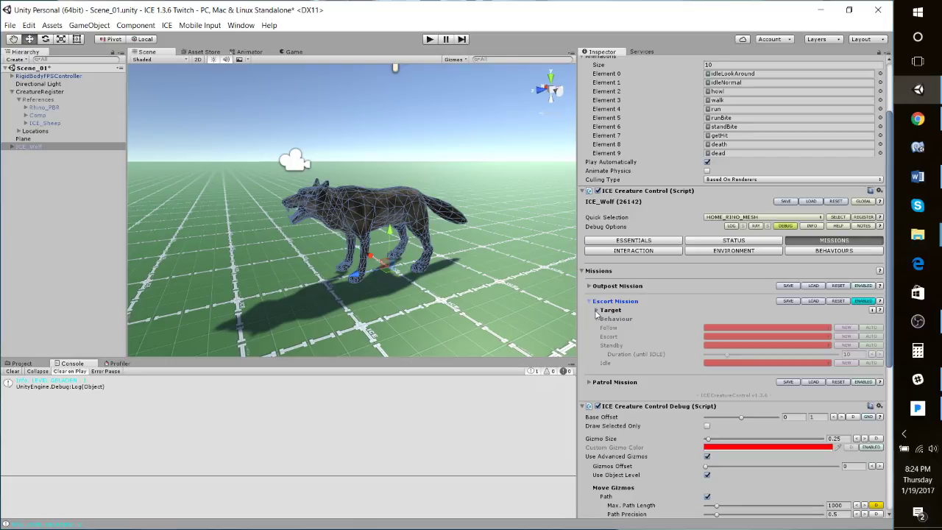
left_click(597, 311)
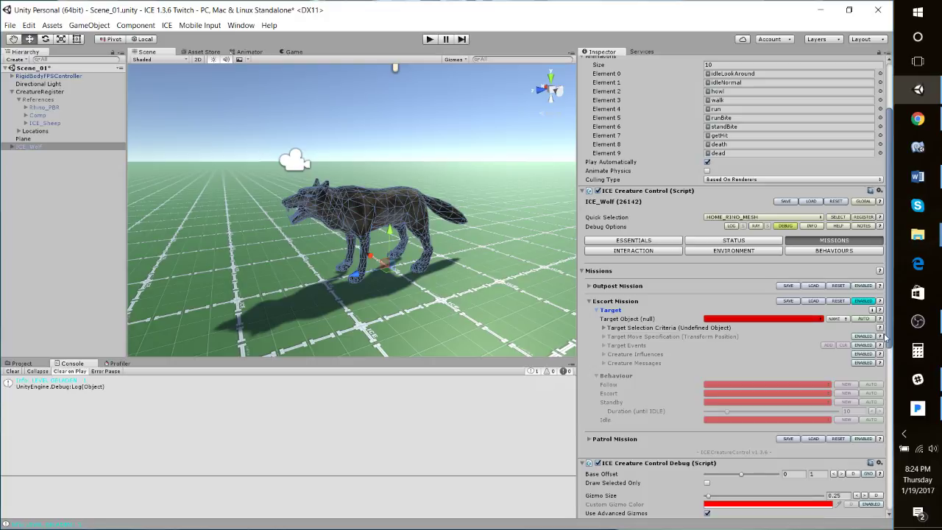
left_click(782, 322)
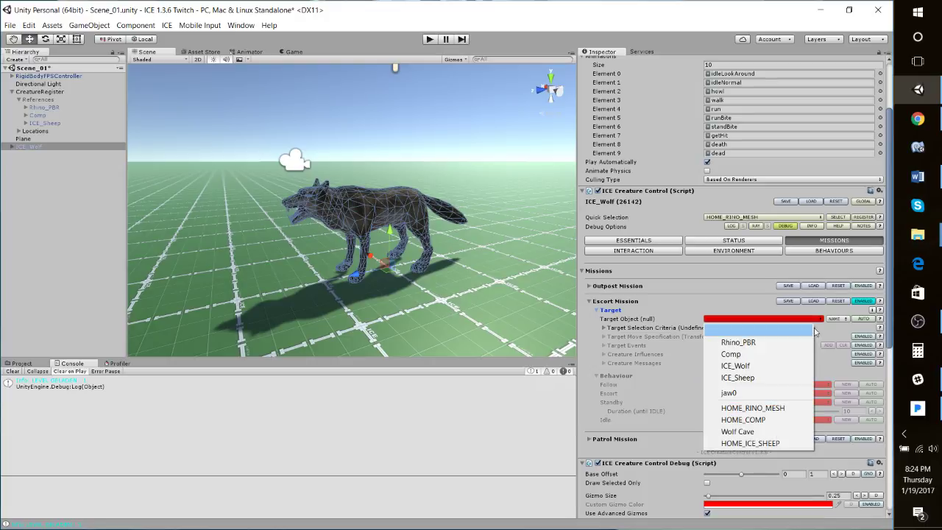
left_click(734, 367)
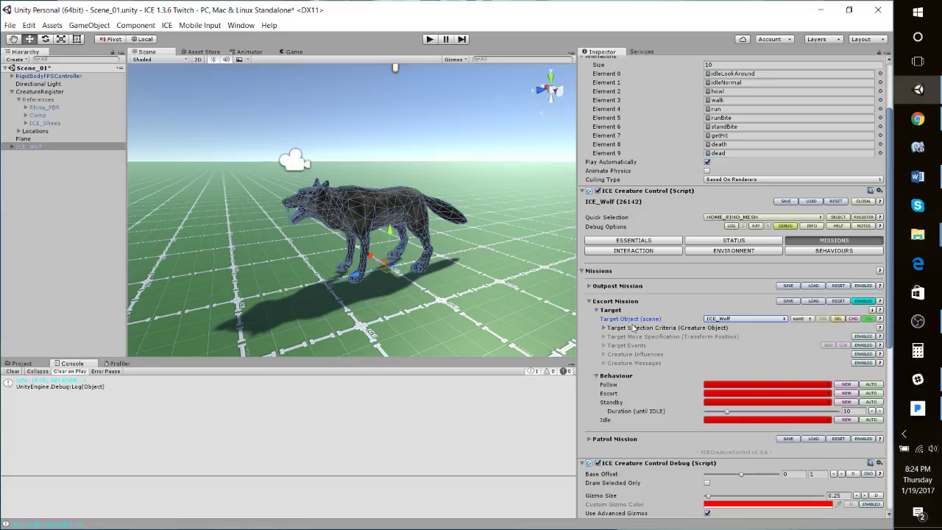
left_click(604, 327)
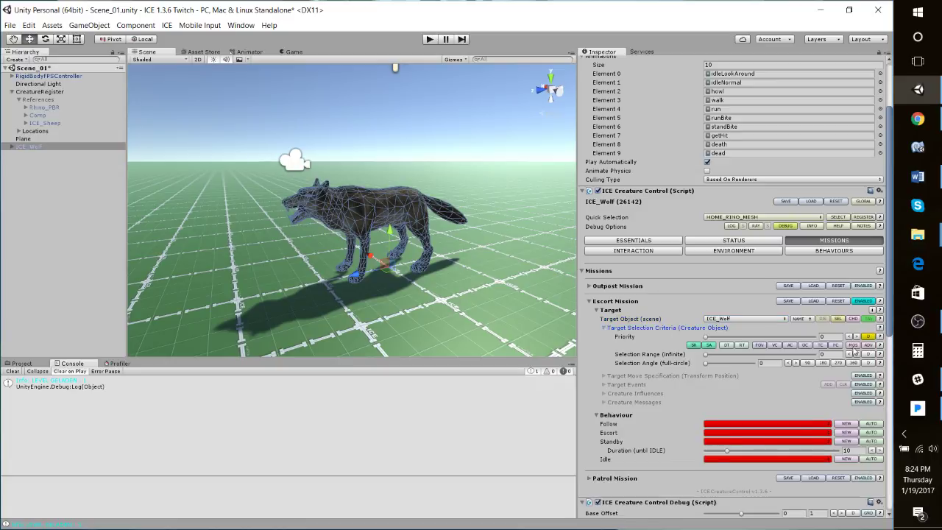
left_click(869, 346)
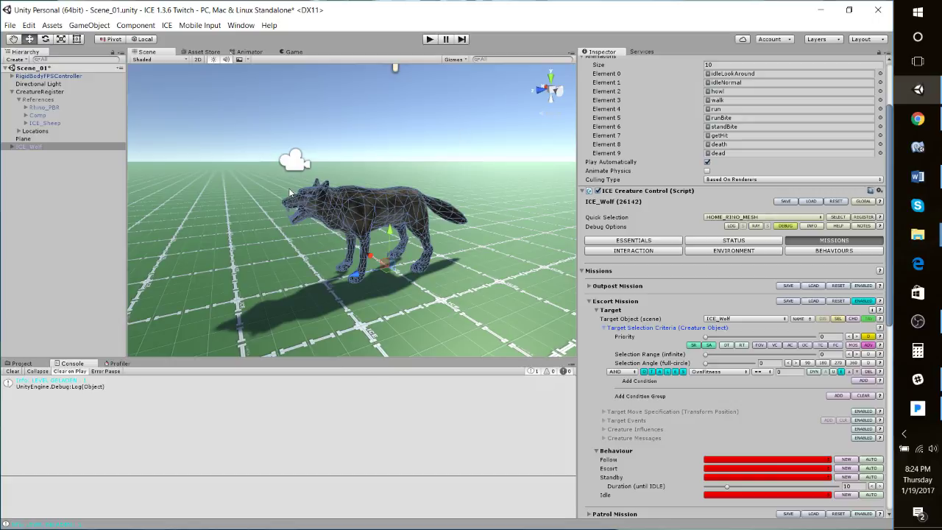
- Show the wolf's behaviours and collapse RUN, WALK and RUN_ATTACK to review the complete list of modes
left_click(835, 251)
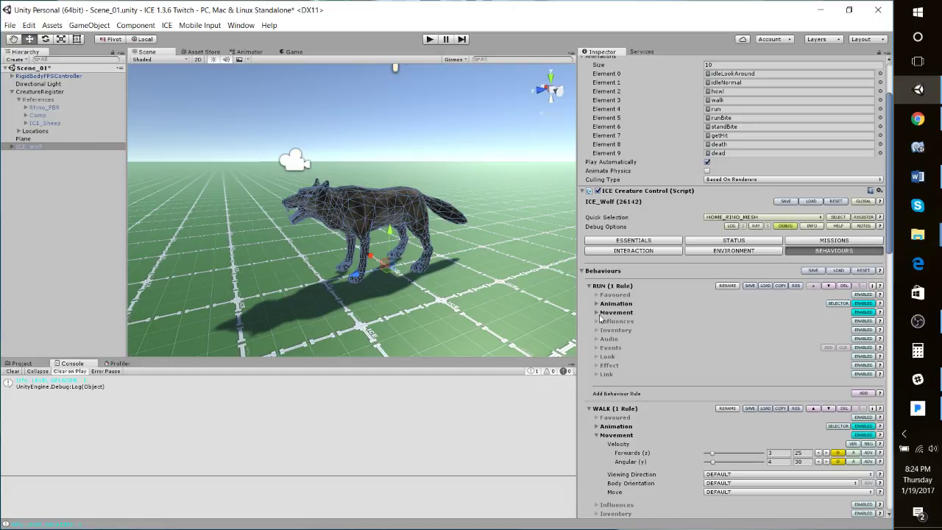
left_click(589, 286)
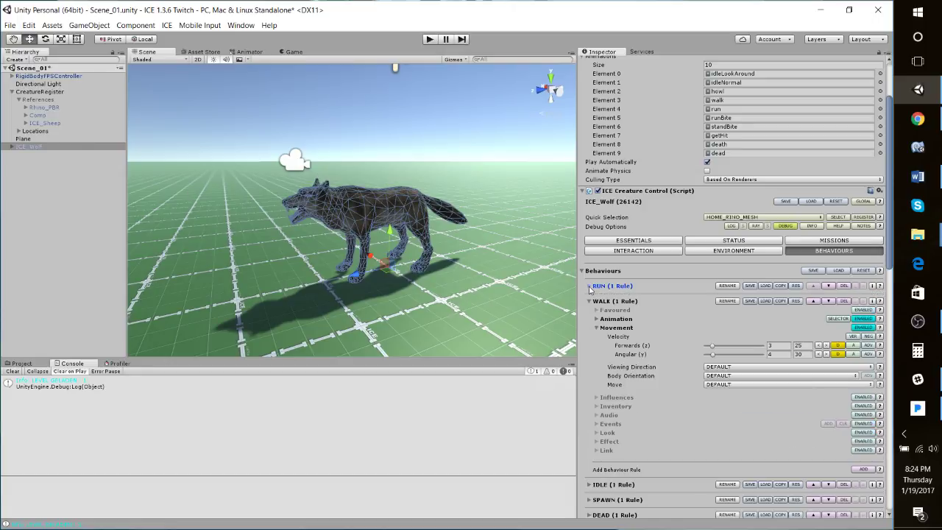
left_click(589, 302)
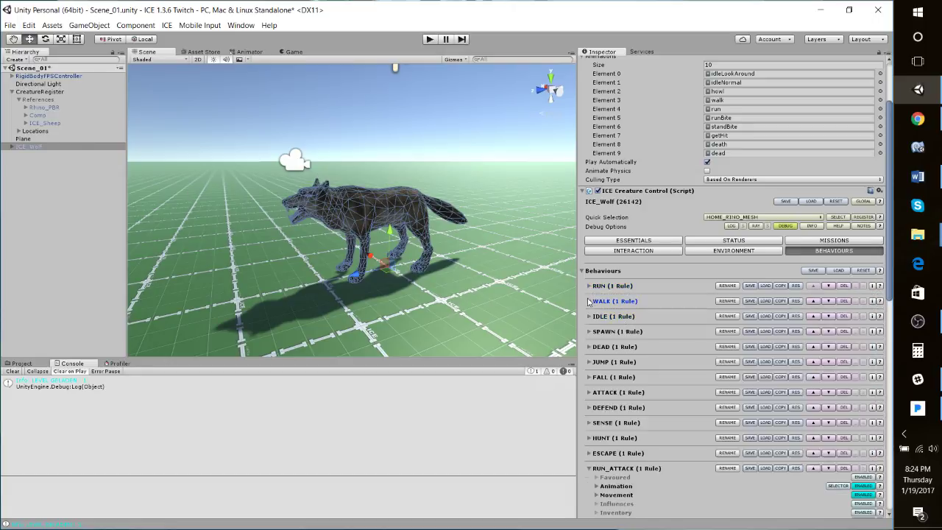
left_click(590, 469)
scroll(593, 449, "down", 2)
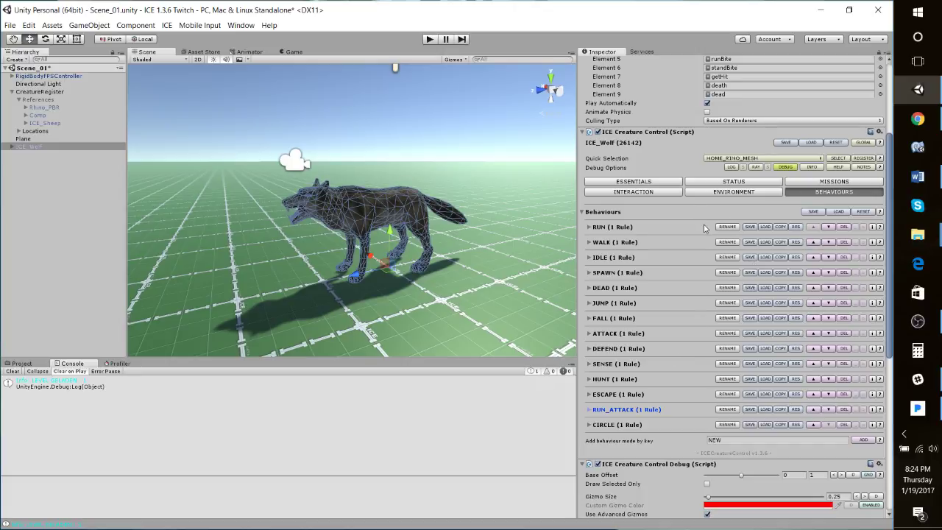
- Save the FOLLOW_IDLE behaviour of the ICE_Sheep reference to the project's Assets folder as follow_idle
left_click(47, 123)
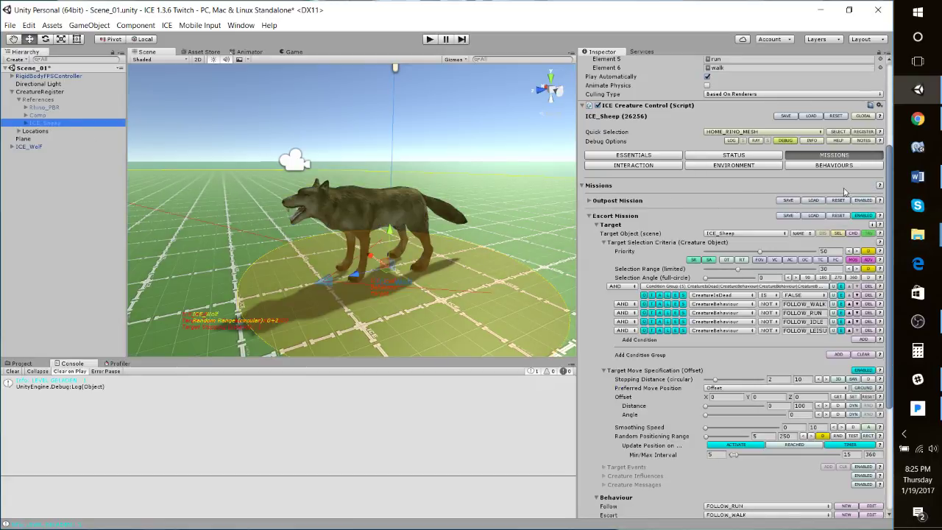
left_click(653, 165)
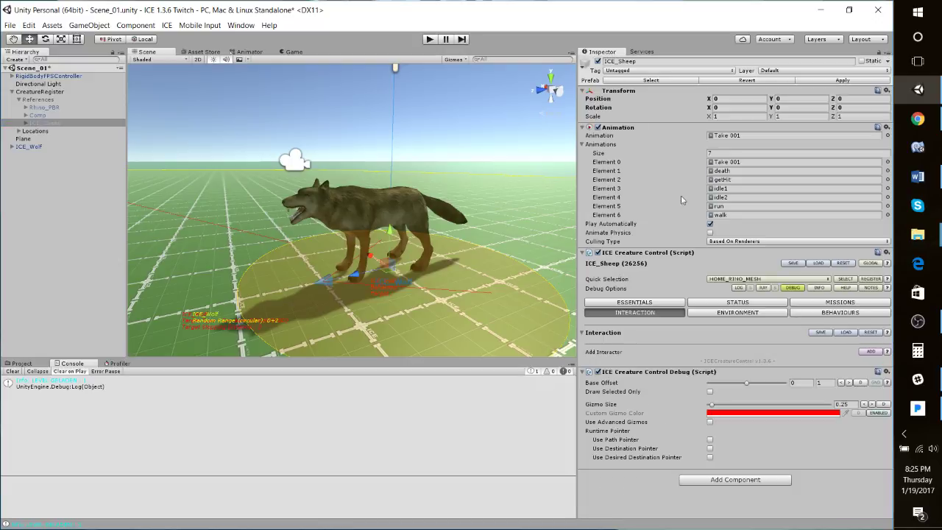
left_click(823, 313)
scroll(688, 359, "down", 3)
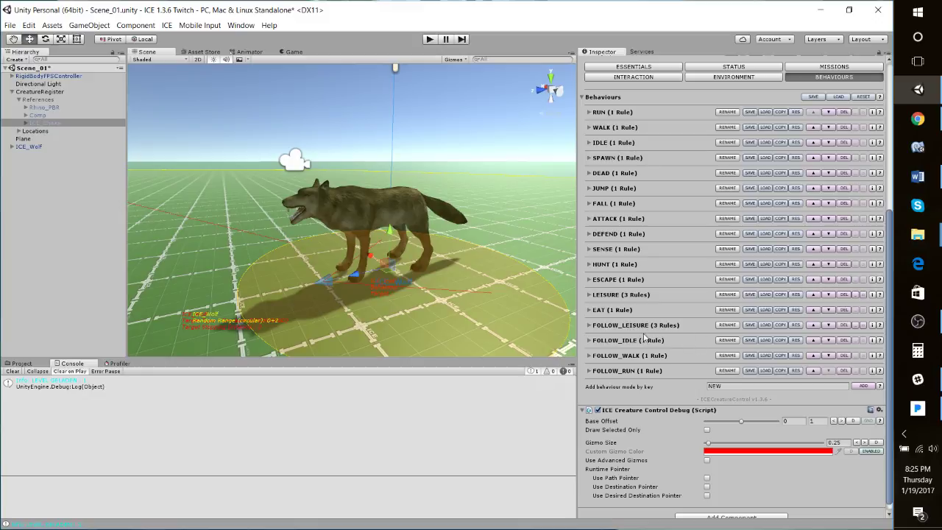
left_click(750, 340)
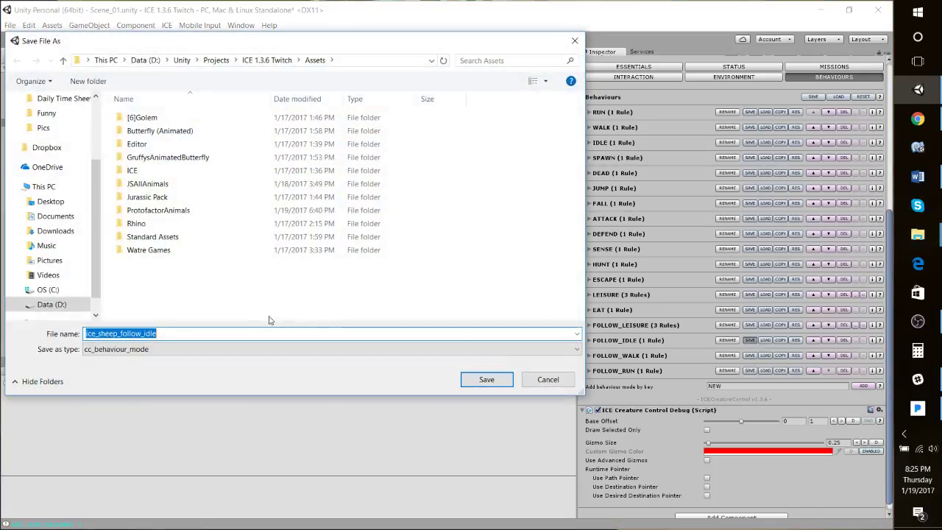
left_click(131, 334)
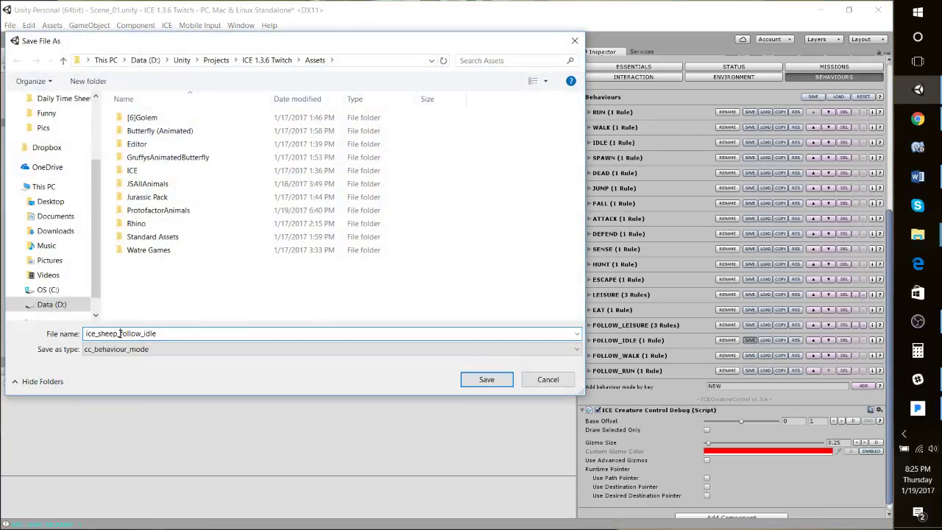
left_click_drag(118, 334, 85, 335)
key("BackSpace")
left_click(487, 380)
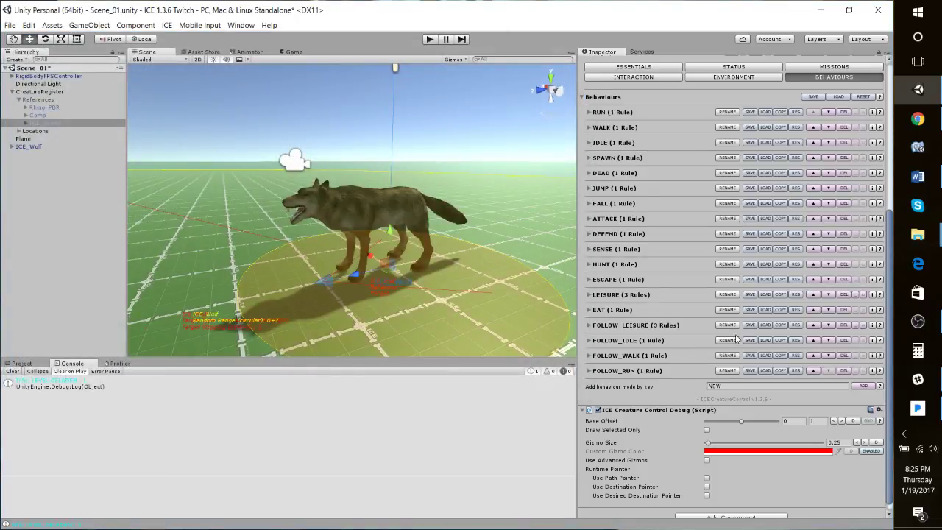
- Save the sheep's FOLLOW_WALK behaviour to the Assets folder as follow_walk
left_click(750, 355)
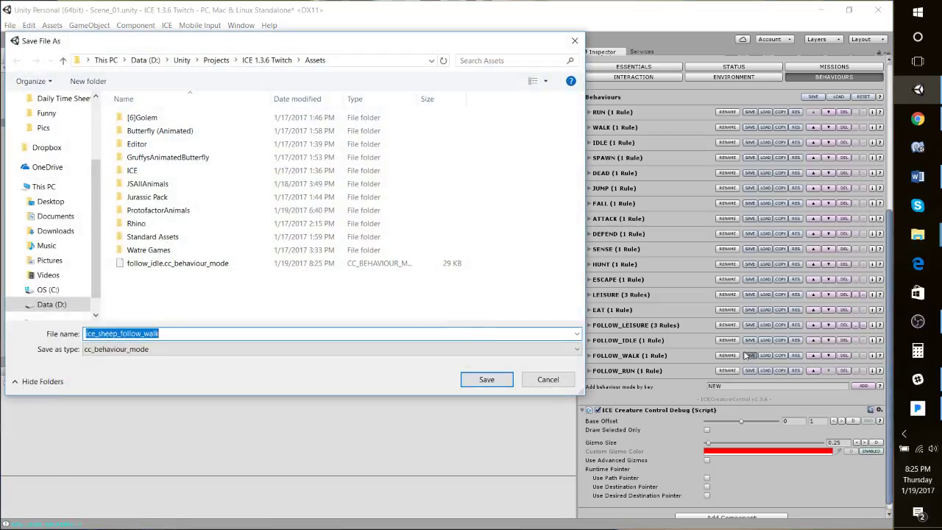
left_click(98, 333)
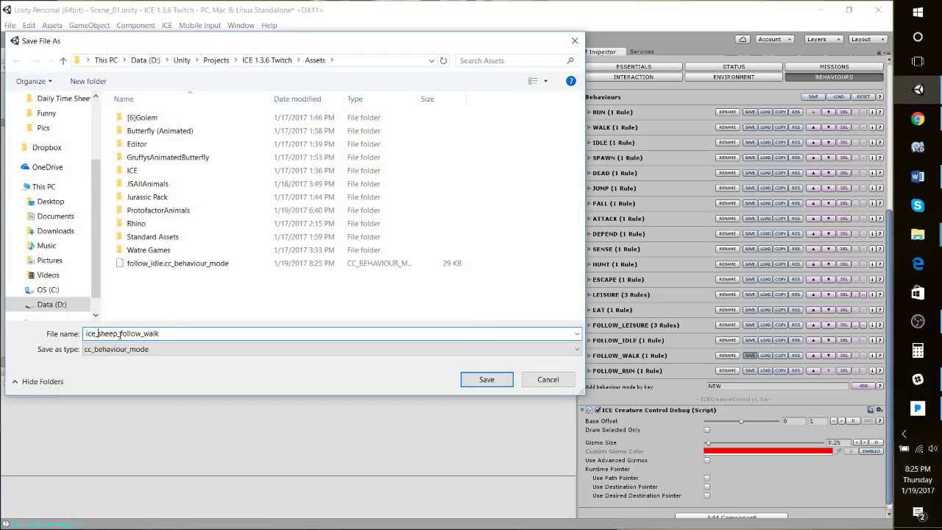
left_click_drag(120, 334, 78, 335)
key("BackSpace")
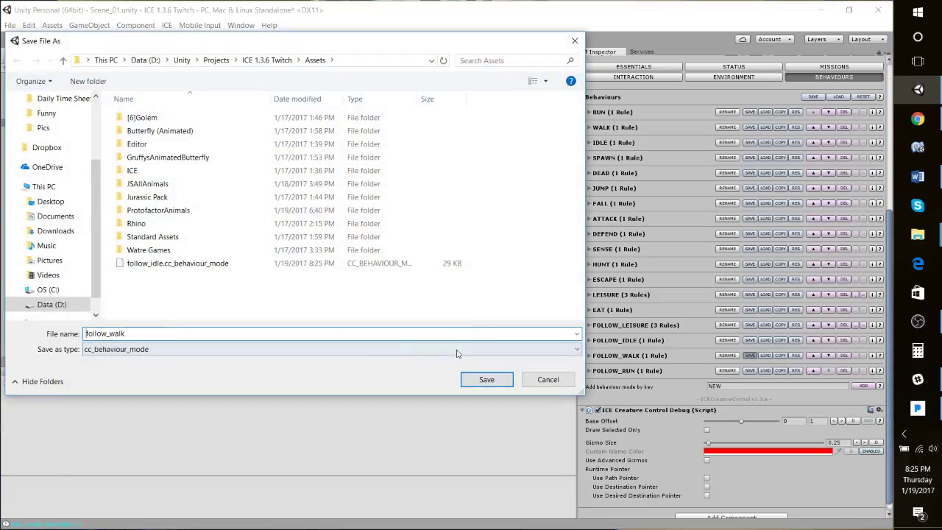
left_click(487, 379)
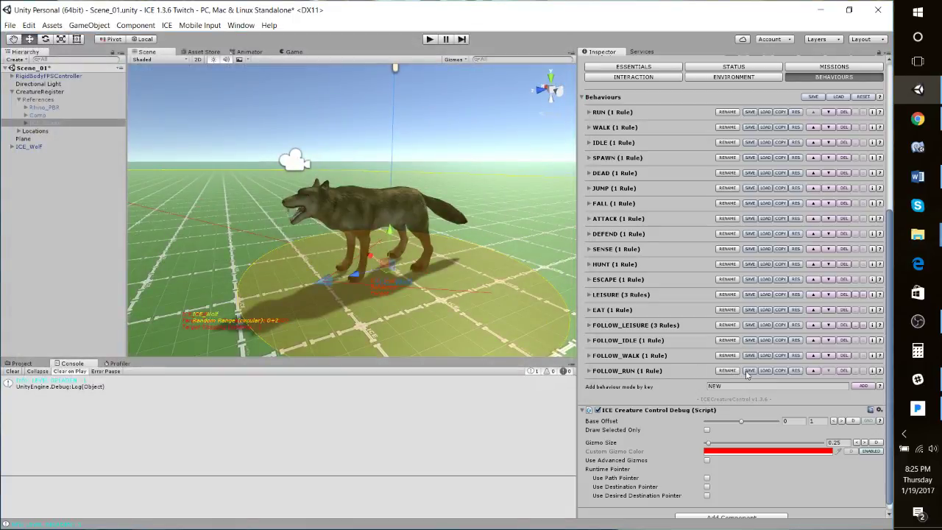
- Save the sheep's FOLLOW_RUN behaviour to the Assets folder as follow_run
left_click(749, 371)
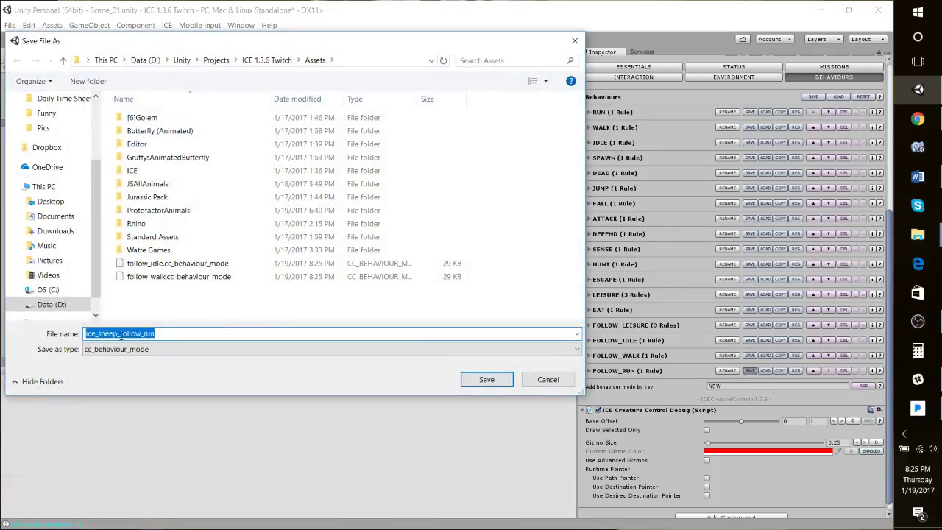
left_click_drag(121, 334, 39, 323)
key("BackSpace")
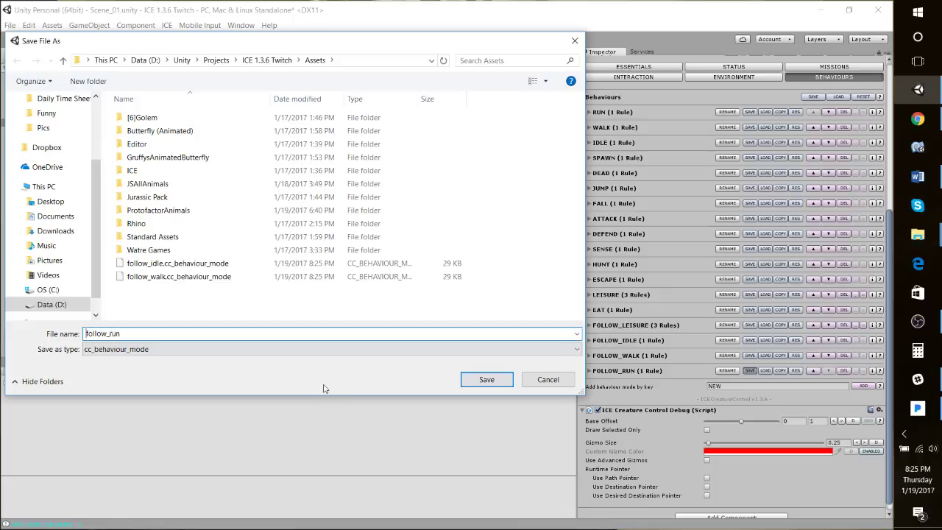
left_click(478, 380)
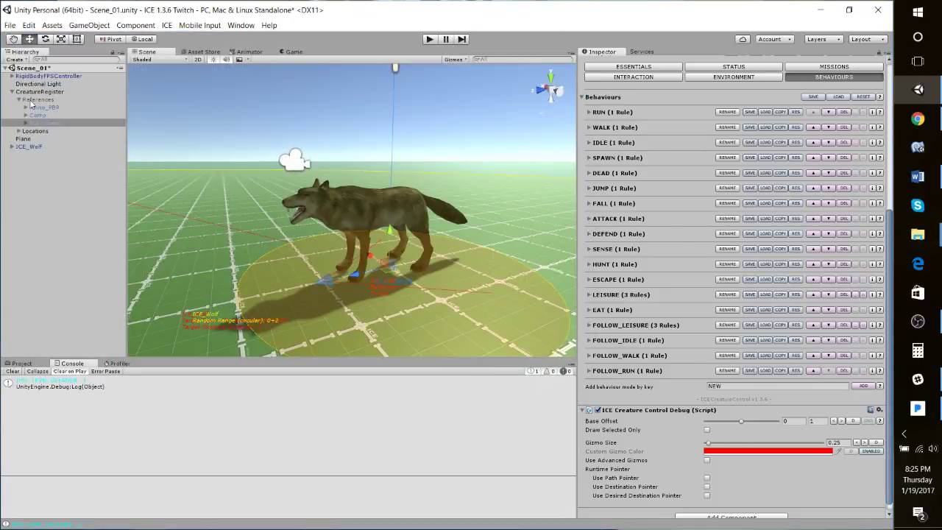
- Add a new behaviour mode with the key FOLLOW_IDLE to ICE_Wolf
left_click(29, 148)
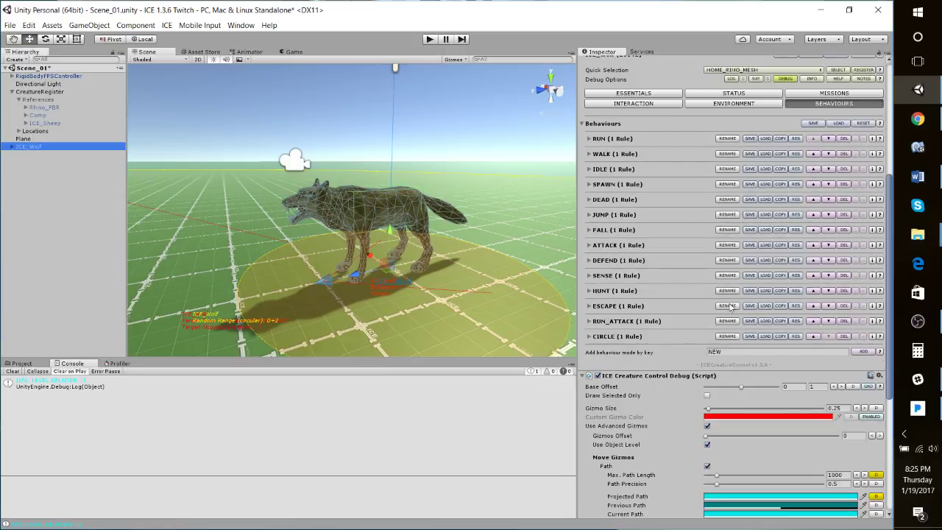
left_click(773, 352)
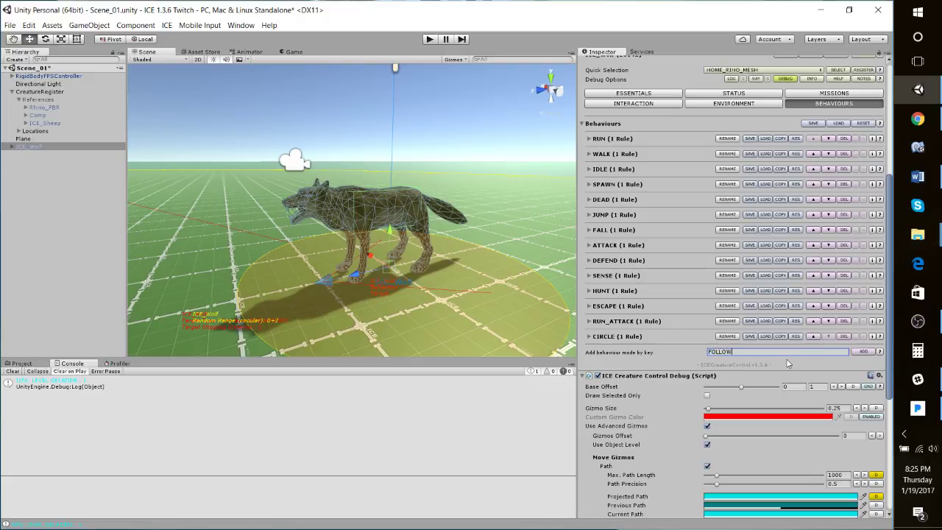
type("FOLLOW_IDLE")
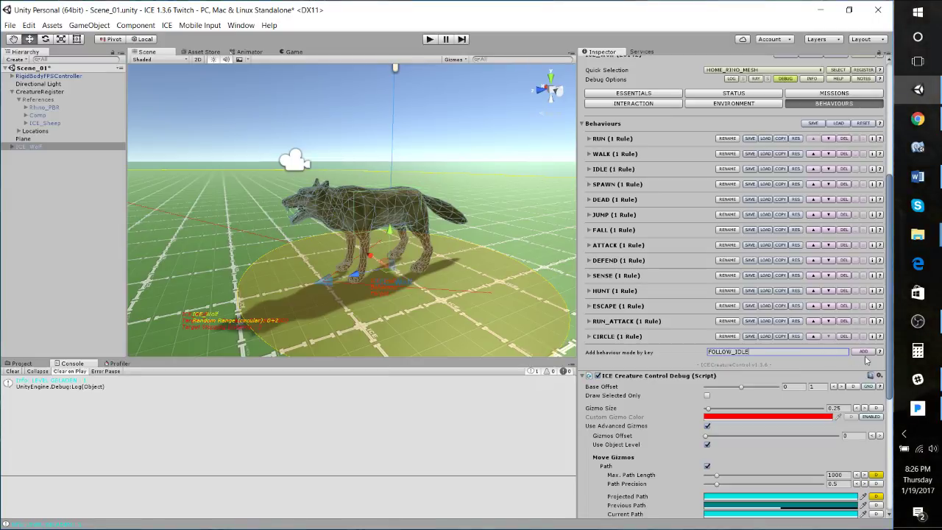
left_click(865, 354)
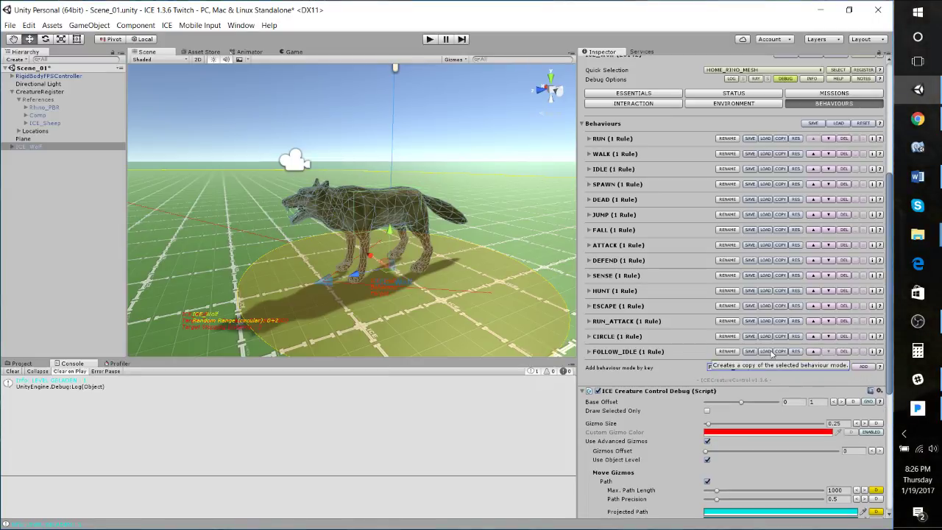
- Load the saved follow_idle behaviour file from the Assets folder into ICE_Wolf's FOLLOW_IDLE mode
left_click(769, 352)
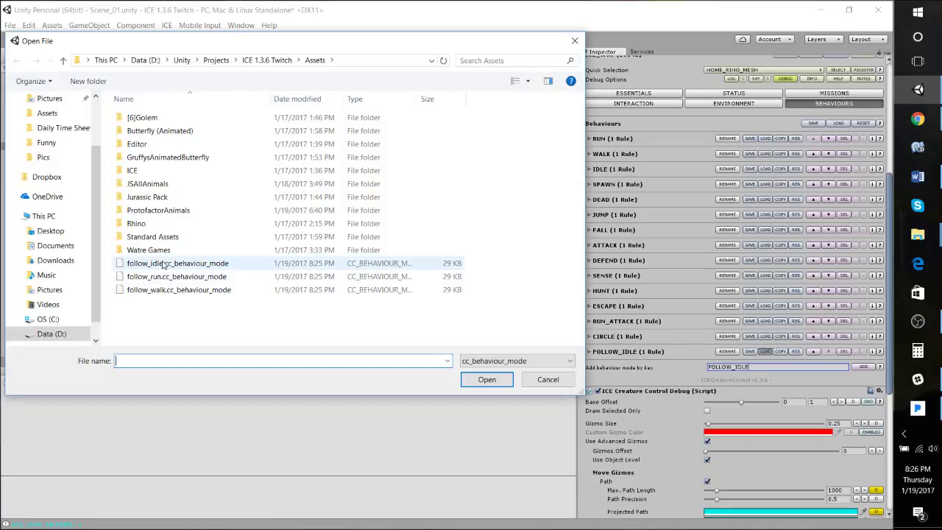
left_click(164, 263)
left_click(478, 380)
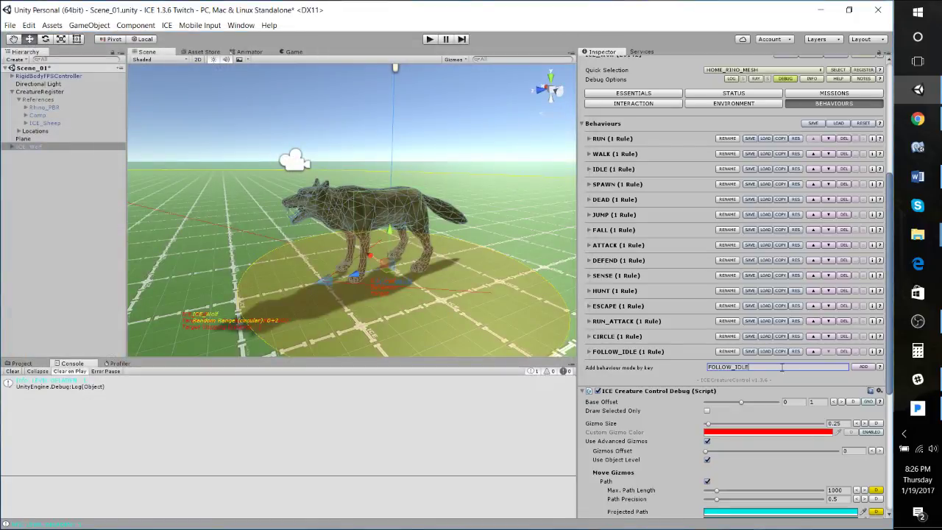
- Set the animation of the wolf's FOLLOW_IDLE behaviour to idleNormal and collapse its settings
left_click(590, 353)
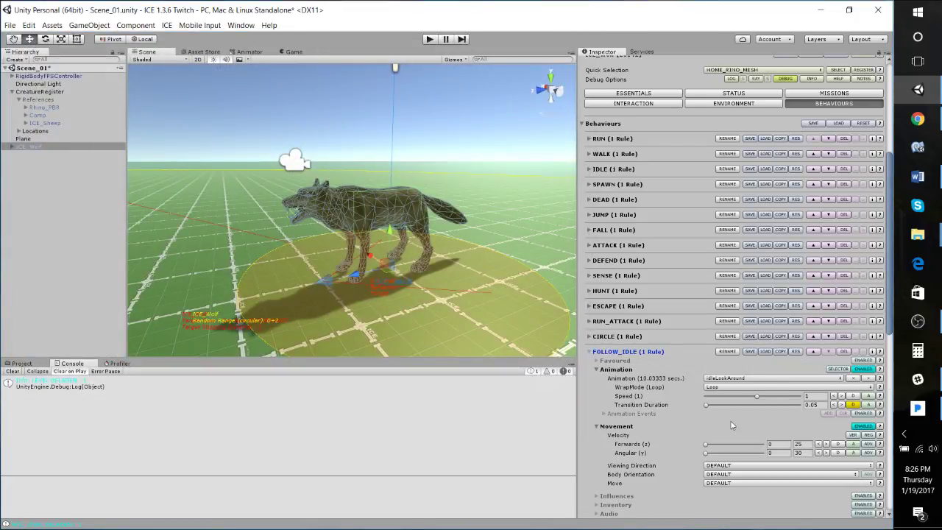
left_click(725, 380)
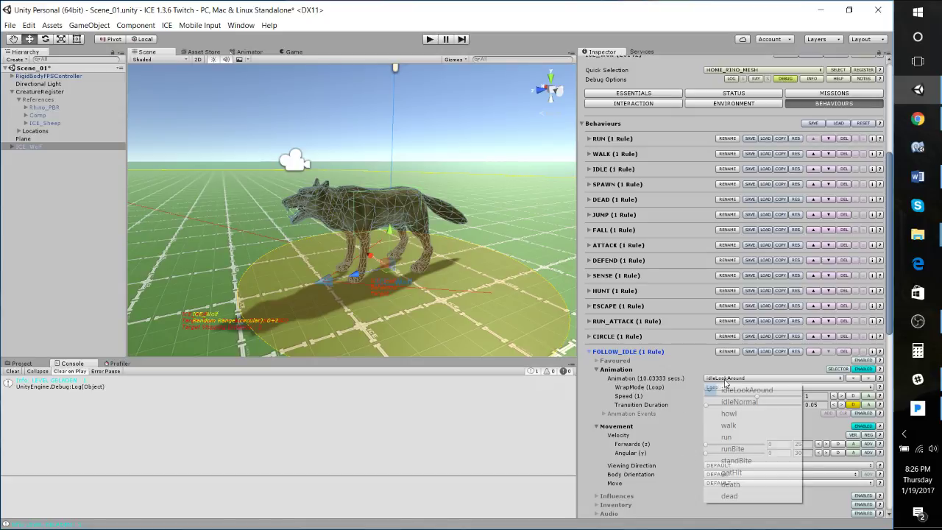
left_click(754, 404)
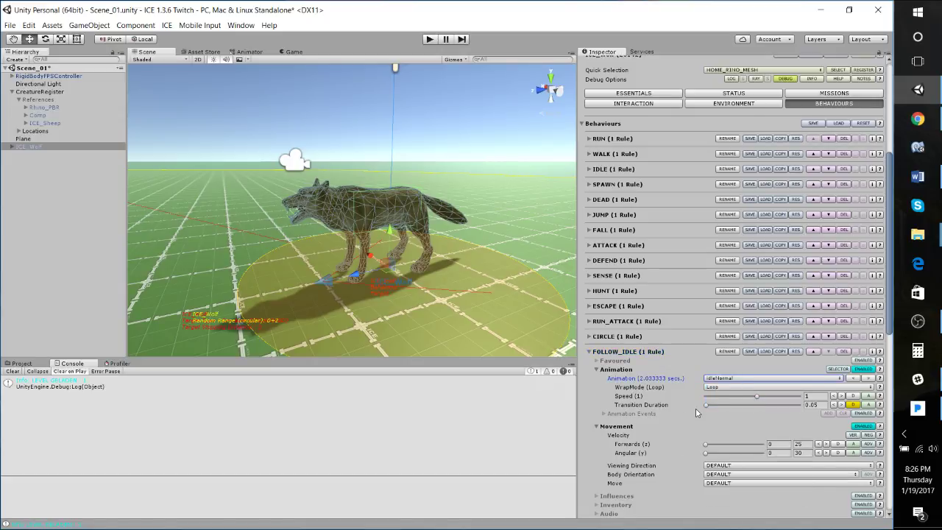
scroll(699, 413, "down", 3)
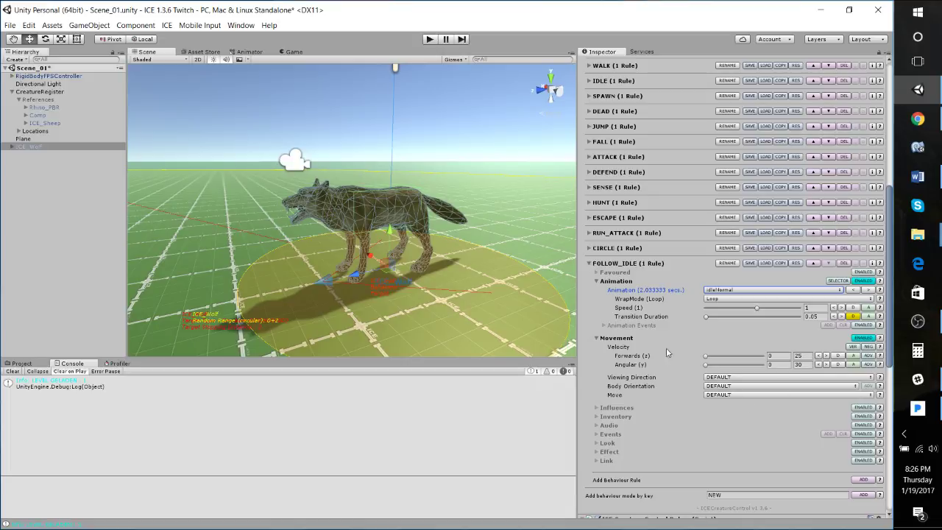
left_click(591, 263)
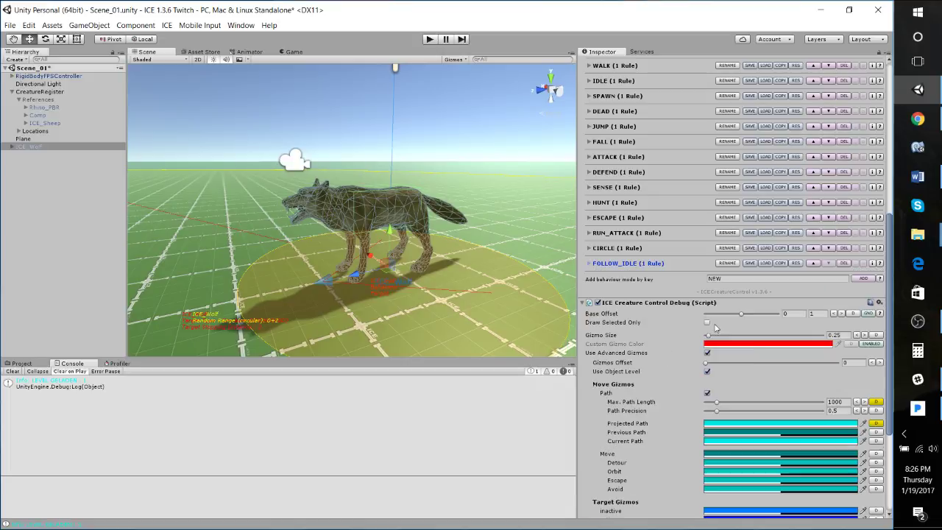
- Add a new behaviour mode with the key FOLLOW_WALK to ICE_Wolf
left_click(810, 279)
type("FOLL")
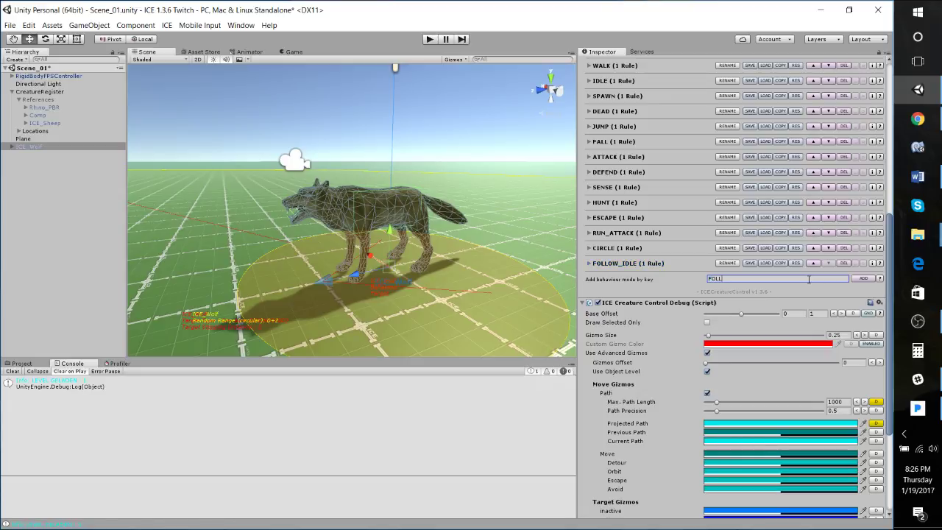
type("OW_WALK")
left_click(864, 278)
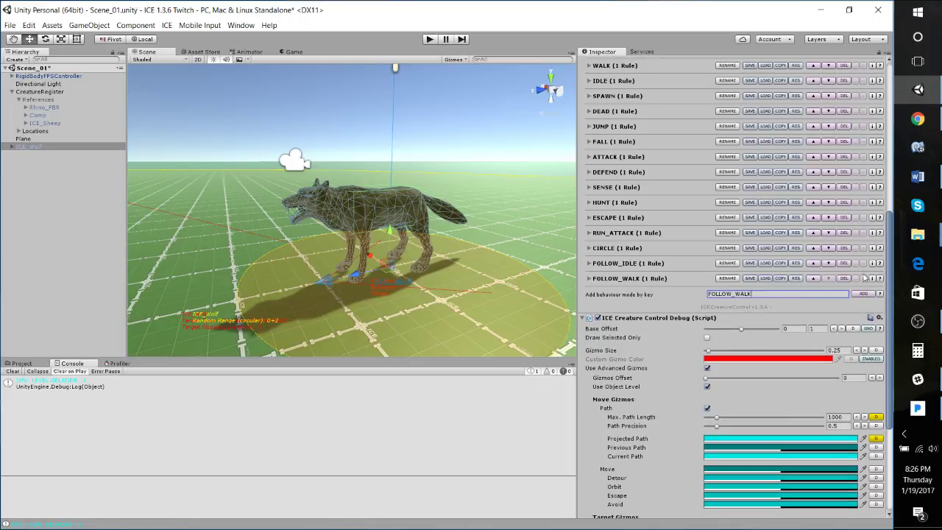
- Load the saved follow_walk file into the wolf's FOLLOW_WALK mode and check its animation and movement velocities
left_click(766, 278)
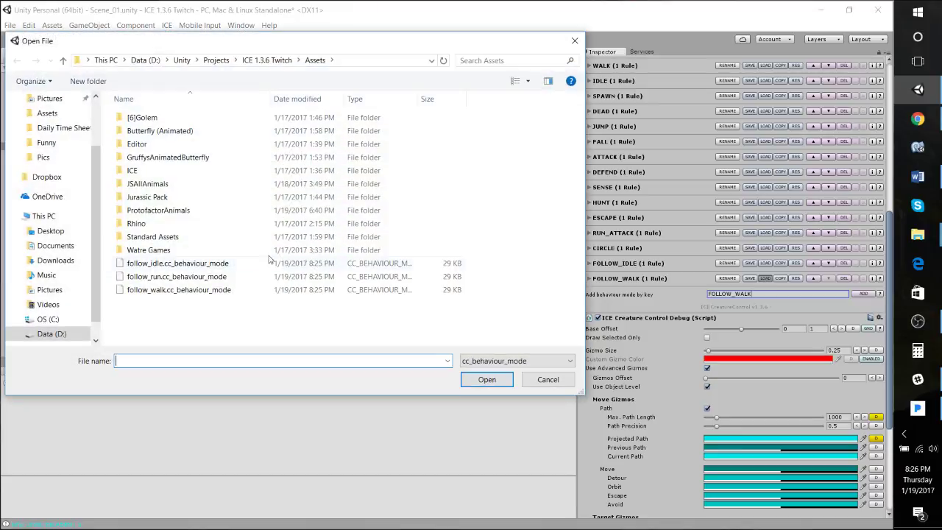
left_click(168, 291)
left_click(487, 379)
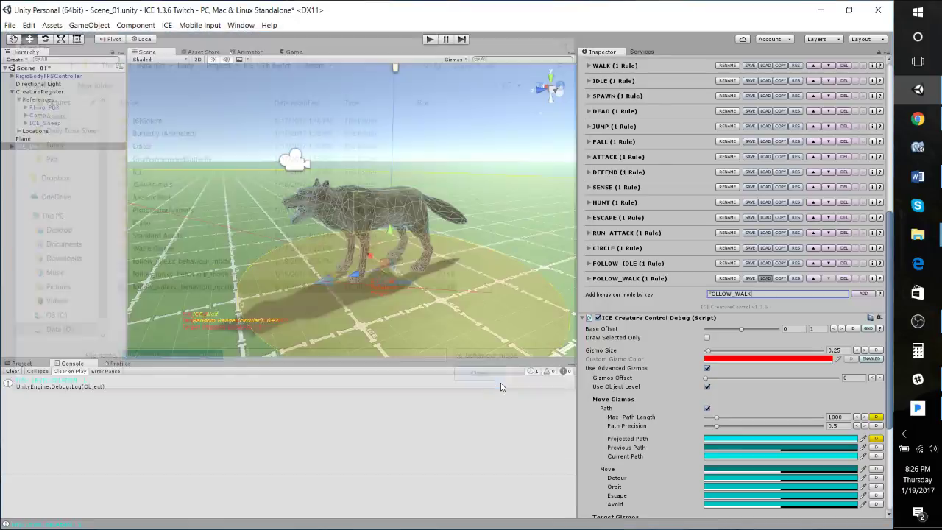
left_click(626, 280)
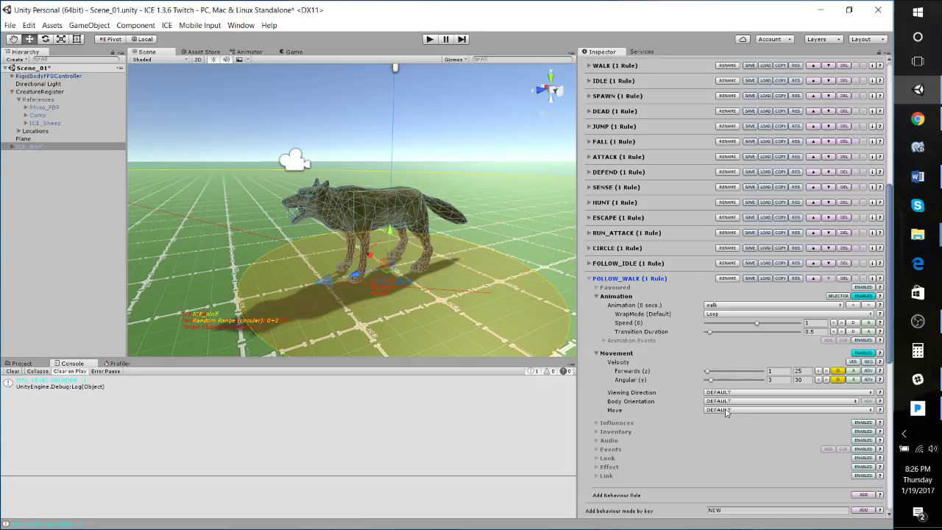
left_click(788, 373)
left_click(778, 382)
left_click(596, 280)
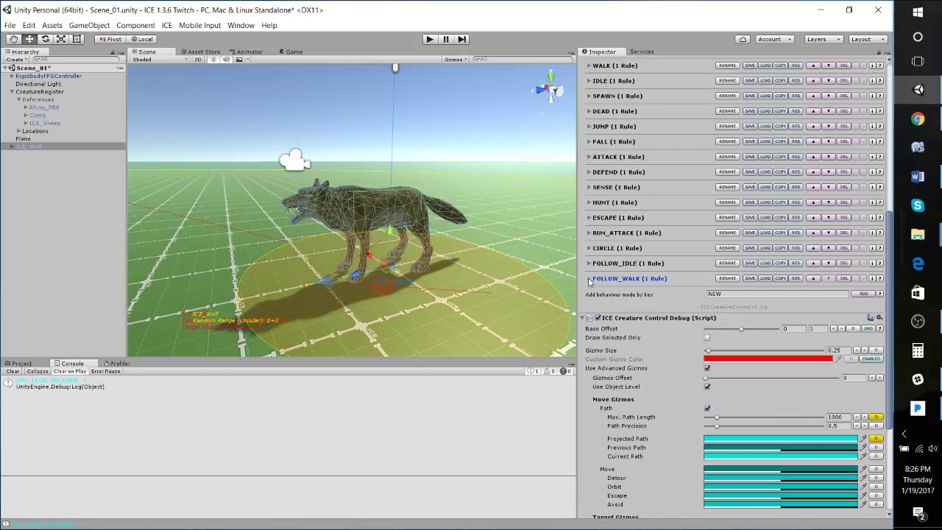
- Add a new behaviour mode with the key FOLLOW_RUN to ICE_Wolf
left_click(735, 296)
type("FOLLOW_")
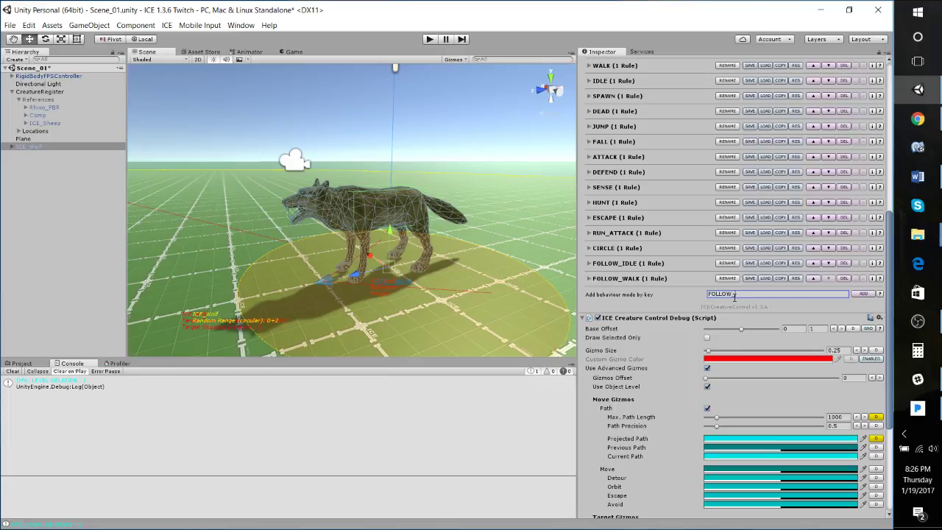
type("RUN")
left_click(863, 294)
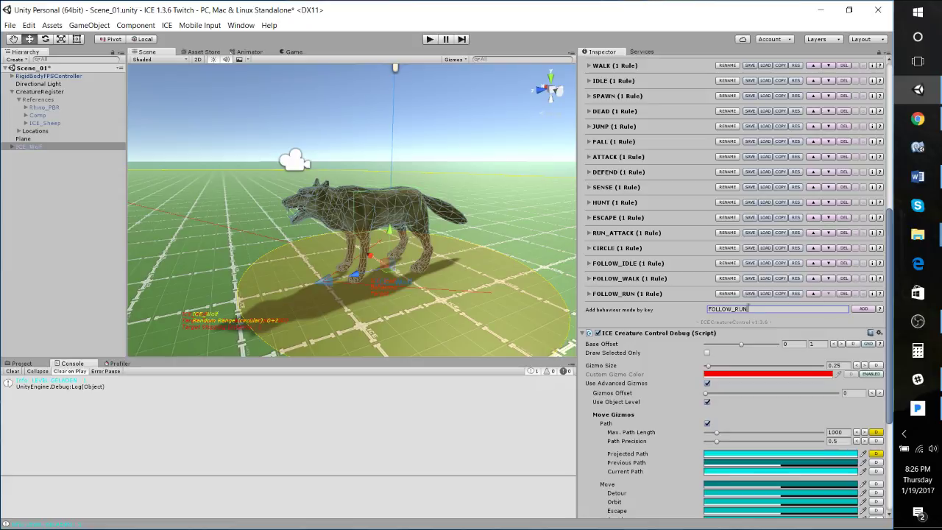
- Load the saved follow_run file into the wolf's FOLLOW_RUN mode and check its animation and movement velocities
left_click(589, 295)
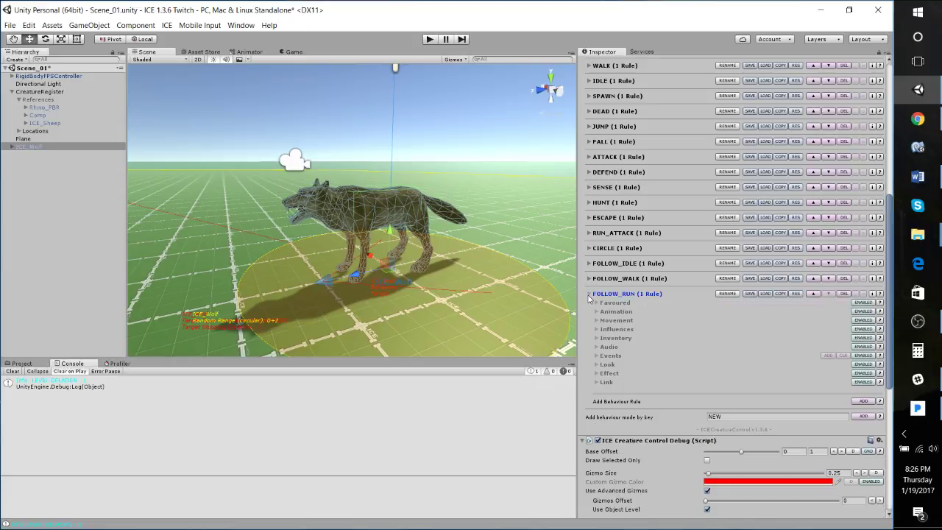
left_click(765, 294)
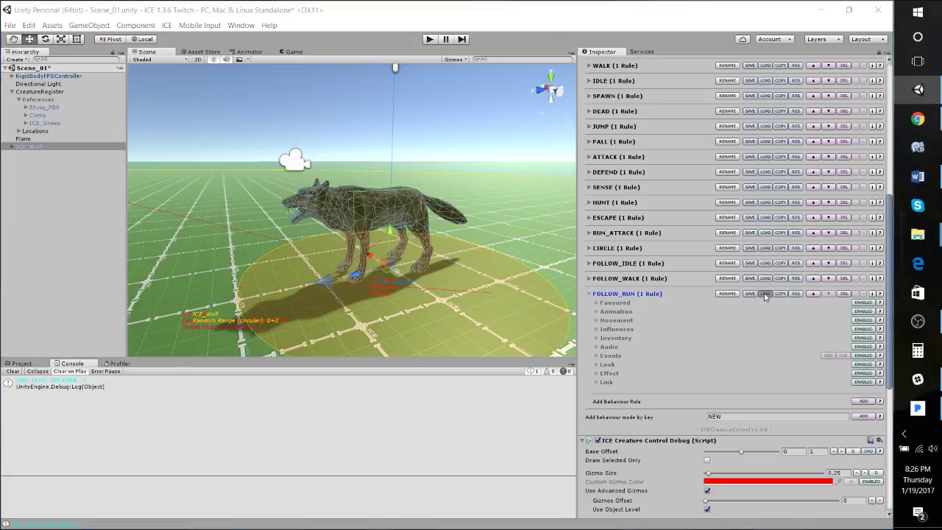
left_click(173, 277)
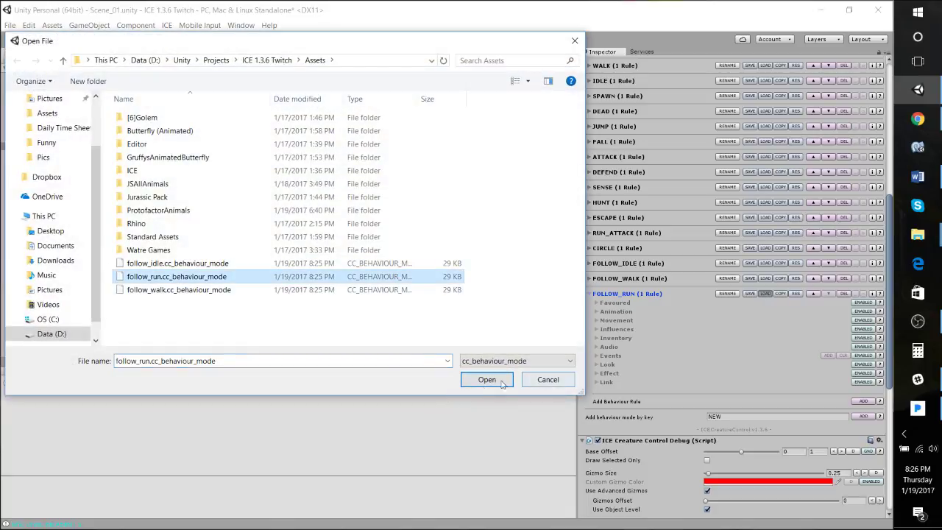
left_click(486, 379)
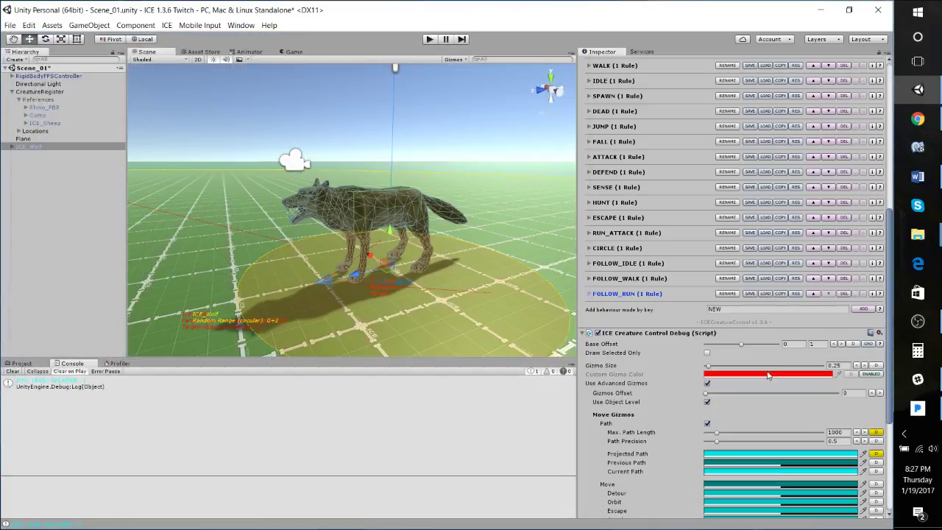
left_click(593, 293)
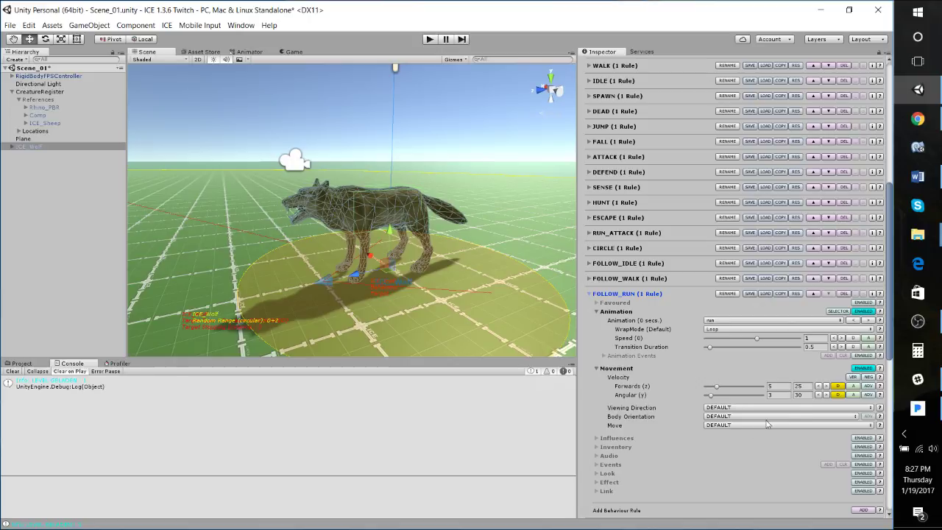
left_click(779, 386)
key("Tab")
scroll(669, 409, "down", 3)
scroll(669, 410, "up", 3)
left_click(589, 294)
- Open ICE_Wolf's mission settings to examine its escort mission
scroll(667, 324, "up", 2)
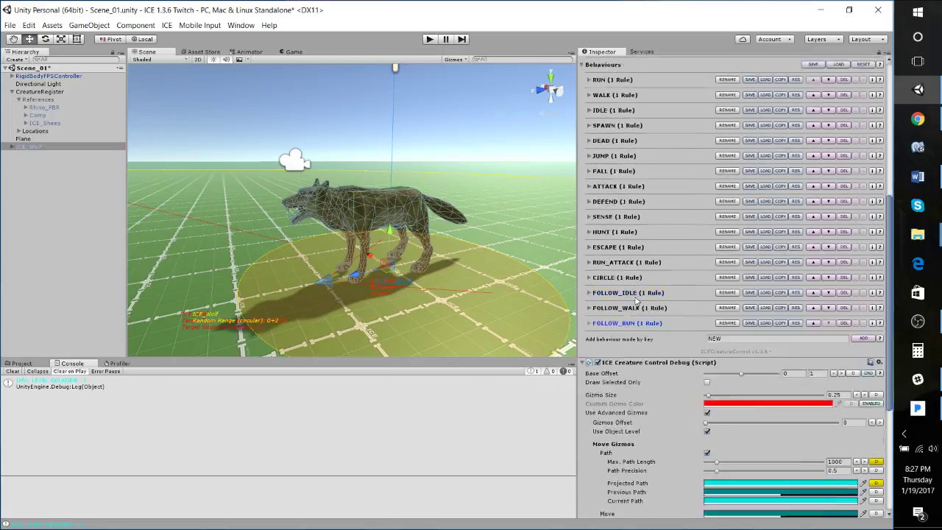
scroll(790, 191, "up", 1)
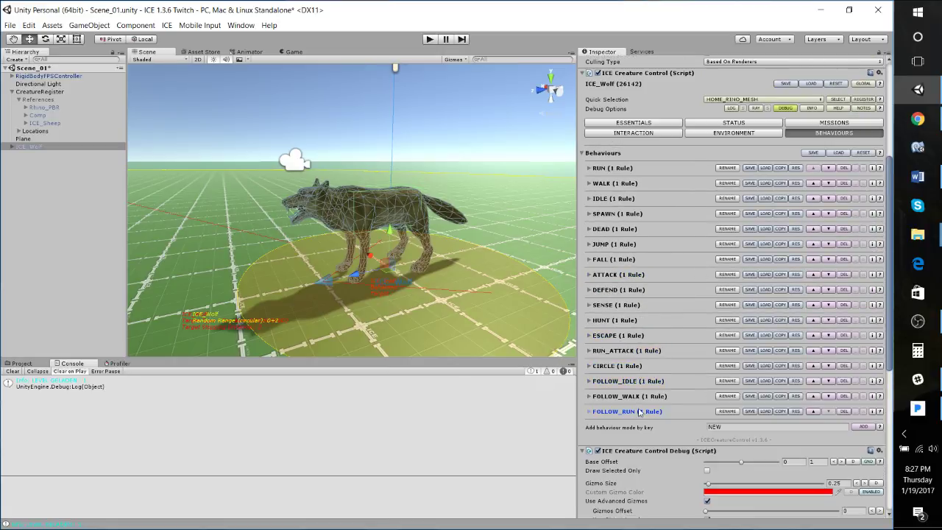
scroll(762, 269, "up", 2)
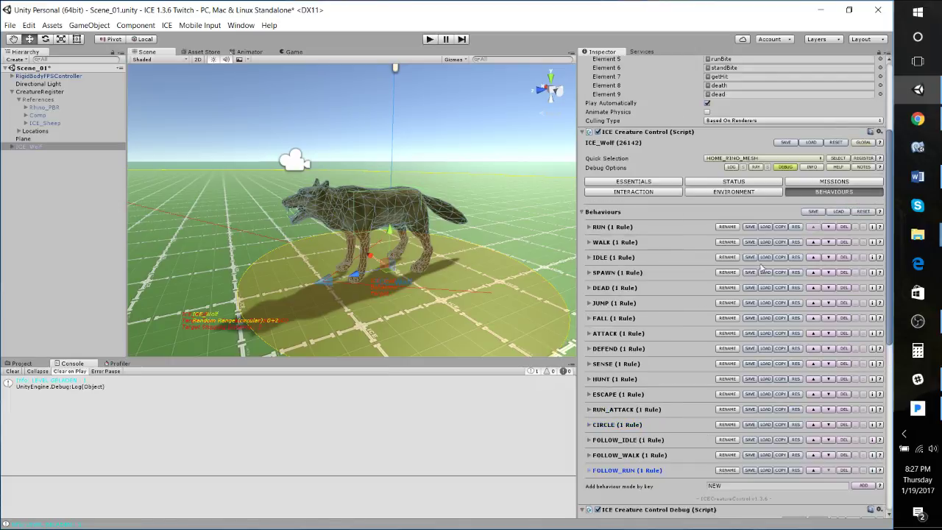
left_click(825, 184)
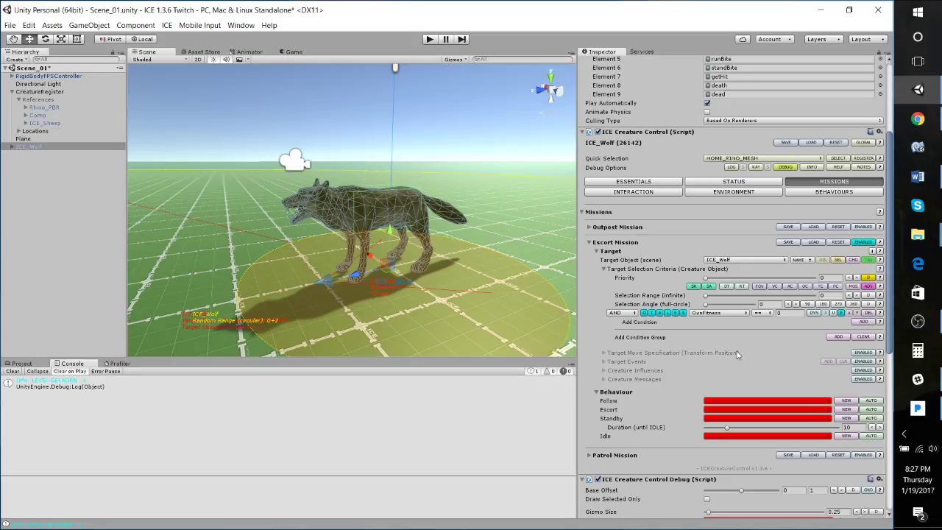
- Save the Escort Mission of the ICE_Sheep reference to the project's Assets folder as Herd Escort
left_click(37, 124)
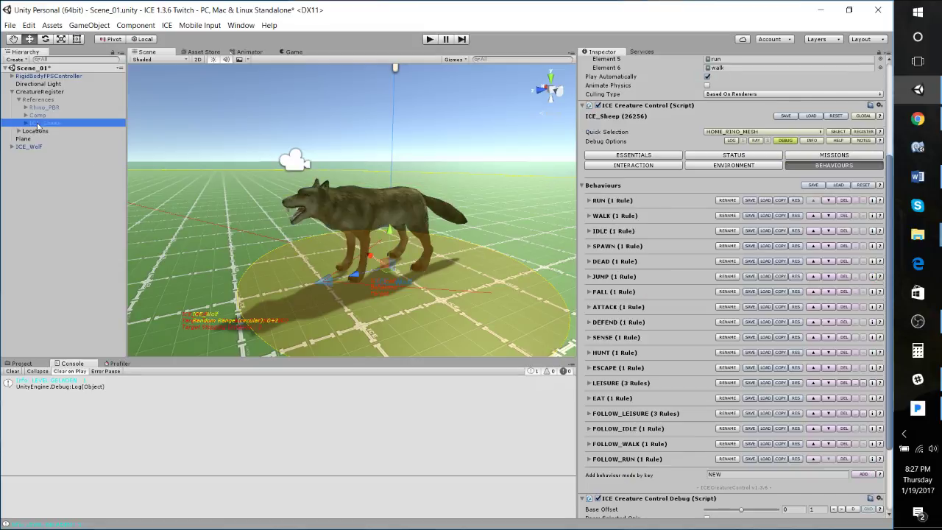
left_click(819, 157)
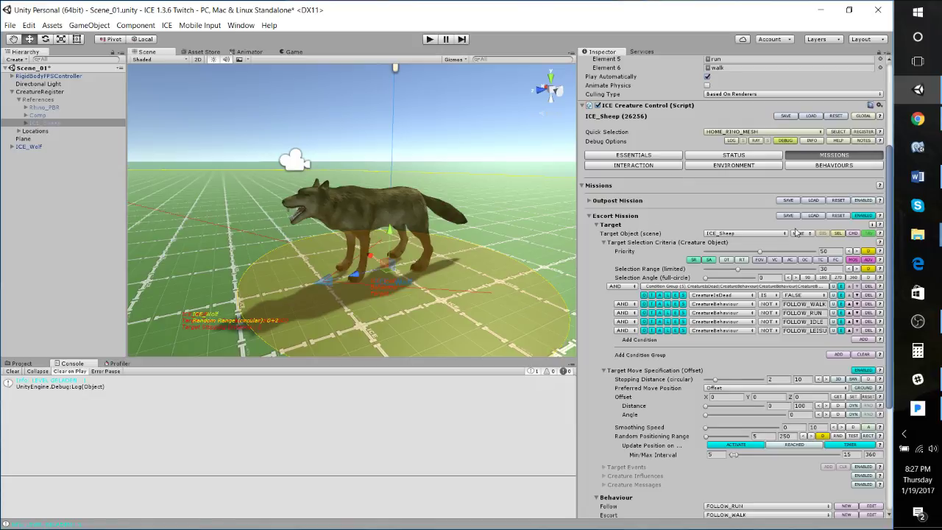
left_click(788, 216)
left_click(119, 333)
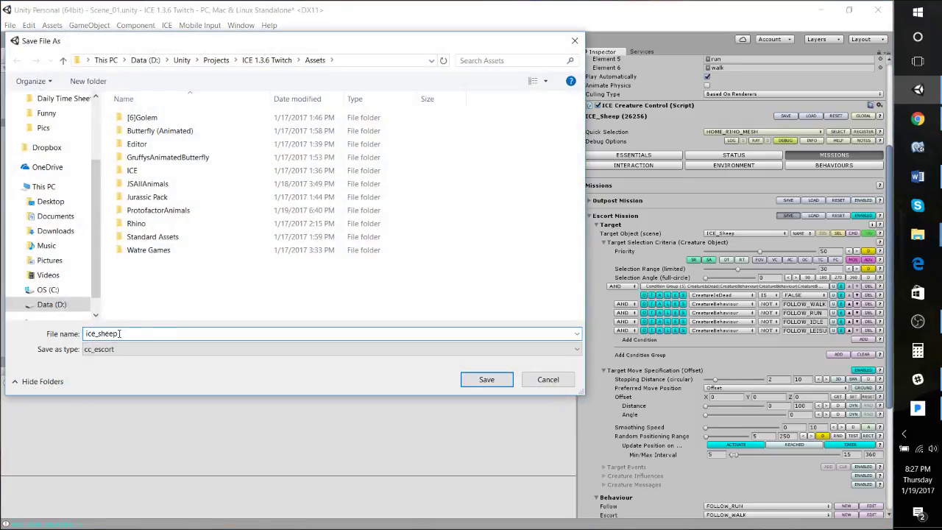
key("BackSpace")
key("BackSpace")
key("BackSpace")
key("BackSpace")
key("BackSpace")
key("BackSpace")
key("BackSpace")
key("BackSpace")
type("Herd Escort")
left_click(490, 381)
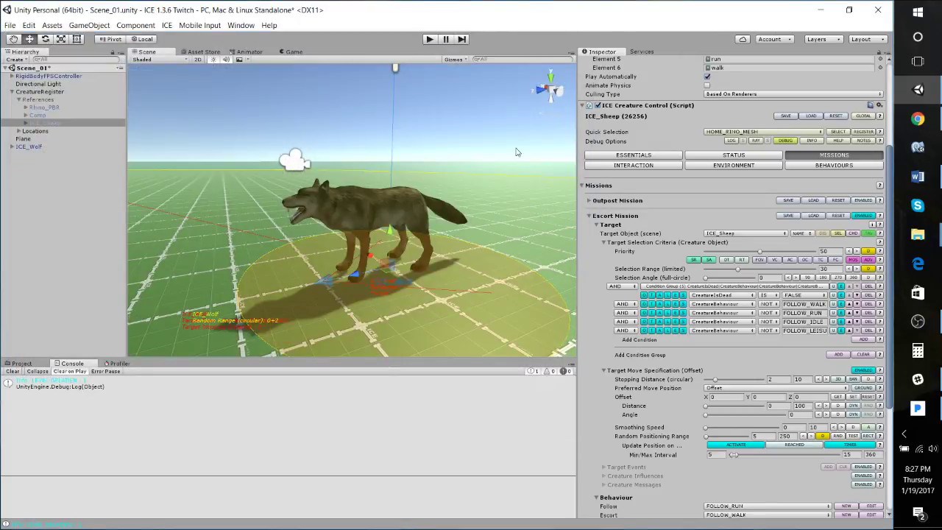
- Load the saved Herd Escort file into ICE_Wolf's Escort Mission
left_click(33, 147)
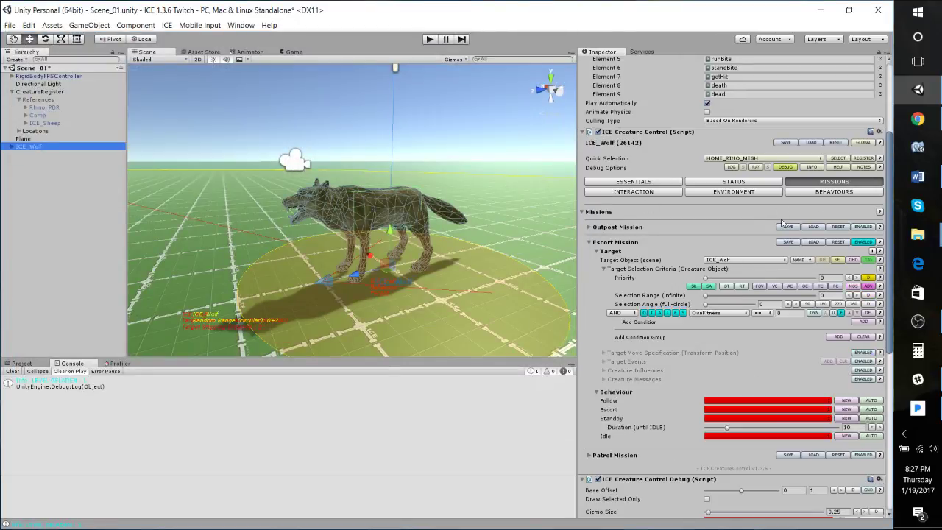
left_click(816, 244)
left_click(176, 264)
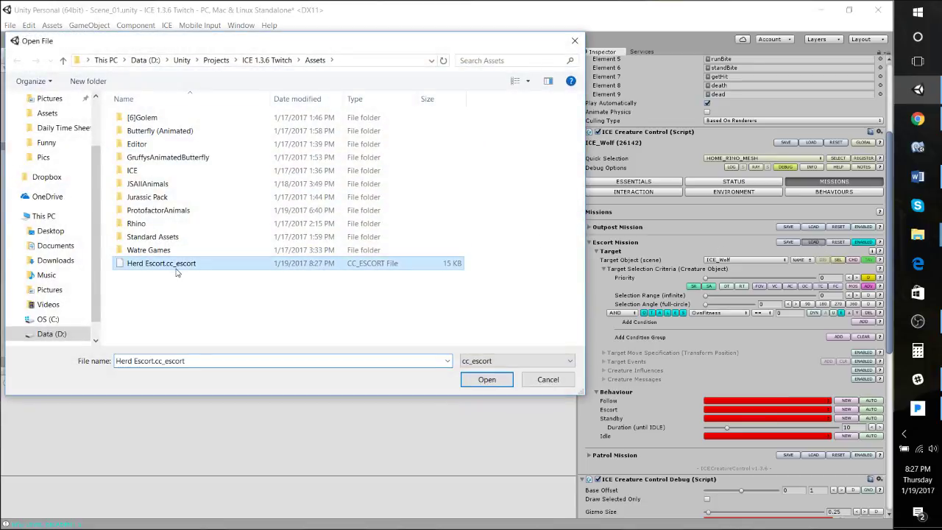
left_click(500, 378)
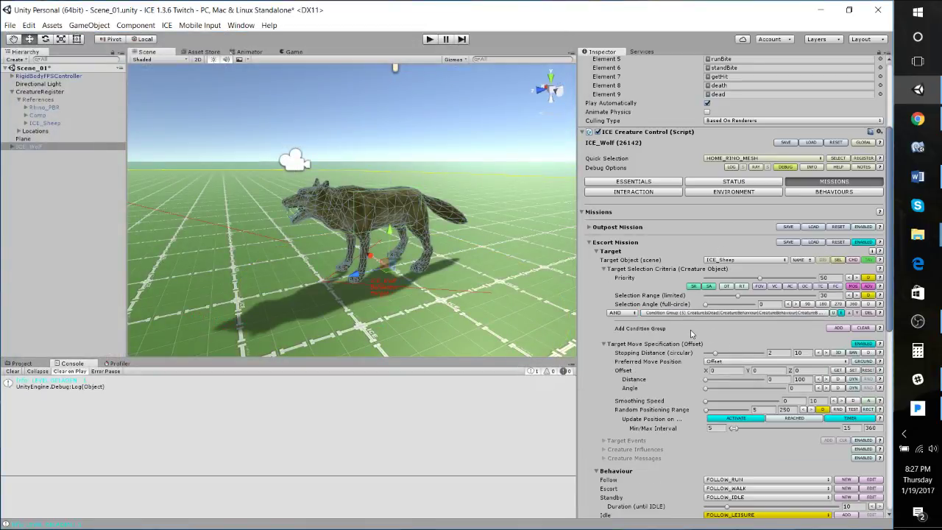
- Expand the target condition group of the wolf's escort mission and add the missing FOLLOW_LEISURE behaviour for Idle
left_click(624, 313)
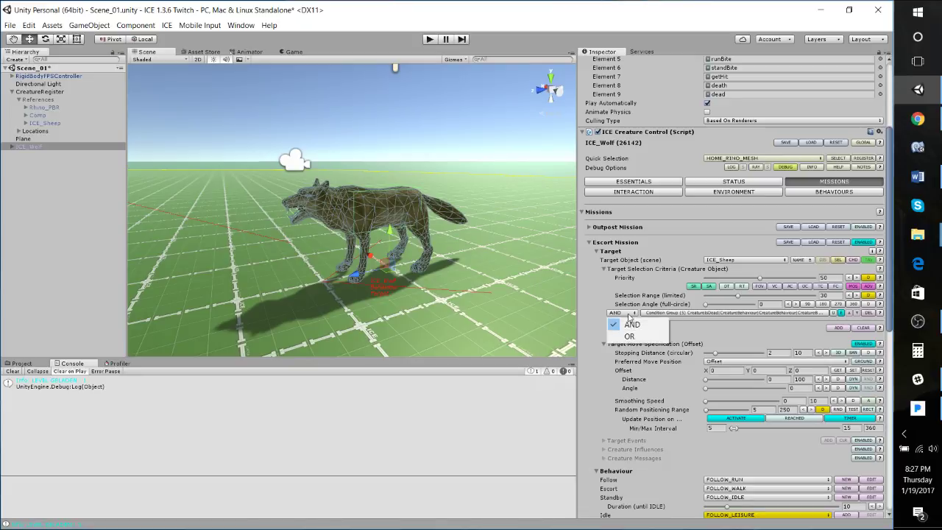
left_click(751, 334)
left_click(739, 315)
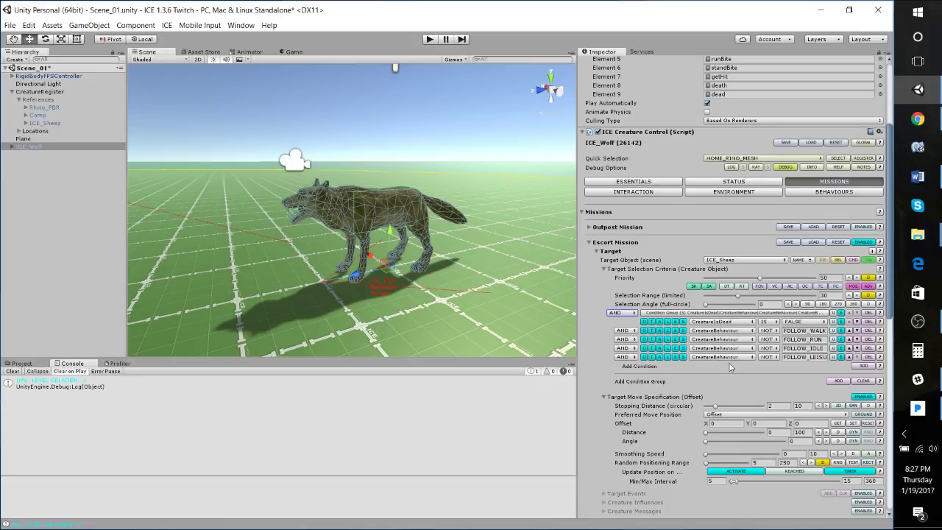
scroll(731, 368, "down", 5)
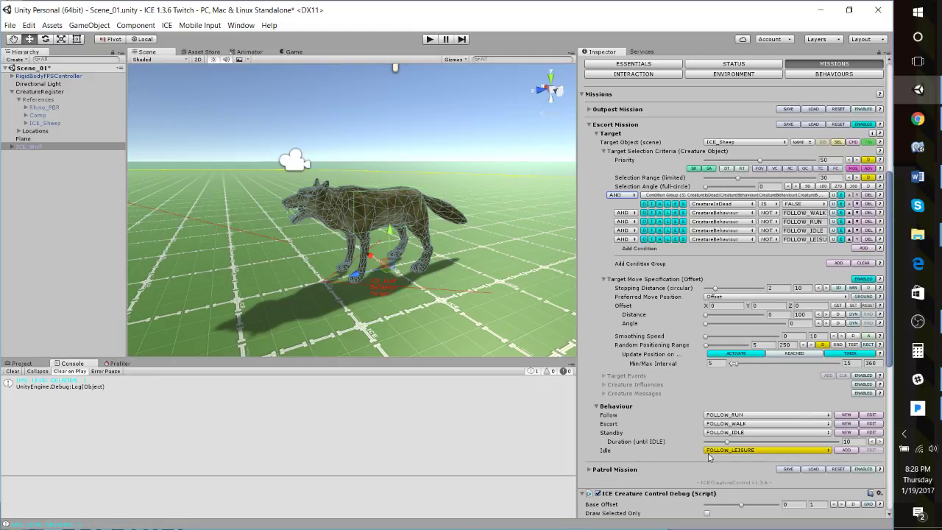
left_click(854, 450)
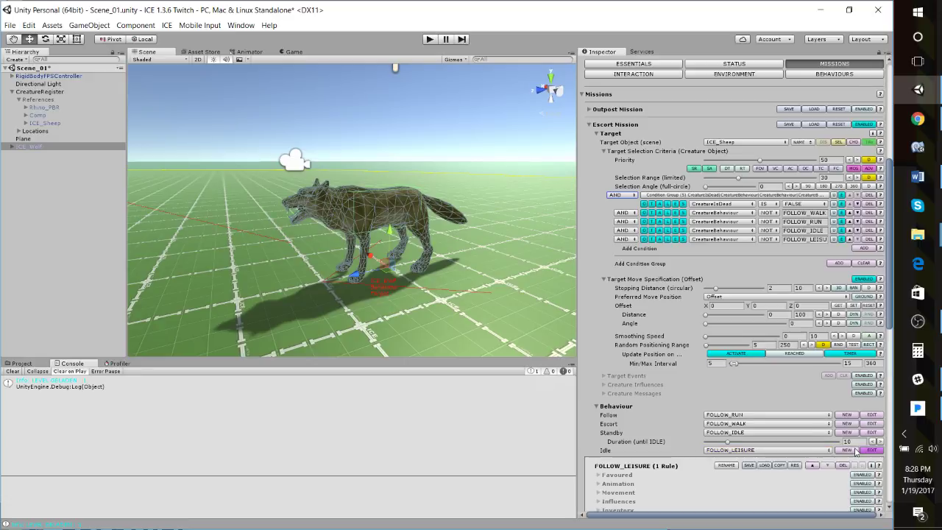
- Delete the wolf's FOLLOW_LEISURE behaviour and assign FOLLOW_IDLE as the escort mission's Idle behaviour
scroll(726, 432, "down", 3)
scroll(627, 442, "down", 3)
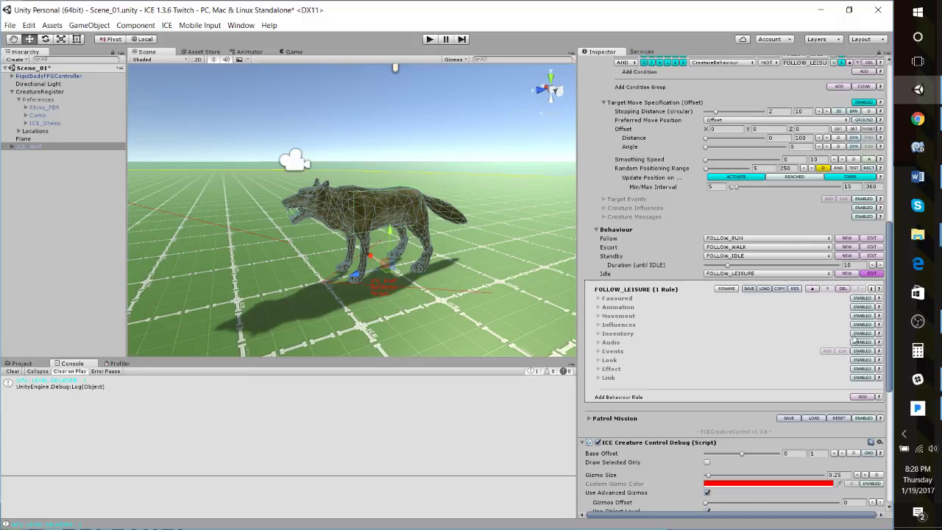
left_click(843, 290)
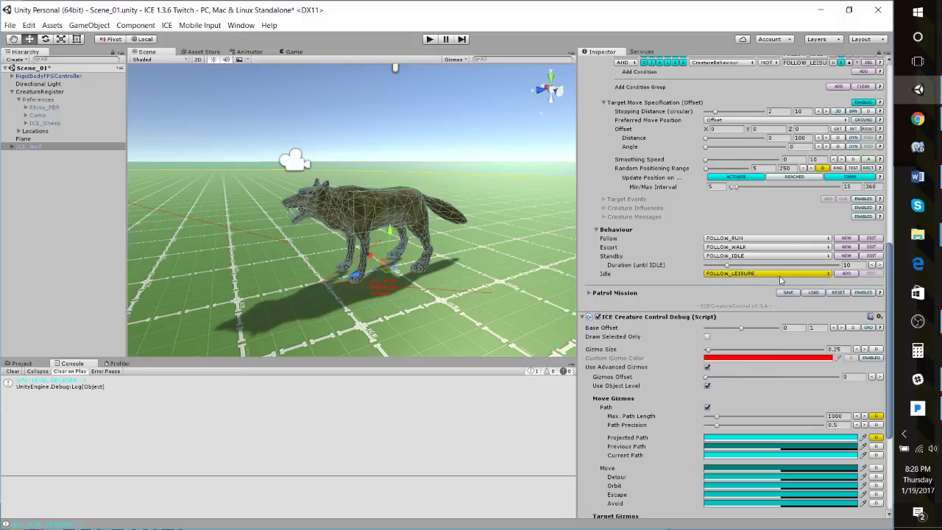
left_click(768, 274)
left_click(747, 321)
scroll(768, 287, "up", 2)
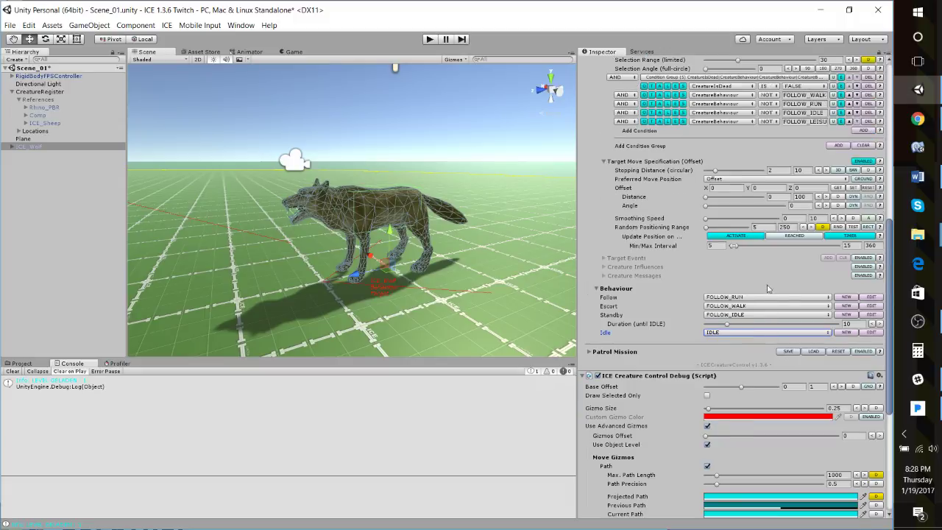
left_click(735, 332)
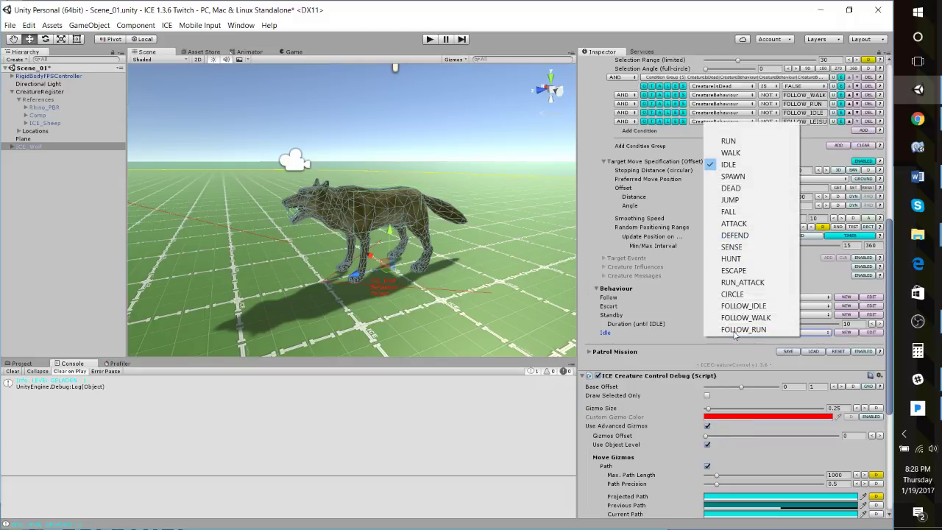
left_click(745, 168)
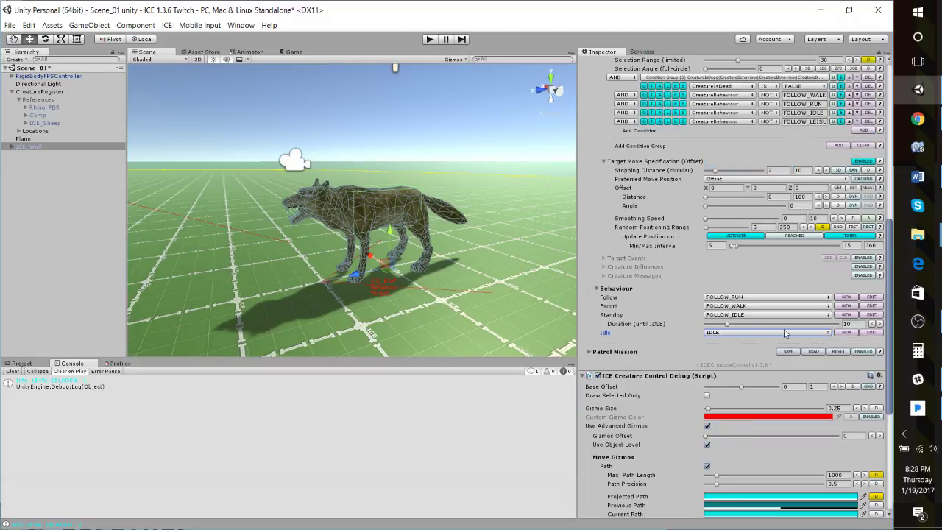
left_click(734, 335)
left_click(744, 305)
scroll(742, 377, "up", 2)
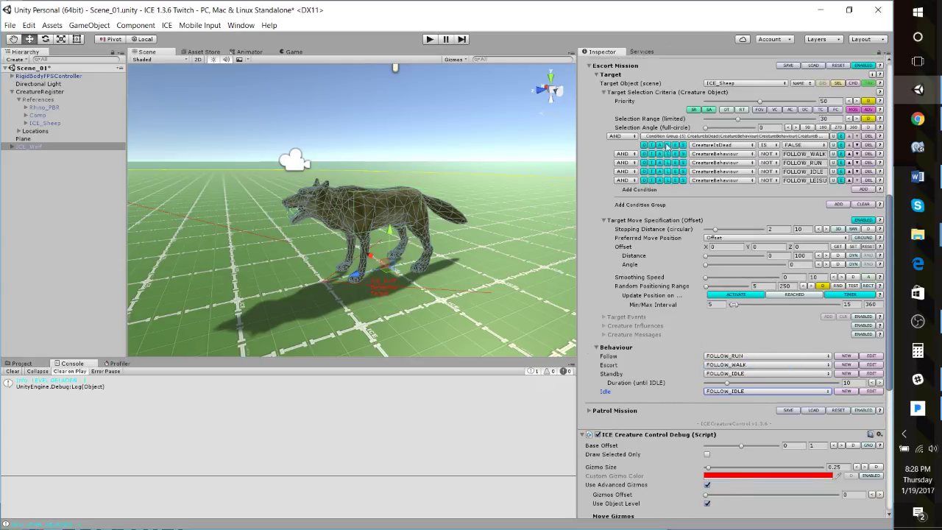
- Review ICE_Wolf's escort mission, checking its target selection conditions and assigned behaviours
scroll(758, 278, "up", 2)
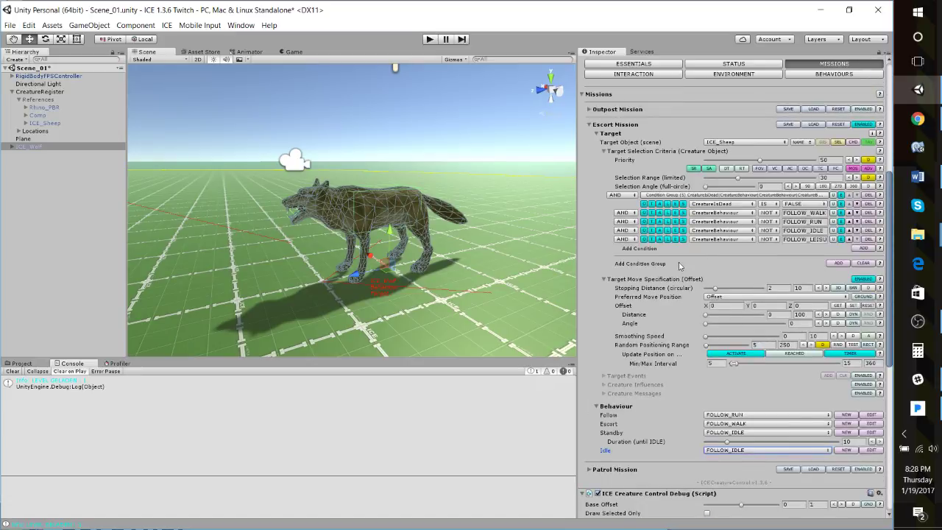
scroll(703, 297, "up", 3)
scroll(677, 227, "up", 4)
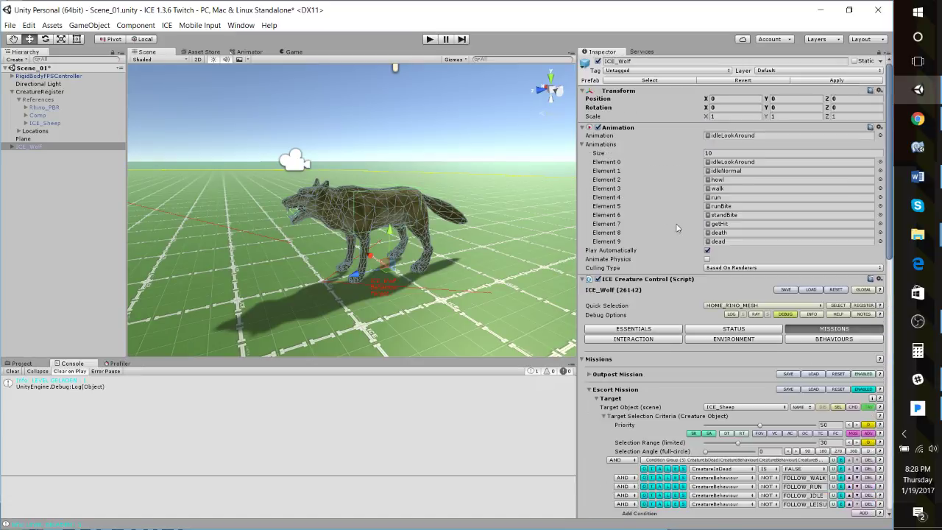
scroll(639, 199, "down", 20)
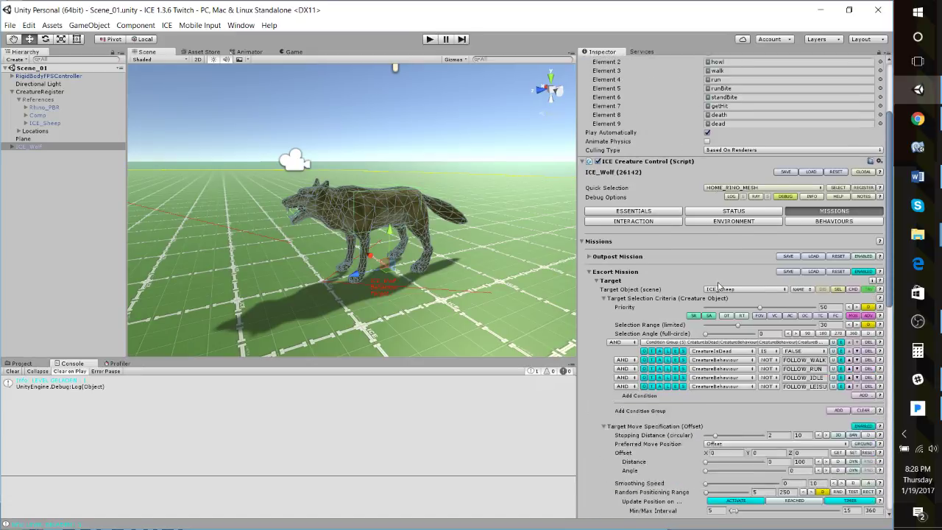
scroll(721, 267, "down", 3)
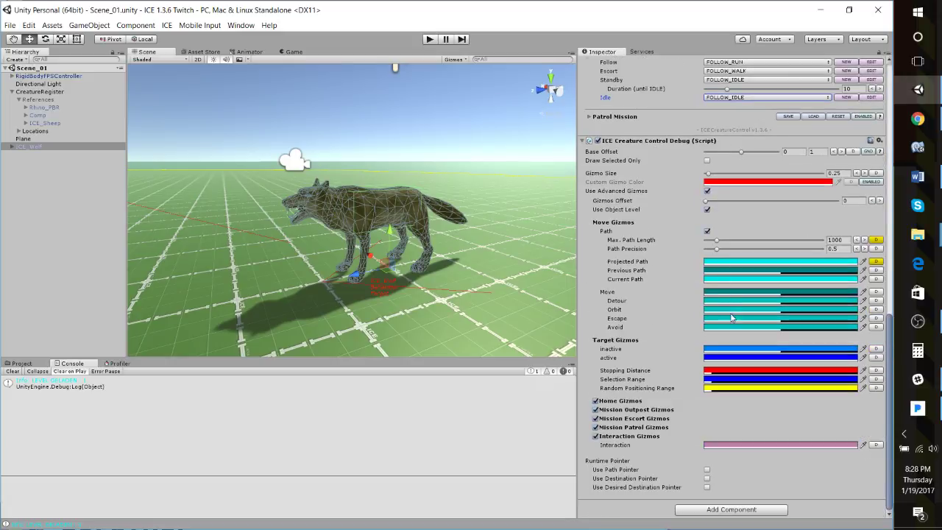
scroll(745, 365, "up", 10)
scroll(654, 240, "up", 2)
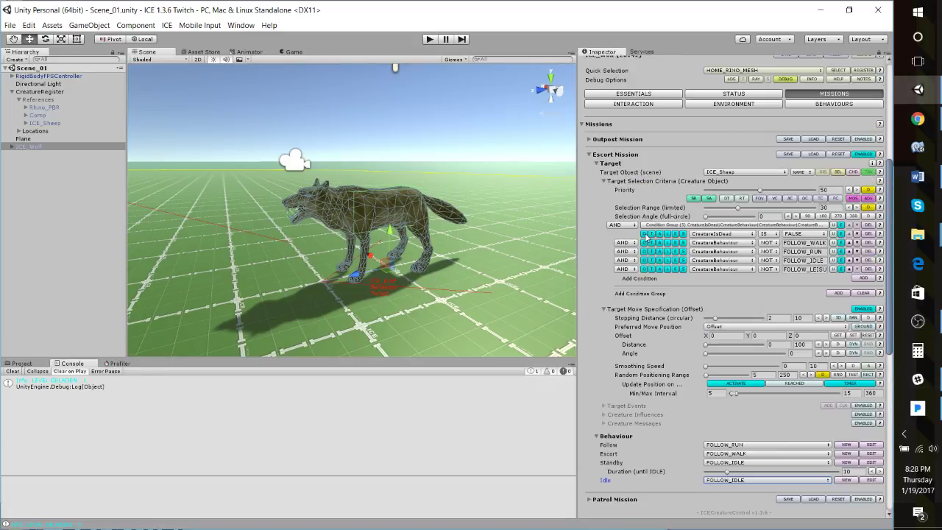
scroll(691, 221, "down", 2)
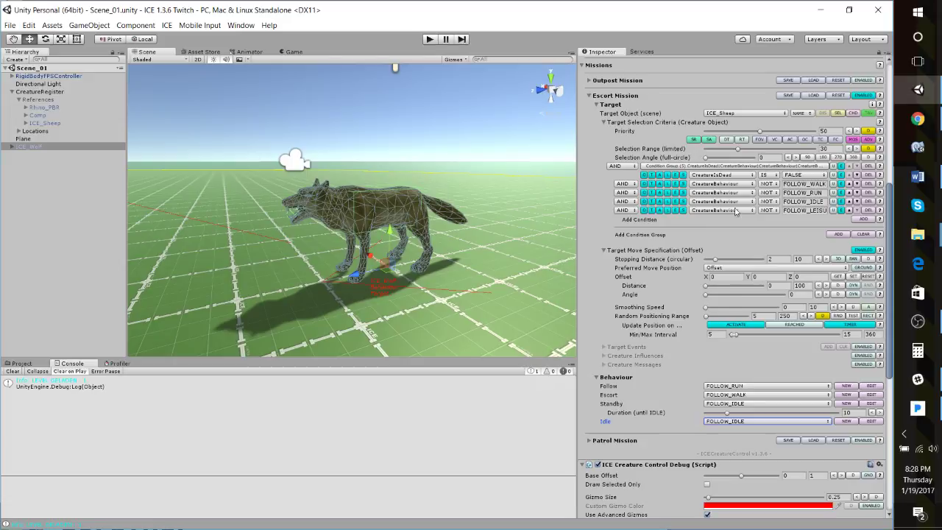
- Change the target object of the wolf's escort mission to ICE_Wolf
scroll(635, 153, "up", 2)
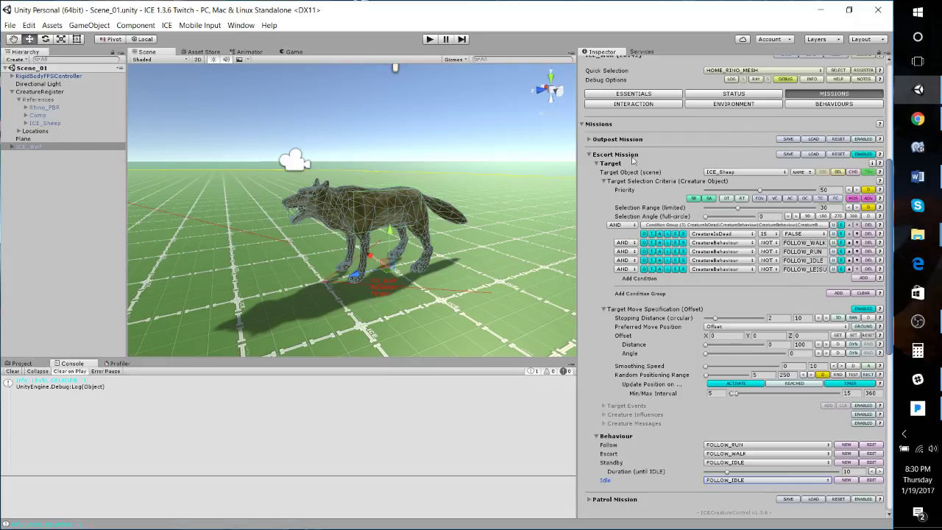
left_click(722, 177)
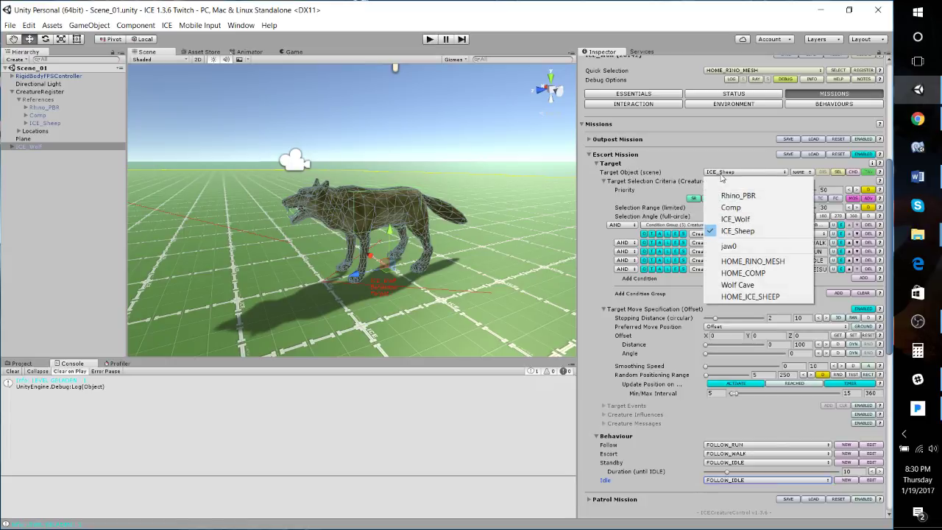
left_click(726, 216)
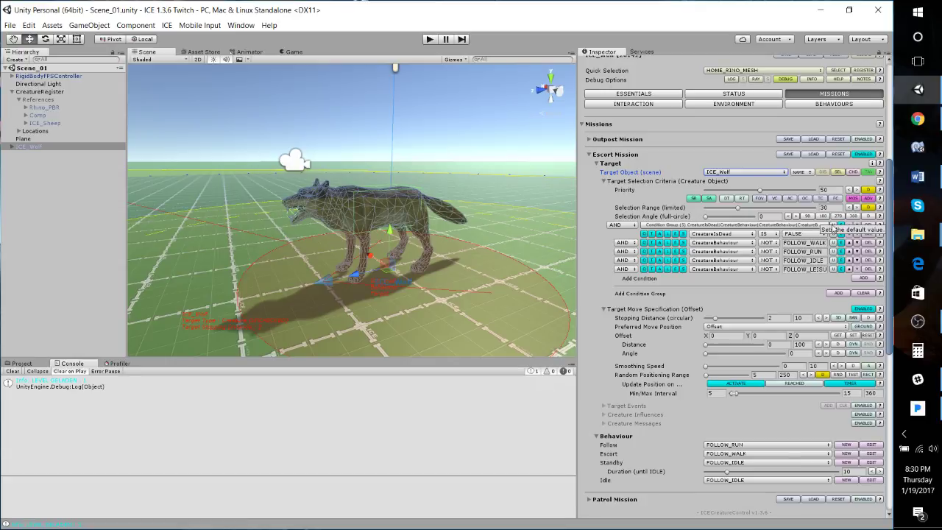
- Add another condition to the escort target's condition group and base it on TargetGameObject
left_click(865, 278)
left_click(720, 279)
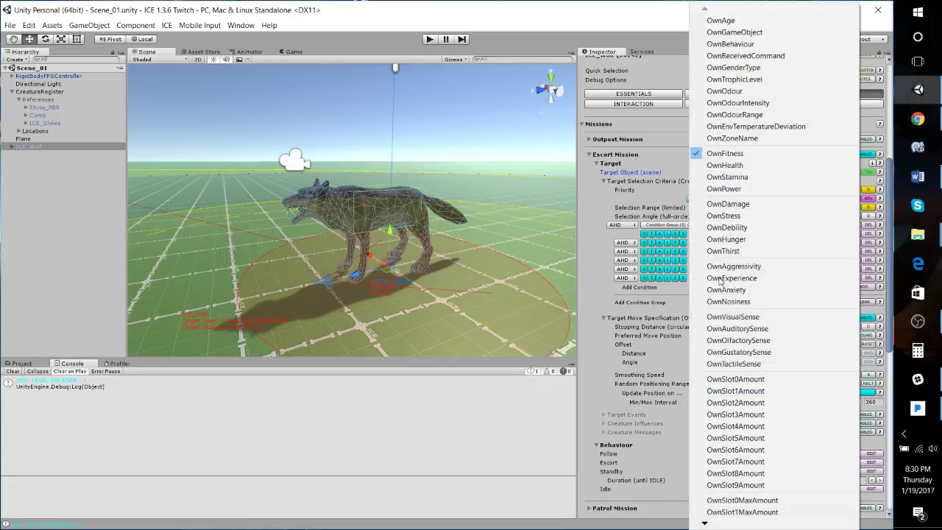
key("c")
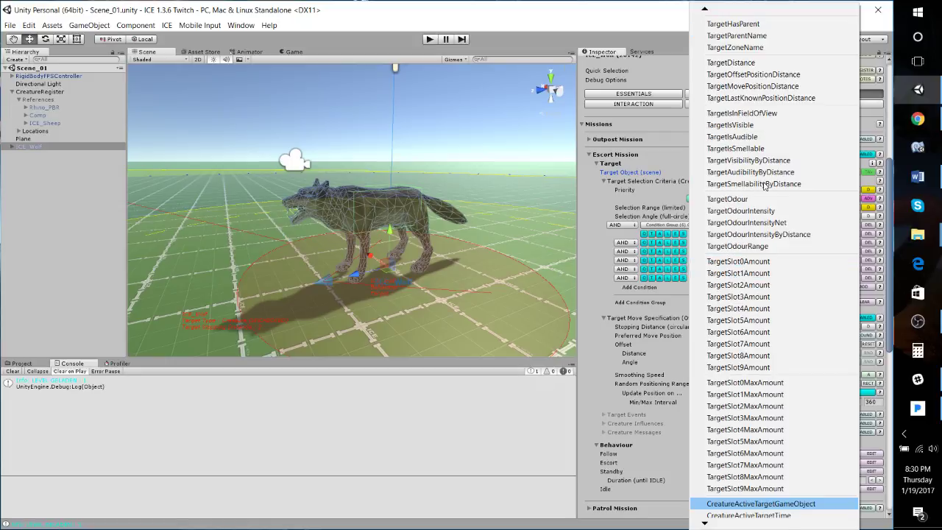
key("c")
key("Down")
key("Down")
key("Down")
key("Down")
key("Down")
key("Down")
key("Down")
key("Down")
key("Down")
key("Down")
key("Down")
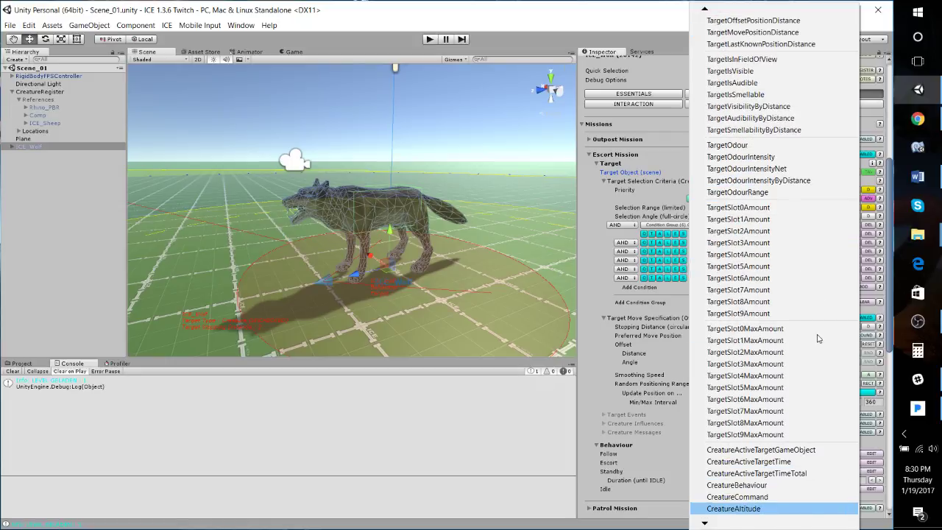
key("Down")
key("Down")
key("Down")
key("Down")
key("Down")
key("Down")
key("Down")
key("Down")
key("Down")
key("Down")
key("Down")
key("Down")
key("Down")
key("Down")
key("Down")
key("Down")
key("Down")
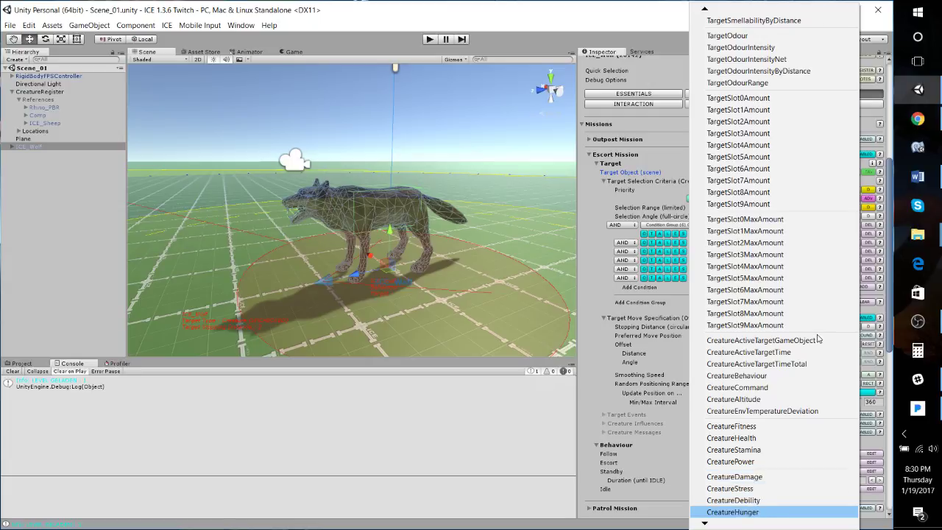
key("c")
key("c")
key("c")
key("c")
key("c")
key("c")
key("c")
key("c")
key("c")
key("c")
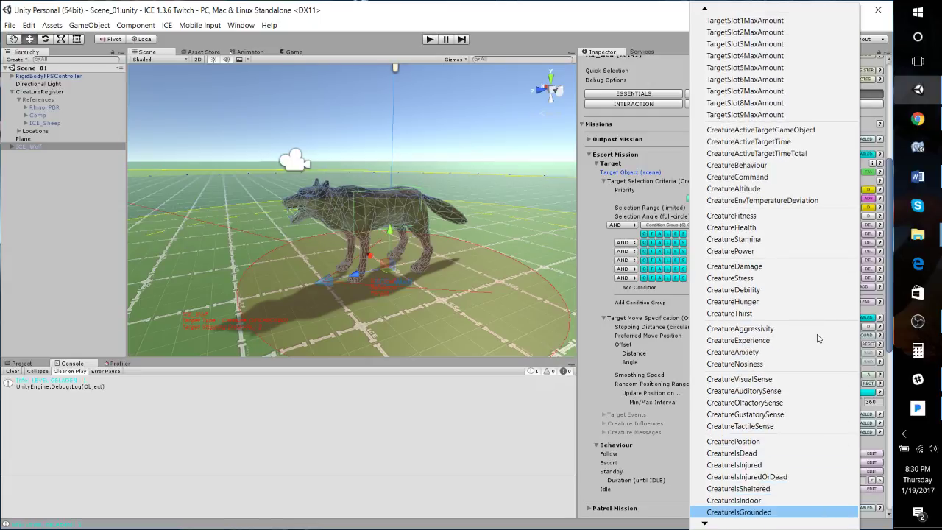
key("t")
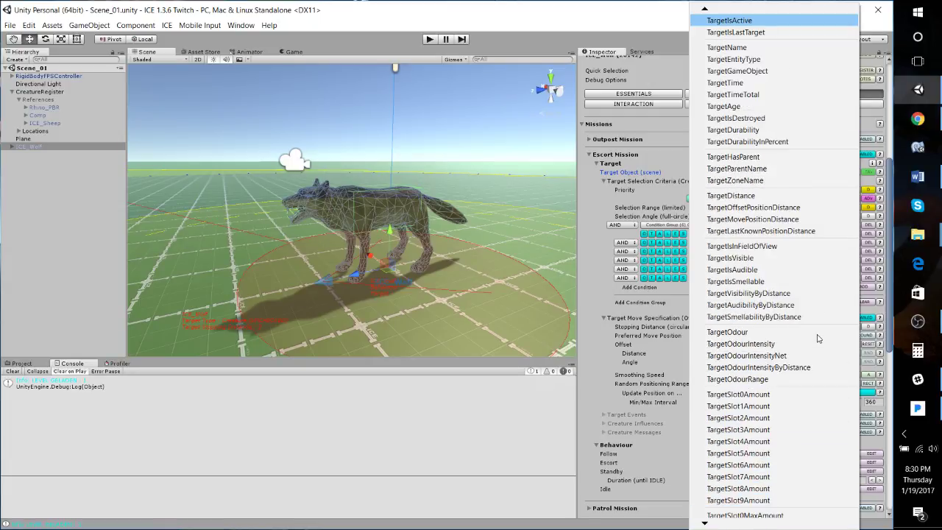
key("Escape")
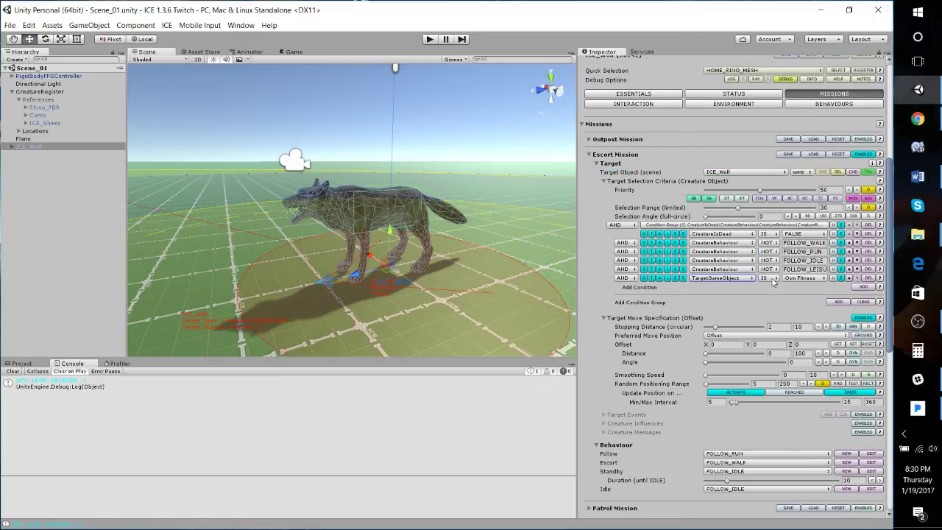
- Make the TargetGameObject condition compare as NOT Own Game Object, so the wolf cannot target itself
left_click(771, 280)
left_click(781, 302)
left_click(802, 278)
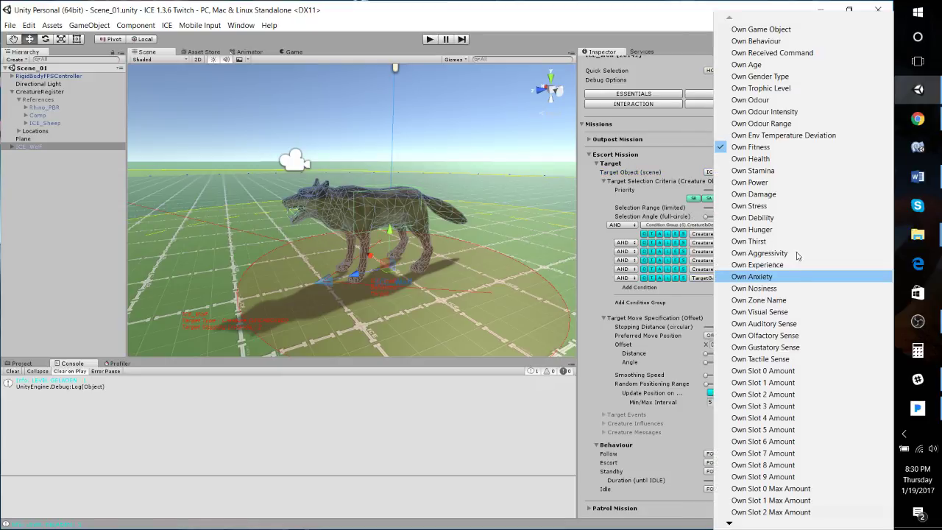
left_click(760, 30)
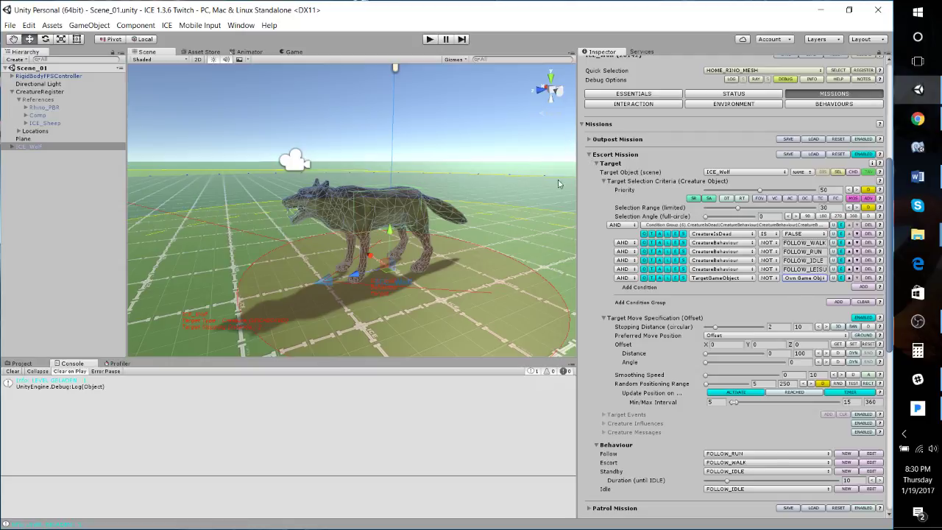
left_click(590, 154)
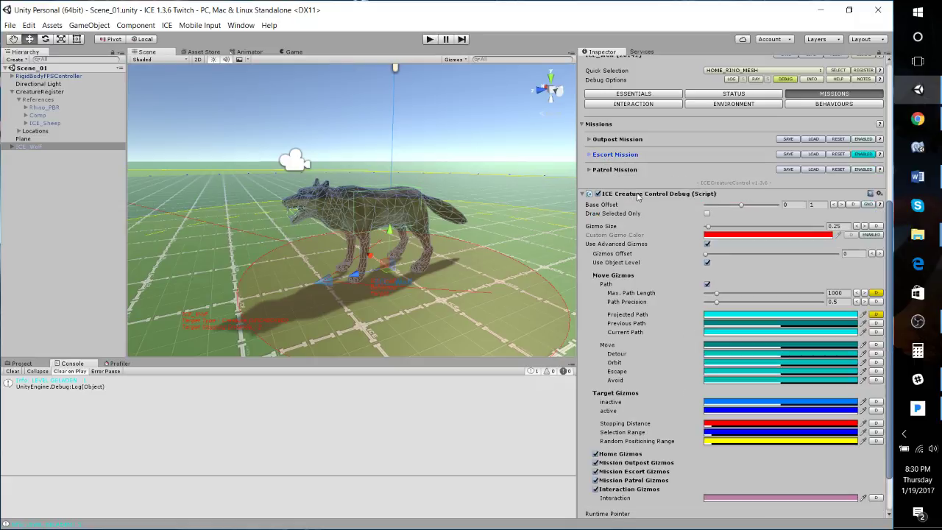
left_click(608, 155)
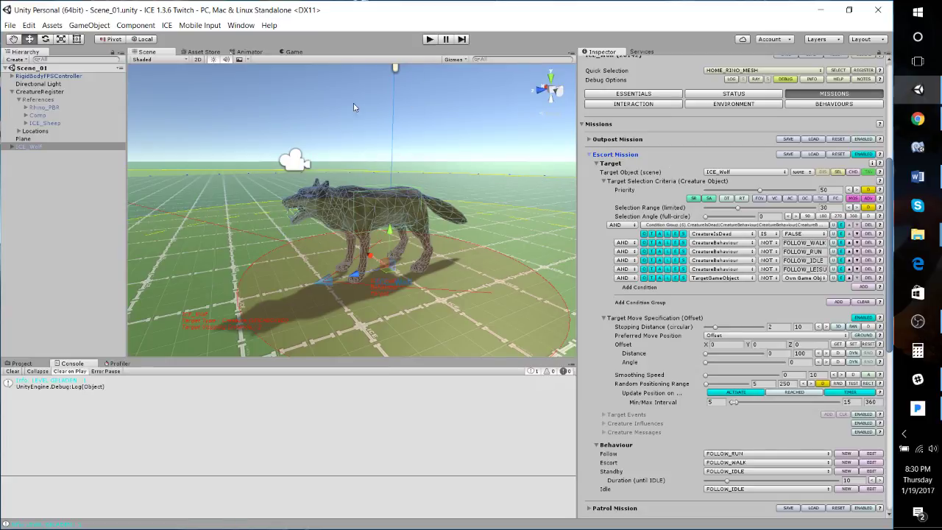
- Move ICE_Wolf into the References group of CreatureRegister and enable its ICE_Wolf entry in the register
left_click_drag(29, 147, 41, 100)
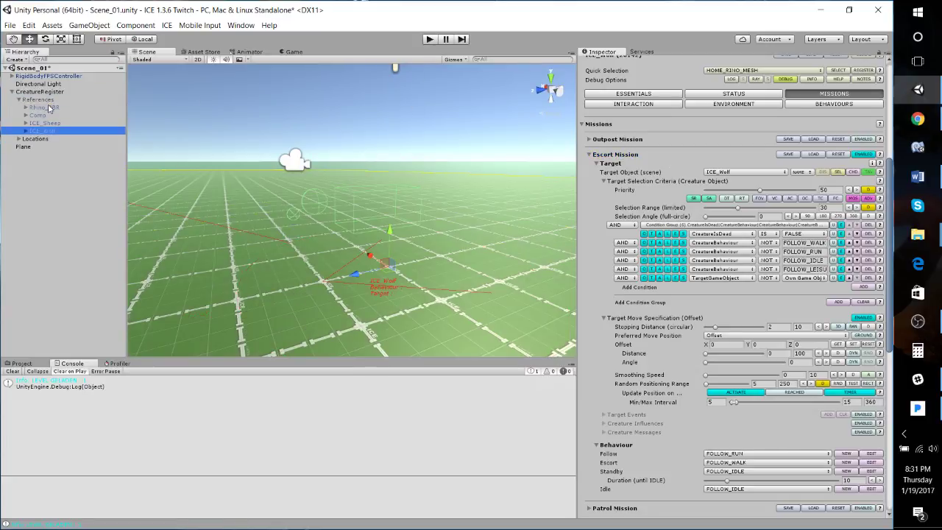
left_click(52, 92)
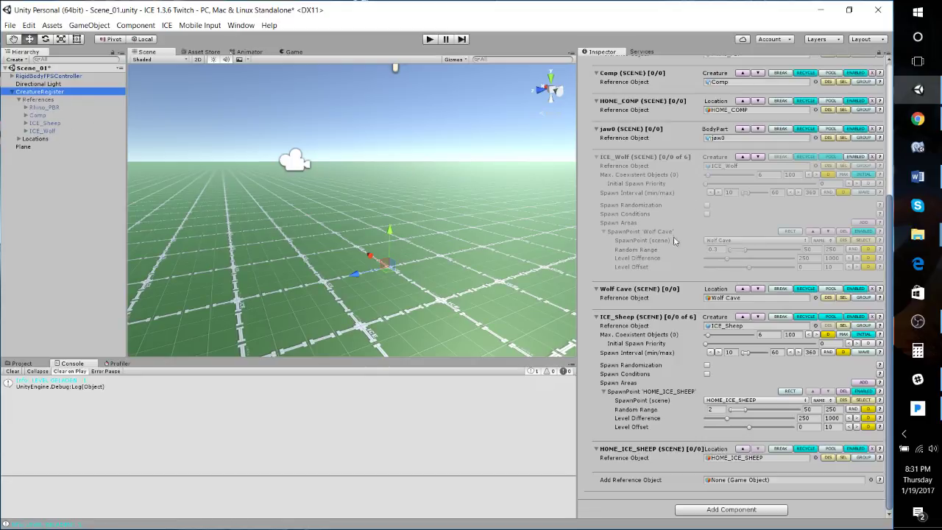
scroll(690, 177, "up", 1)
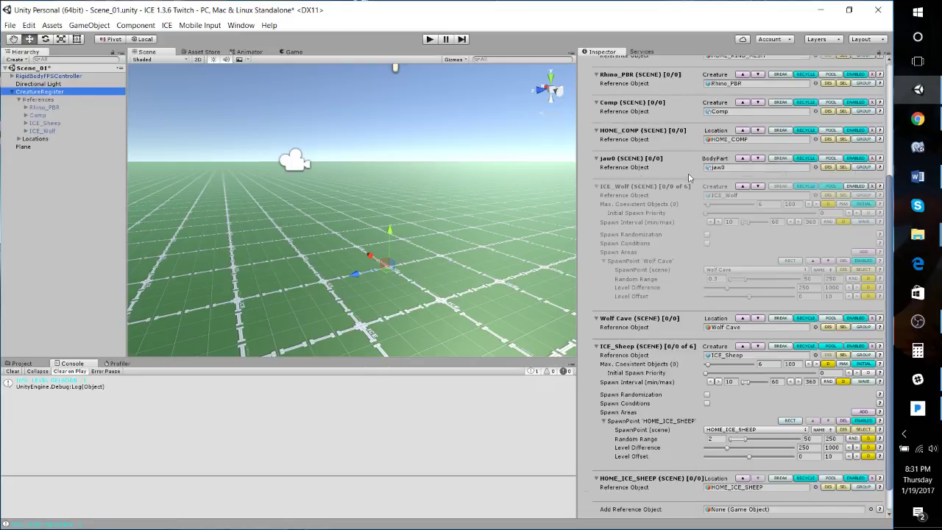
left_click(852, 187)
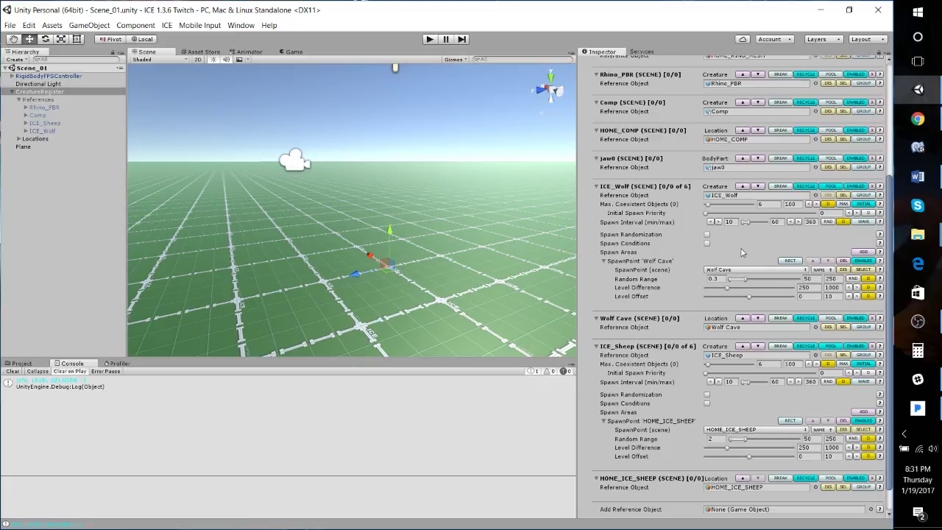
left_click(863, 253)
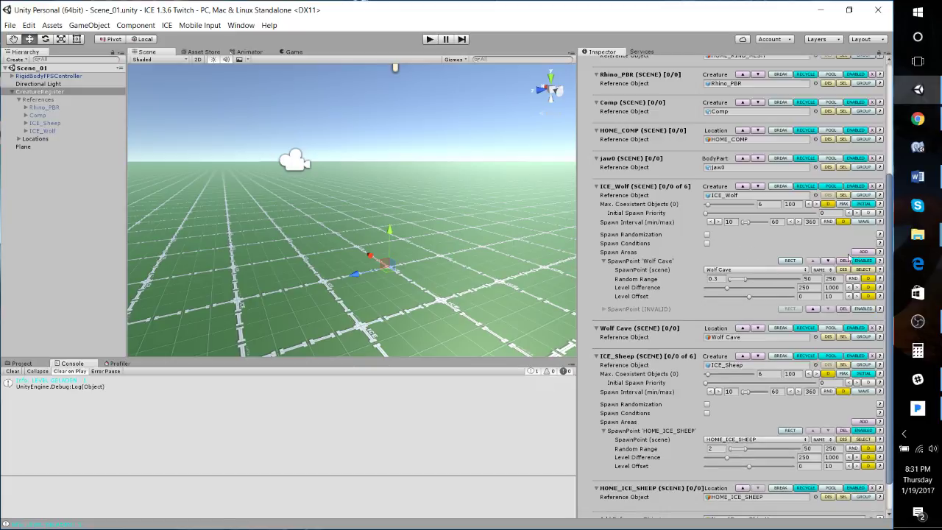
left_click(604, 309)
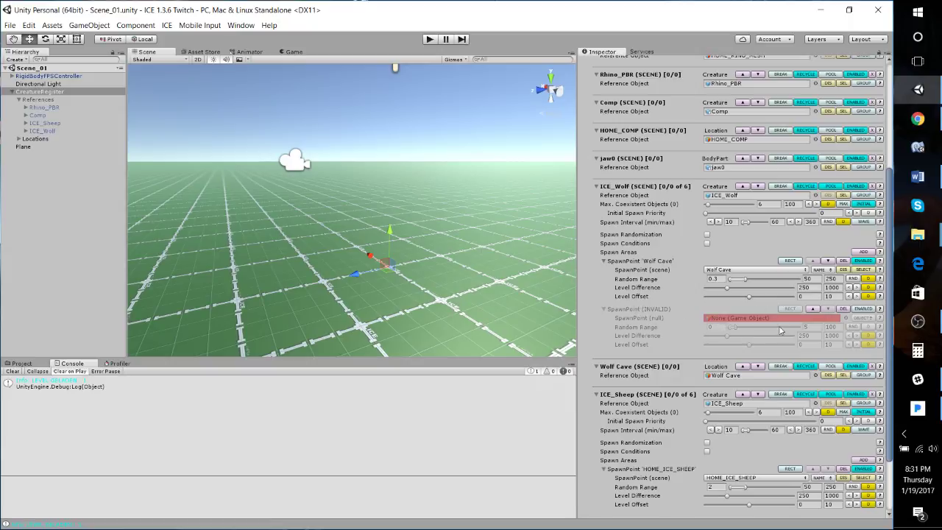
left_click(844, 309)
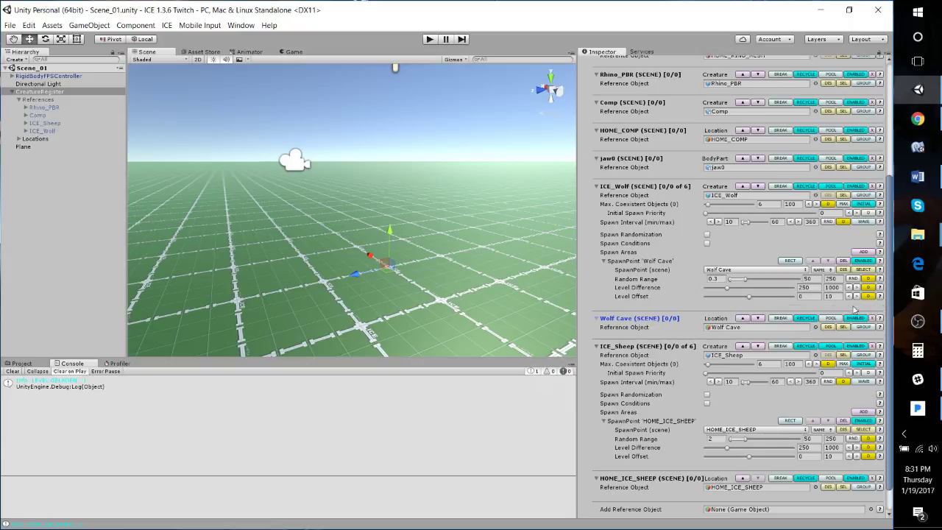
- Turn the scene view to face the open plane and start play mode to test the wolf pack
right_click_drag(508, 246, 377, 237)
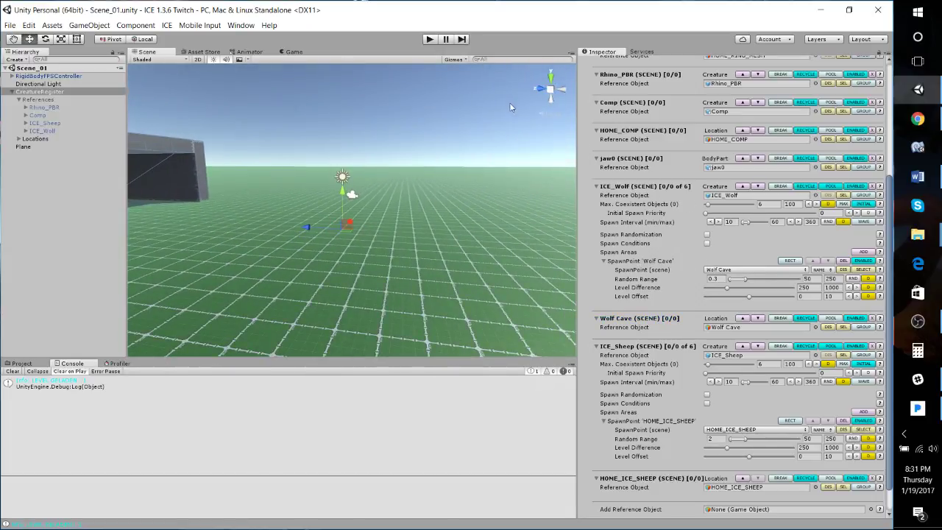
left_click(430, 39)
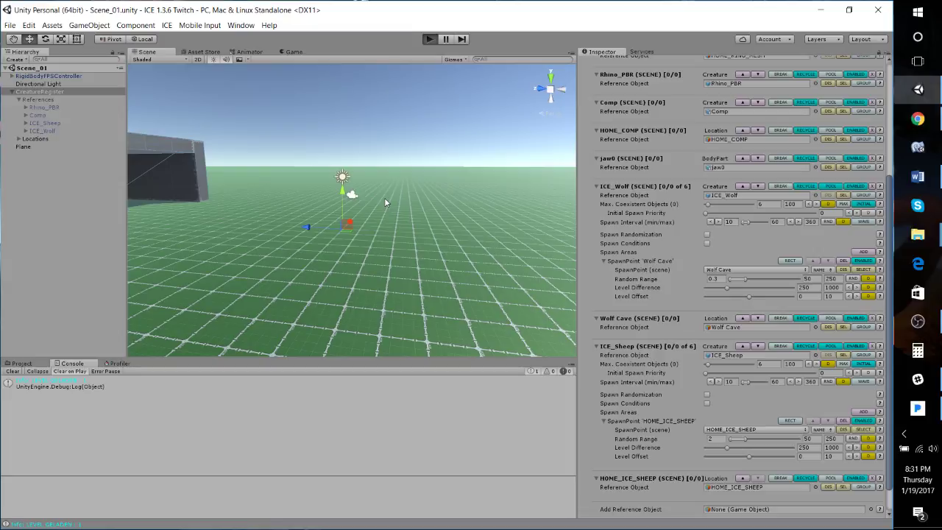
- Run the scene in play mode to observe the spawned wolf pack, and stop it when done
key("ctrl+p")
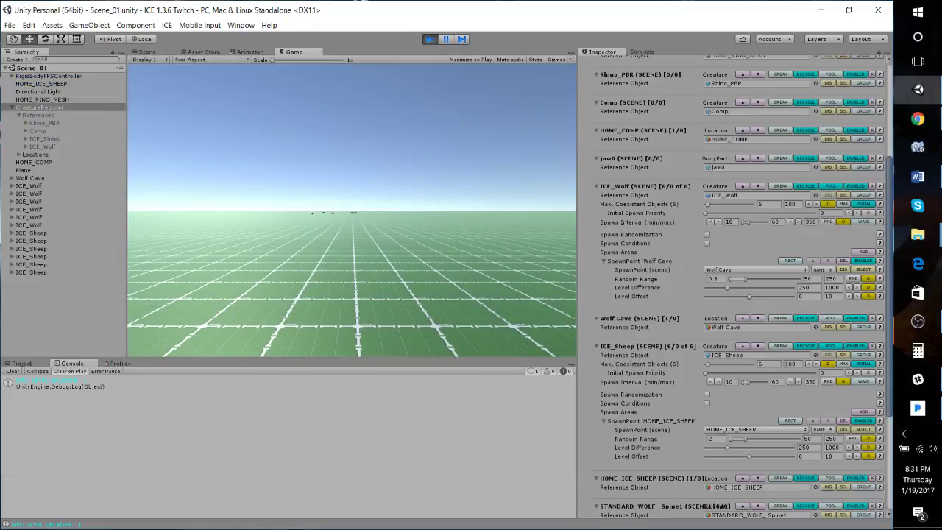
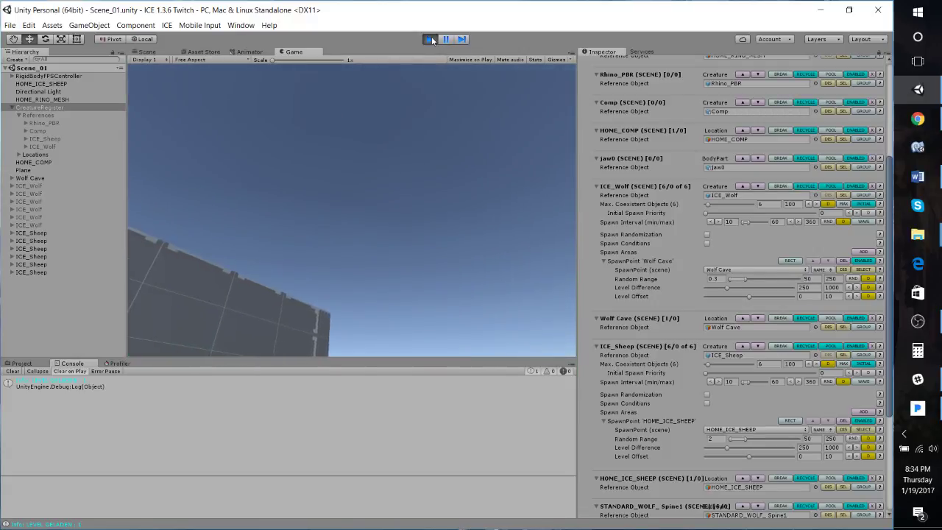
left_click(429, 39)
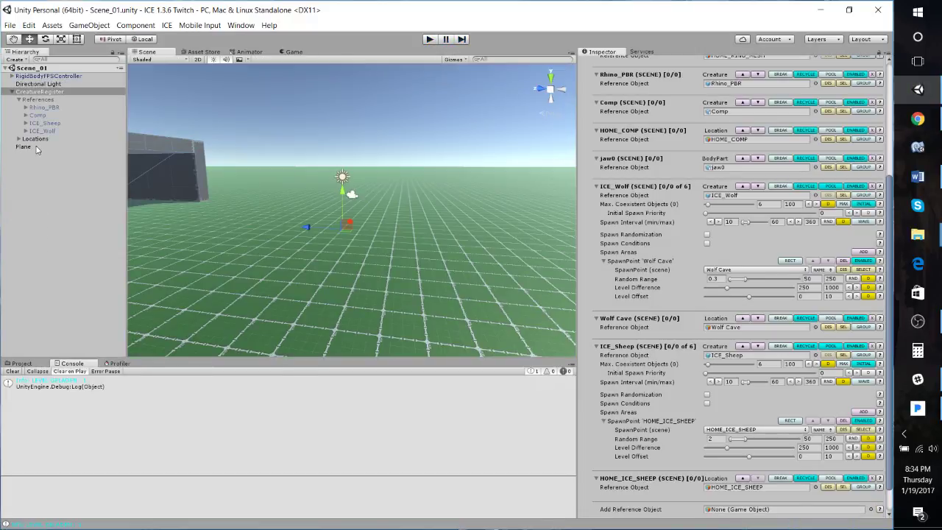
- Add a new layer named Wolf as User Layer 12
left_click(31, 131)
left_click(26, 131)
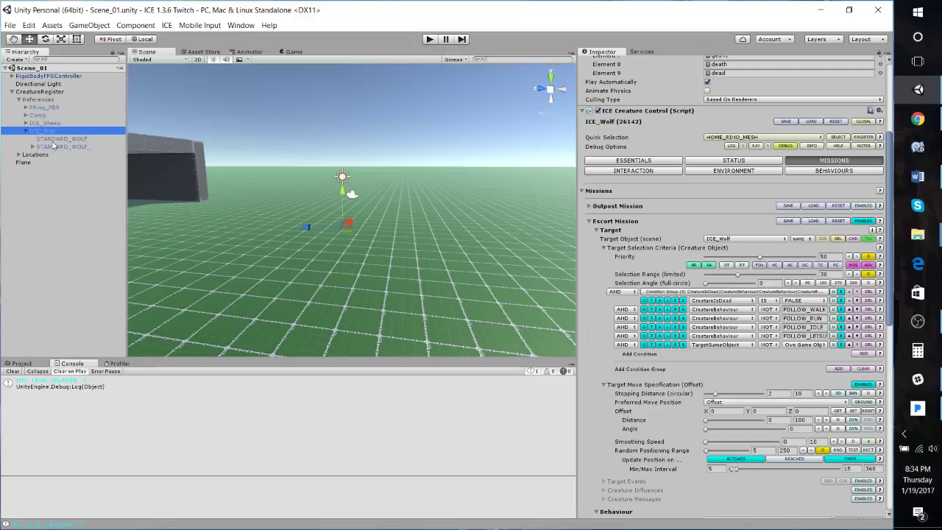
scroll(799, 184, "up", 5)
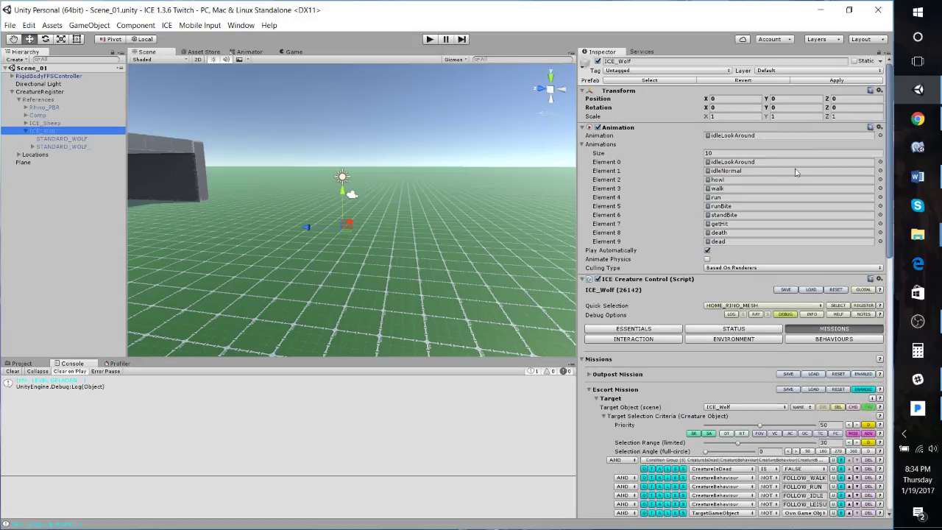
left_click(800, 71)
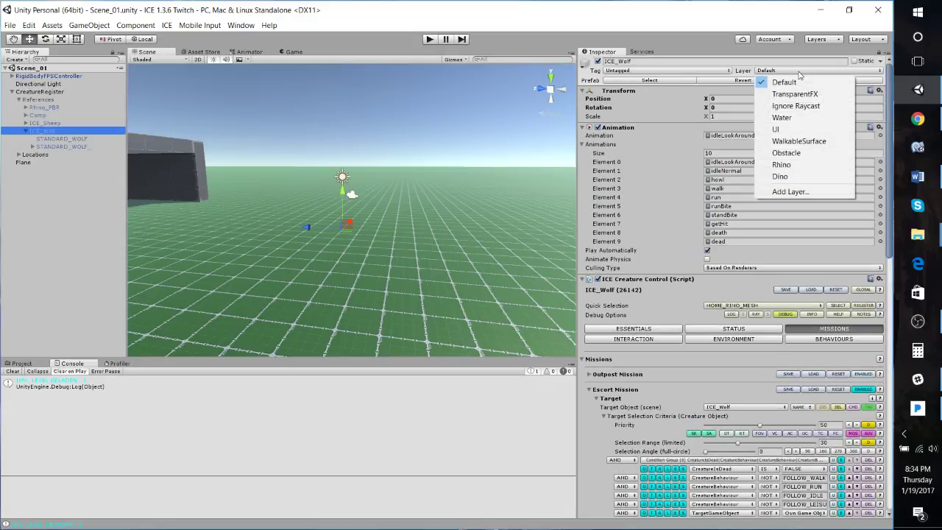
left_click(789, 191)
left_click(737, 219)
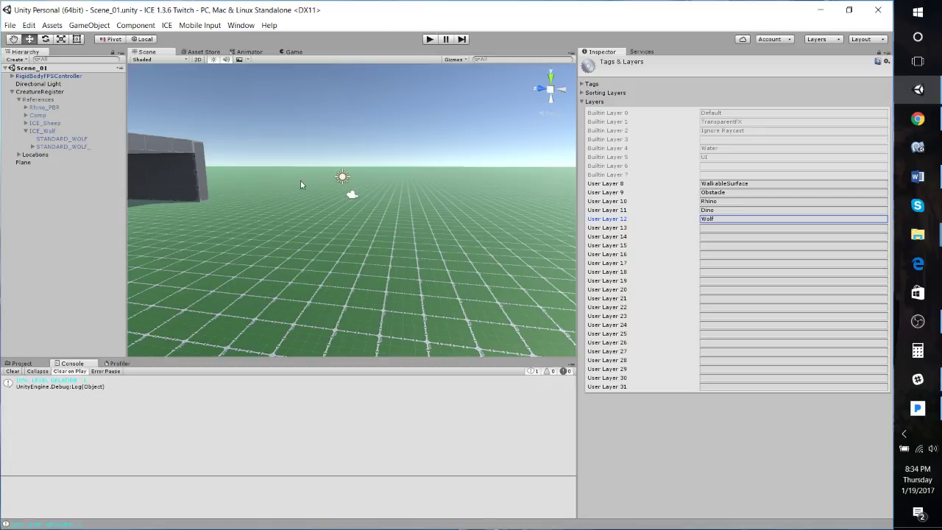
- Assign ICE_Wolf and all of its child objects to the Wolf layer
left_click(59, 146)
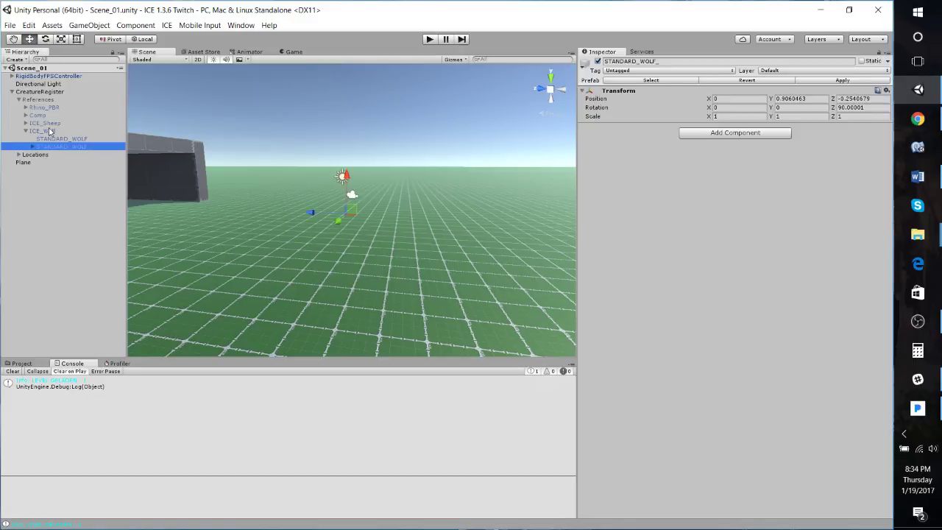
left_click(50, 131)
left_click(807, 71)
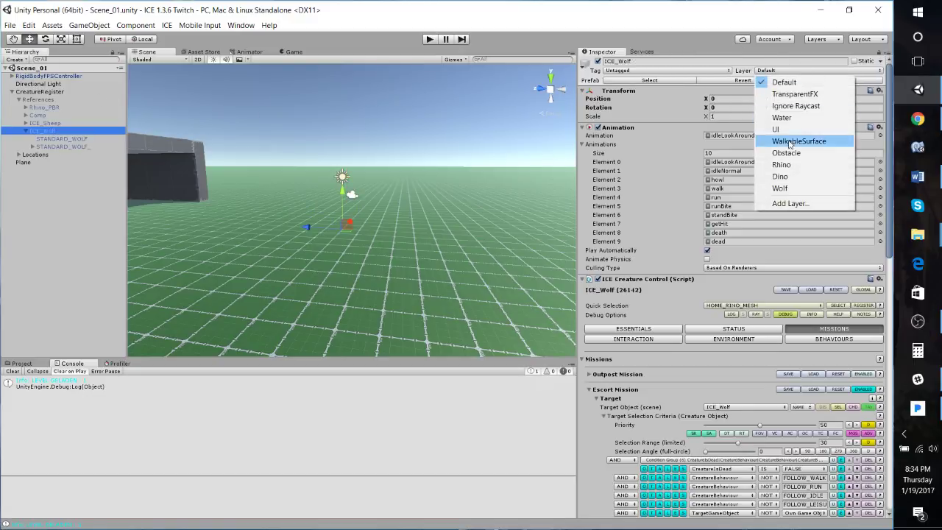
left_click(789, 190)
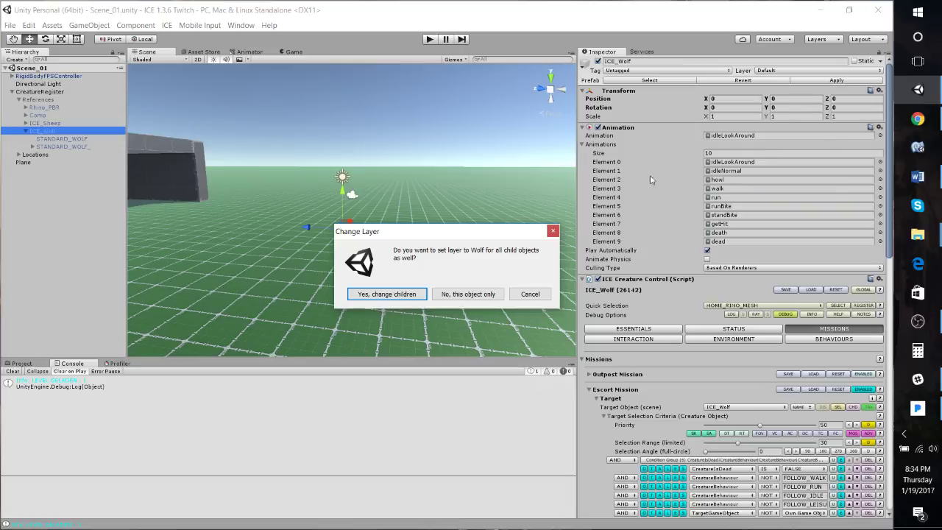
left_click(381, 295)
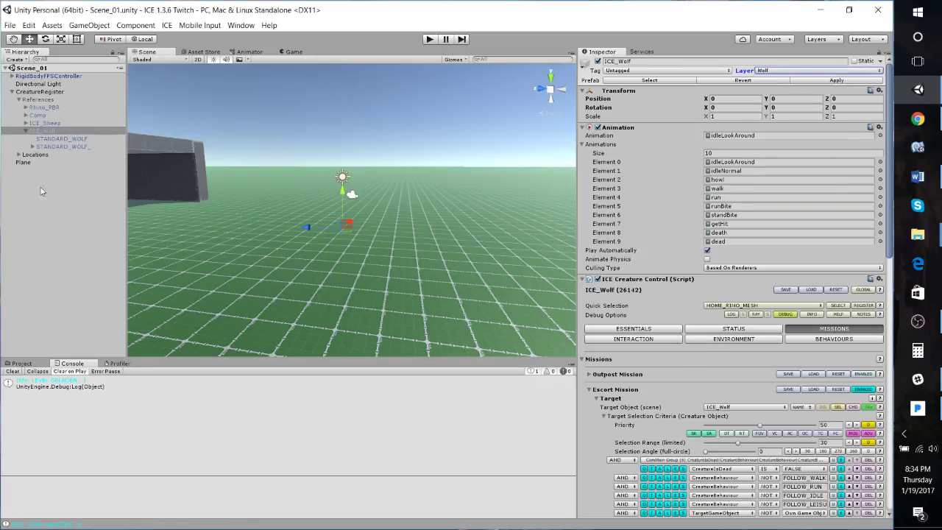
- Locate the STANDARD_WOLF_ Head body part from ICE_Wolf's essentials and select its child object holding the melee weapon script
left_click(33, 147)
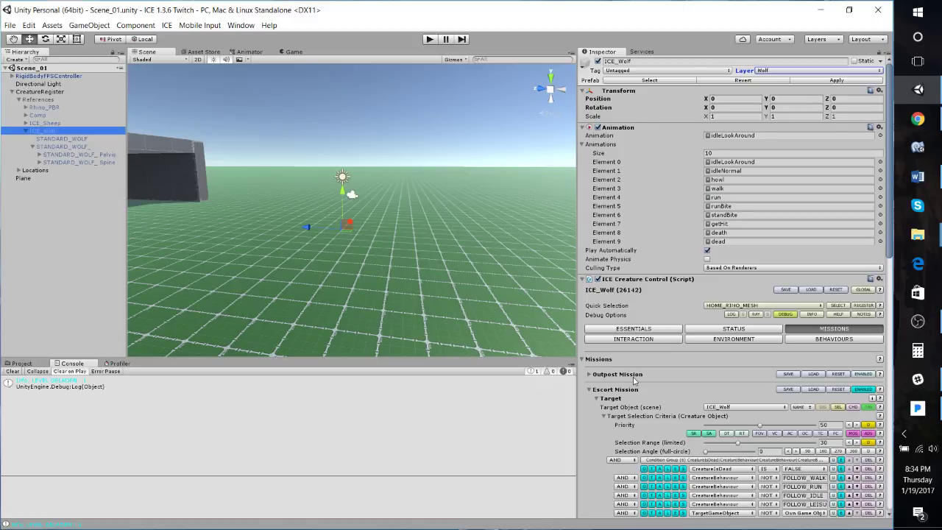
left_click(659, 329)
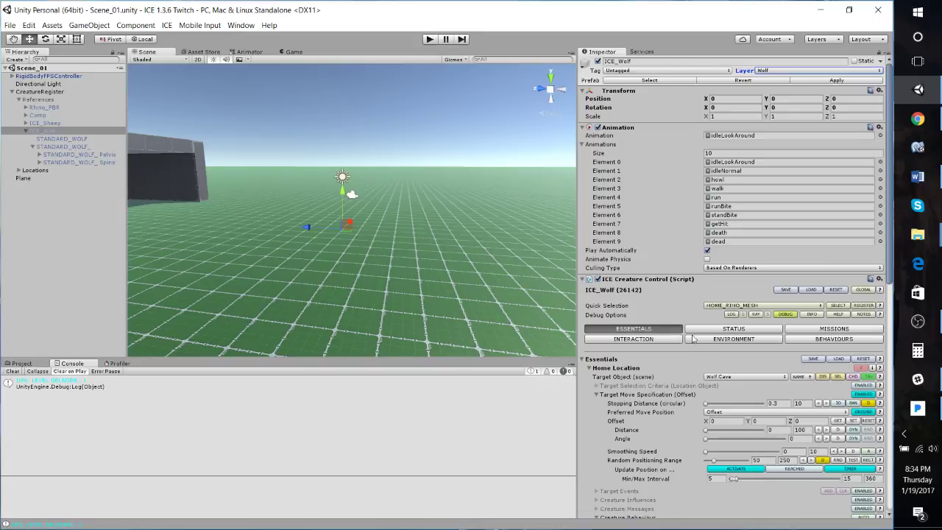
scroll(693, 374, "down", 3)
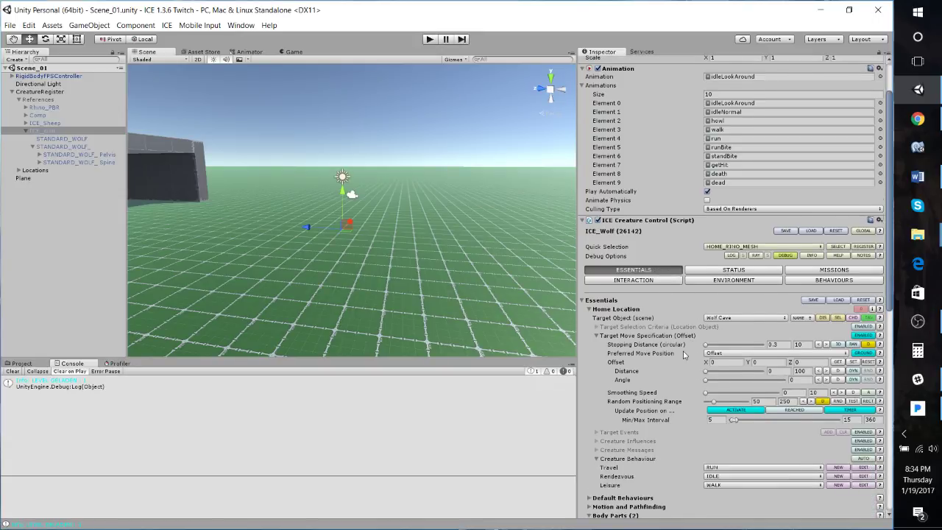
scroll(684, 355, "down", 3)
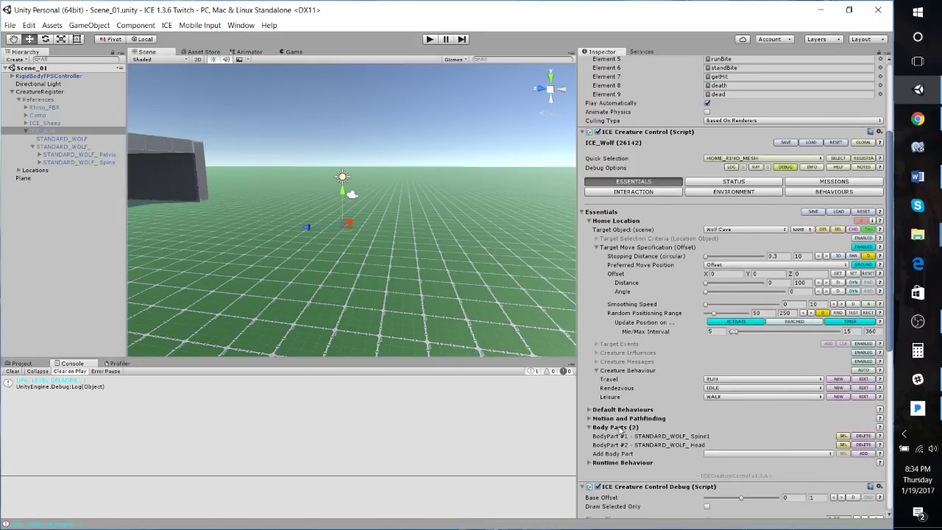
left_click(843, 446)
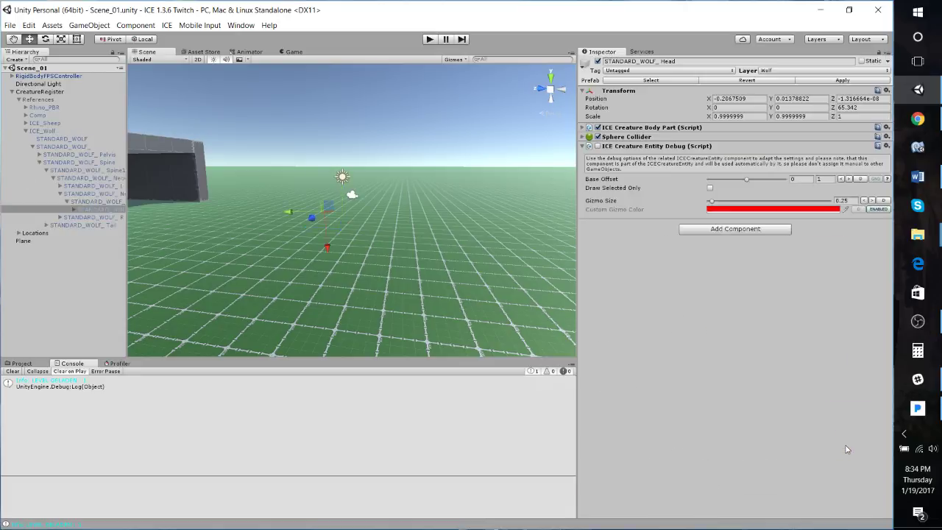
left_click(78, 211)
left_click(75, 210)
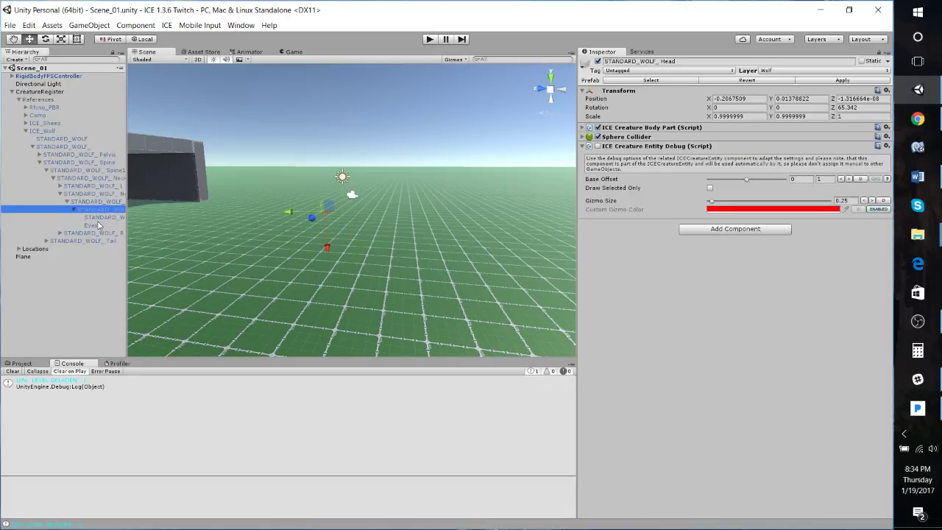
left_click(99, 217)
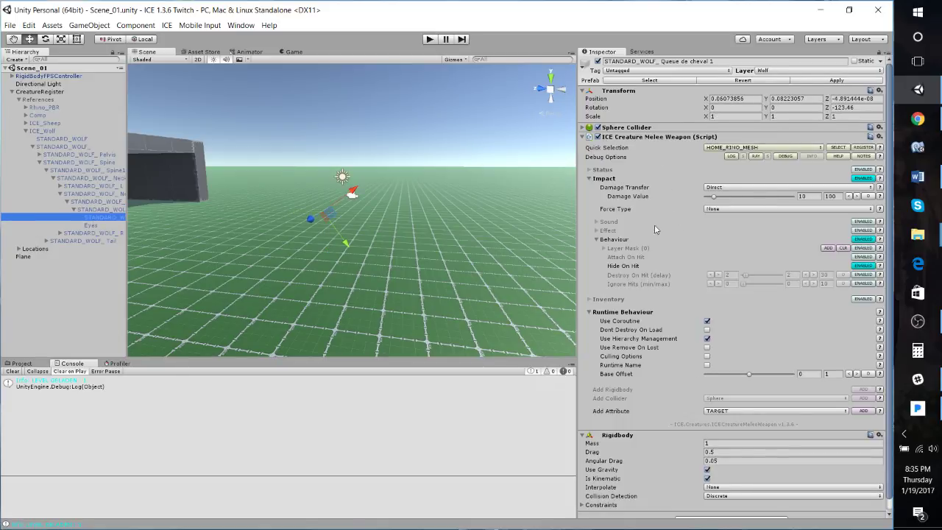
- Add a Layer Mask entry to the melee weapon's impact behaviour and set its layer to Default
left_click(830, 248)
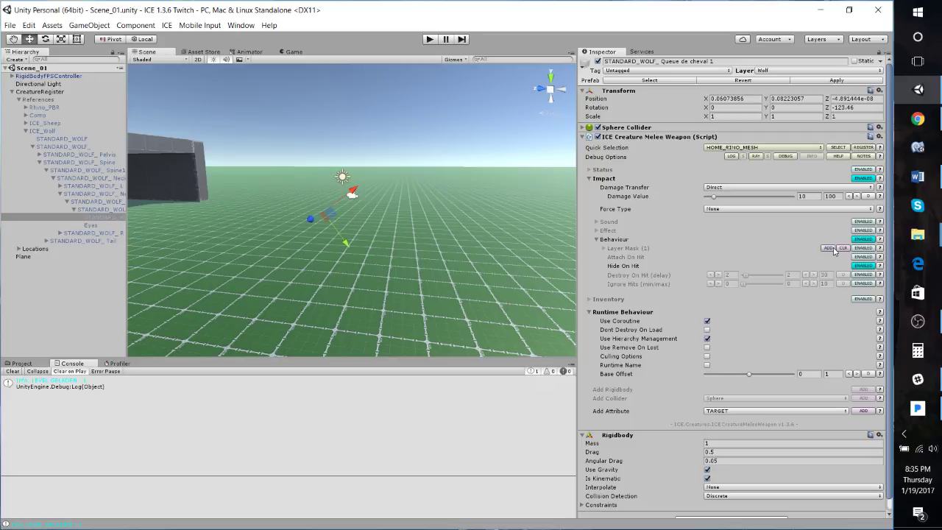
left_click(603, 249)
left_click(743, 257)
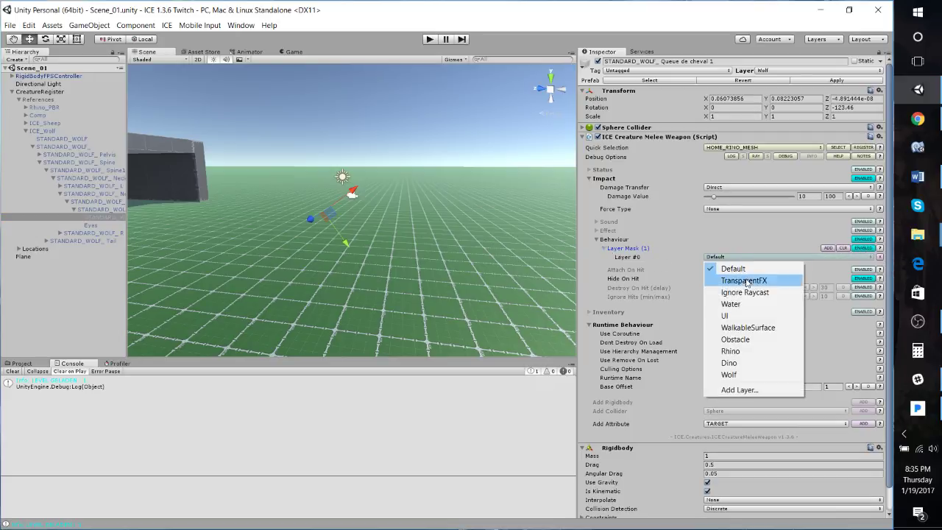
left_click(746, 376)
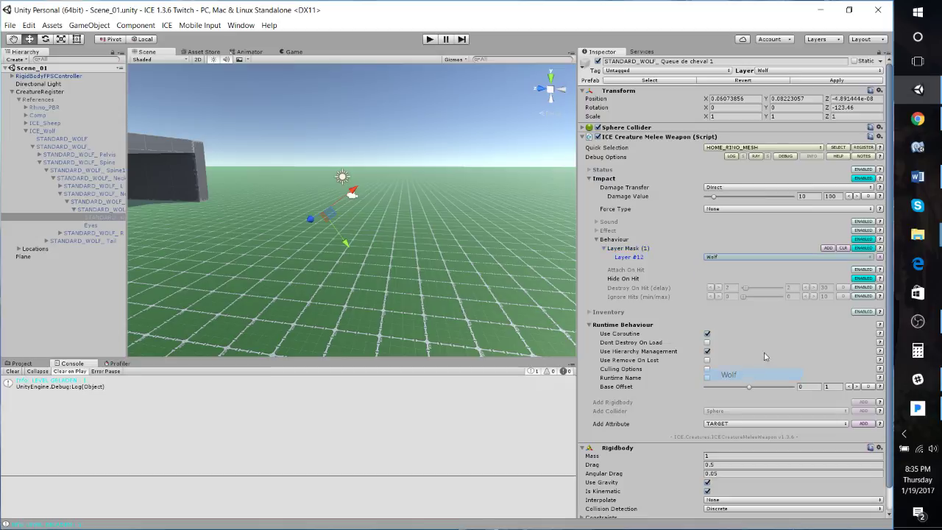
left_click(881, 248)
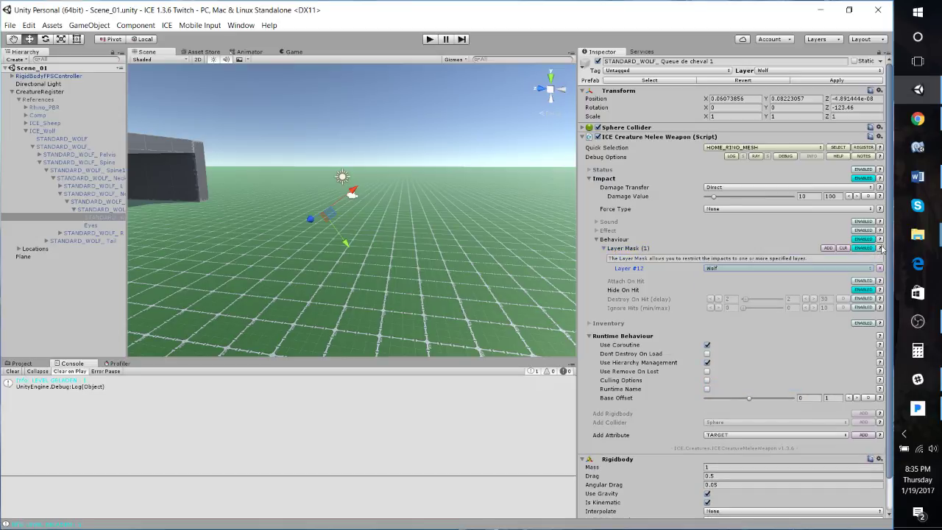
left_click(881, 248)
left_click(742, 258)
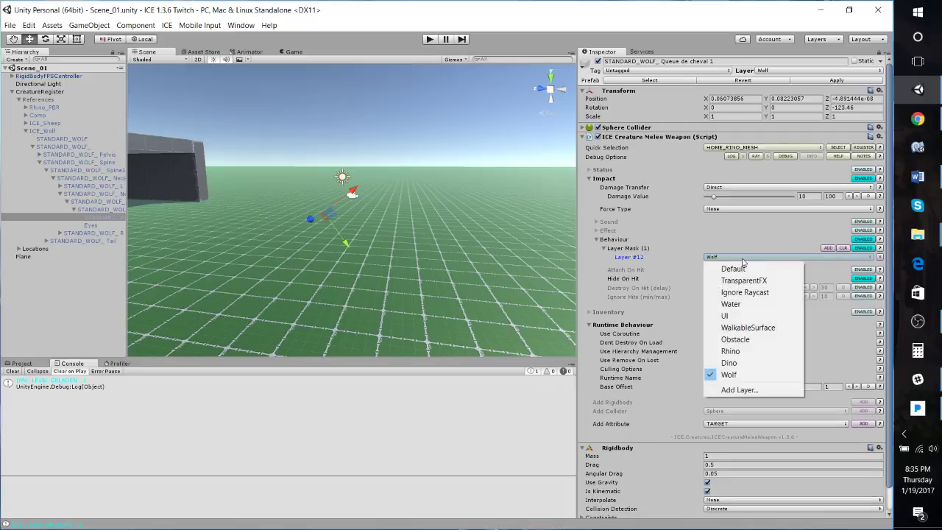
left_click(734, 268)
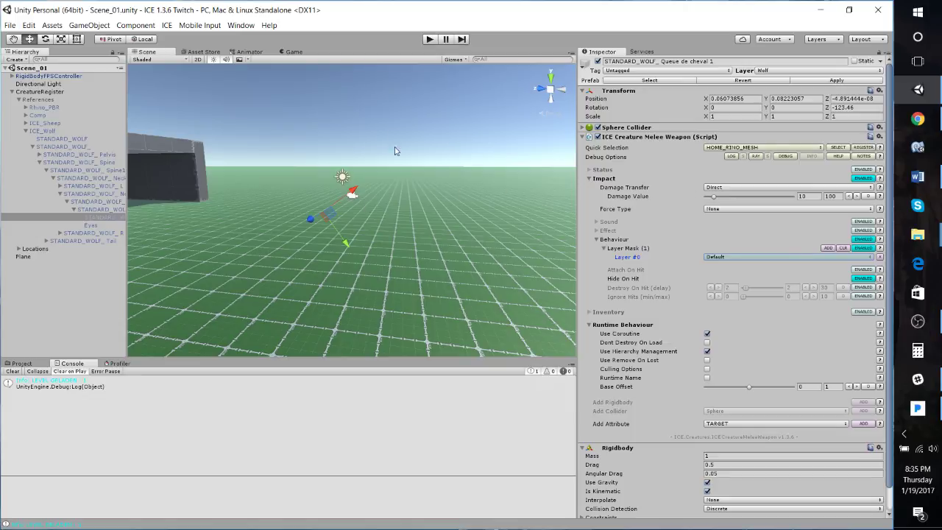
- Return to ICE_Wolf and check the target priority of its Escort Mission
left_click(39, 162)
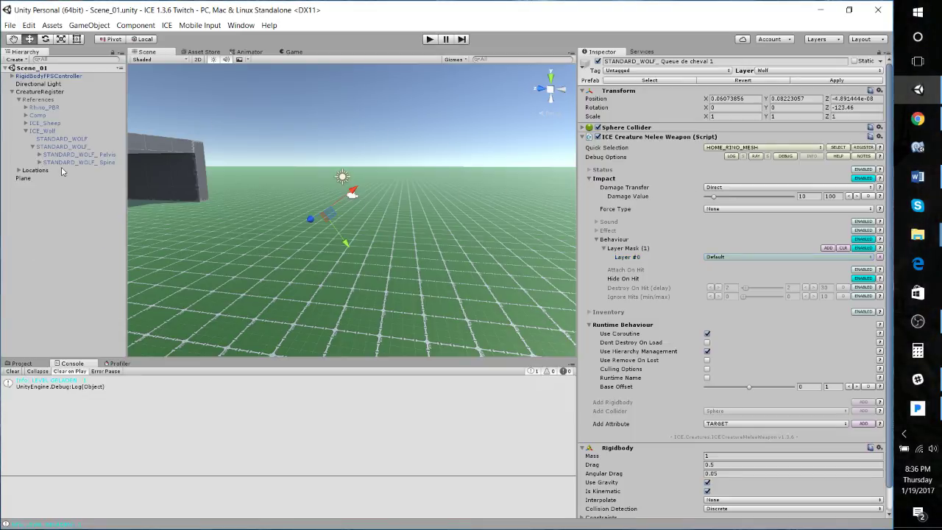
left_click(26, 130)
left_click(34, 132)
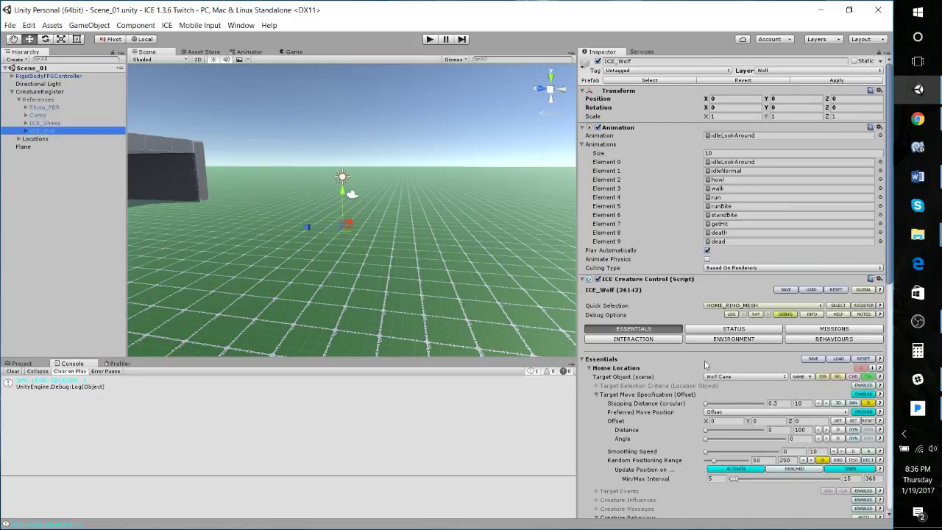
scroll(662, 295, "down", 5)
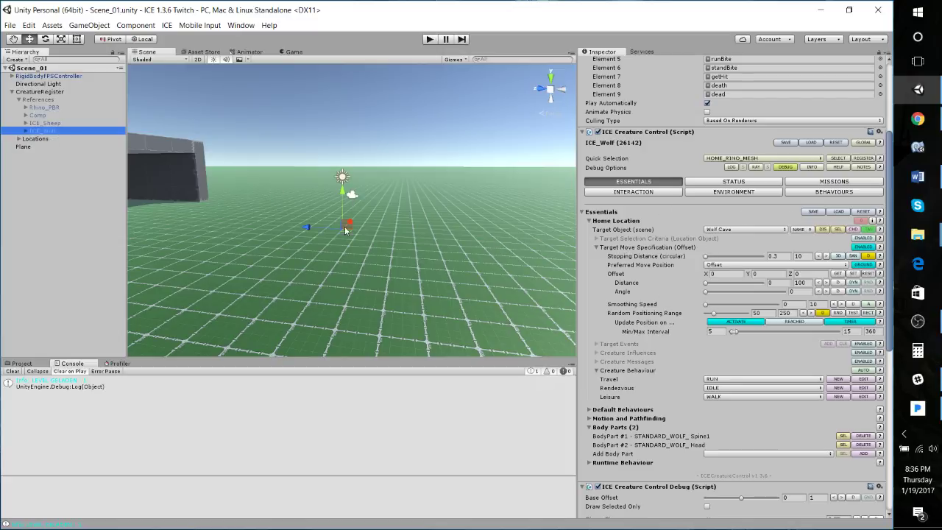
right_click_drag(346, 231, 317, 315)
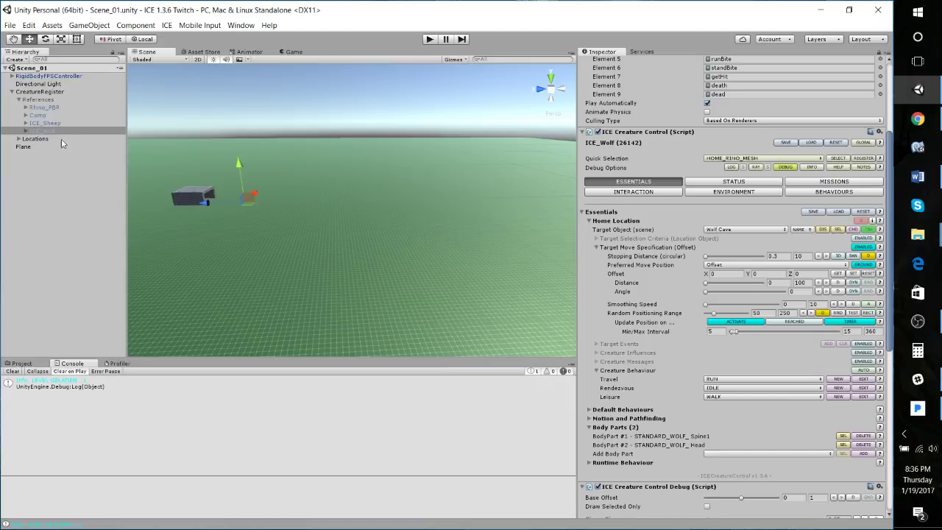
left_click(820, 192)
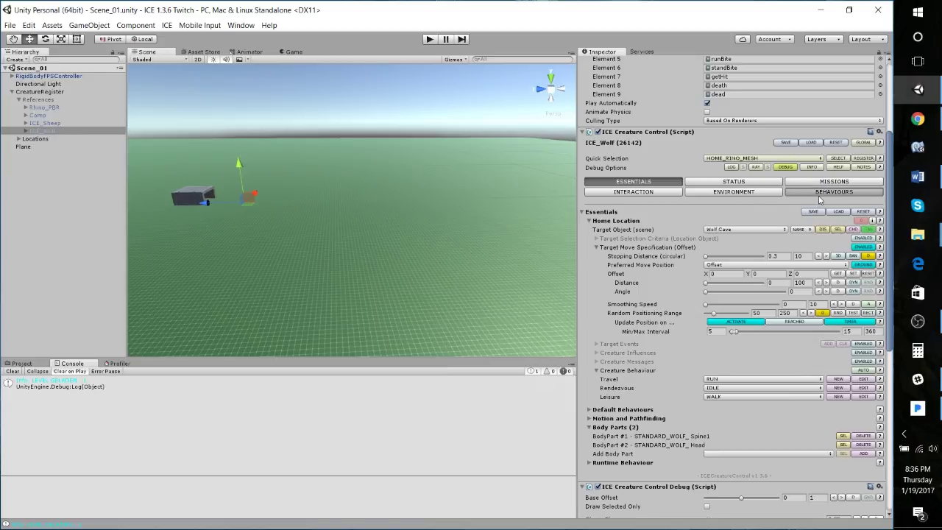
left_click(832, 182)
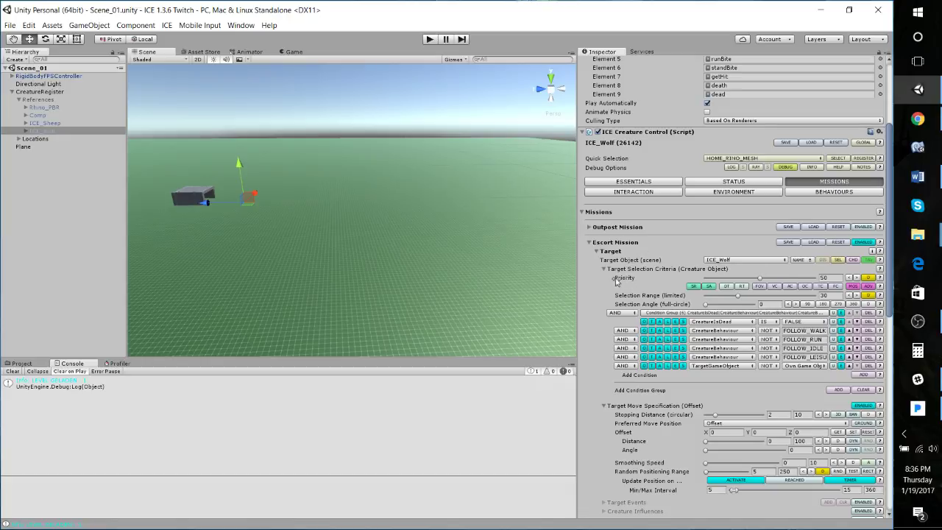
left_click(833, 277)
- Review the target selection criteria and priority of the HUNT act in ICE_Wolf's ICE_Sheep interactor
left_click(640, 193)
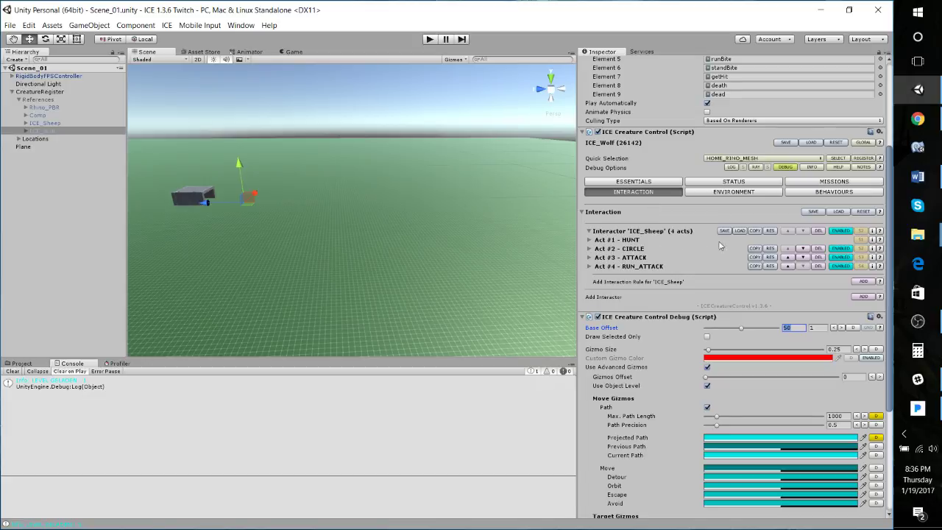
left_click(590, 240)
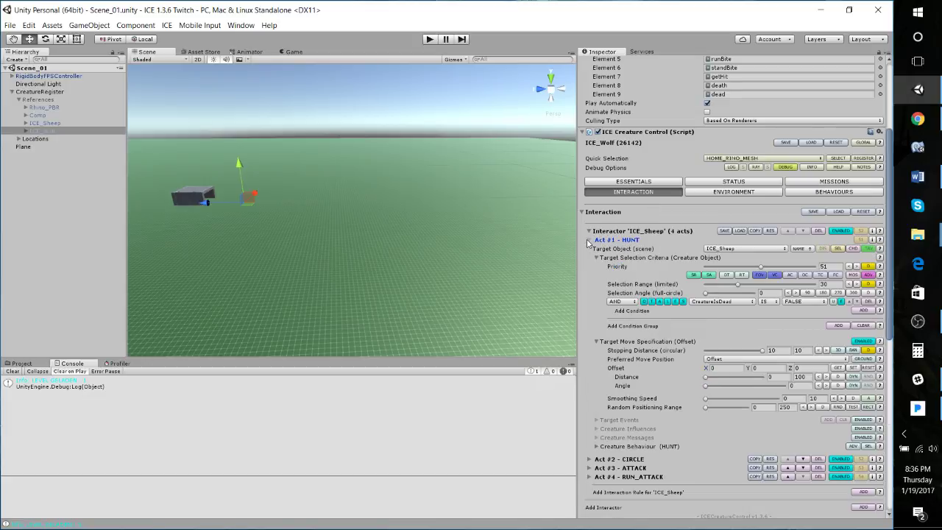
scroll(709, 245, "down", 3)
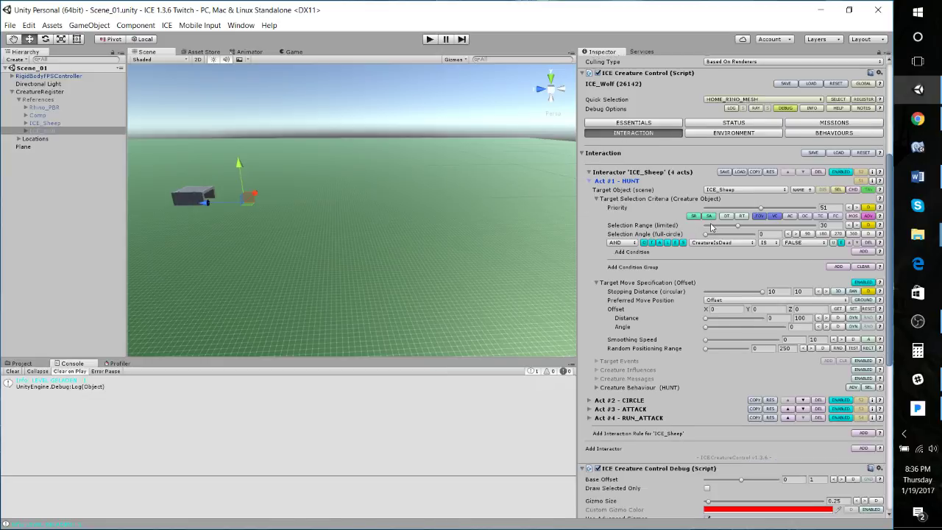
scroll(713, 228, "up", 1)
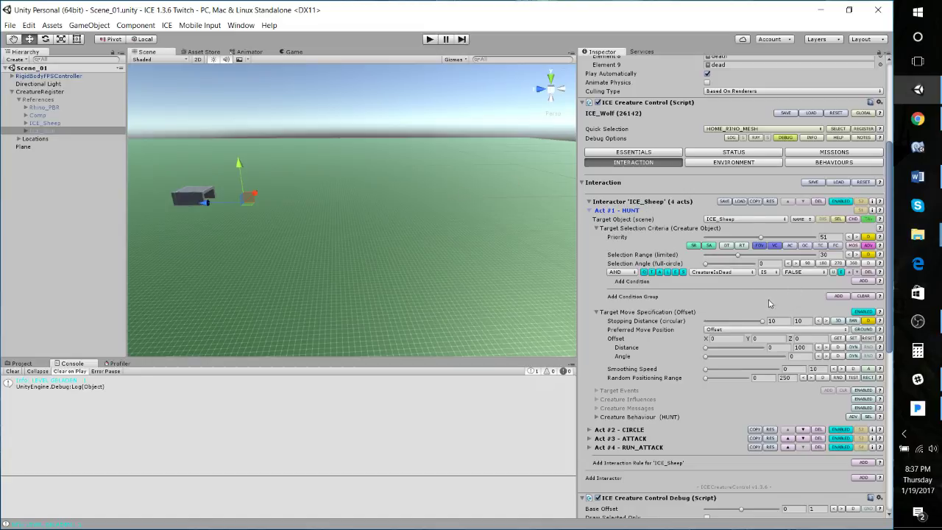
left_click(589, 211)
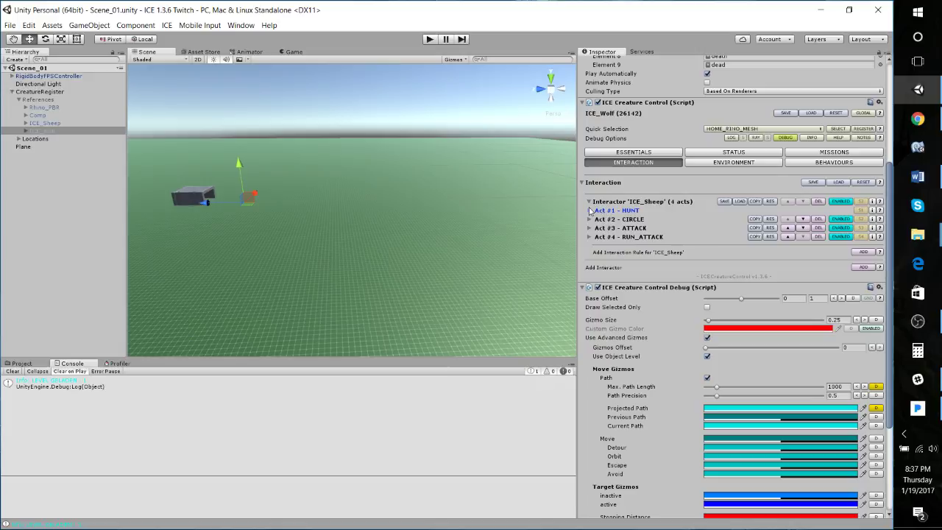
- Compare the target selection criteria and move specifications of the HUNT and CIRCLE acts in ICE_Wolf's ICE_Sheep interactor
left_click(683, 212)
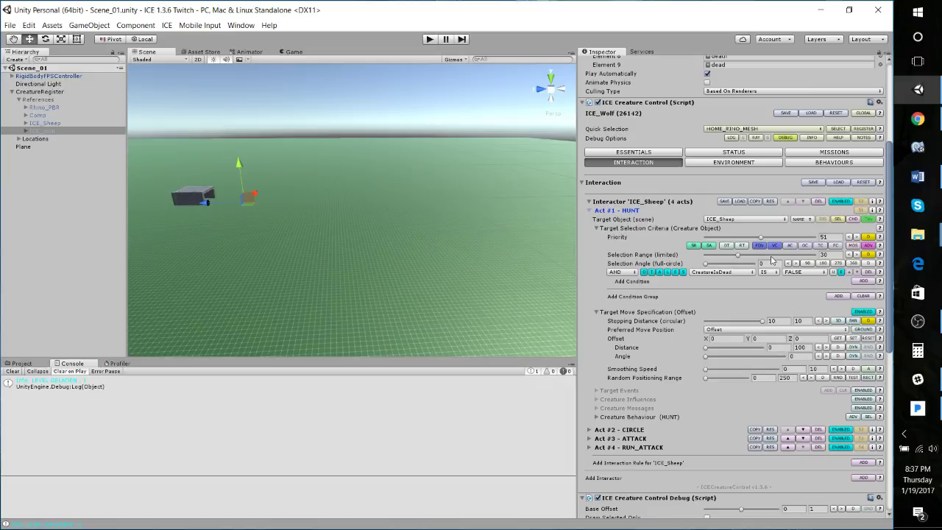
scroll(699, 269, "down", 2)
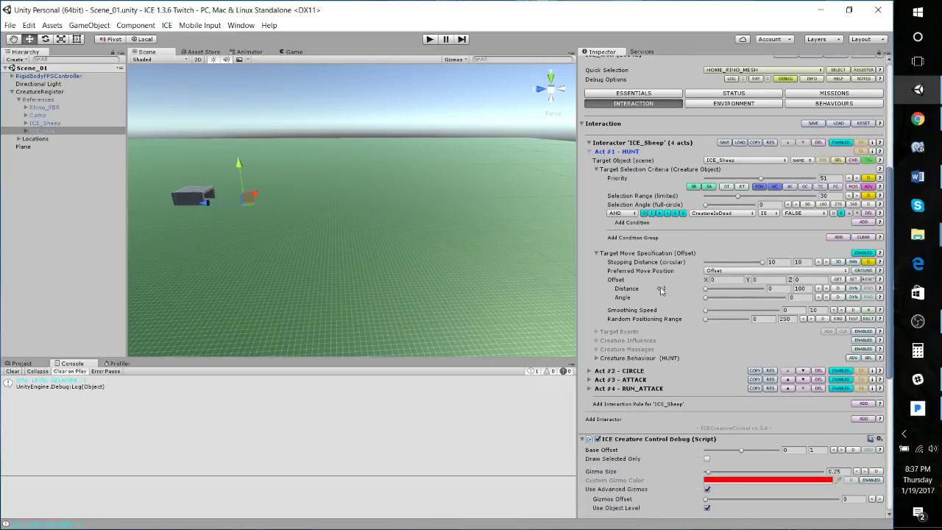
left_click(591, 371)
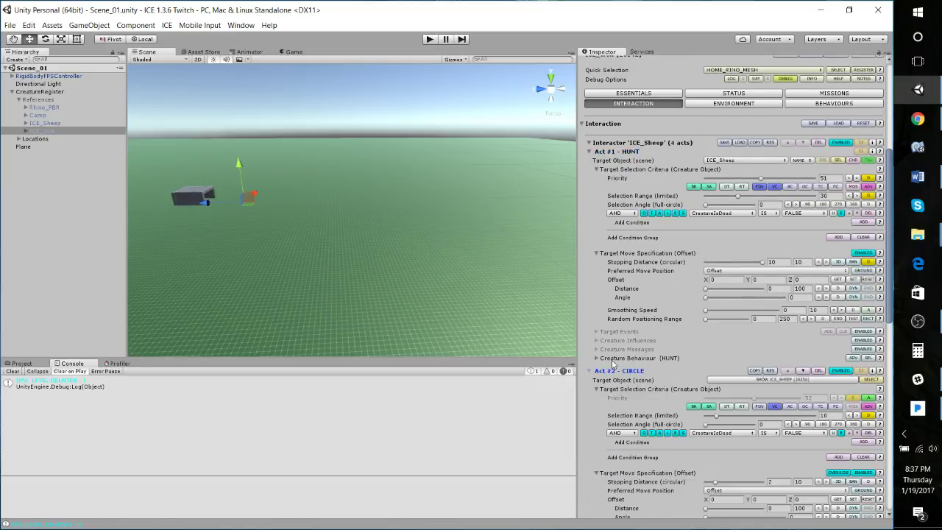
scroll(631, 310, "down", 3)
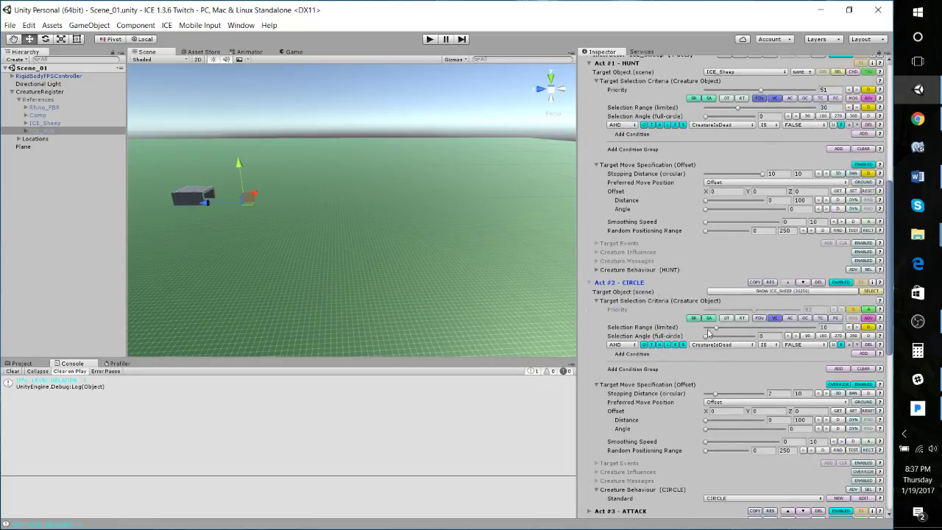
scroll(707, 337, "down", 1)
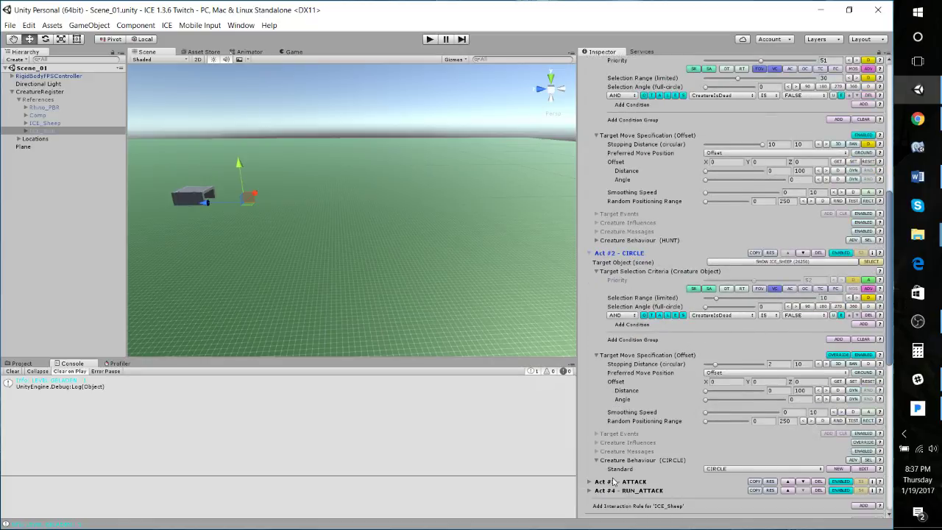
- Open the CIRCLE act's standard behaviour for editing and examine its velocity and orbit movement settings
left_click(864, 469)
scroll(628, 427, "down", 5)
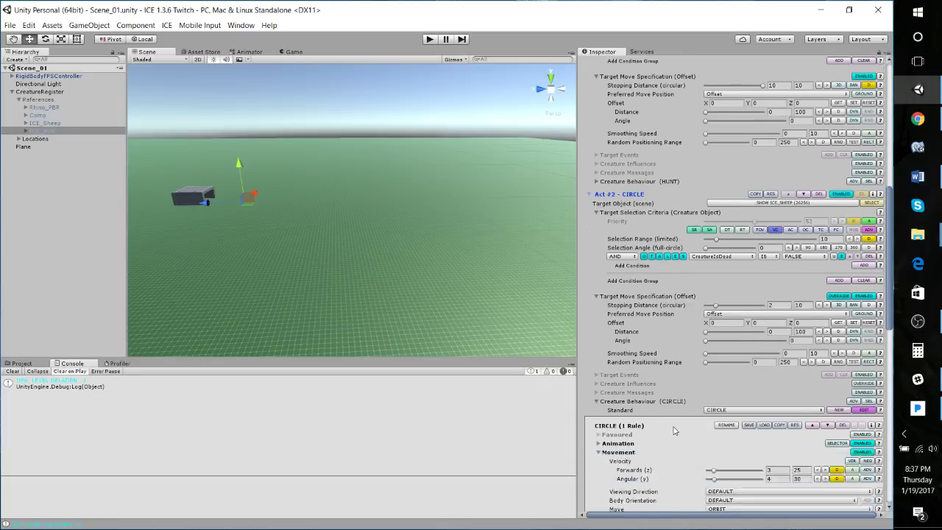
left_click(620, 365)
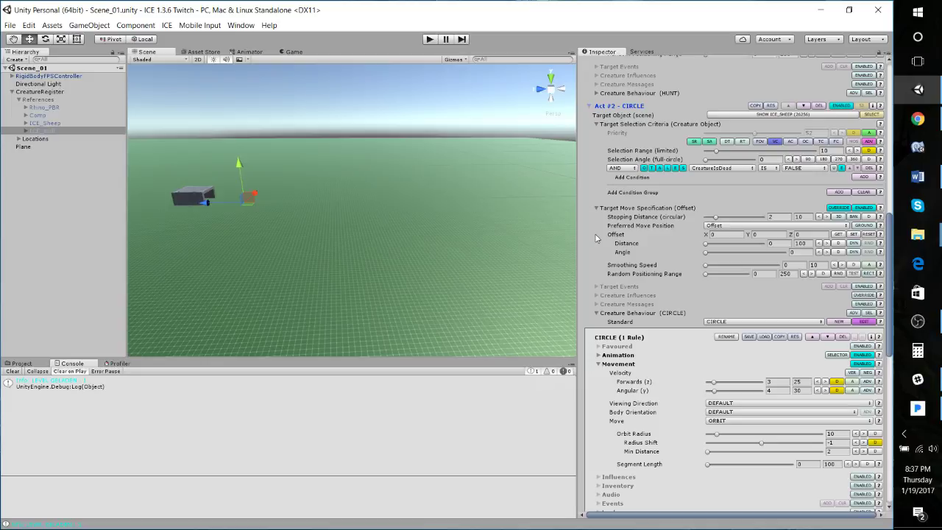
scroll(685, 405, "down", 1)
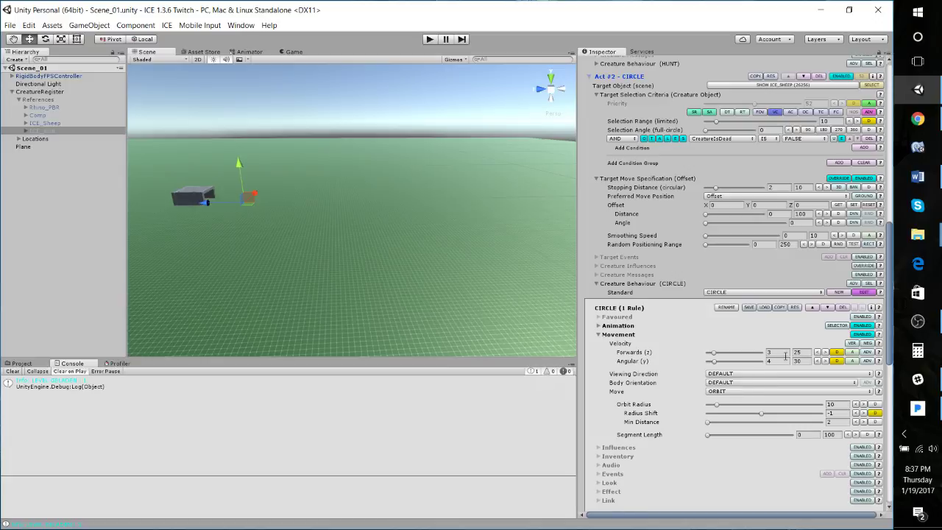
scroll(652, 198, "up", 2)
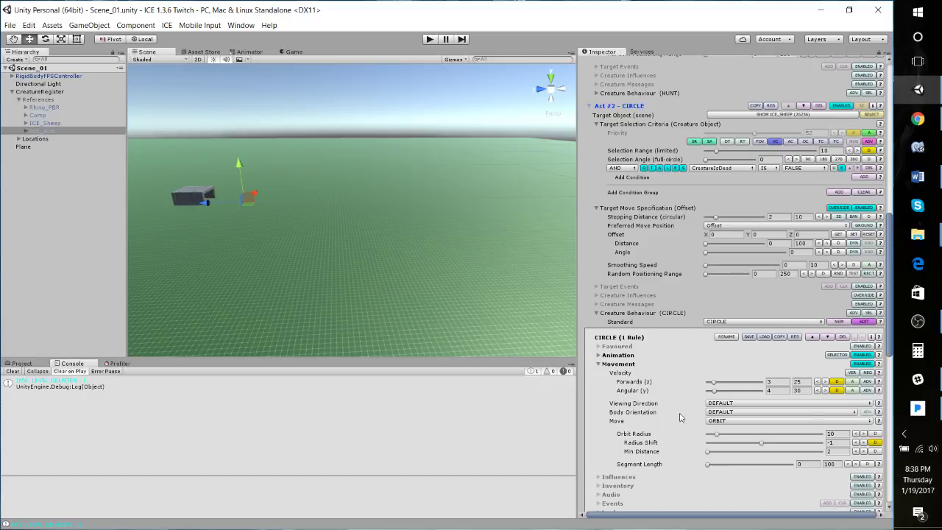
scroll(696, 421, "down", 1)
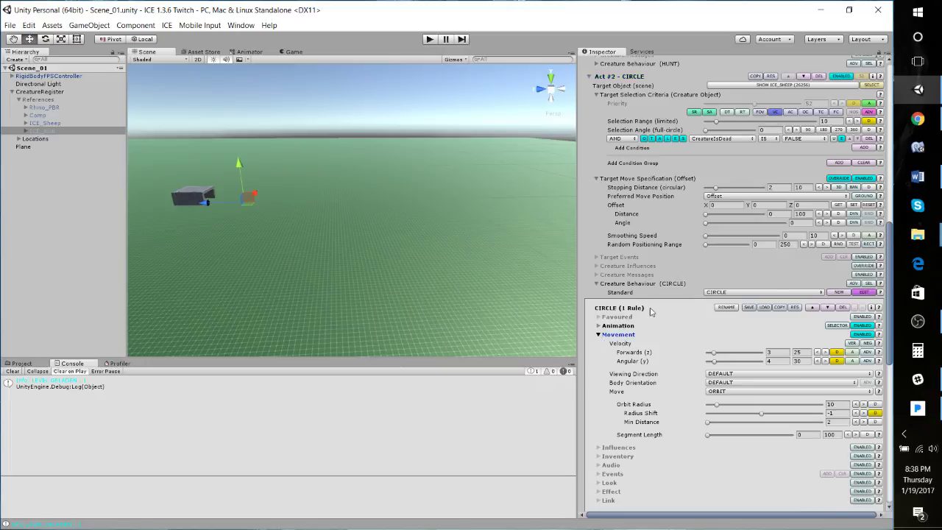
left_click(600, 336)
scroll(646, 303, "up", 10)
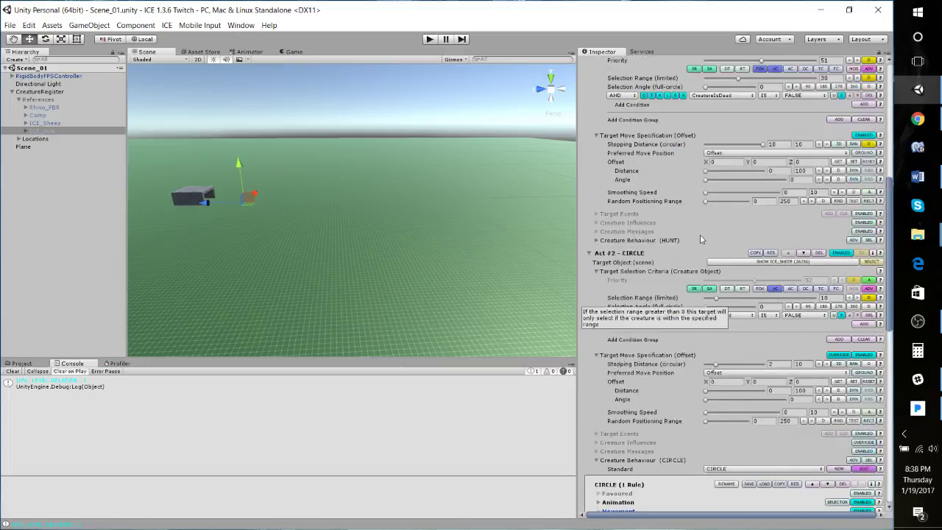
scroll(624, 346, "down", 10)
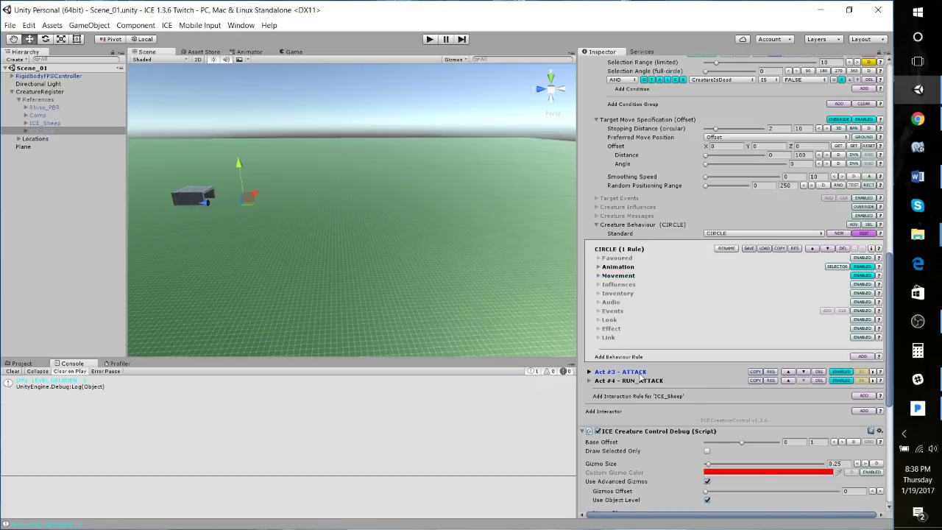
- Examine the selection range and creature behaviour conditions of the ATTACK and RUN_ATTACK acts
left_click(589, 373)
scroll(623, 388, "down", 3)
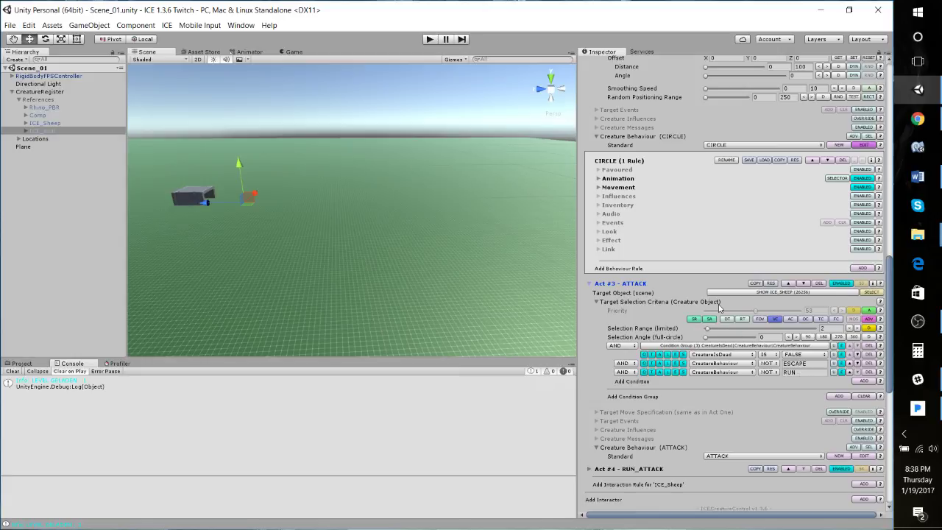
scroll(637, 397, "down", 3)
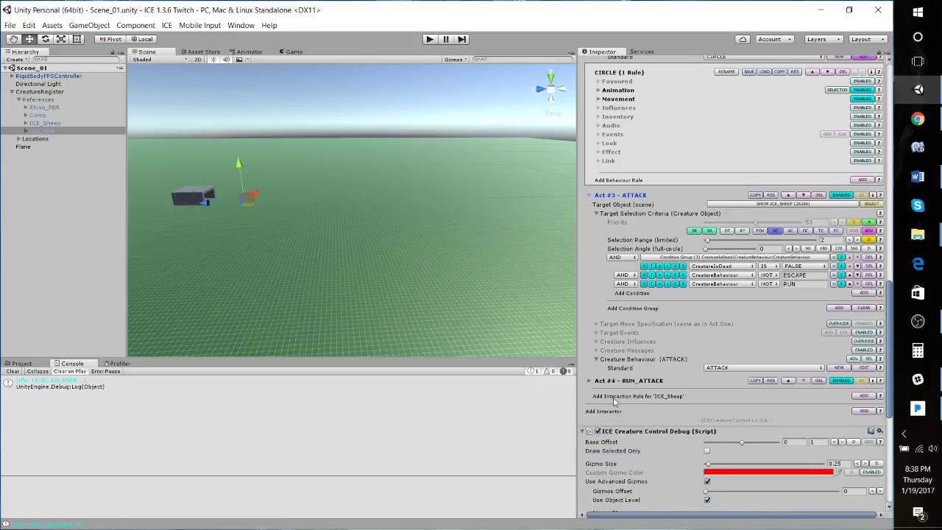
scroll(652, 383, "down", 3)
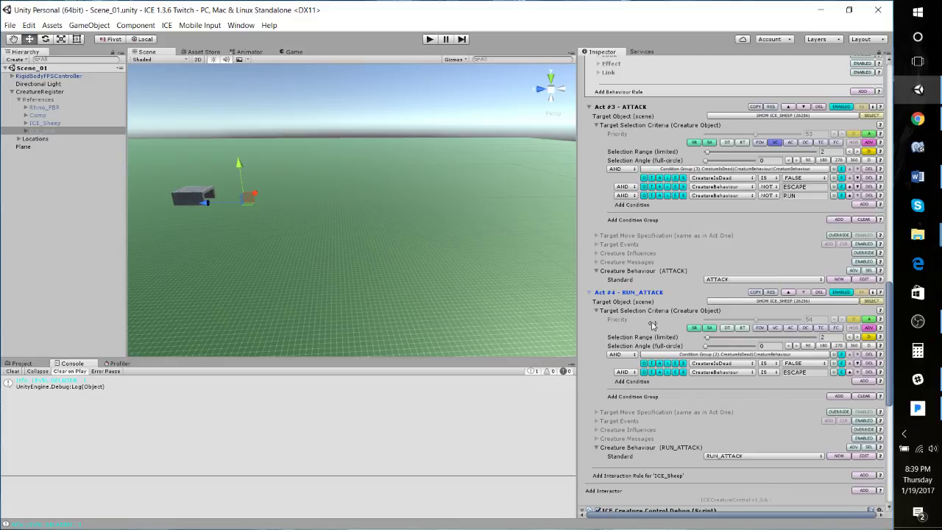
scroll(667, 339, "up", 3)
scroll(674, 346, "up", 2)
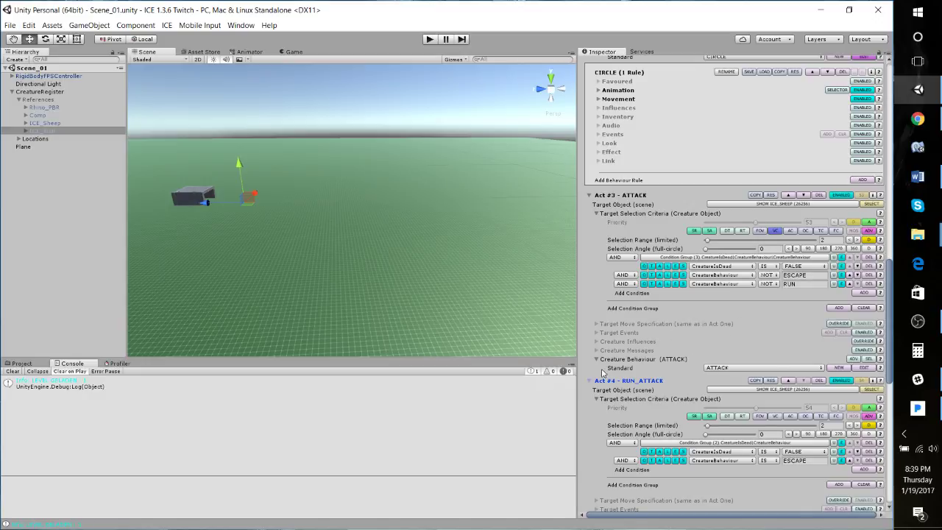
scroll(703, 350, "down", 8)
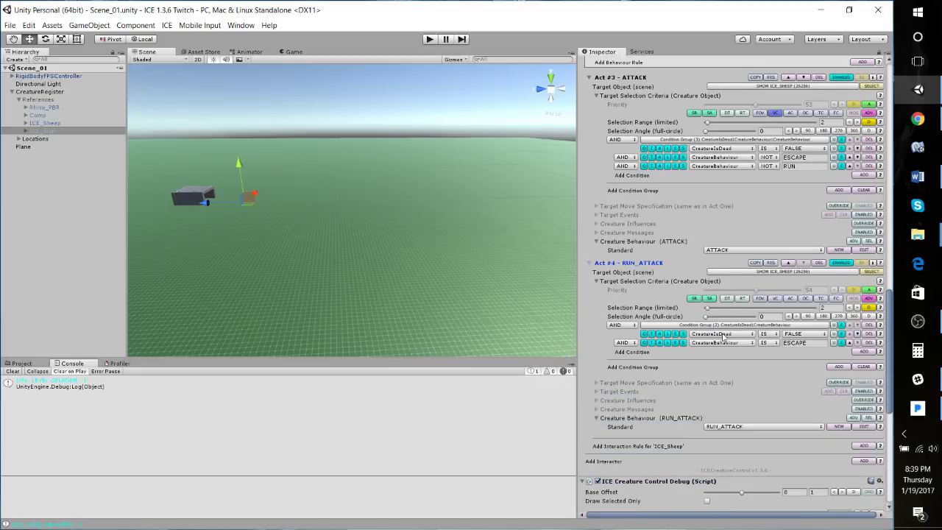
scroll(726, 336, "up", 8)
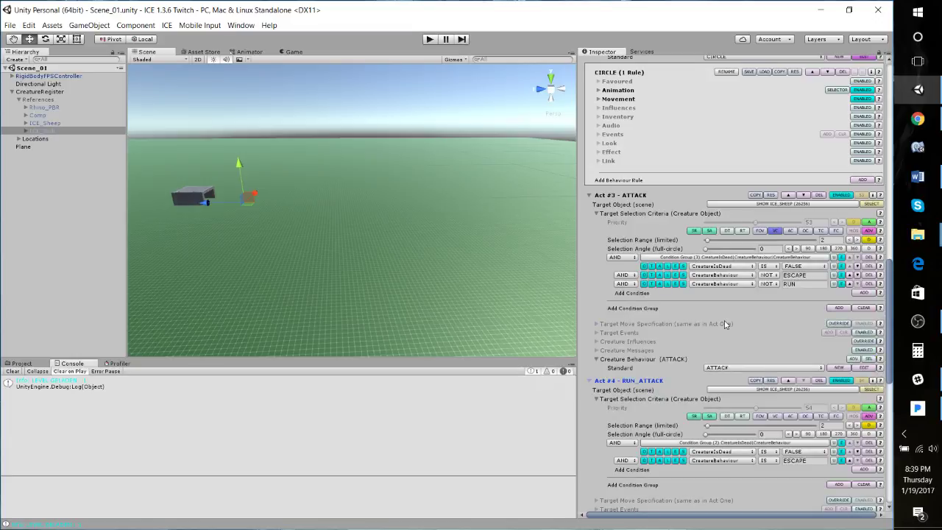
scroll(724, 324, "up", 6)
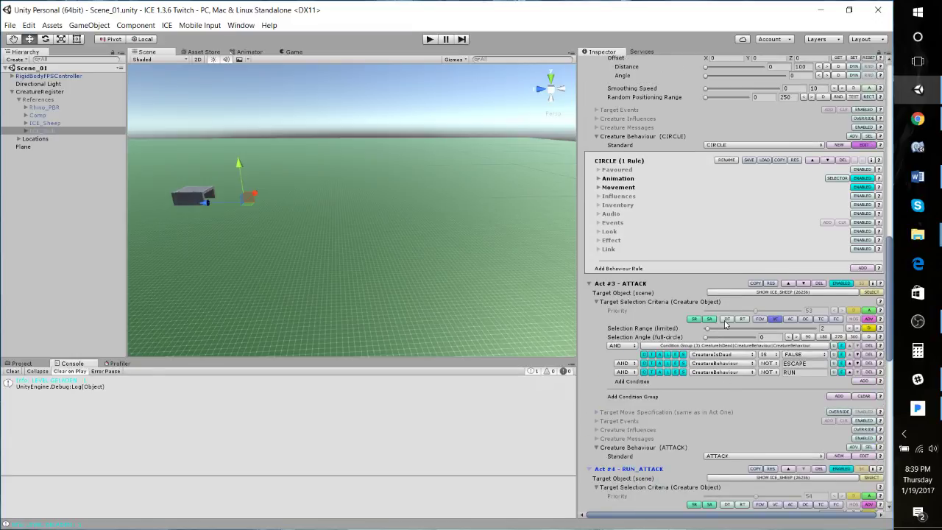
- Go to ICE_Wolf's missions, collapse the Escort Mission, and enable and expand the Outpost Mission
scroll(663, 299, "up", 20)
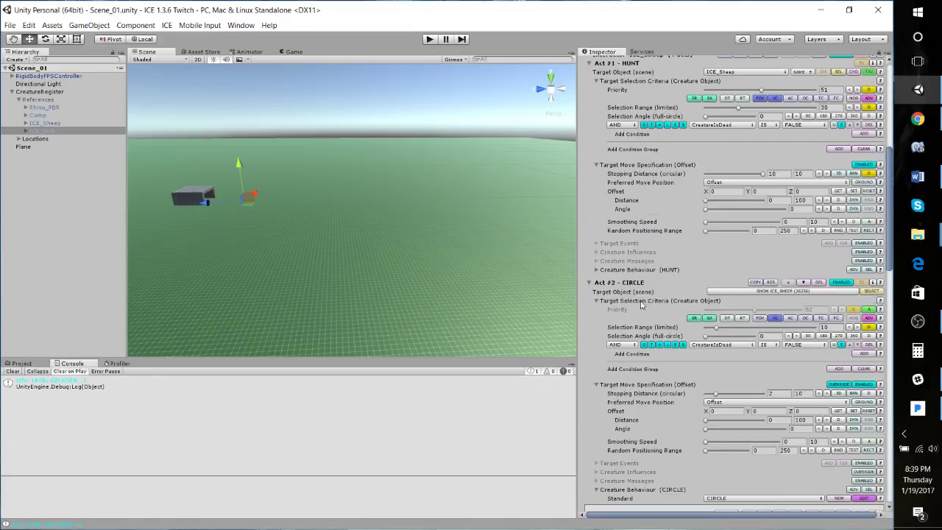
scroll(674, 297, "up", 12)
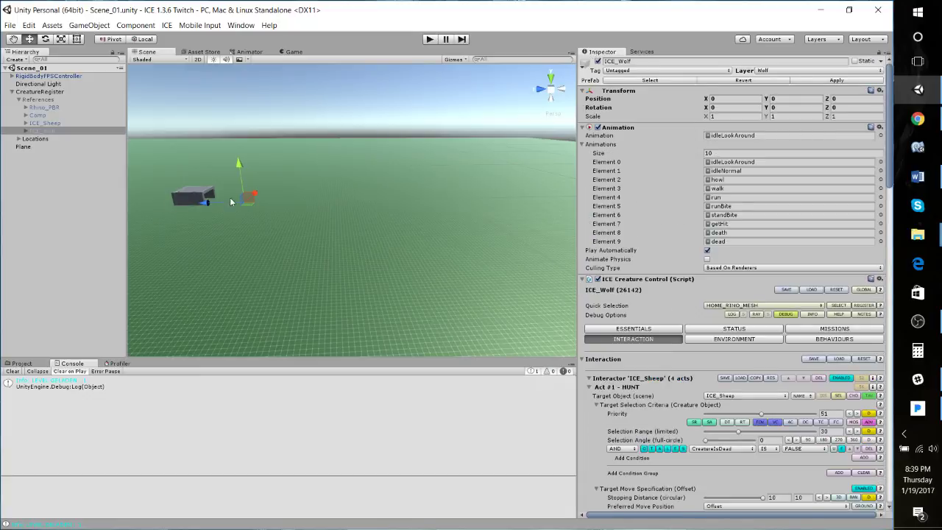
left_click(839, 329)
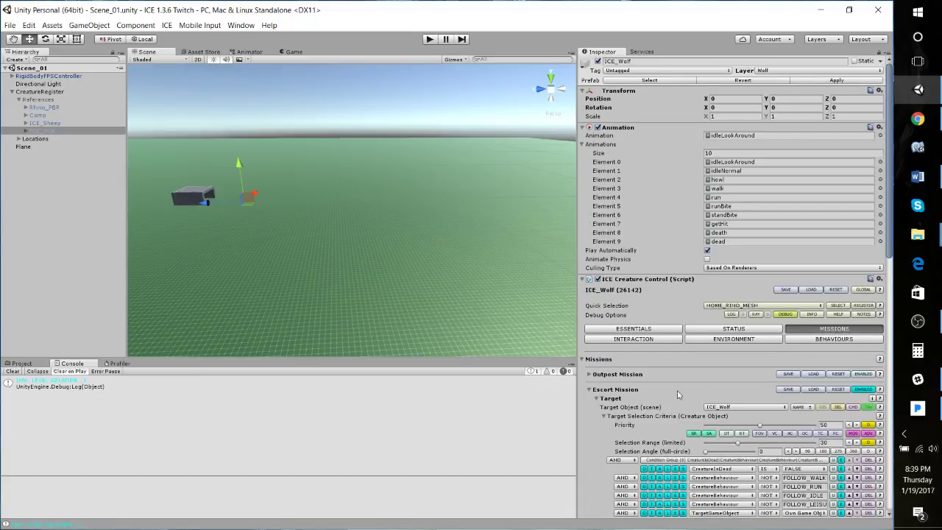
left_click(611, 391)
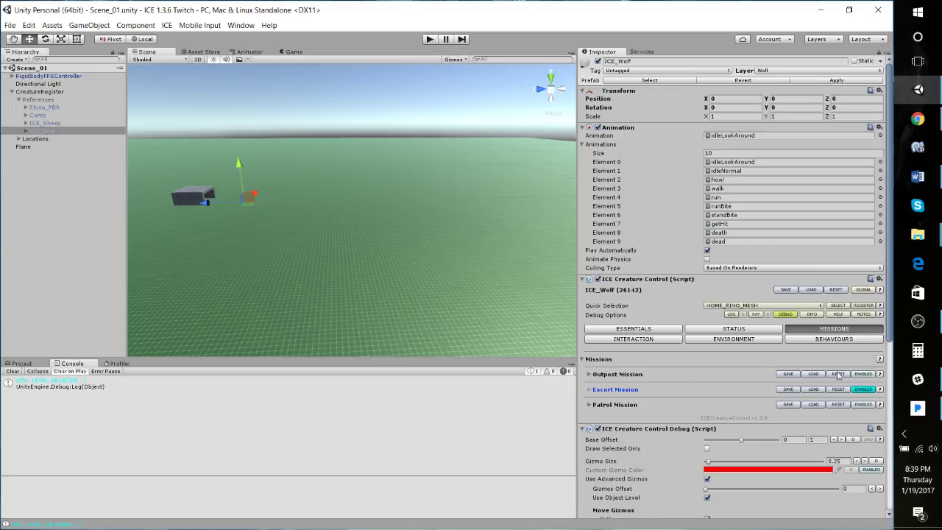
left_click(863, 374)
left_click(593, 375)
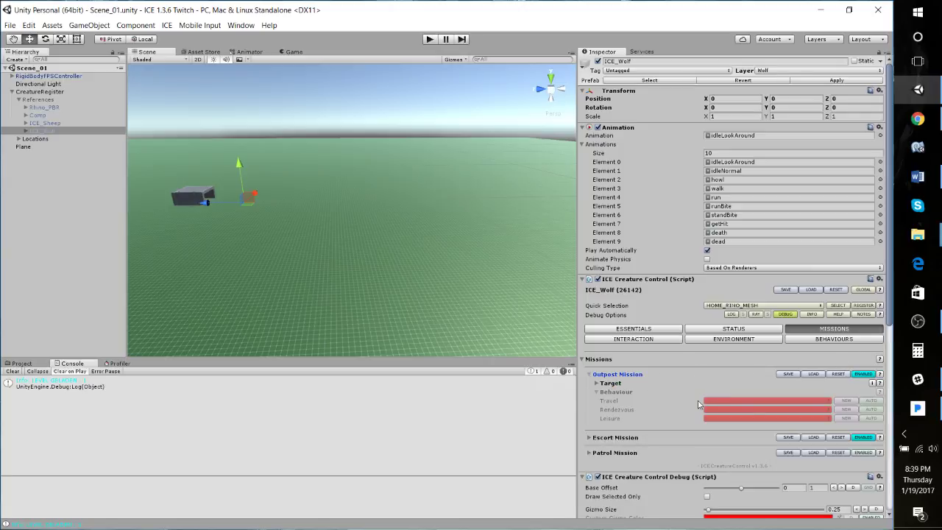
- Set the Outpost Mission's target object to HOME_ICE_SHEEP
left_click(597, 384)
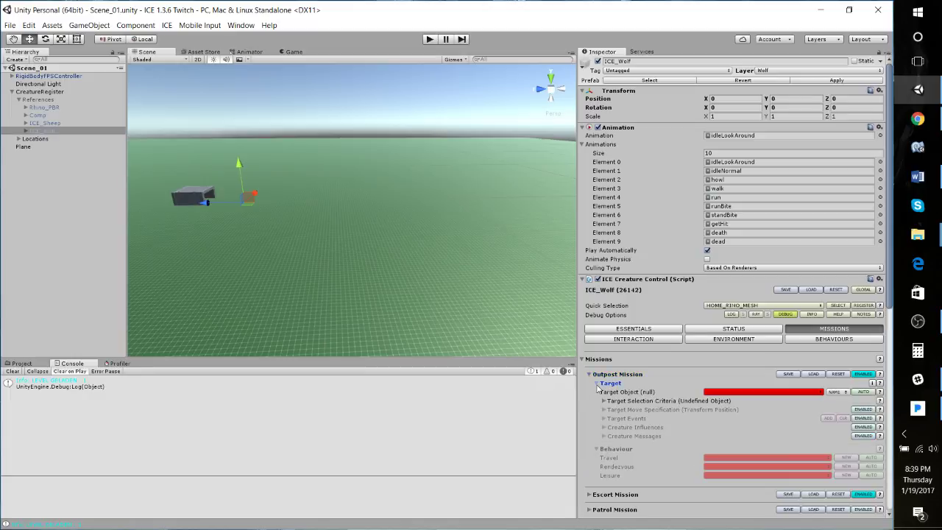
left_click(780, 393)
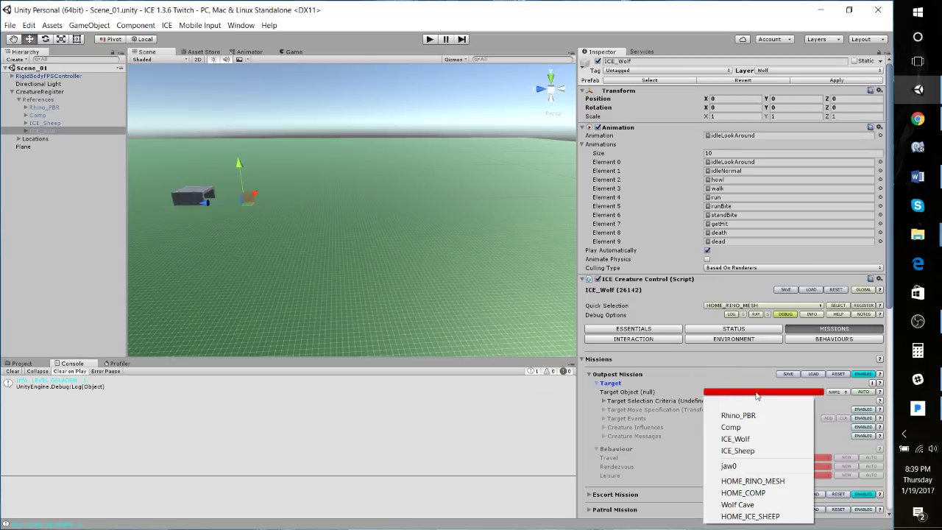
left_click(758, 517)
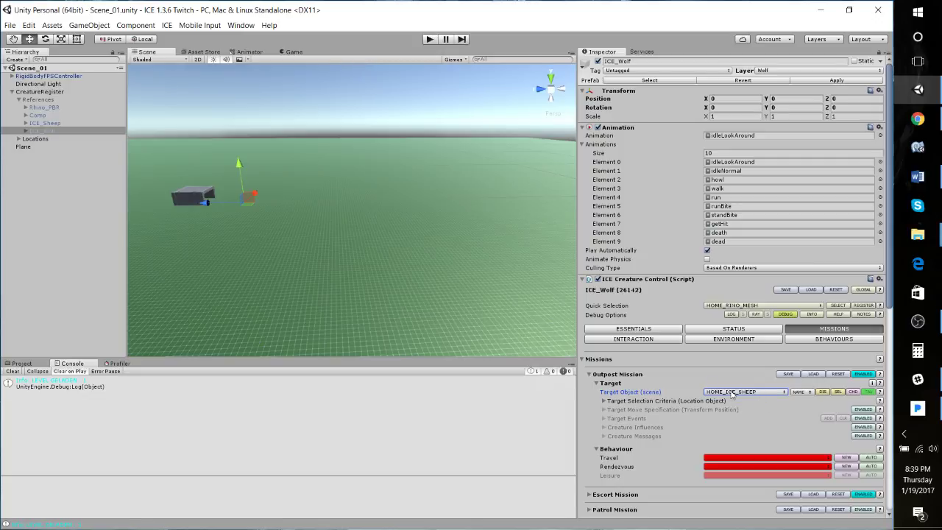
- Set the priority in the Outpost Mission's target selection criteria to 49
scroll(634, 412, "down", 3)
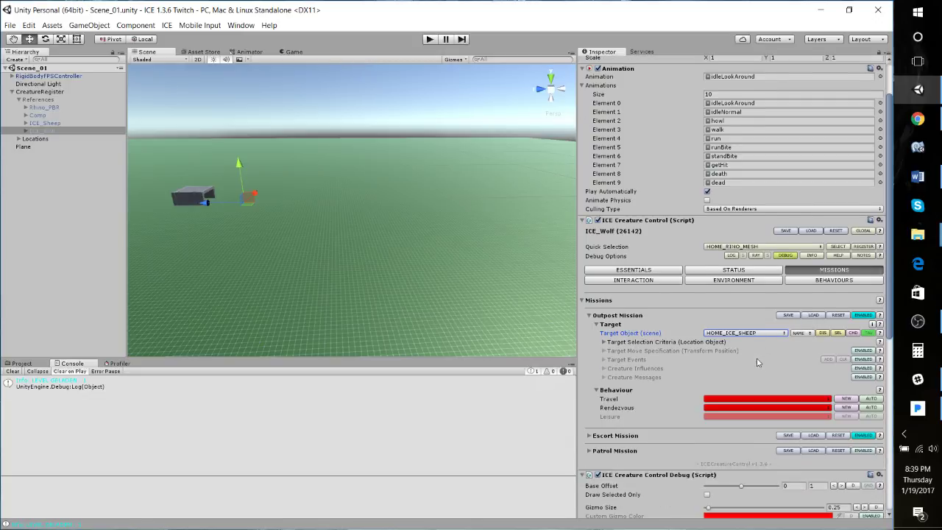
left_click(603, 343)
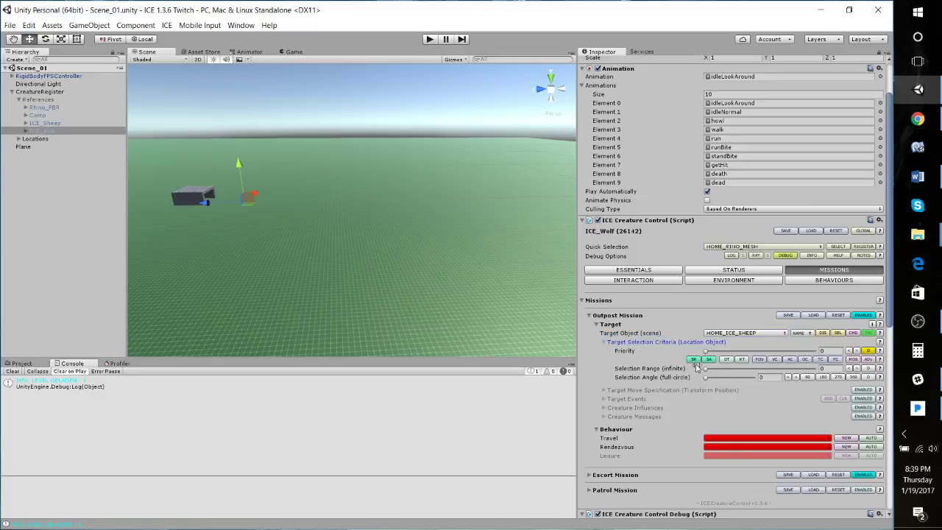
left_click(839, 354)
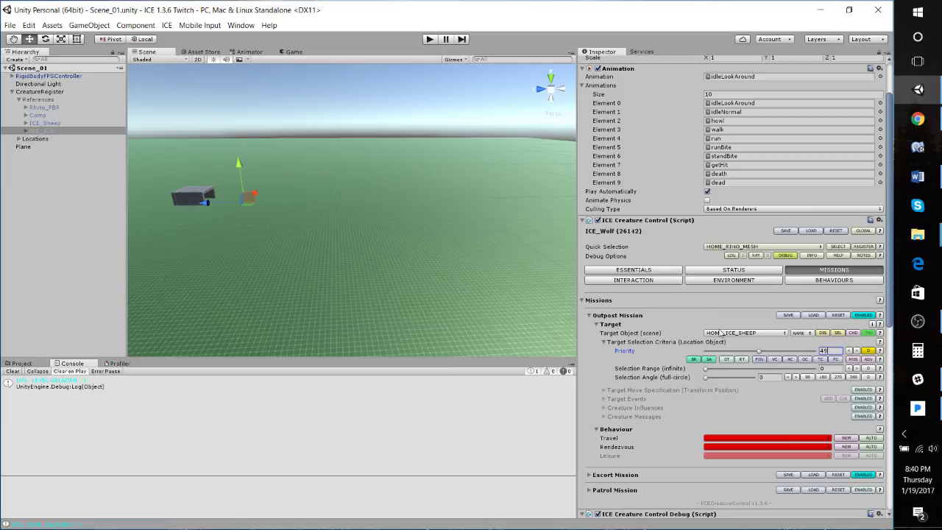
scroll(765, 357, "down", 2)
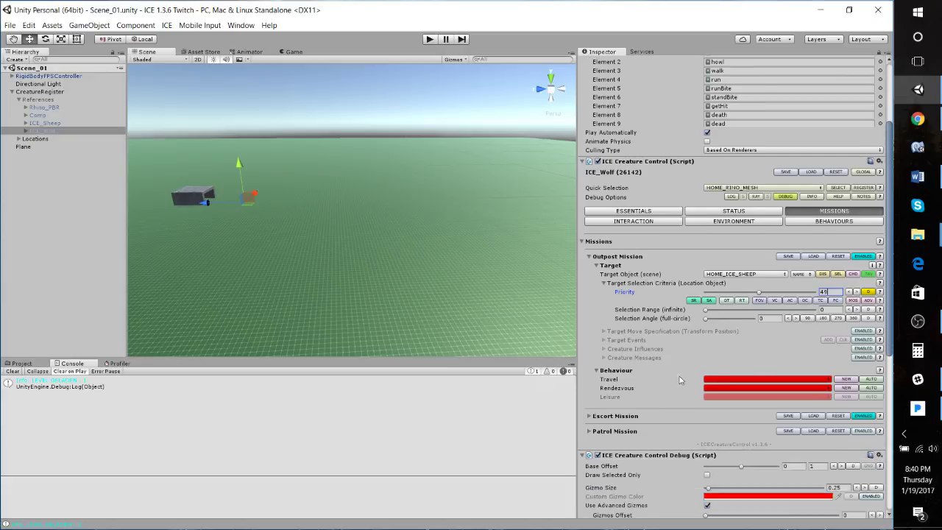
- Set the wolf's Outpost Mission behaviours to WALK for Travel and IDLE for Rendezvous
left_click(719, 381)
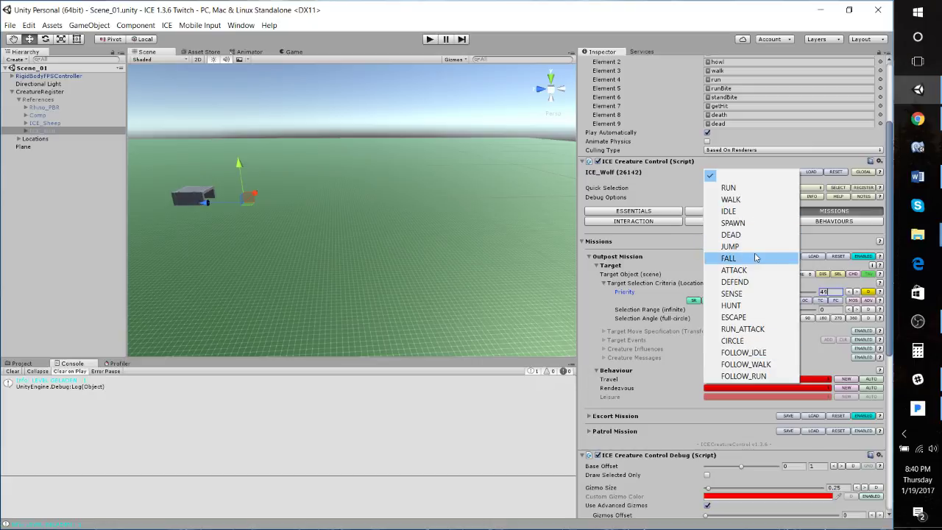
left_click(614, 376)
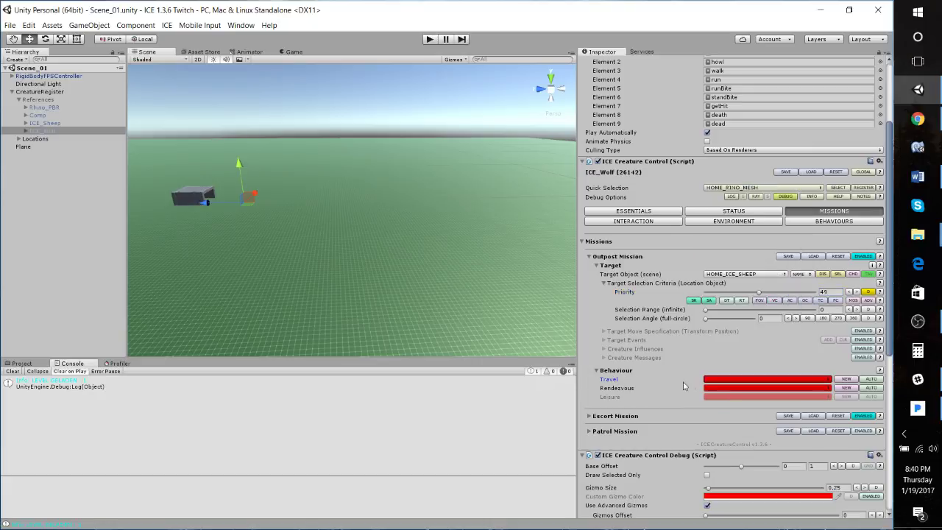
left_click(733, 388)
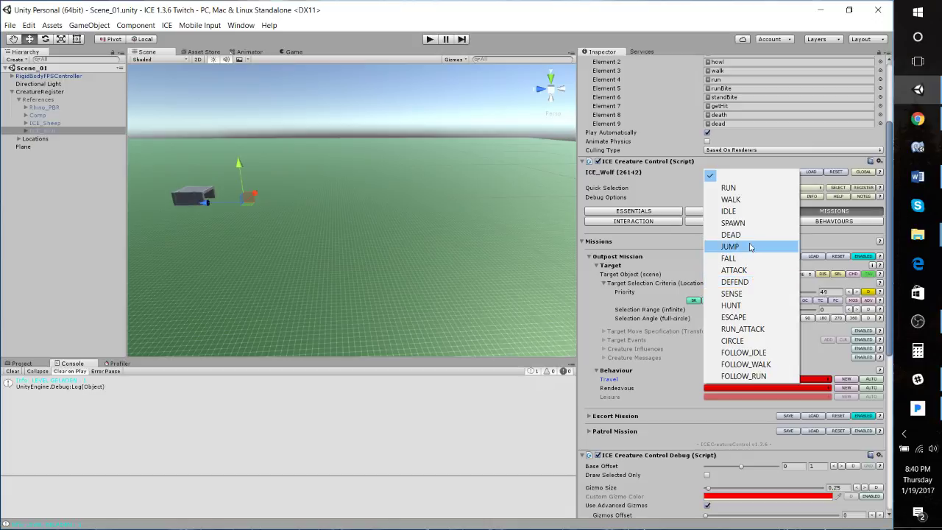
left_click(752, 200)
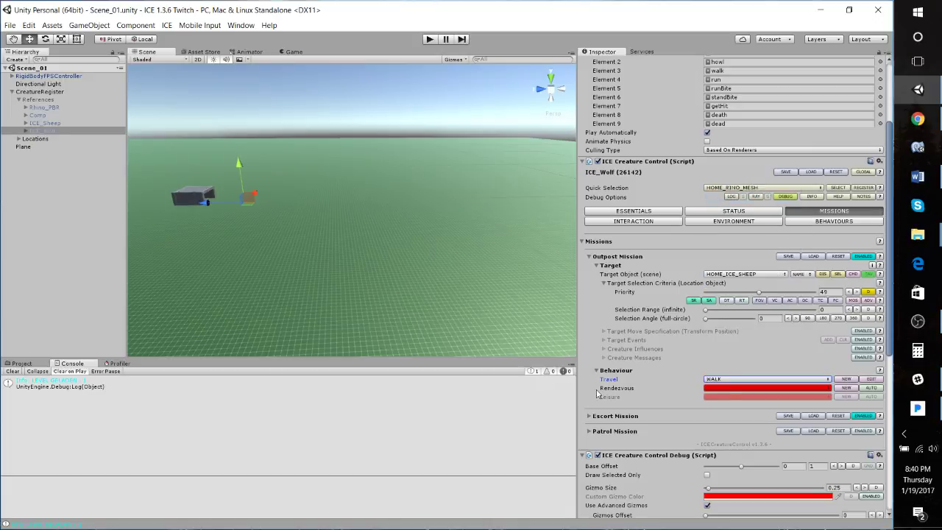
left_click(736, 390)
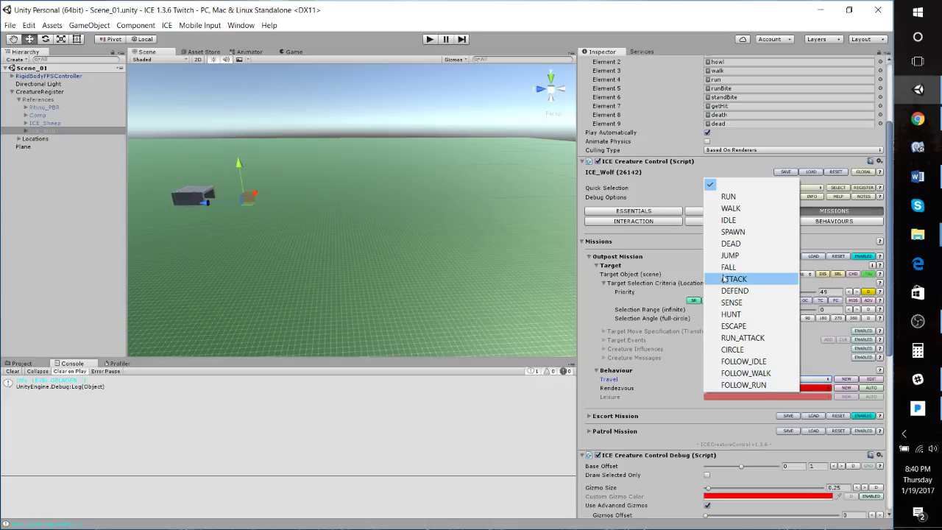
left_click(737, 222)
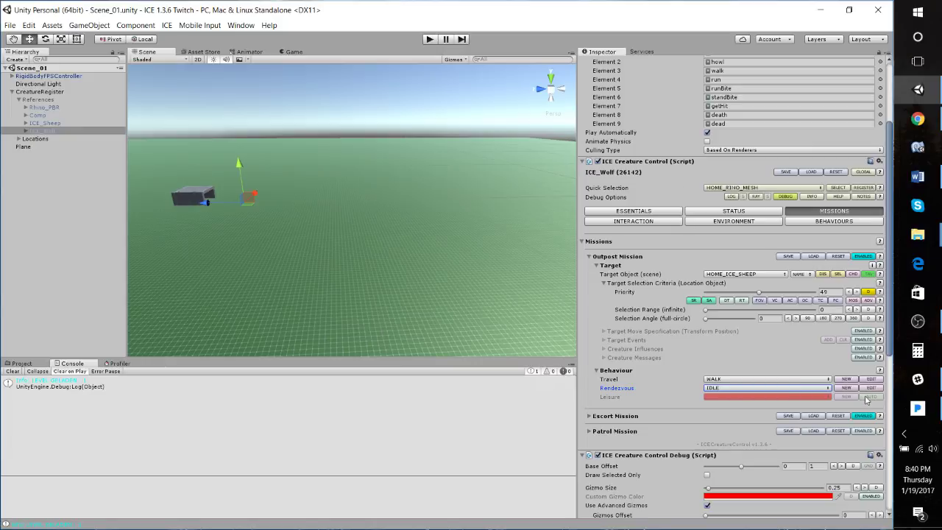
- Enable the Outpost target's move specification with a Random Positioning Range of 50, updating position on timer and on activate
left_click(604, 332)
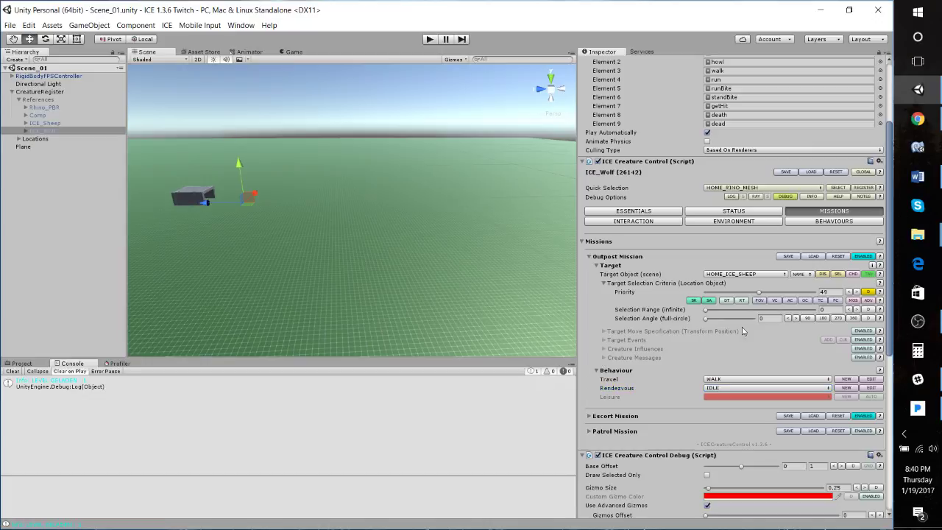
left_click(866, 332)
scroll(773, 396, "down", 2)
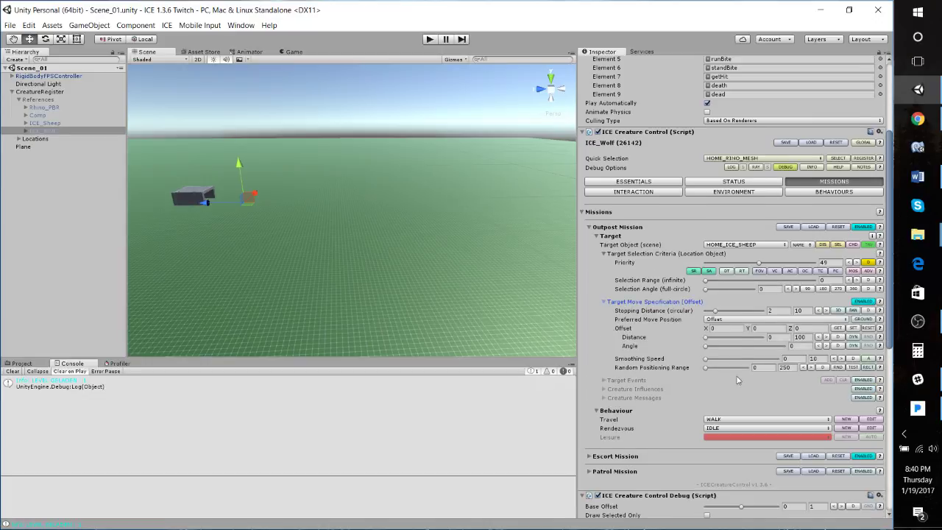
left_click(762, 367)
type("50")
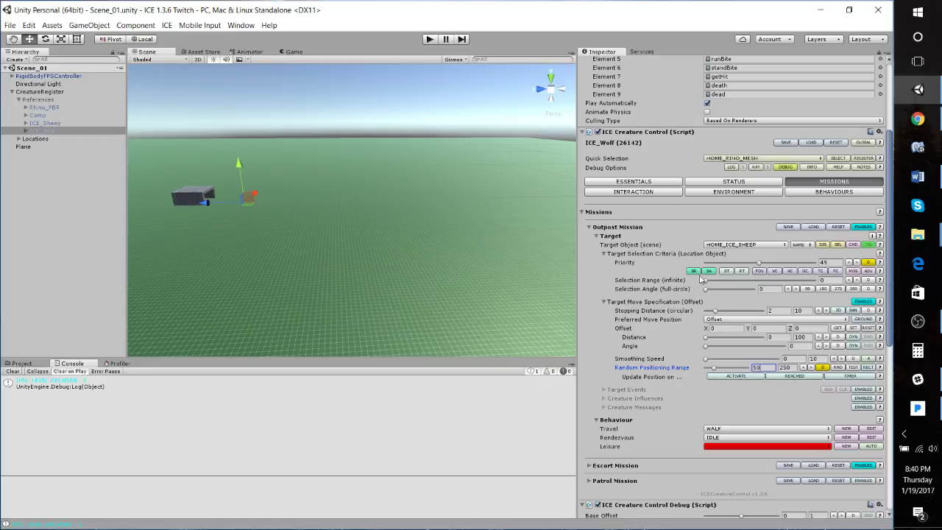
left_click(852, 376)
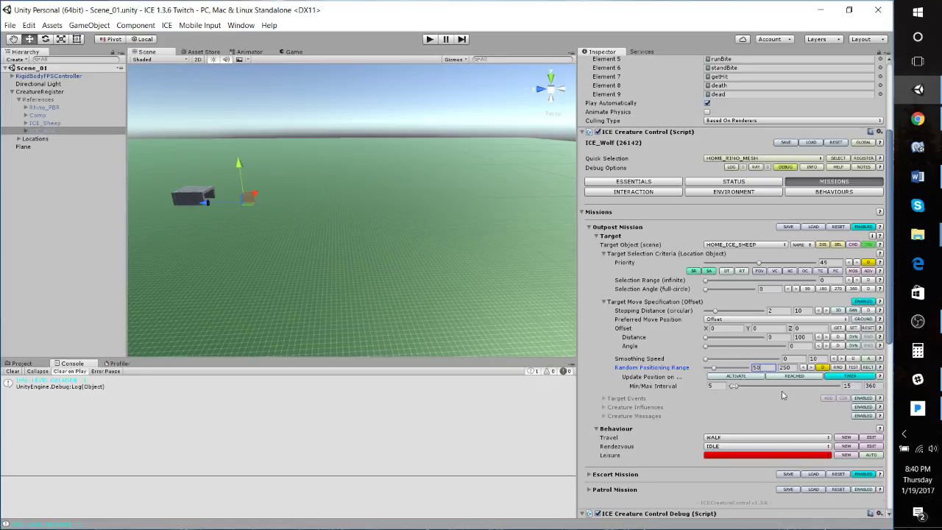
left_click(740, 377)
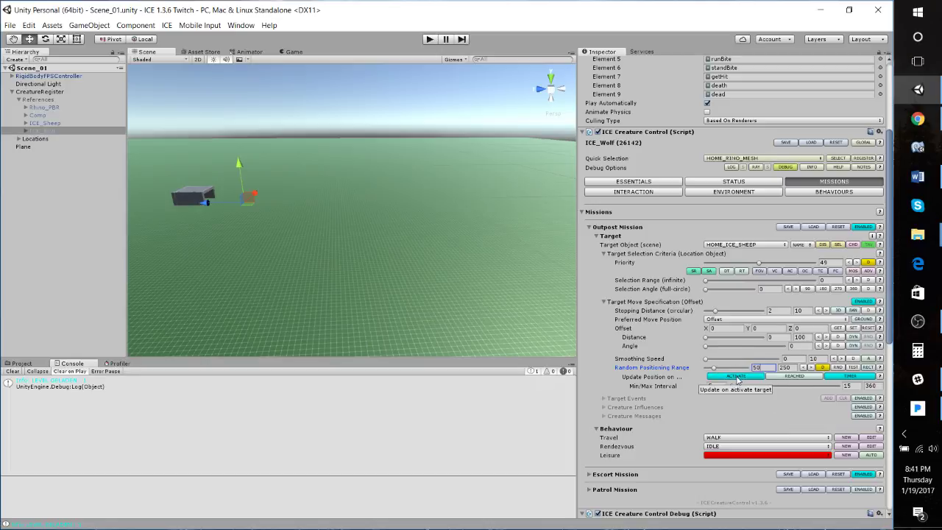
- Set the Outpost Mission's Leisure behaviour to WALK and collapse its target settings
scroll(737, 385, "down", 2)
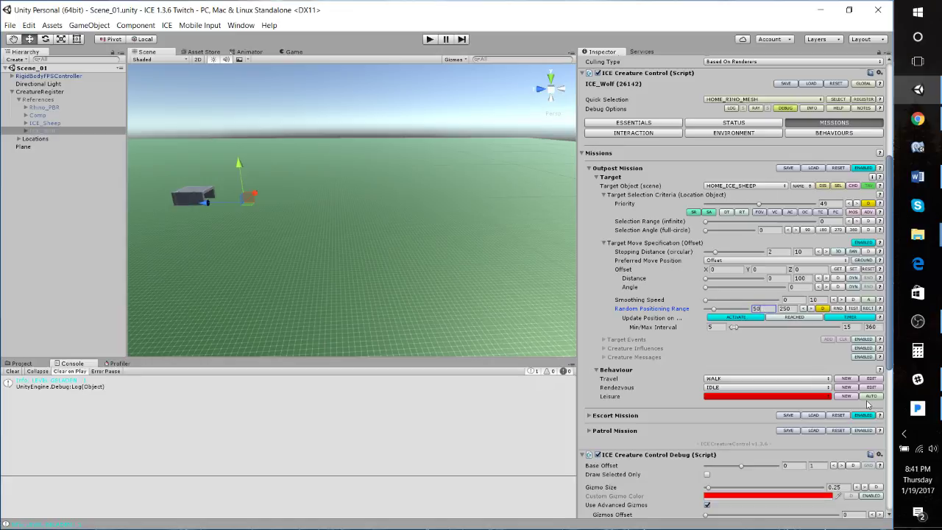
left_click(827, 398)
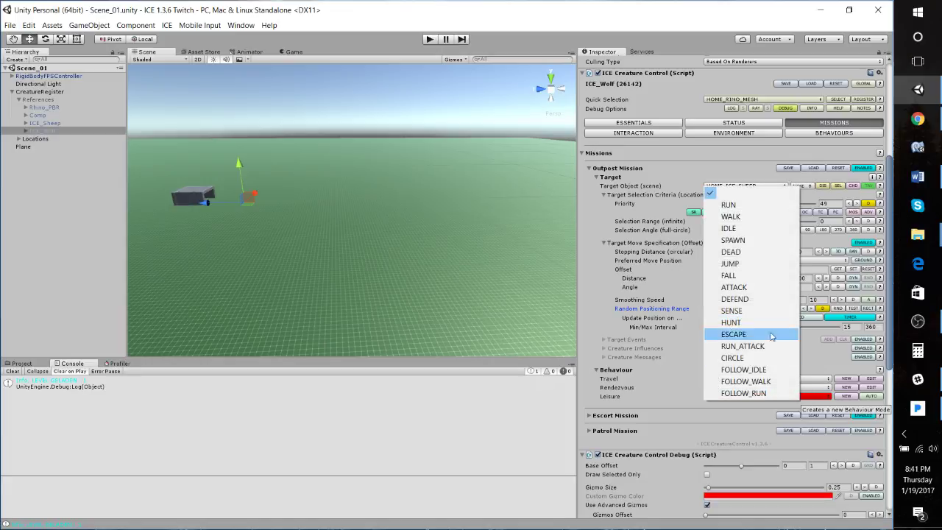
left_click(732, 217)
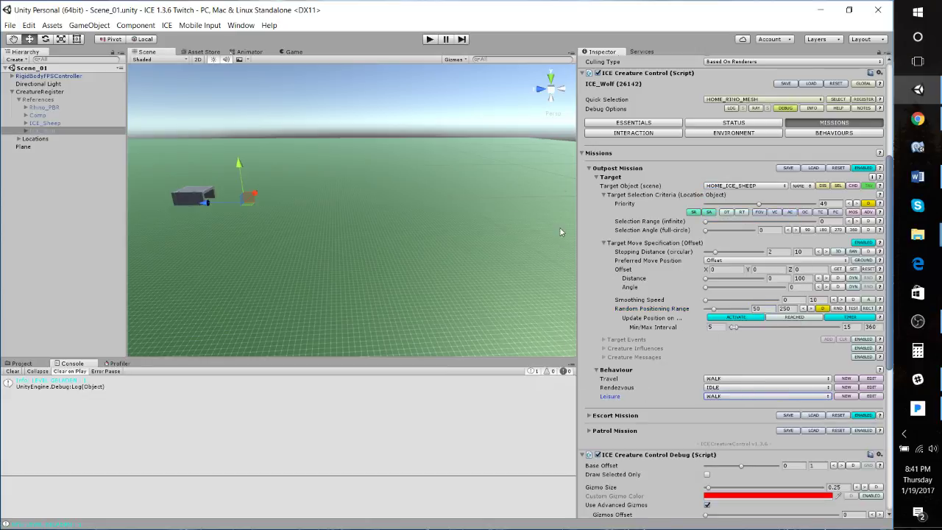
scroll(652, 375, "down", 2)
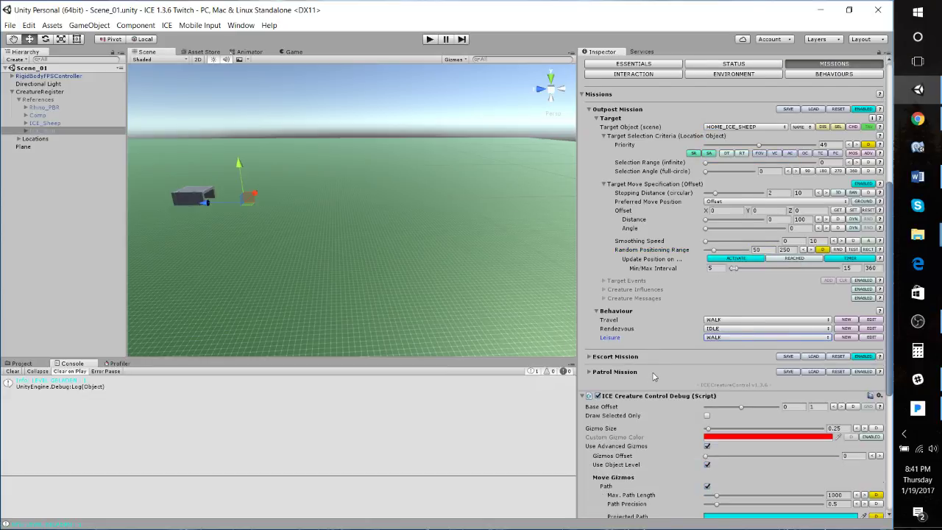
scroll(770, 298, "up", 3)
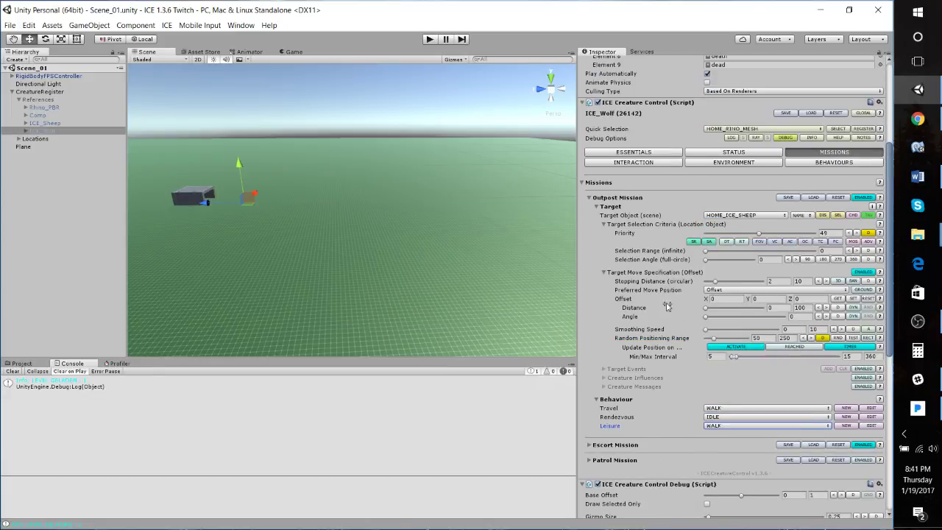
left_click(593, 207)
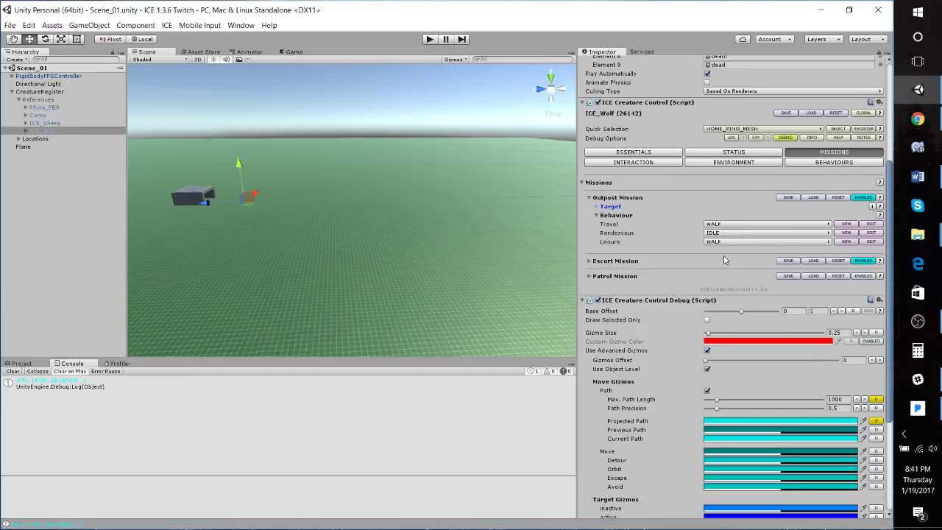
scroll(724, 260, "up", 6)
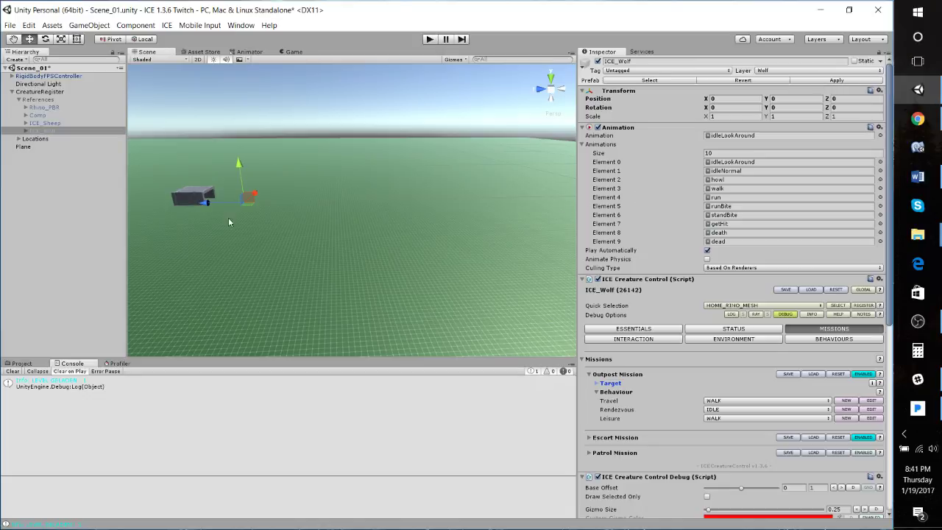
- Save the scene and test the creatures in play mode, stopping the game when finished
key("ctrl+s")
left_click(430, 40)
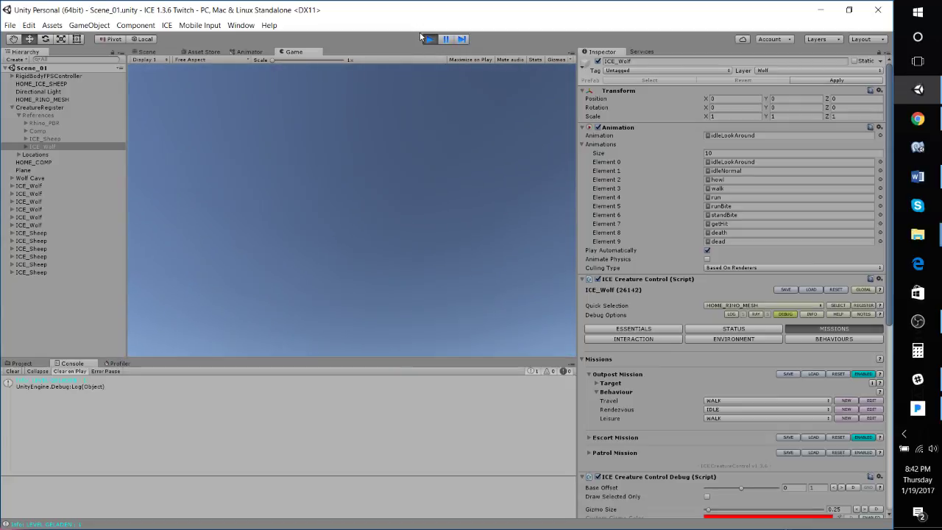
left_click(429, 39)
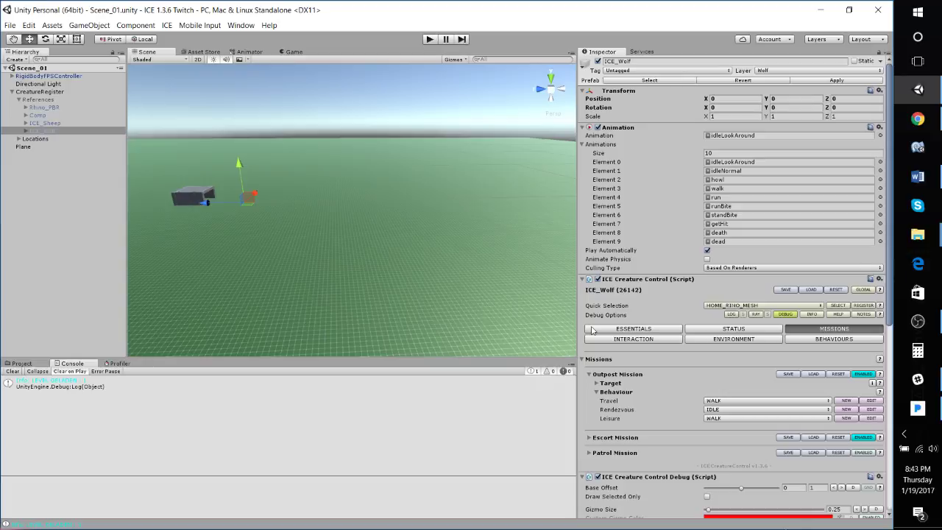
- Open the movement settings of the CIRCLE behaviour in the wolf's second interaction act against the sheep
scroll(690, 315, "down", 2)
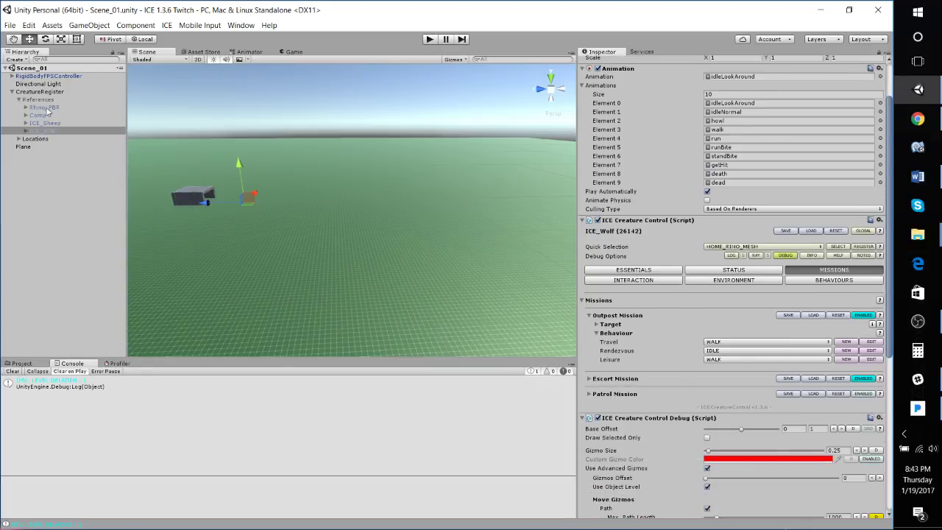
left_click(651, 283)
scroll(657, 357, "down", 12)
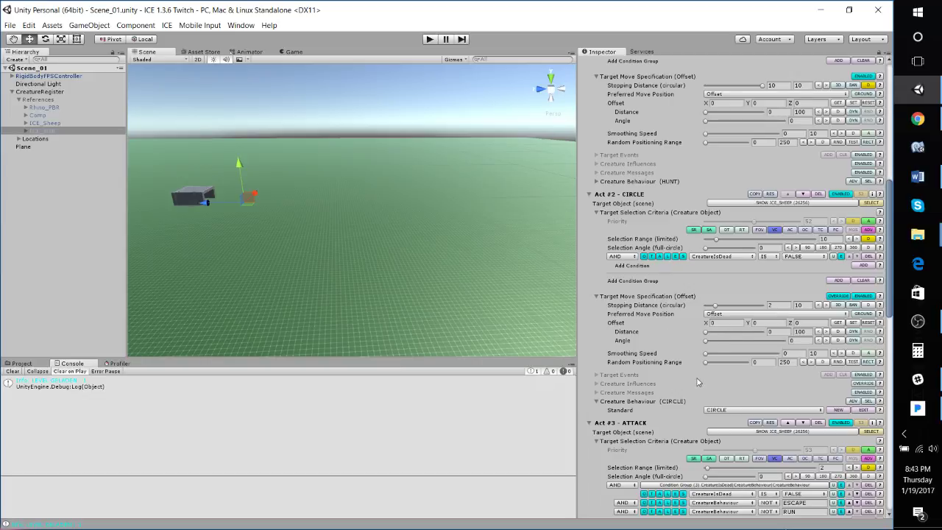
scroll(707, 383, "down", 2)
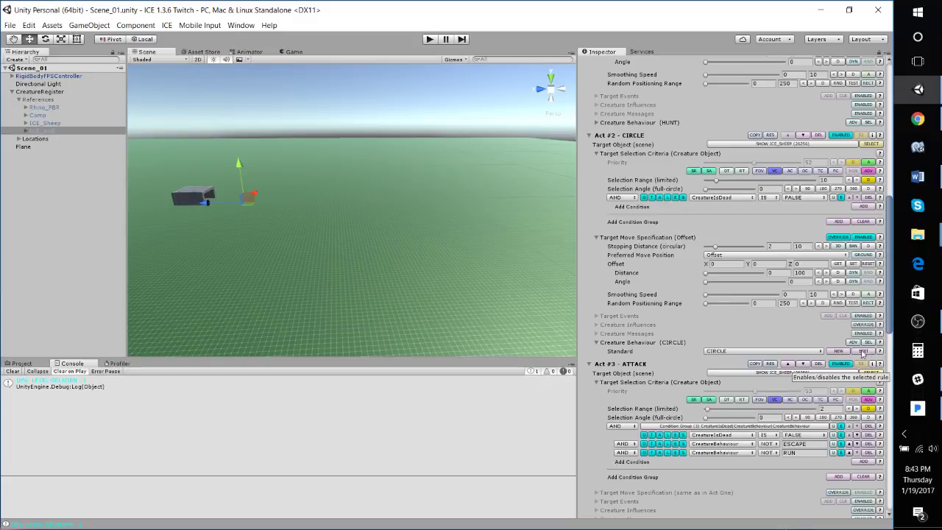
left_click(865, 354)
scroll(784, 374, "down", 1)
scroll(784, 374, "down", 1)
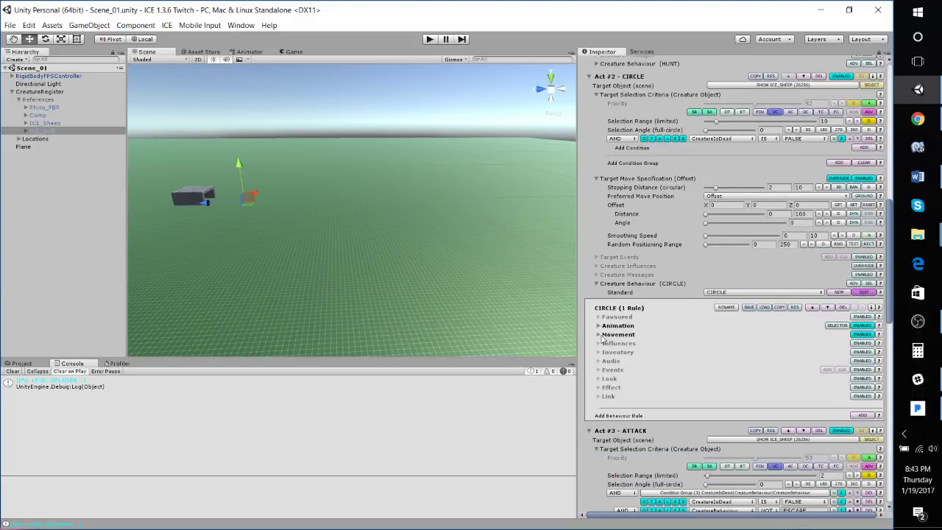
left_click(611, 335)
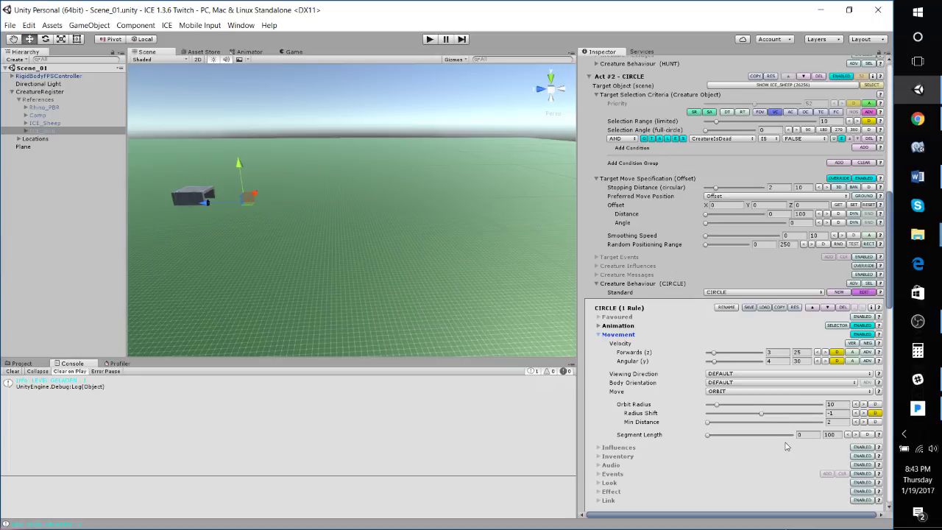
- Try Radius Shift values of 0 and -7.5 for the CIRCLE orbit movement and return it to -1
left_click(840, 413)
type("-")
left_click(789, 448)
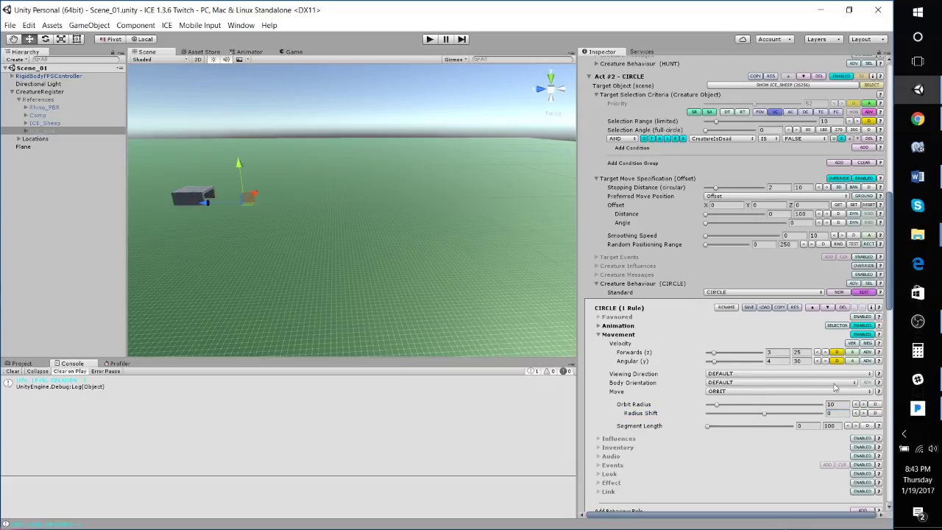
left_click_drag(765, 415, 745, 420)
left_click(839, 413)
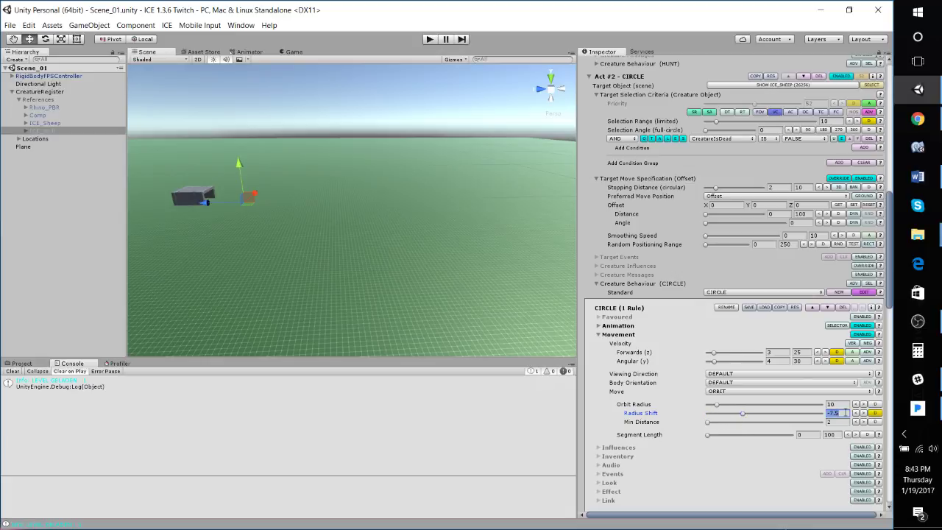
type("-")
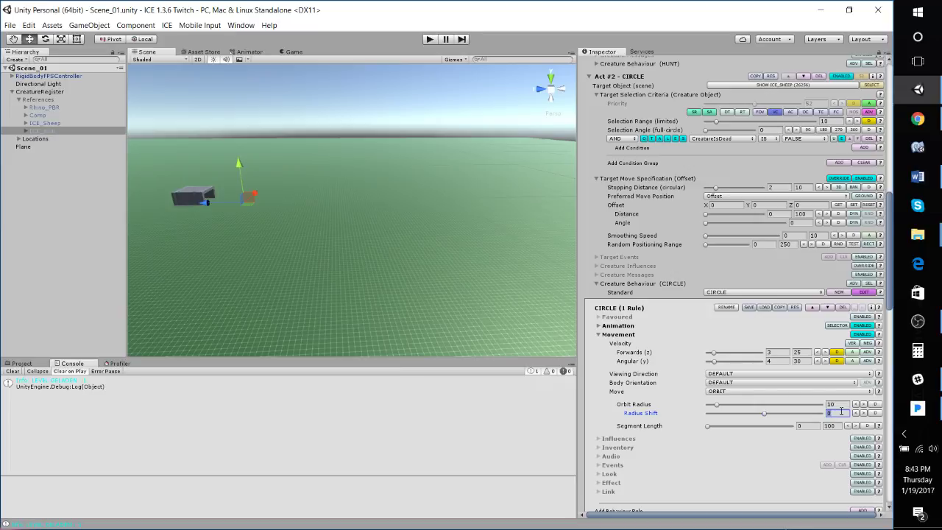
type("1")
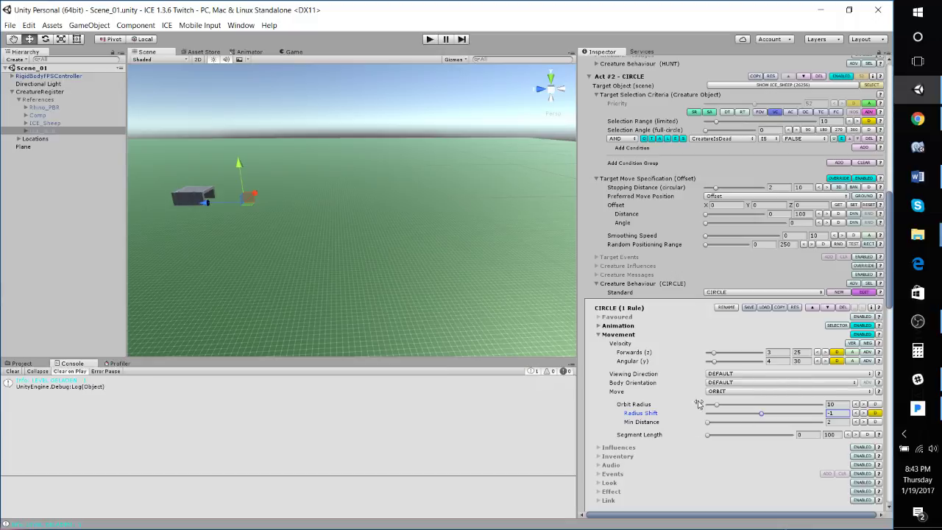
- Examine the CIRCLE act's orbit movement settings and the selection criteria of the ATTACK and RUN_ATTACK acts
scroll(700, 215, "up", 3)
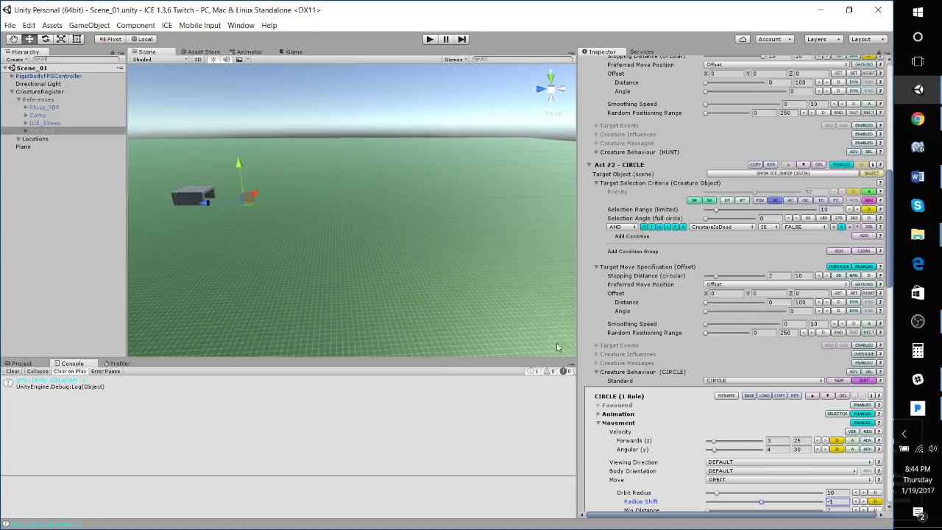
scroll(648, 388, "down", 4)
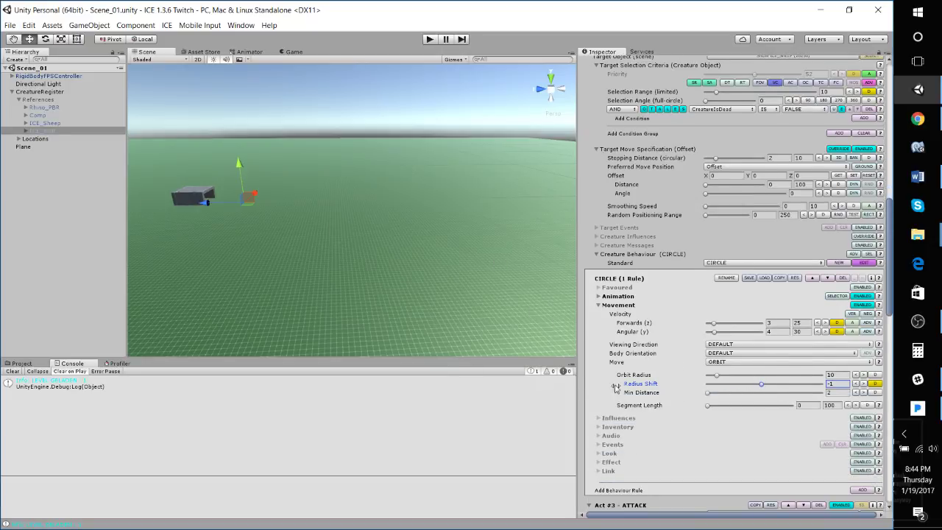
scroll(686, 381, "up", 1)
scroll(686, 380, "down", 9)
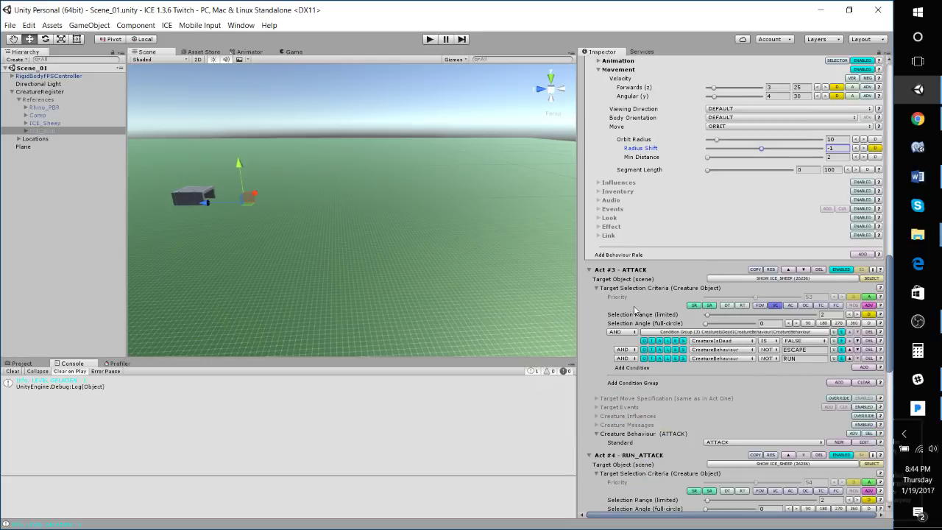
scroll(644, 335, "down", 3)
scroll(703, 274, "up", 7)
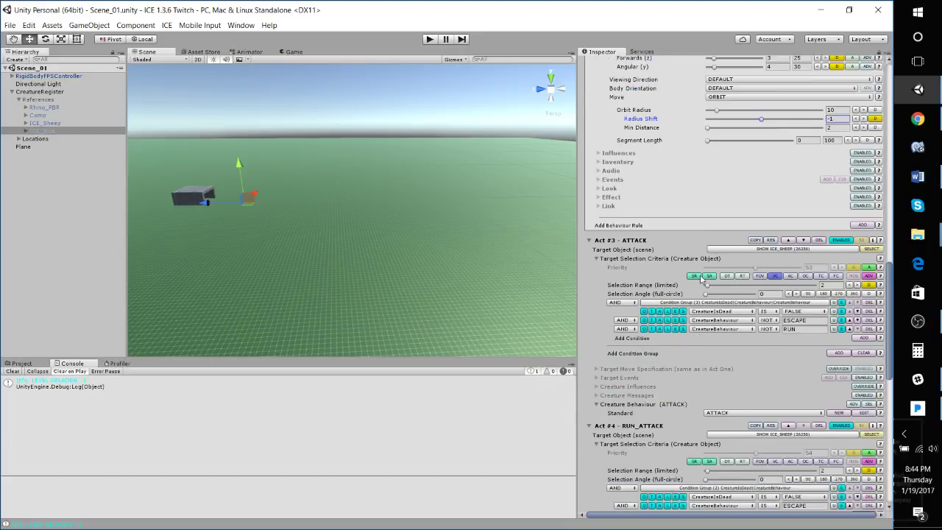
scroll(703, 274, "up", 1)
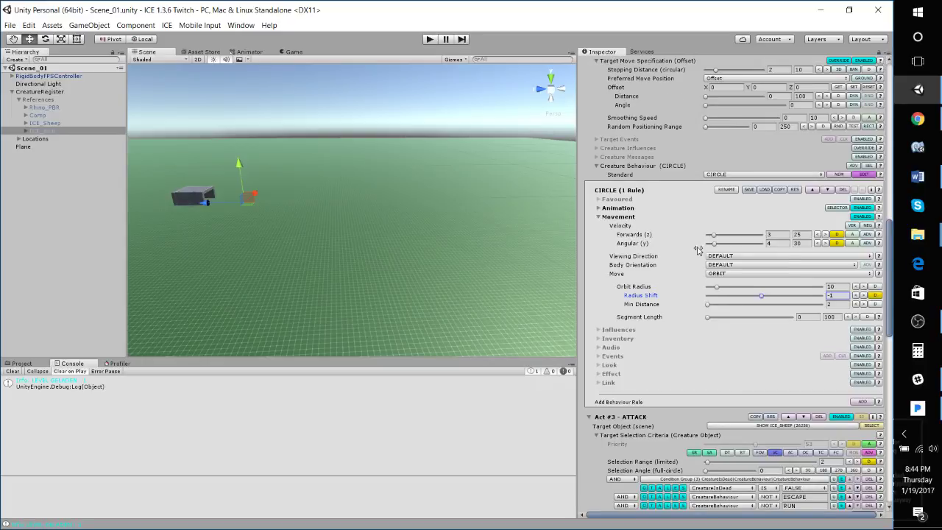
scroll(708, 331, "down", 3)
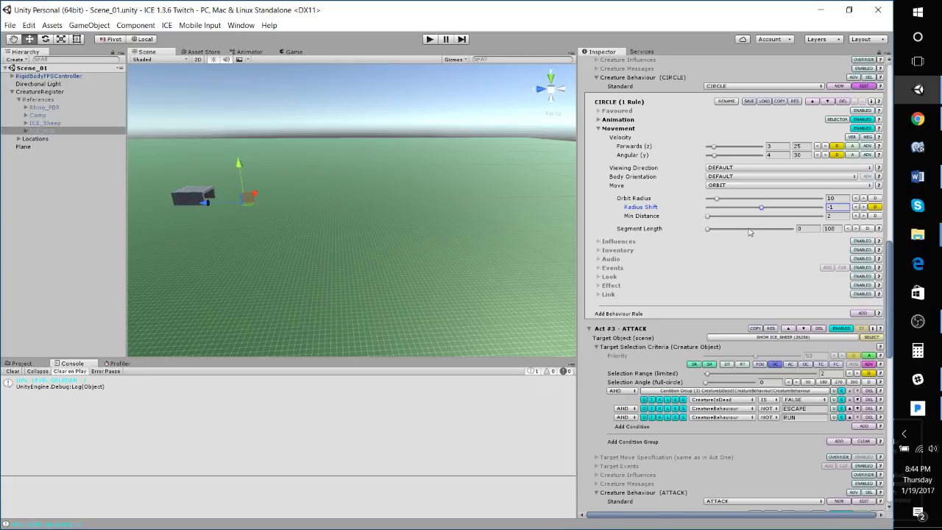
- Set the Orbit Radius of the CIRCLE behaviour's orbit movement to 8
scroll(732, 257, "up", 2)
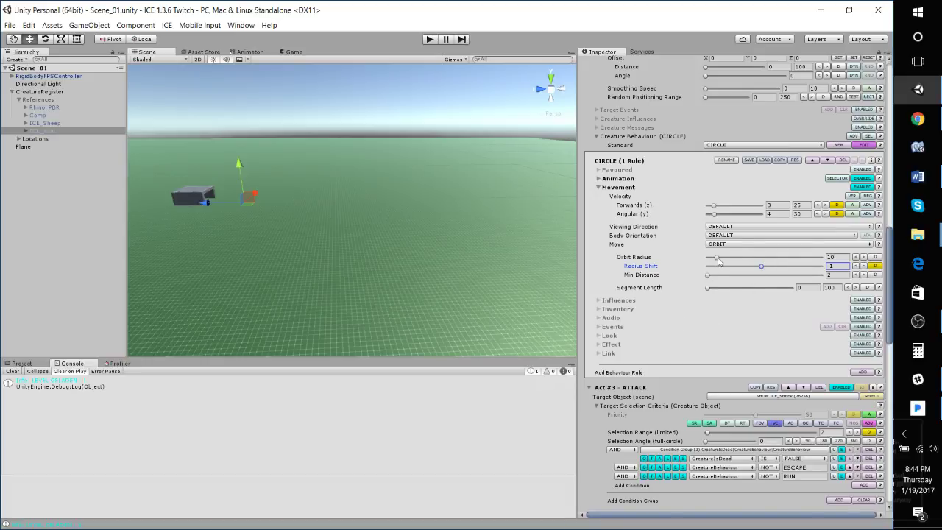
left_click(837, 258)
type("8")
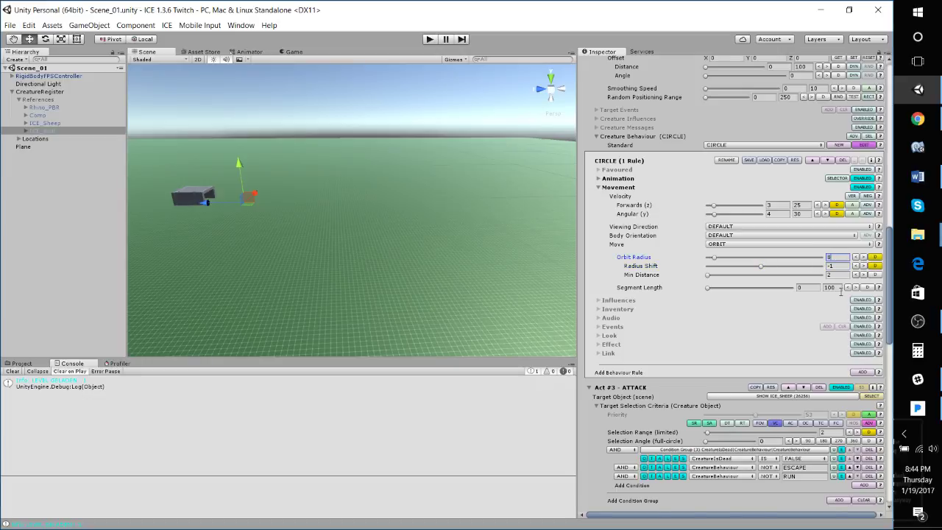
left_click(768, 311)
- Apply the ICE_Wolf changes to its prefab and save the scene
scroll(793, 304, "up", 4)
scroll(795, 294, "up", 6)
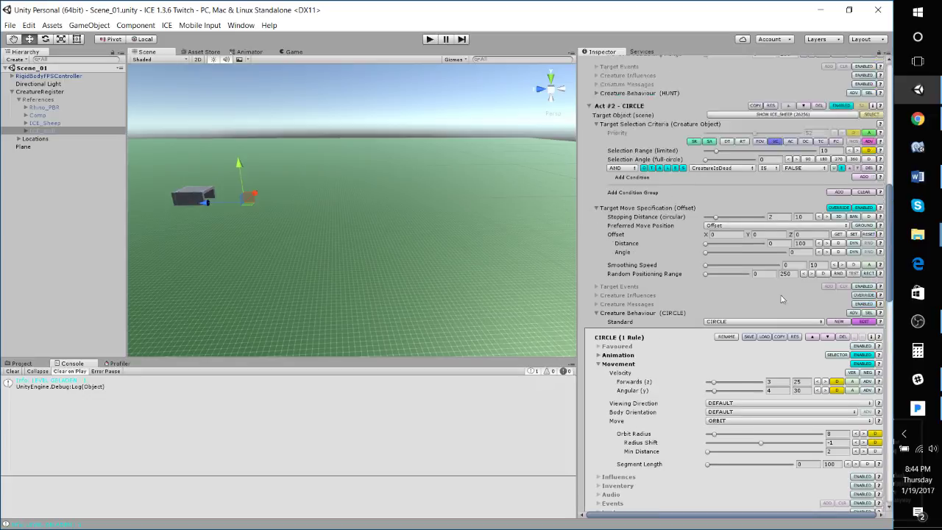
scroll(830, 106, "up", 6)
scroll(833, 96, "up", 4)
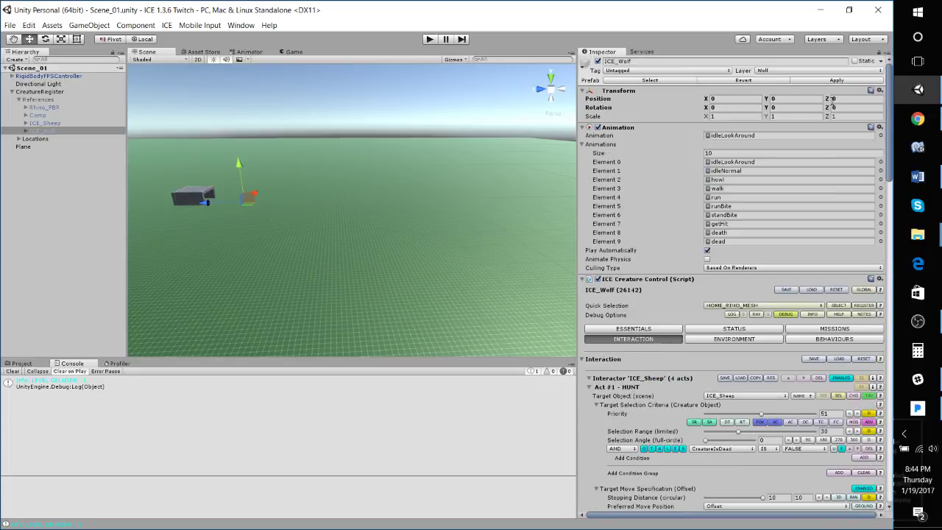
left_click(835, 83)
scroll(745, 272, "down", 5)
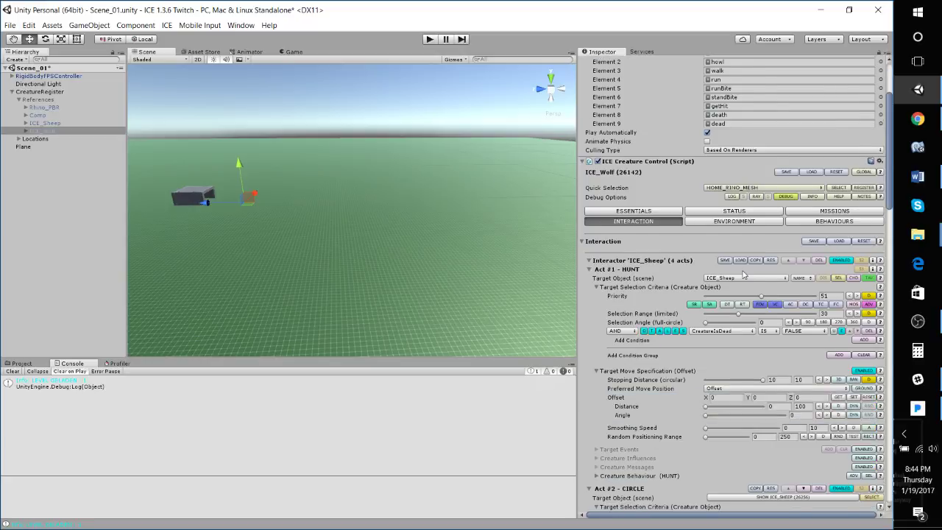
key("ctrl+s")
- Review the target criteria, move specification and orbit settings of the wolf's HUNT and CIRCLE acts
scroll(734, 298, "down", 6)
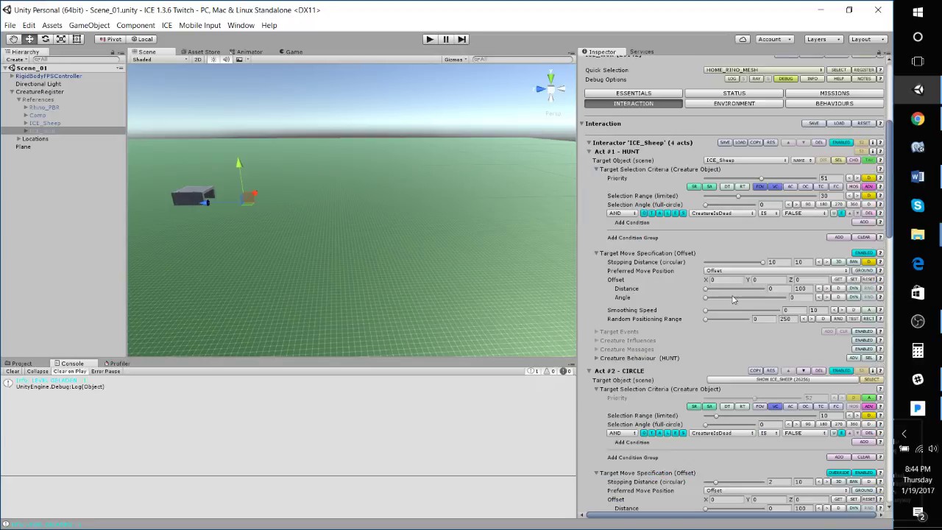
scroll(733, 300, "down", 3)
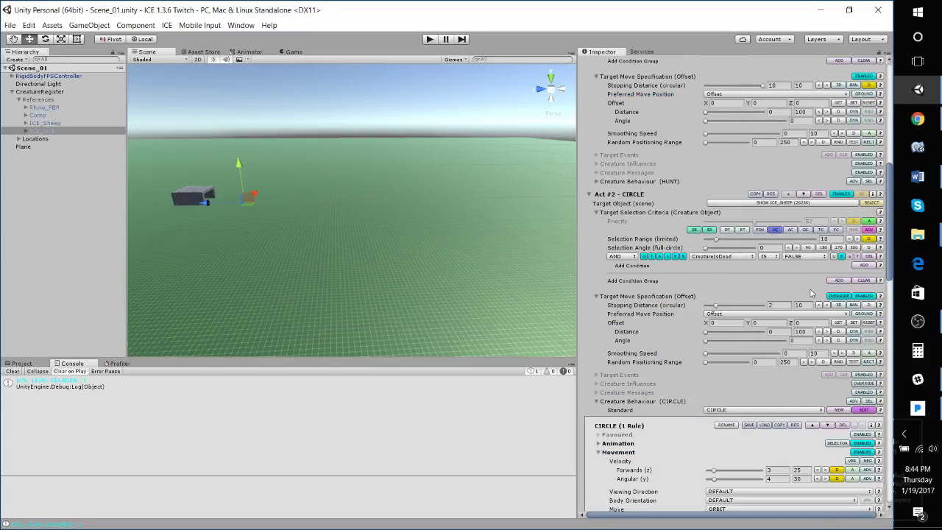
scroll(812, 293, "down", 1)
scroll(706, 283, "down", 2)
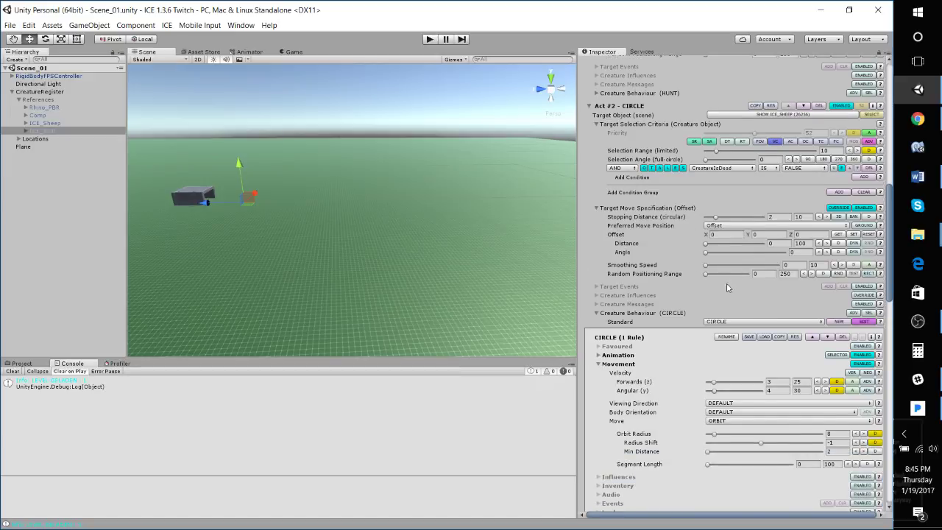
scroll(714, 305, "down", 3)
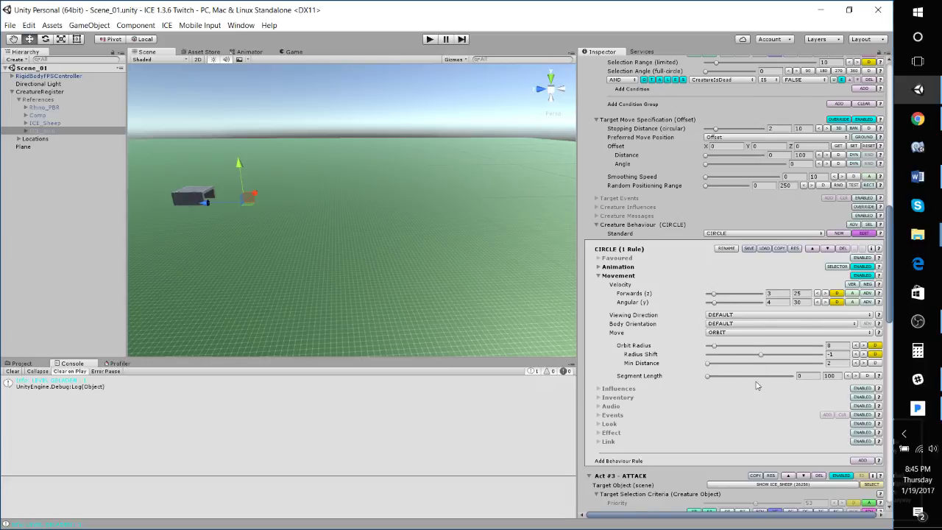
scroll(757, 386, "up", 3)
scroll(648, 204, "up", 2)
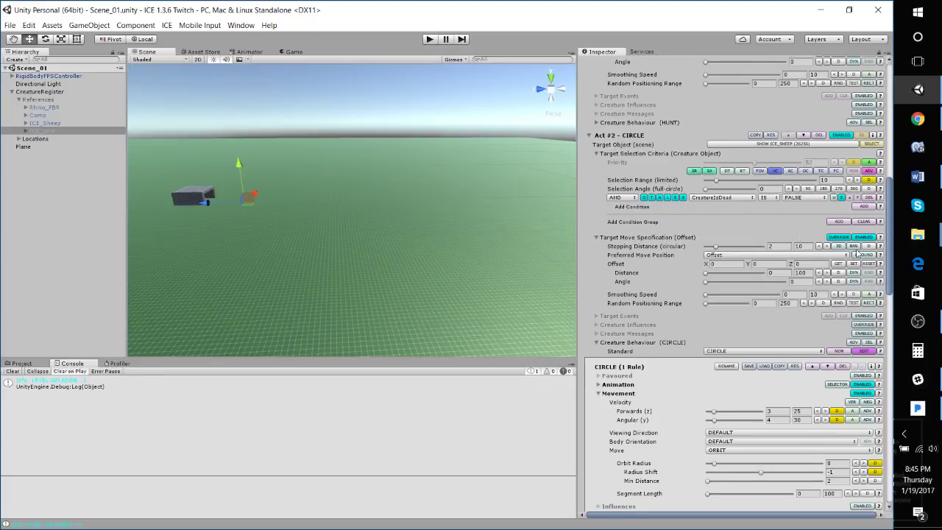
- Run the game, switch to the Scene view and select the first spawned ICE_Wolf
left_click(430, 39)
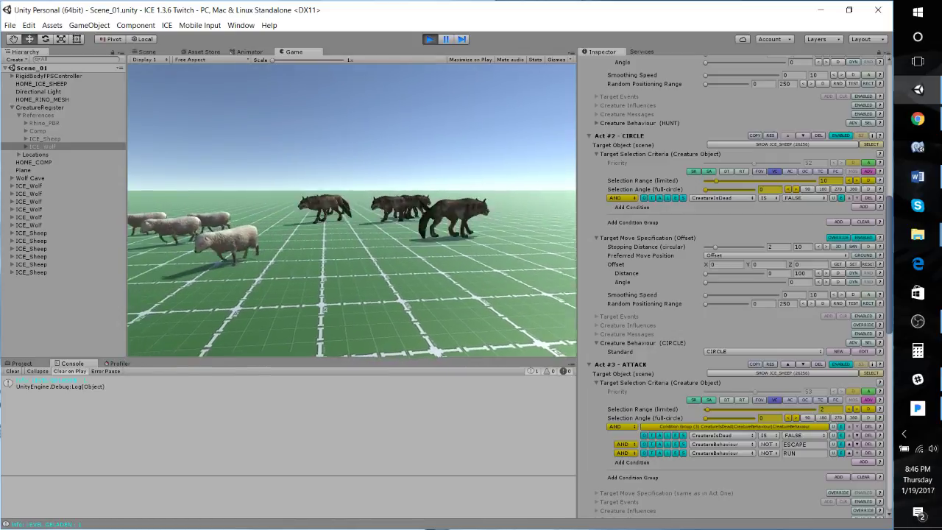
left_click(147, 51)
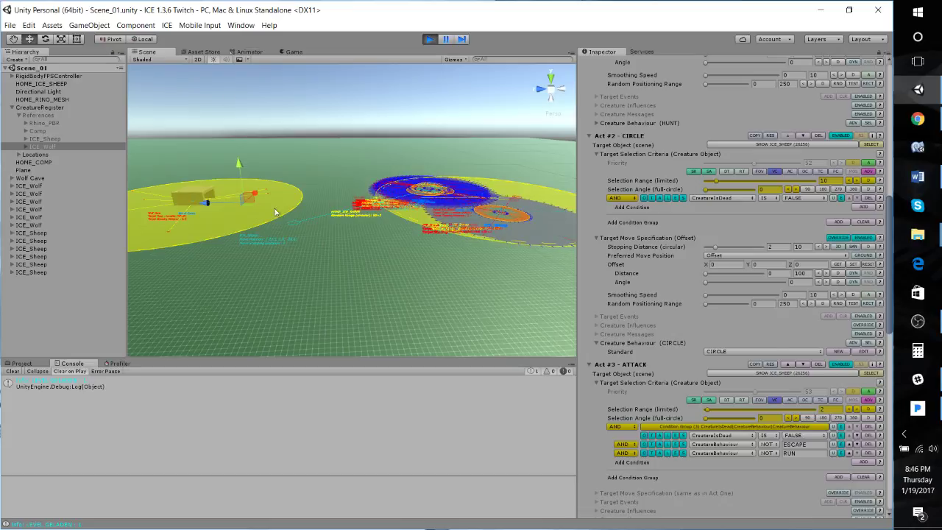
left_click(36, 194)
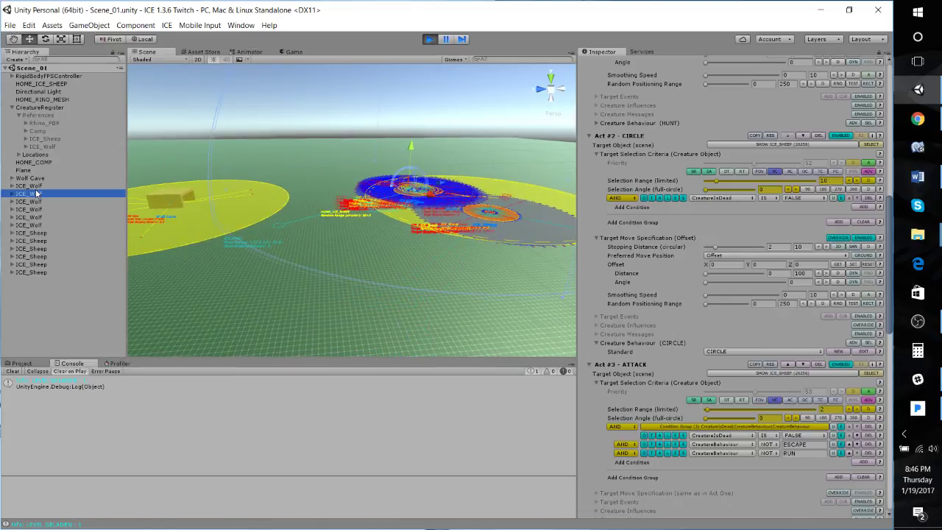
left_click(37, 186)
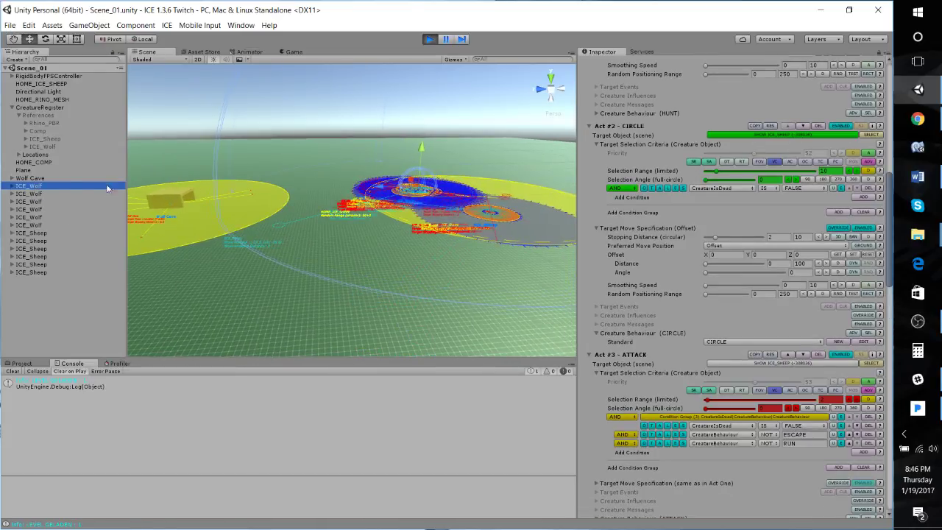
- Inspect the CreatureRegister's reference objects and the wolf and sheep spawn settings while the game runs
left_click(43, 108)
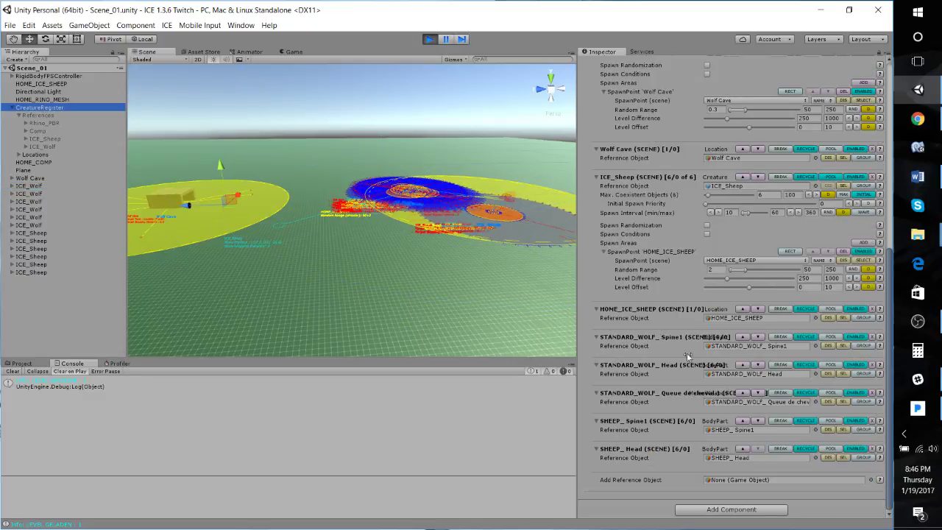
scroll(712, 439, "up", 3)
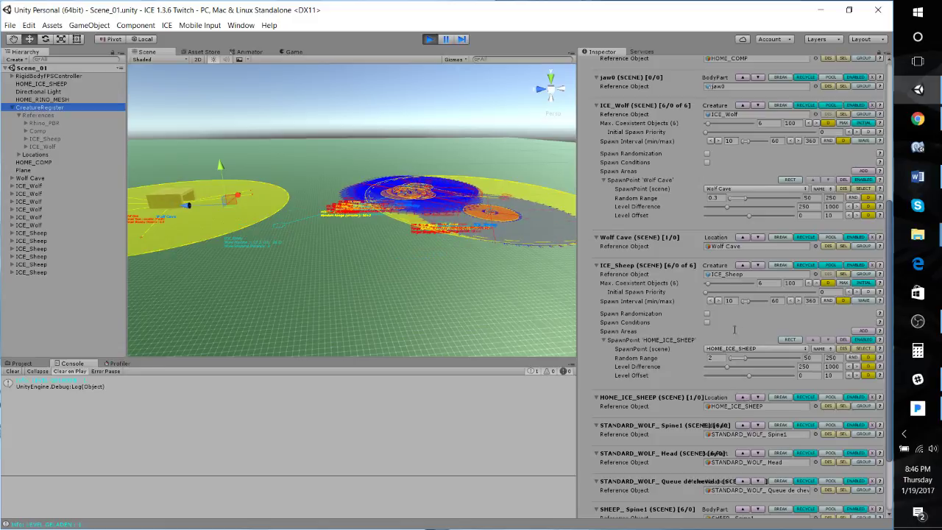
scroll(673, 310, "up", 4)
scroll(683, 353, "up", 4)
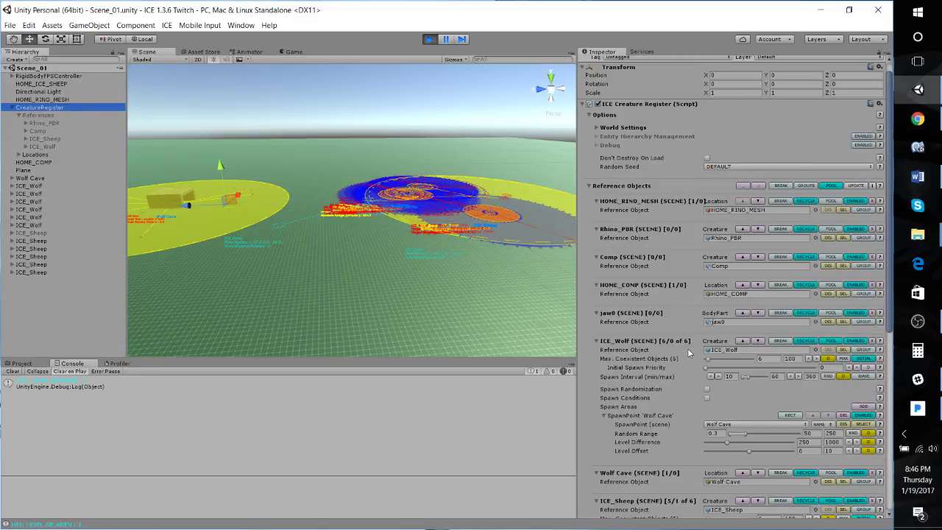
scroll(689, 353, "up", 1)
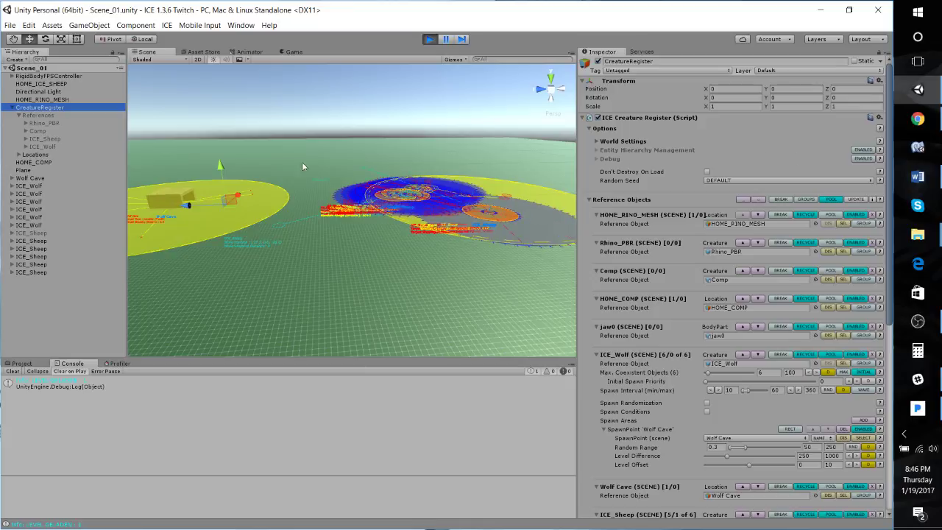
- Focus the Scene view on the first spawned ICE_Sheep and look over the surrounding creatures
left_click(24, 186)
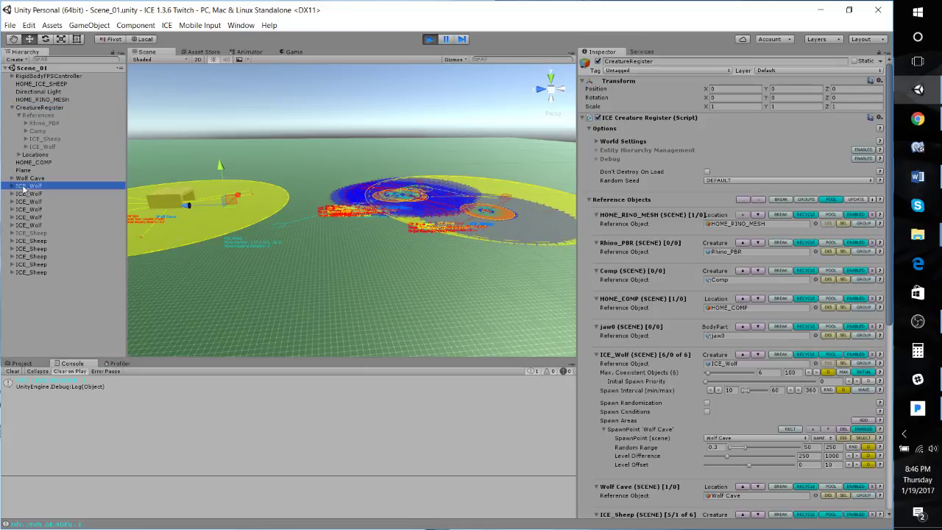
left_click(34, 235)
key("f")
key("s")
right_click_drag(354, 241, 274, 263)
key("d")
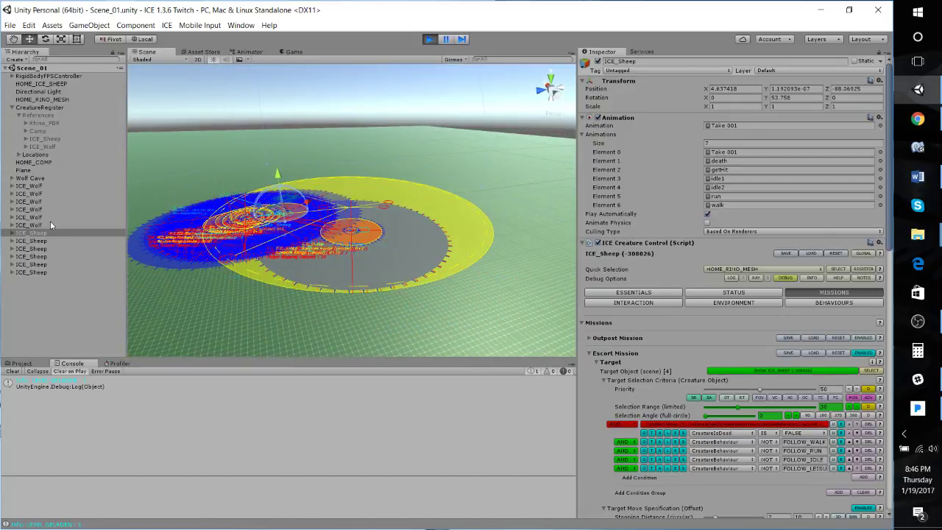
- Disable the ICE Creature Control Debug component on all six spawned ICE_Wolf objects
left_click(53, 221)
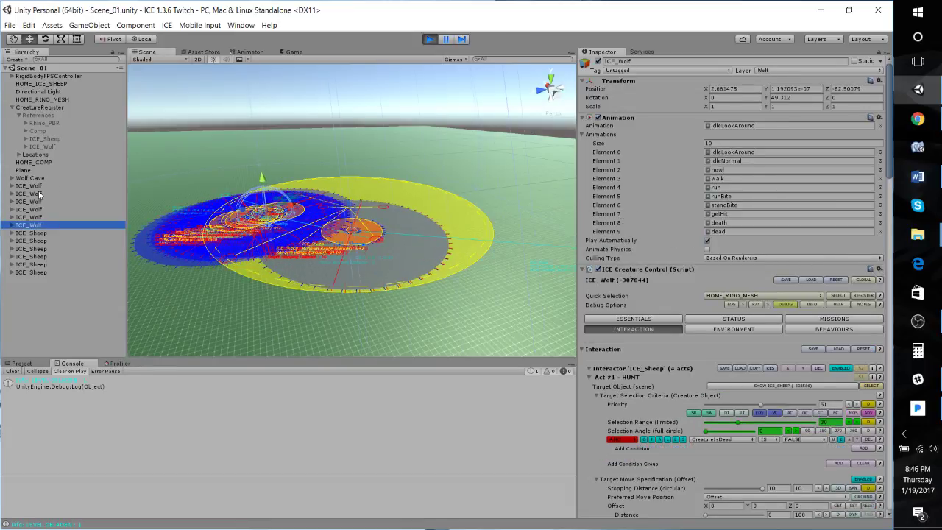
left_click(36, 185)
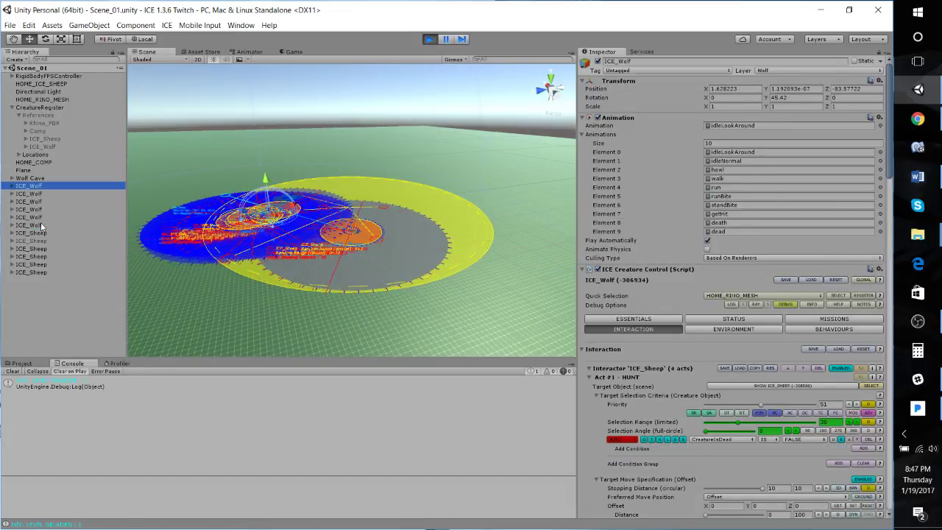
left_click(40, 223, "shift")
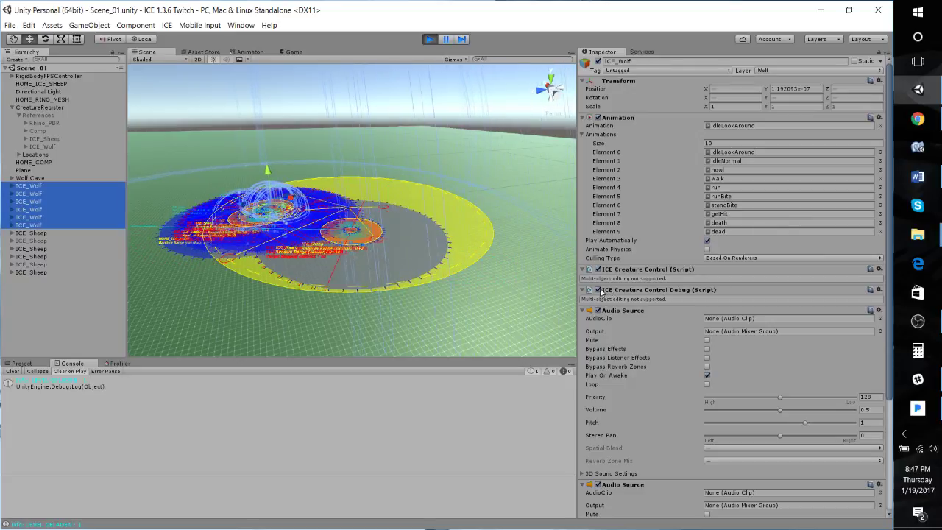
left_click(599, 290)
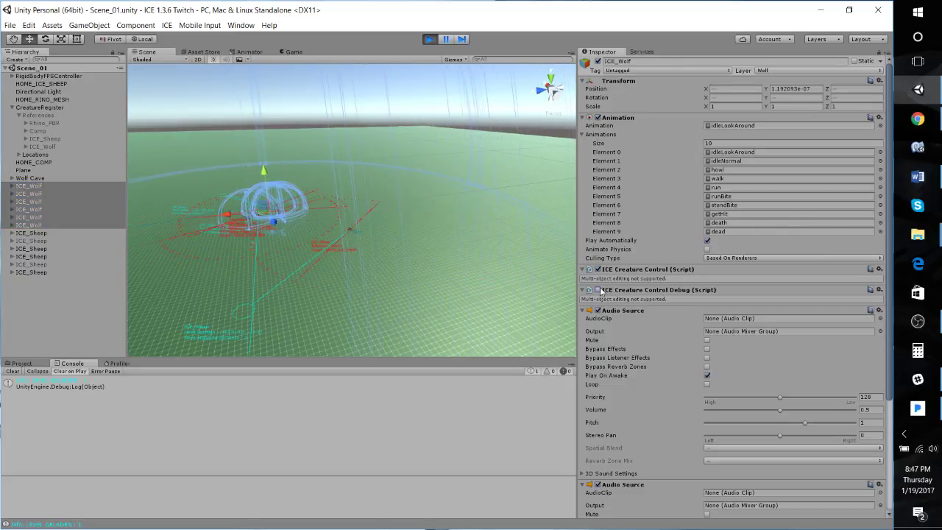
- Disable the ICE Creature Control Debug component on all six spawned ICE_Sheep objects and clear the selection
left_click(29, 234)
left_click(28, 272, "shift")
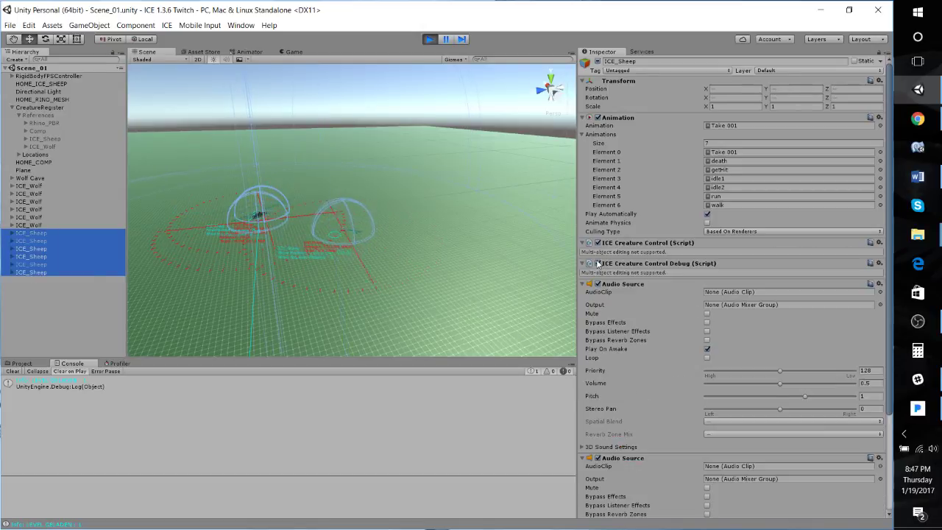
left_click(598, 263)
left_click(104, 310)
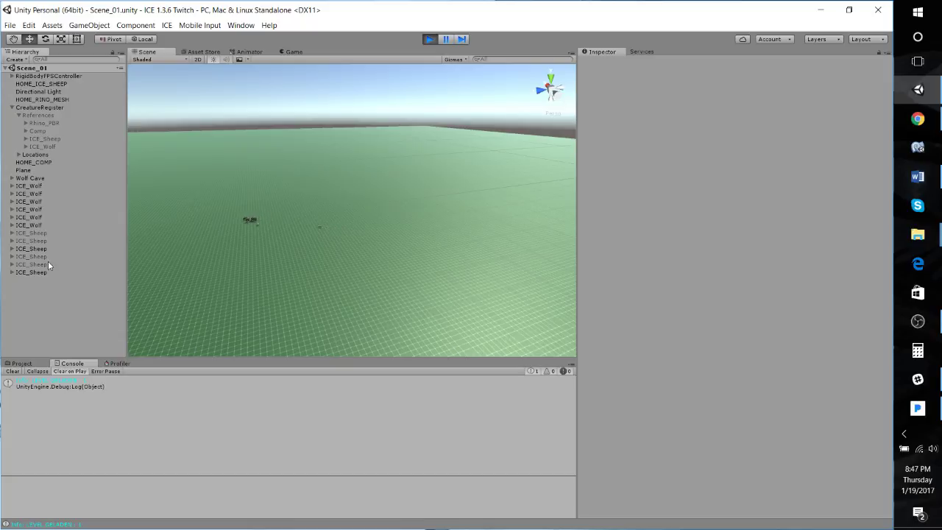
- Observe the wolf pack circling the sheep up close in the Scene view
right_click_drag(404, 226, 356, 253)
key("w")
key("s")
key("d")
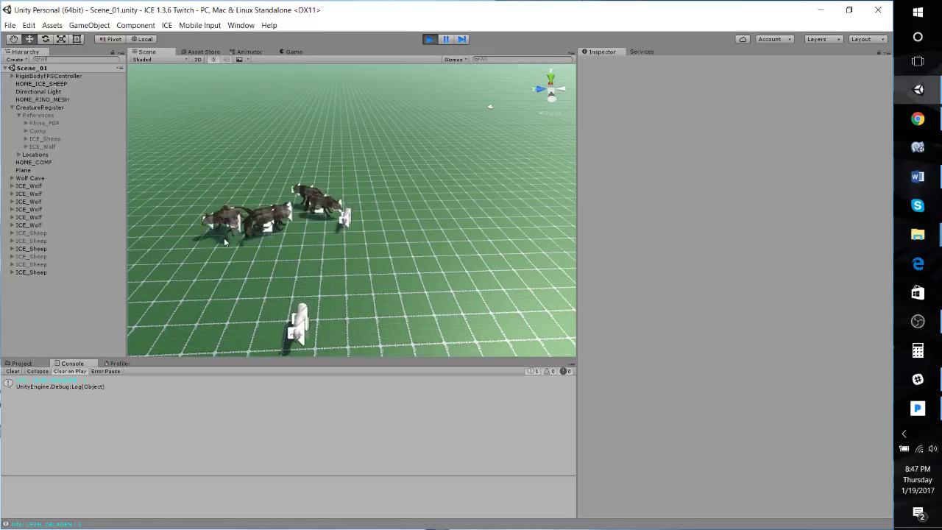
right_click_drag(420, 213, 397, 232)
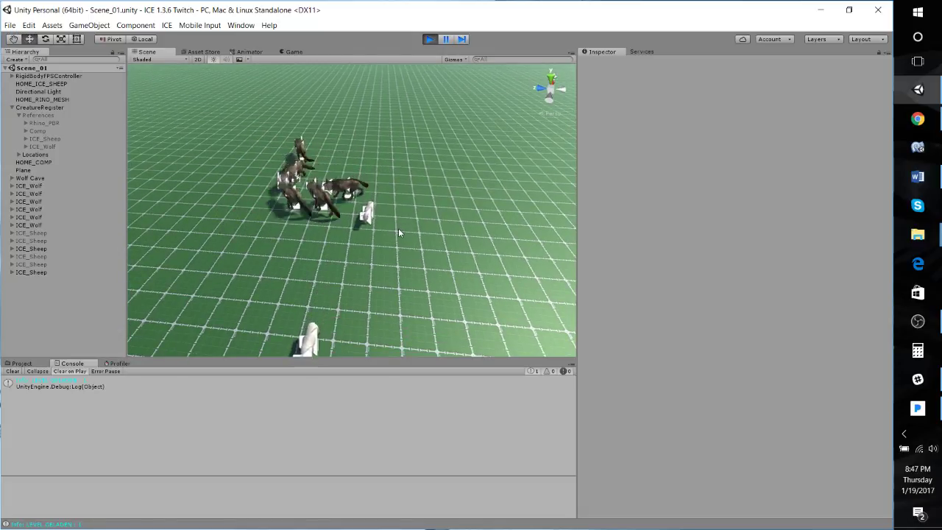
- Select the first spawned ICE_Wolf and watch its HUNT, CIRCLE and ATTACK selection criteria during play
left_click(29, 186)
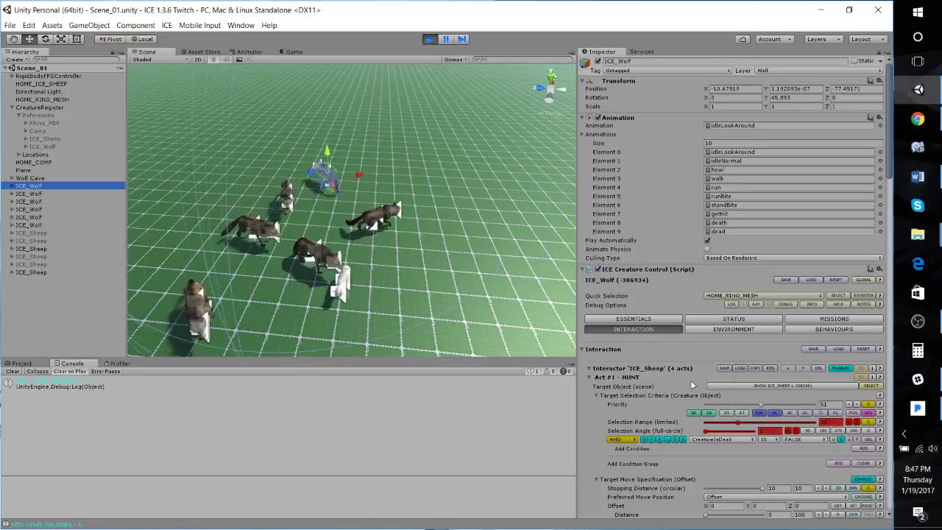
scroll(733, 388, "down", 4)
scroll(733, 388, "down", 5)
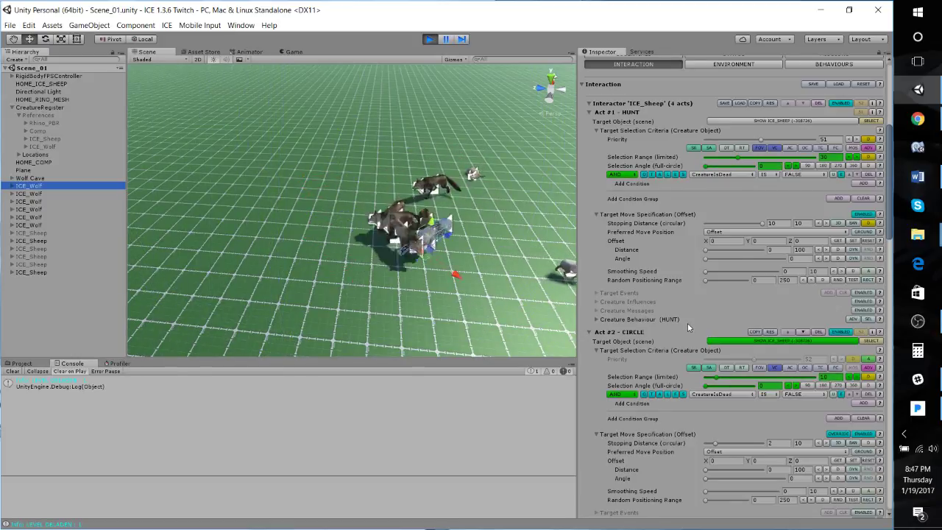
scroll(687, 323, "down", 3)
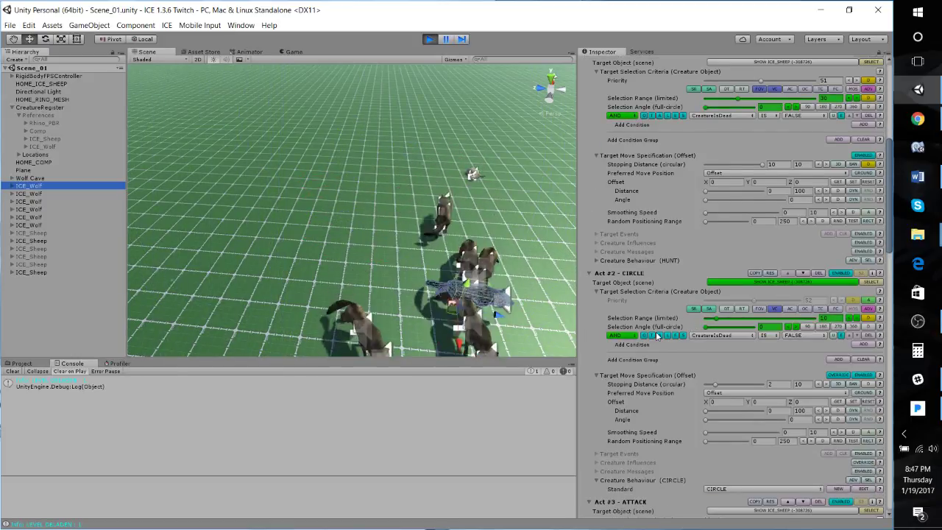
scroll(660, 332, "down", 3)
right_click_drag(409, 335, 589, 302)
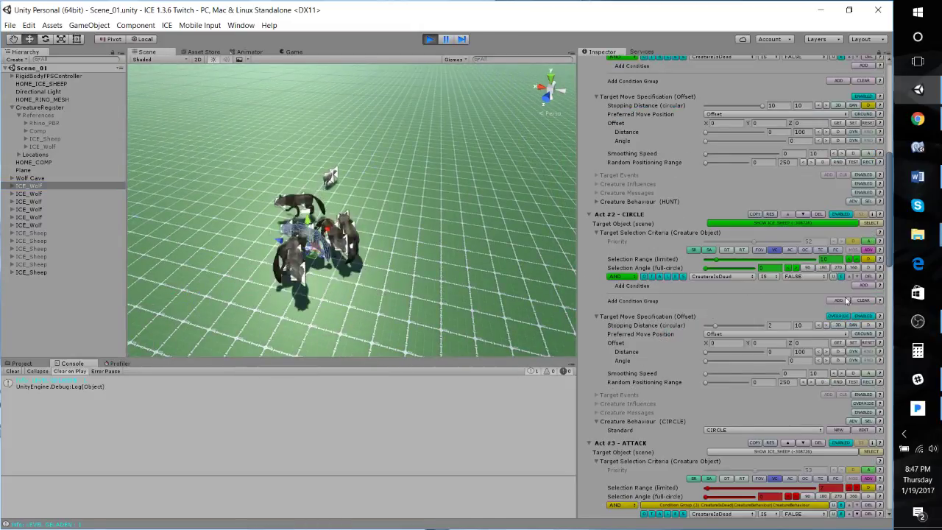
scroll(715, 335, "down", 3)
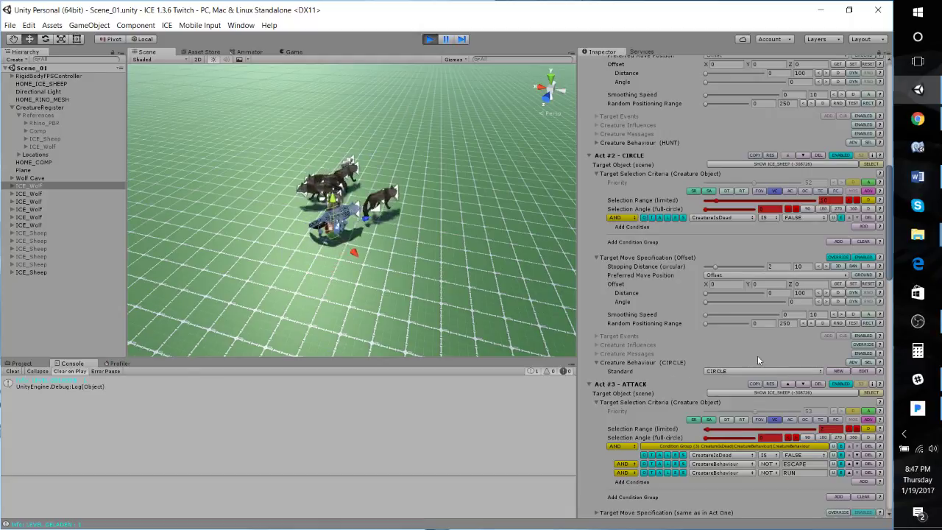
- Open the selected wolf's CIRCLE behaviour for editing and raise its Orbit Radius to 11.4 during play
left_click(863, 372)
scroll(715, 356, "down", 3)
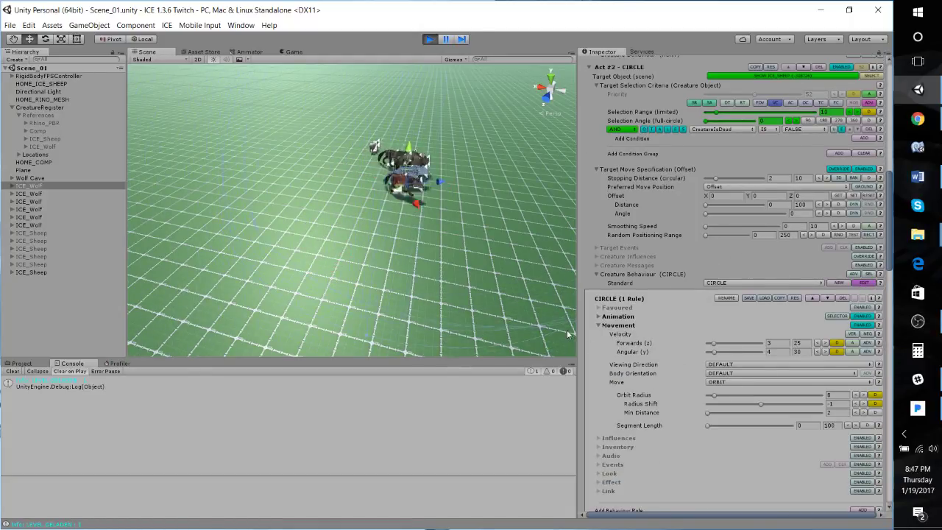
left_click(716, 396)
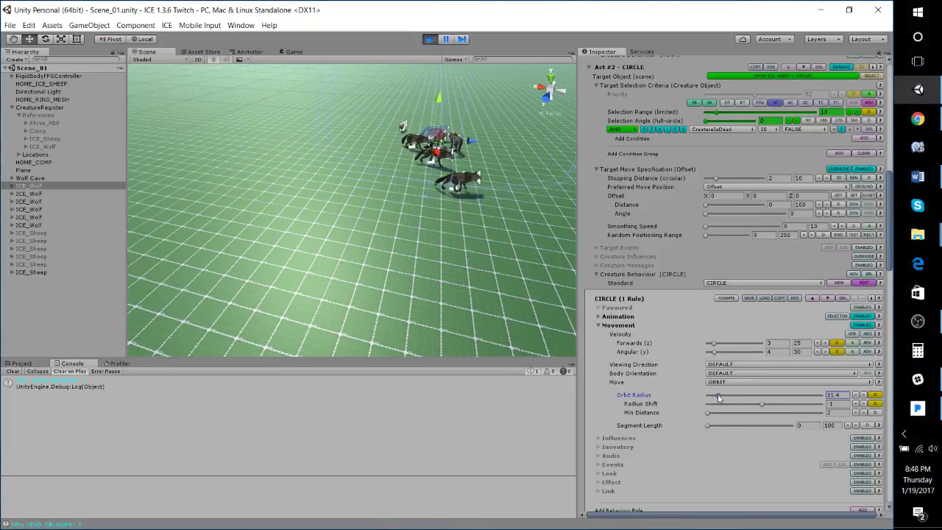
- Raise the CIRCLE behaviour's Orbit Radius to 45.5 and watch how the selected wolf moves around the sheep in the Scene view
left_click_drag(718, 394, 751, 398)
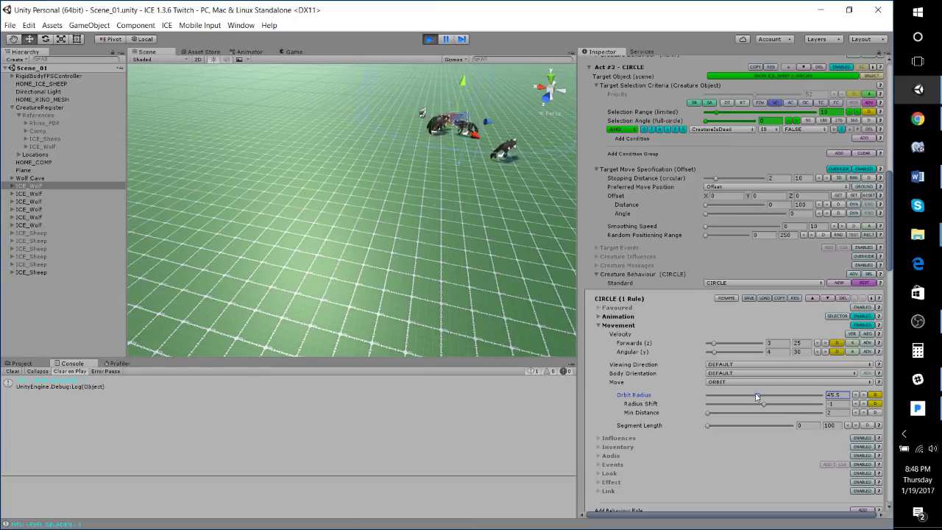
right_click_drag(383, 243, 460, 267)
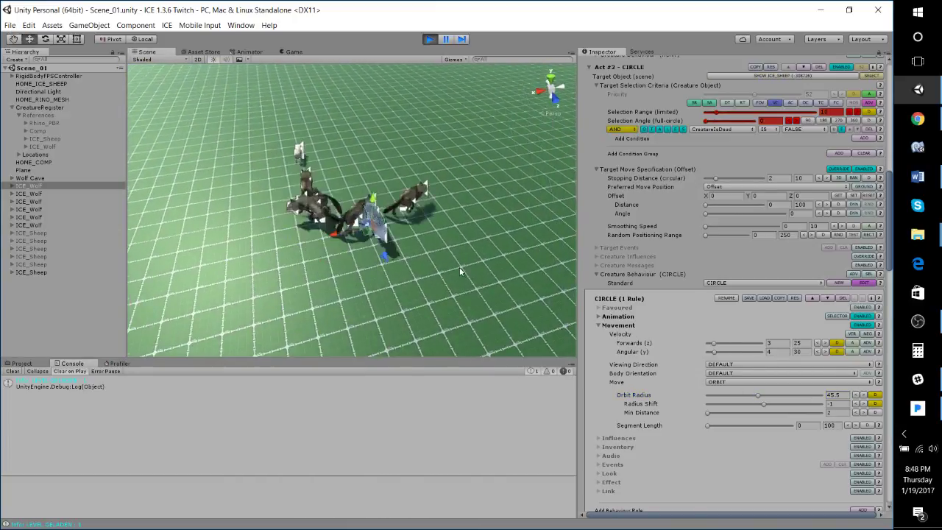
scroll(459, 268, "up", 2)
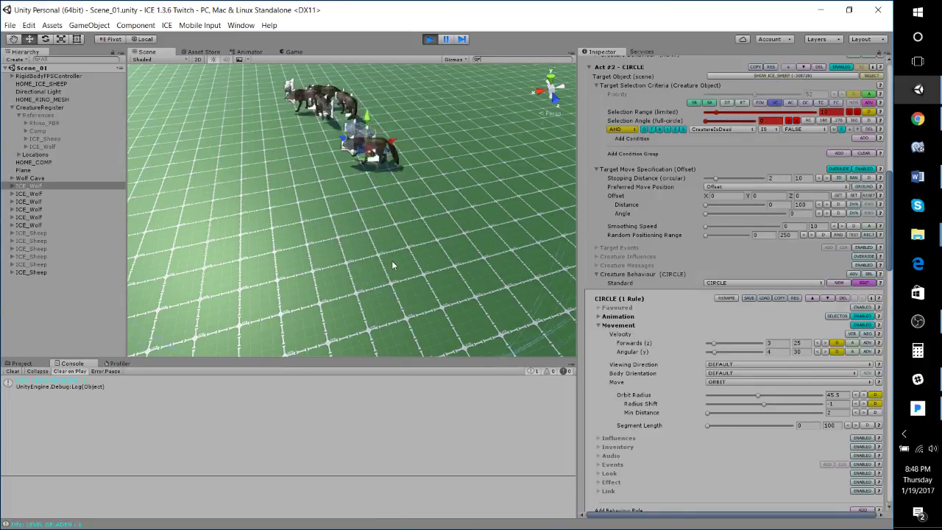
right_click_drag(400, 223, 400, 203)
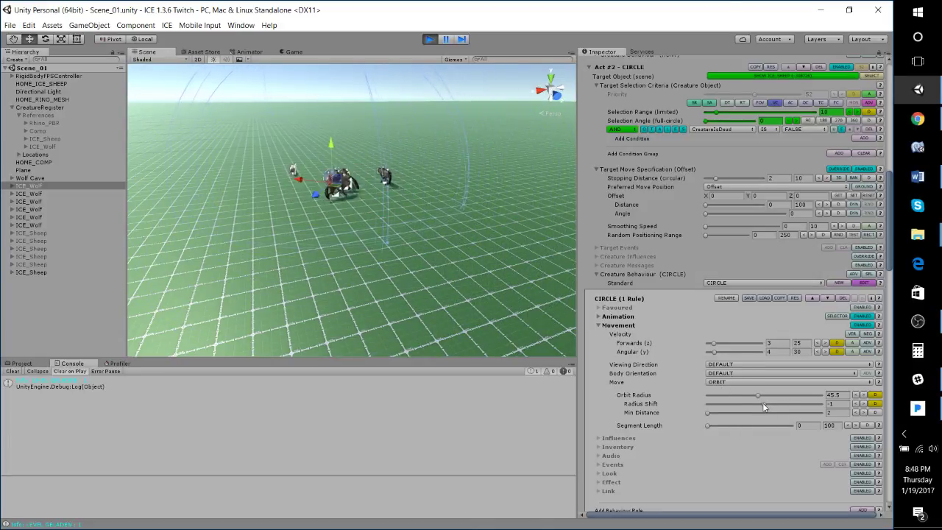
- Try a Radius Shift of 5.3 for the CIRCLE orbit movement and set it back to -1
left_click_drag(762, 403, 769, 405)
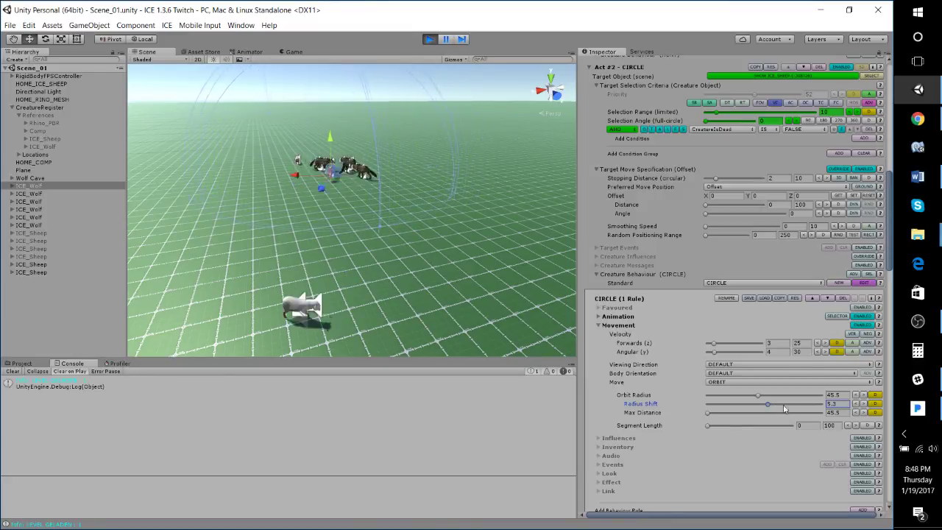
left_click(834, 404)
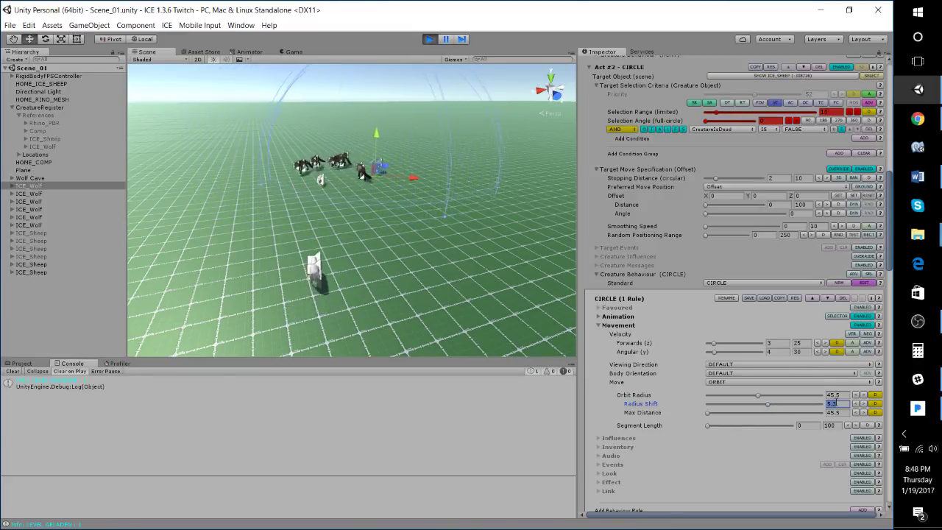
type("-1")
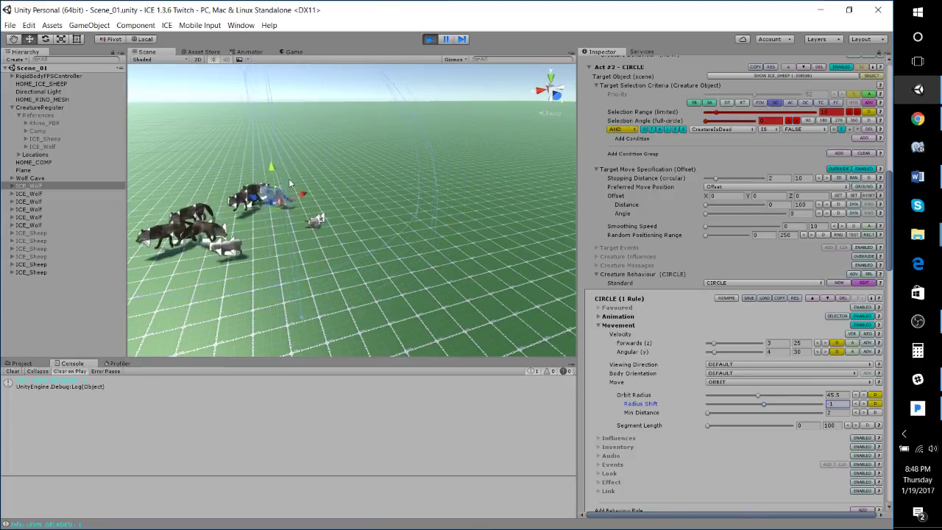
- Review the selected wolf's behaviour list and the target settings of its Outpost and Escort missions
scroll(633, 181, "up", 2)
scroll(673, 206, "up", 9)
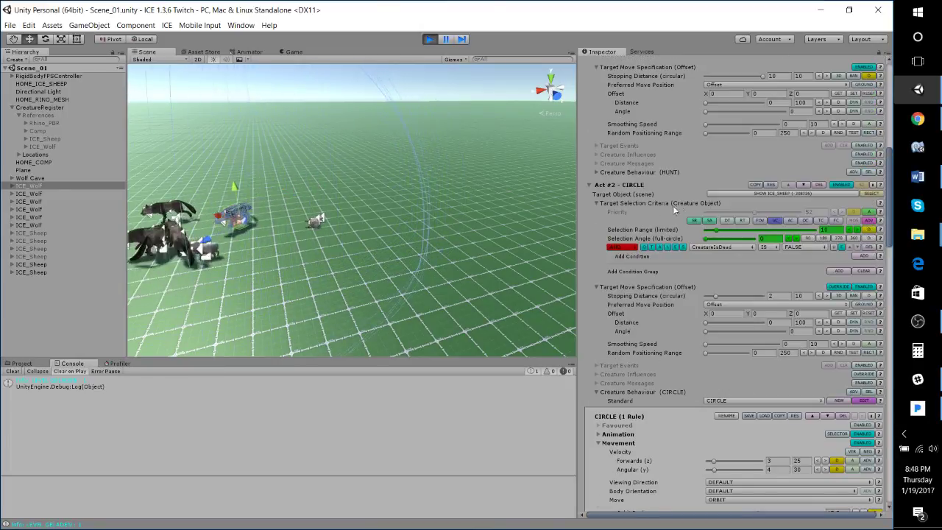
scroll(691, 216, "up", 4)
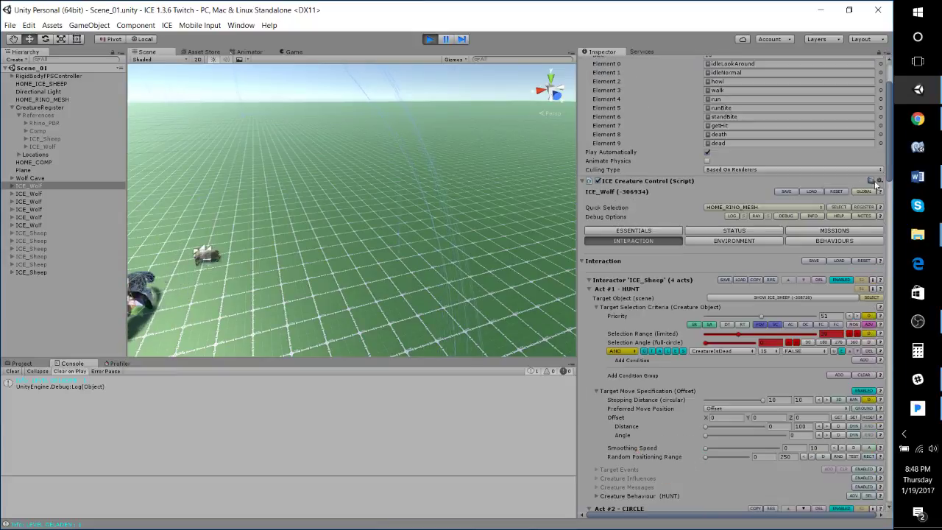
left_click(813, 243)
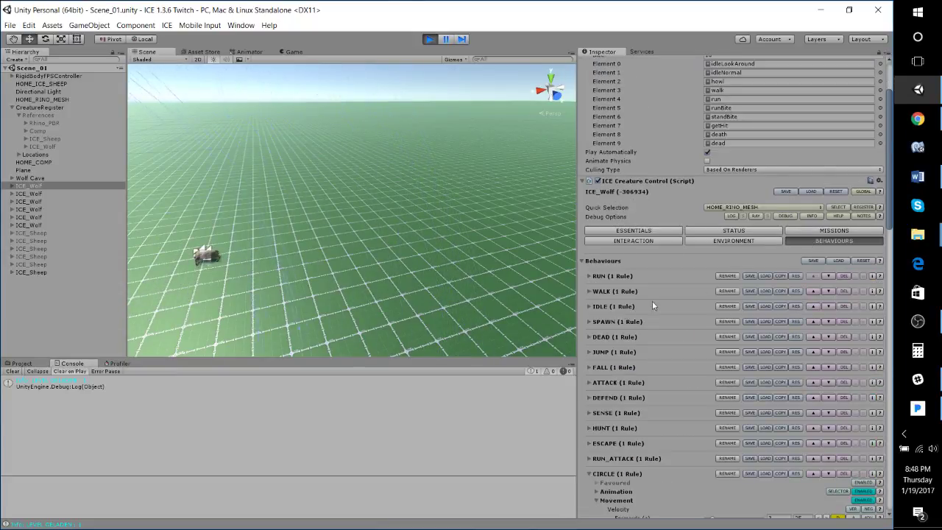
left_click(816, 231)
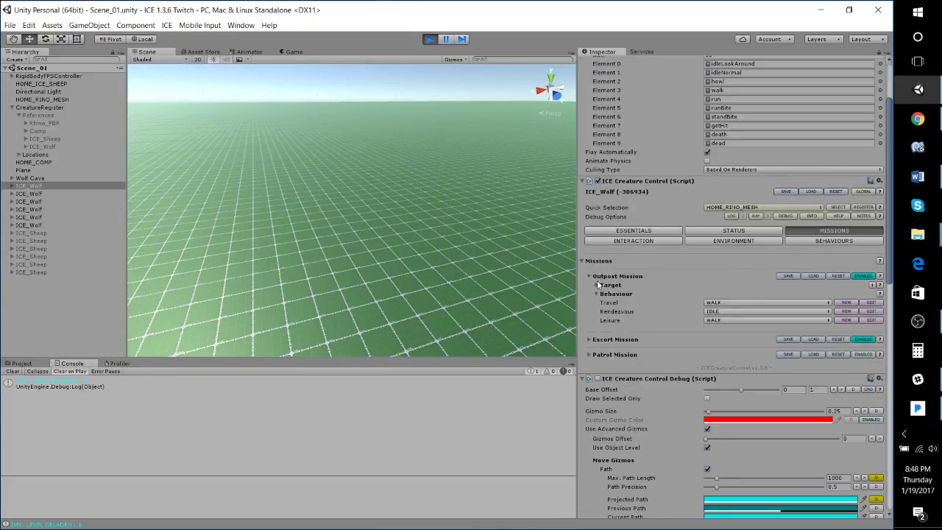
left_click(589, 340)
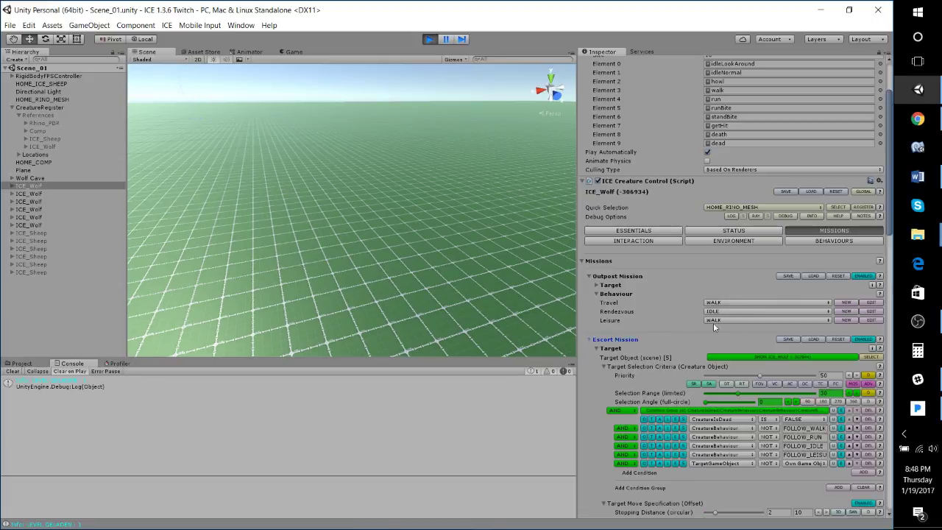
left_click(597, 285)
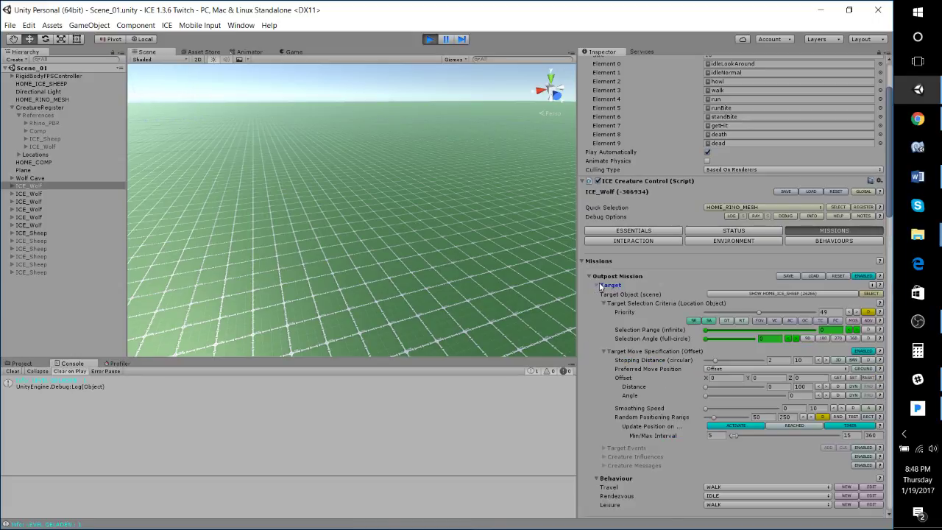
left_click(598, 285)
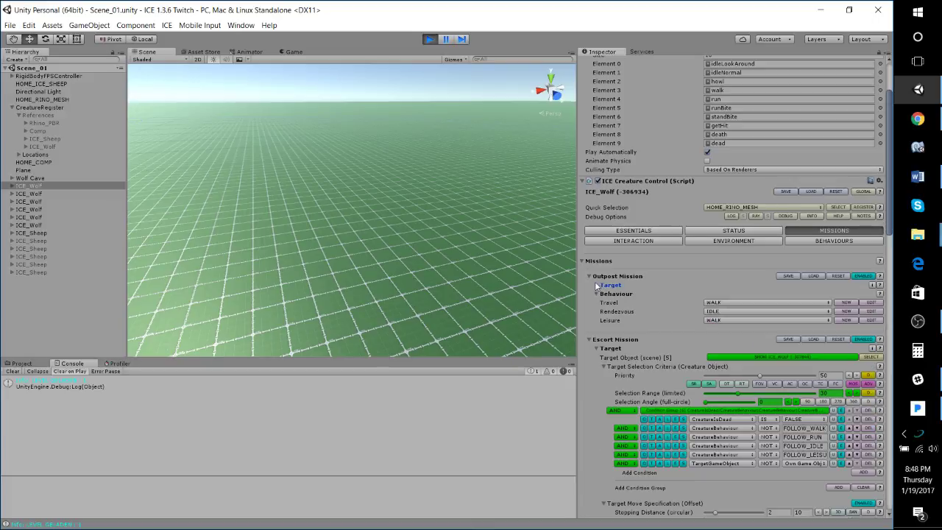
- Return to the wolf's interaction settings and examine the HUNT and CIRCLE selection criteria and move specifications
left_click(627, 241)
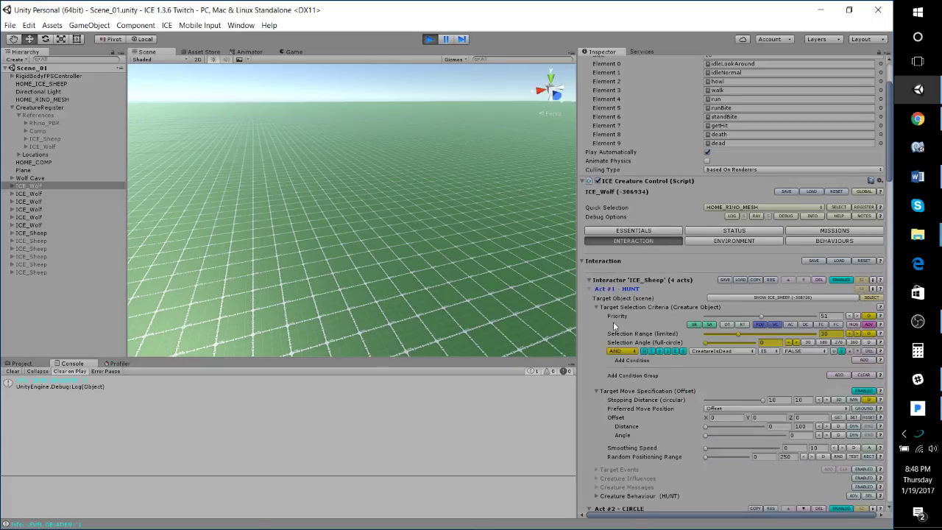
scroll(613, 322, "down", 2)
scroll(707, 359, "down", 6)
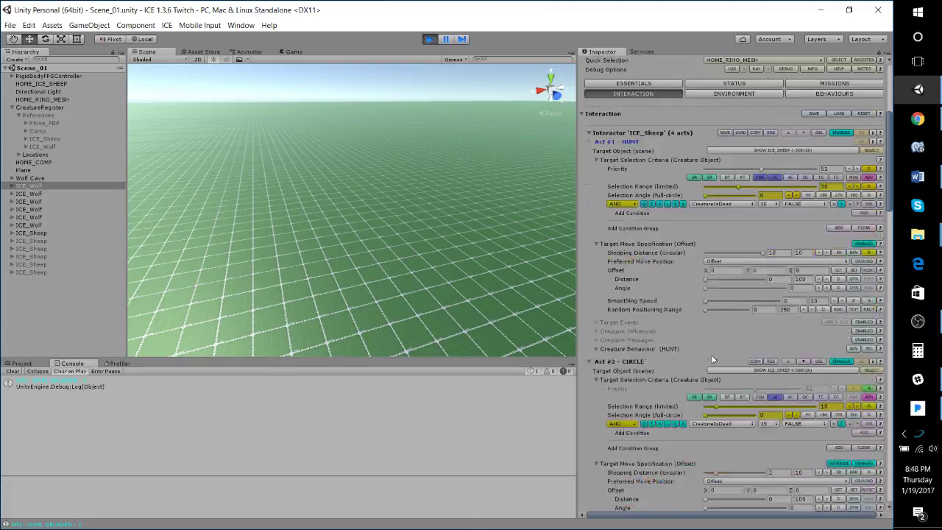
scroll(785, 395, "down", 3)
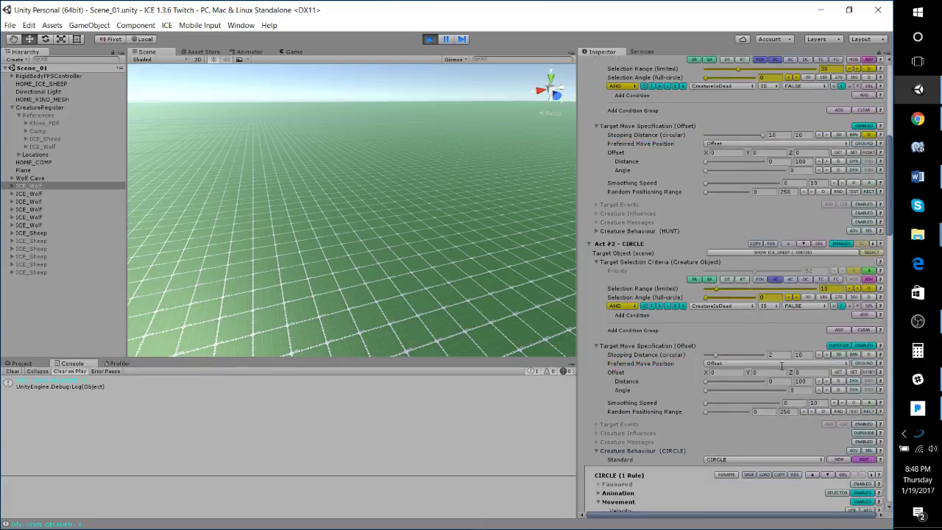
scroll(766, 409, "down", 3)
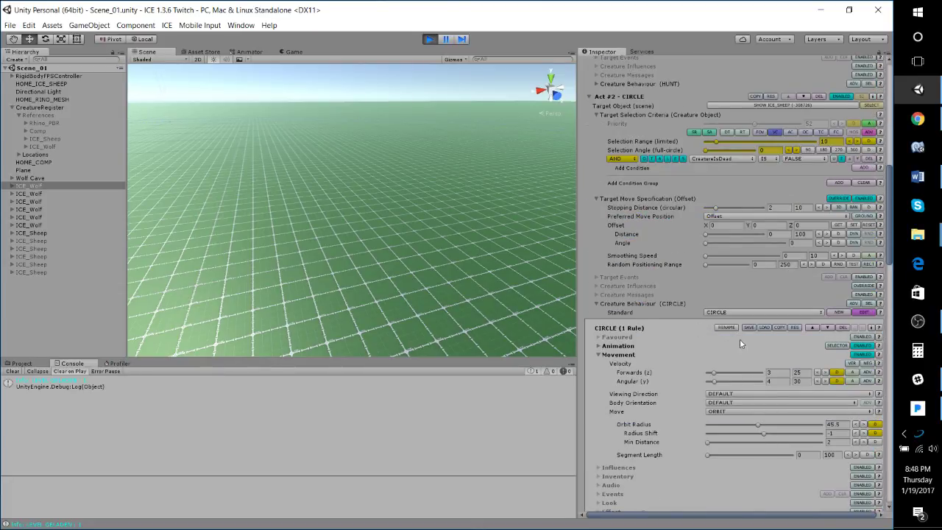
scroll(711, 336, "up", 4)
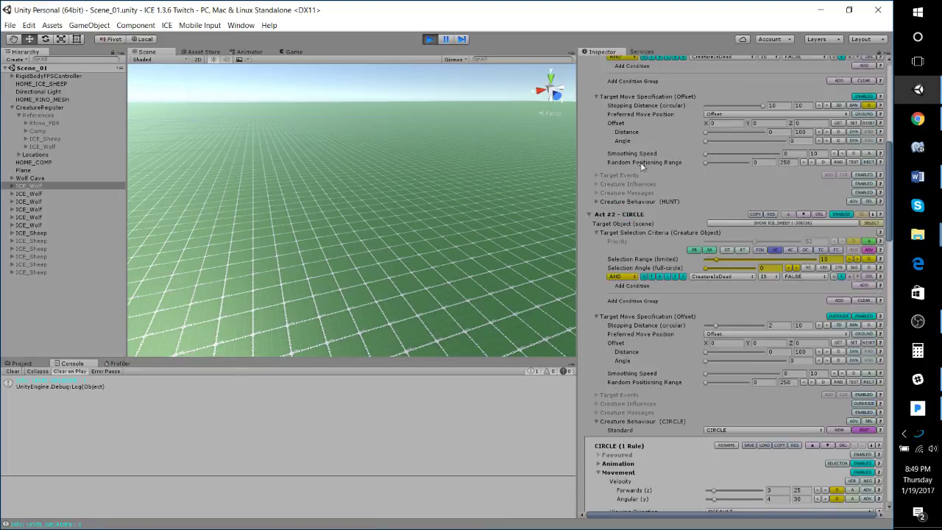
scroll(697, 212, "up", 4)
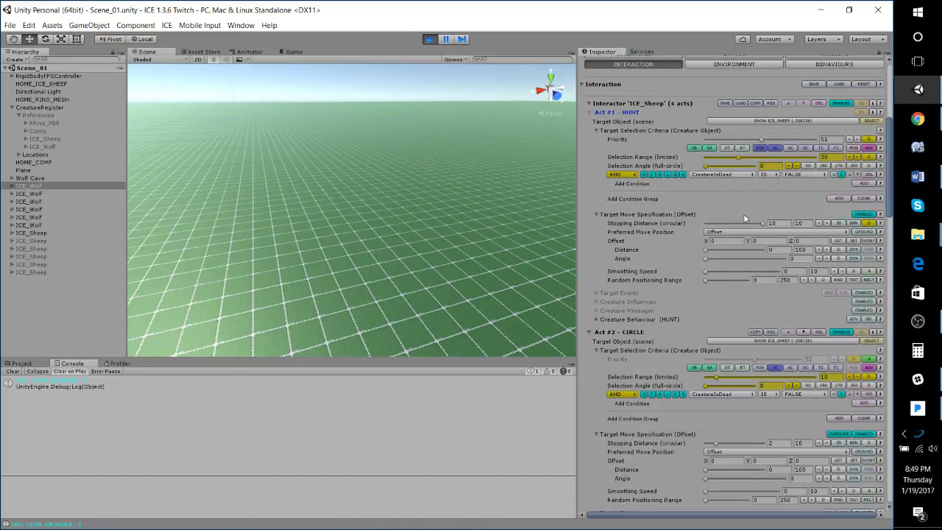
- Locate the wolf pack in the Scene view and observe its movement from several angles
right_click_drag(530, 193, 274, 179)
right_click_drag(399, 195, 248, 280)
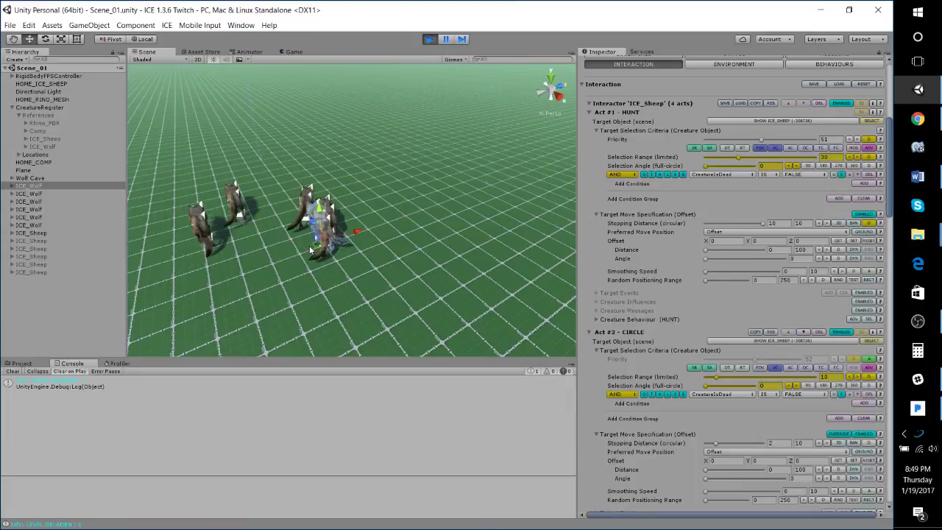
right_click_drag(349, 198, 788, 197)
right_click_drag(349, 209, 356, 235)
right_click_drag(454, 253, 383, 220)
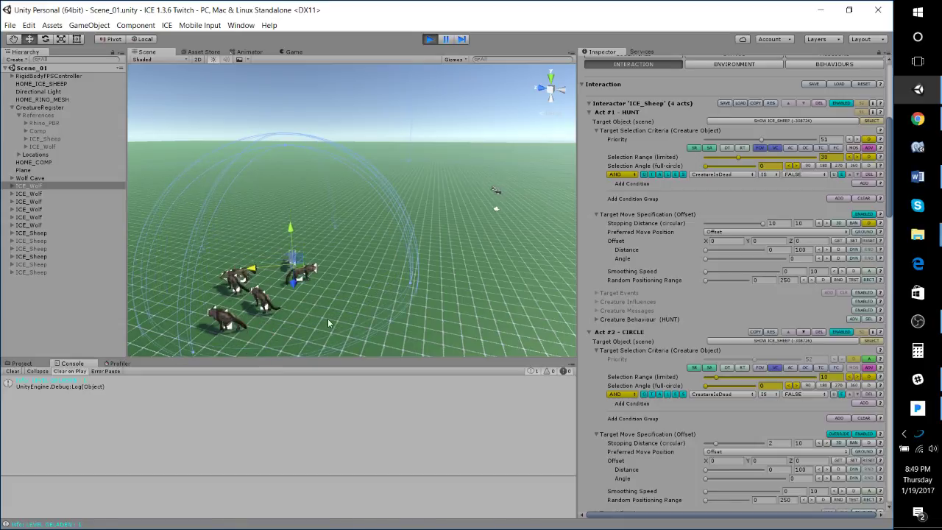
right_click_drag(357, 285, 383, 286)
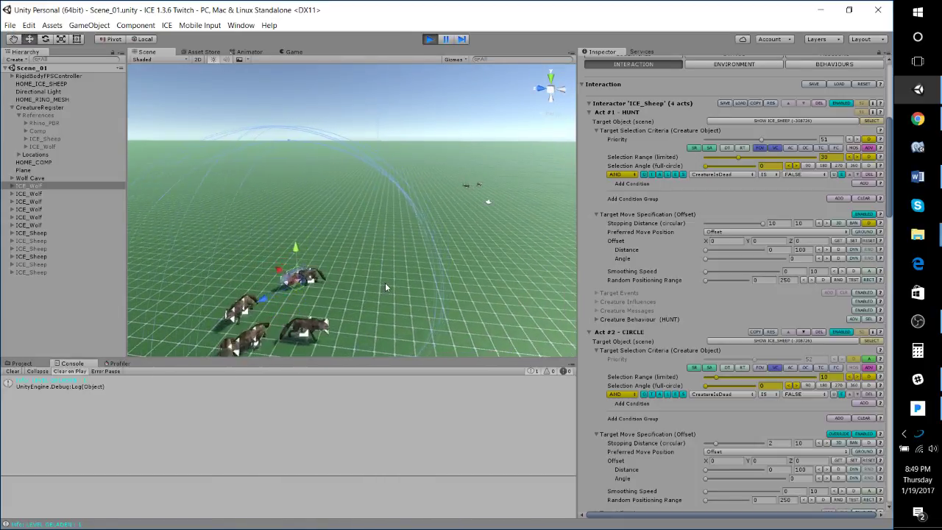
right_click_drag(410, 246, 340, 288)
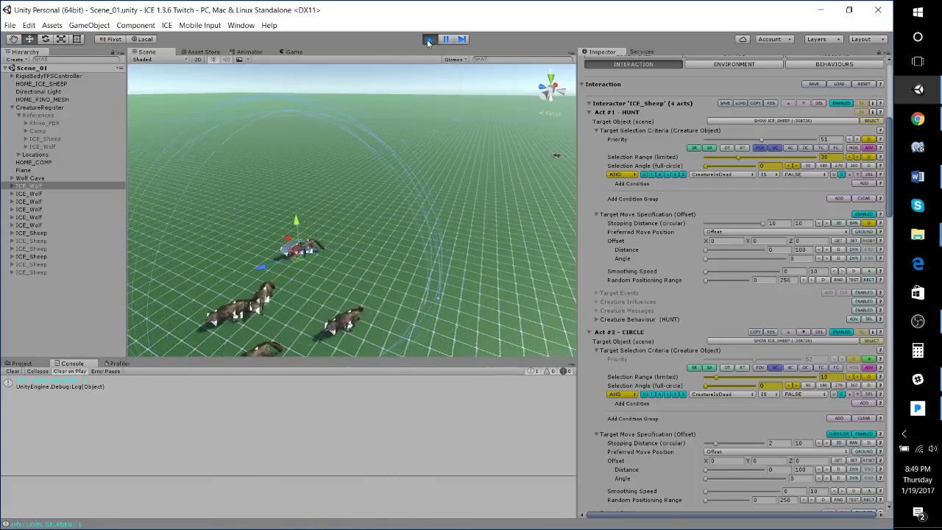
- Restart play mode and move the player away from the Wolf Cave to watch the wolves in the Game view
left_click(427, 41)
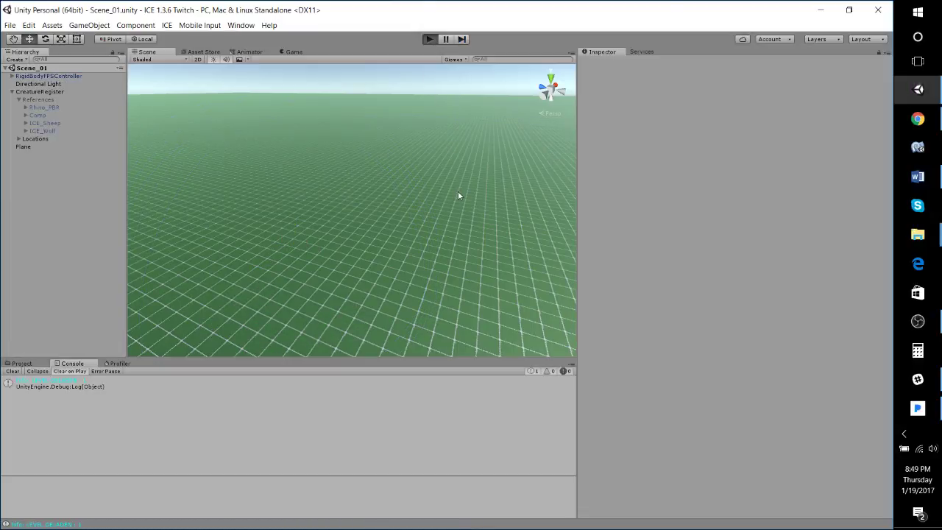
key("ctrl+p")
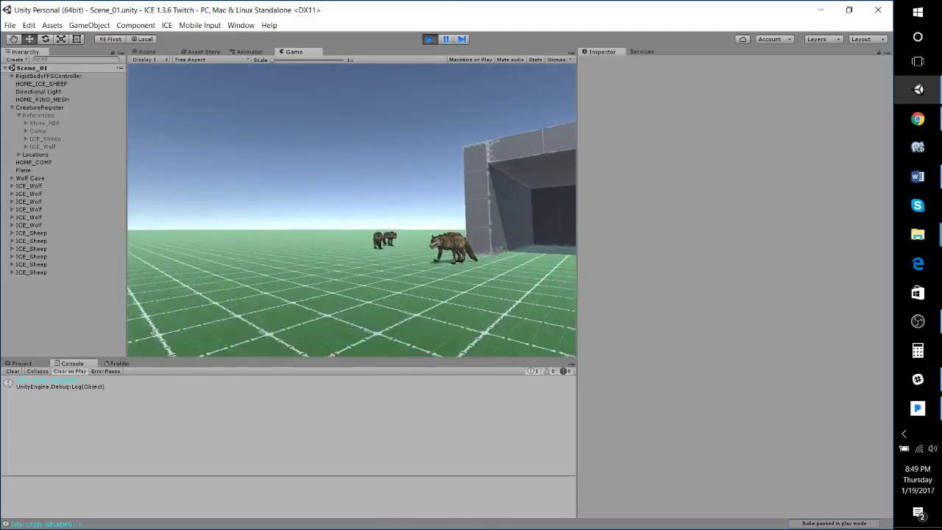
key("s")
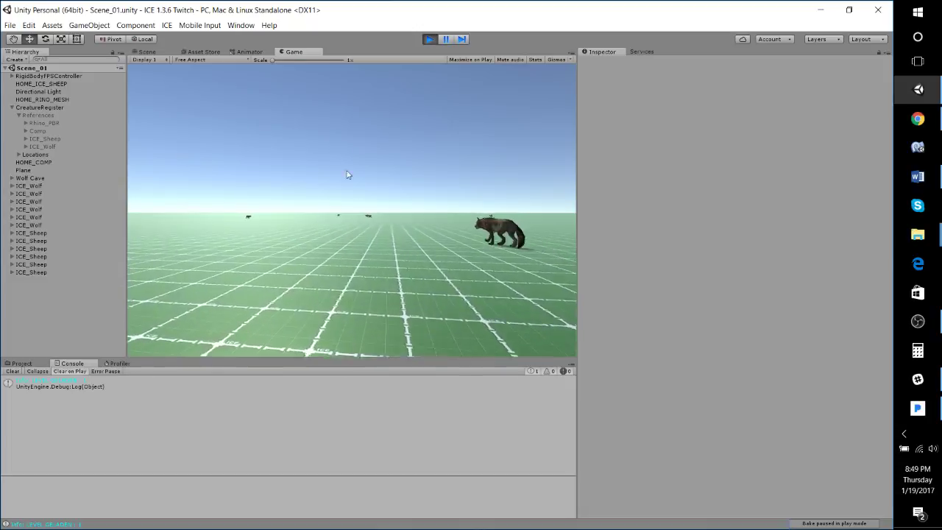
- Disable the ICE Creature Control Debug component on all spawned ICE_Wolf and ICE_Sheep objects, working from the Scene view
left_click(145, 52)
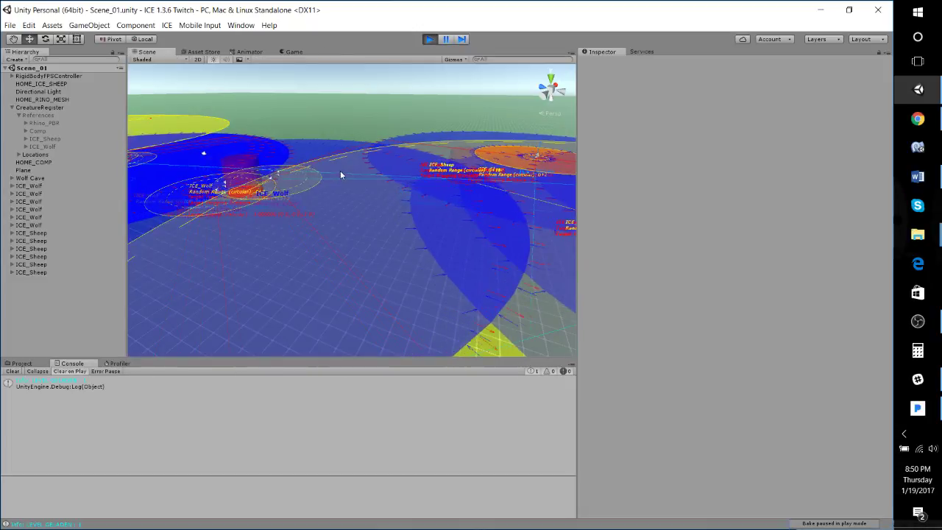
left_click(26, 278)
left_click(39, 185)
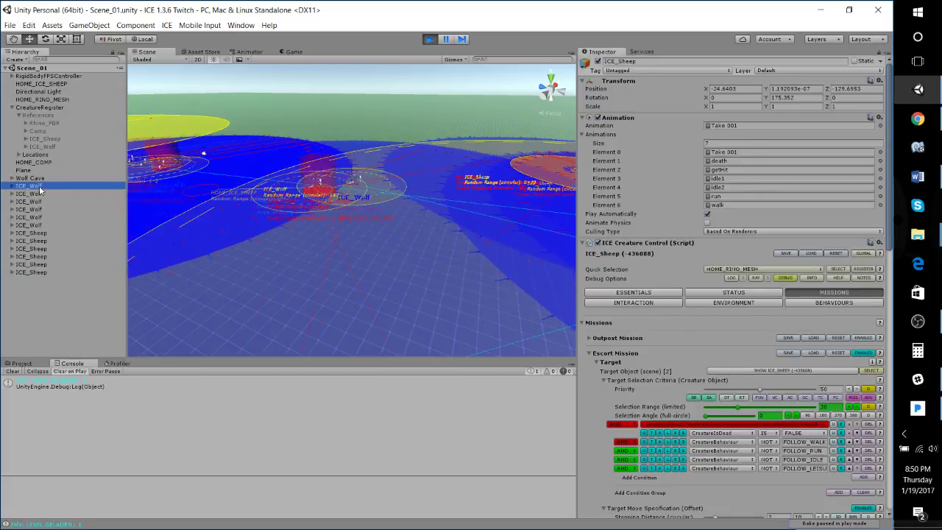
left_click(45, 270, "shift")
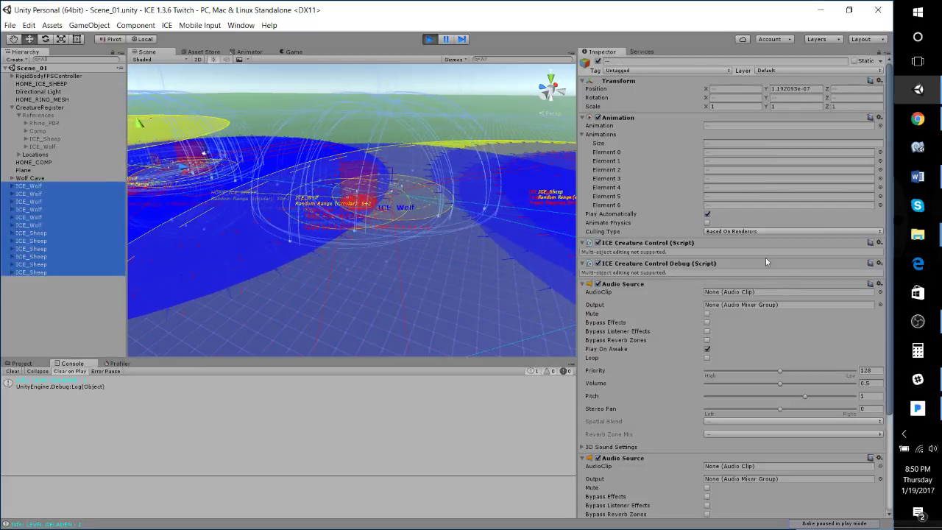
left_click(597, 263)
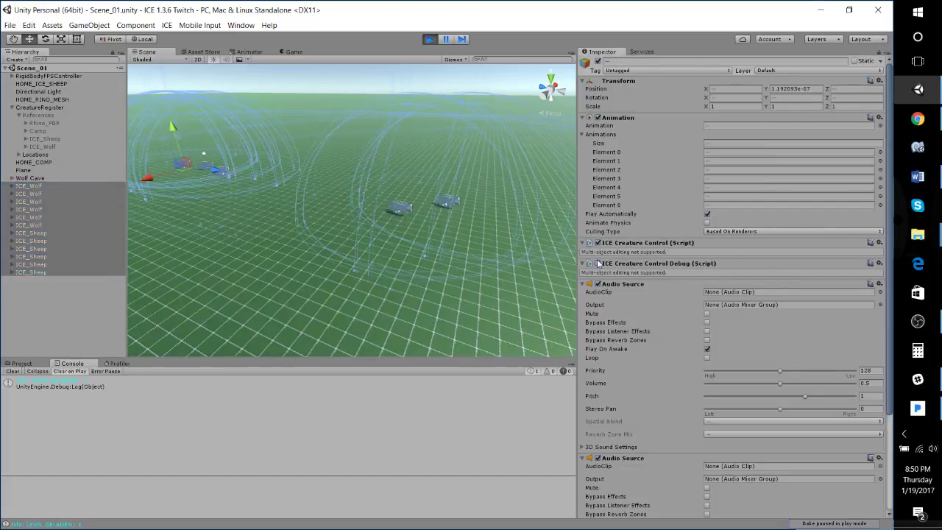
- Follow the wolves and sheep up close in the Scene view and select the fifth spawned ICE_Wolf to inspect its interaction settings
right_click_drag(264, 226, 352, 229)
key("w")
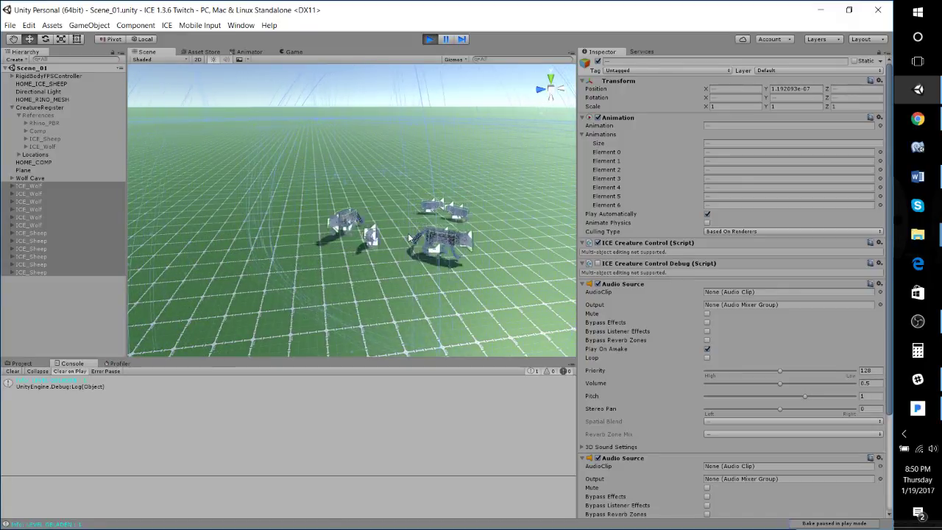
right_click_drag(371, 267, 457, 234)
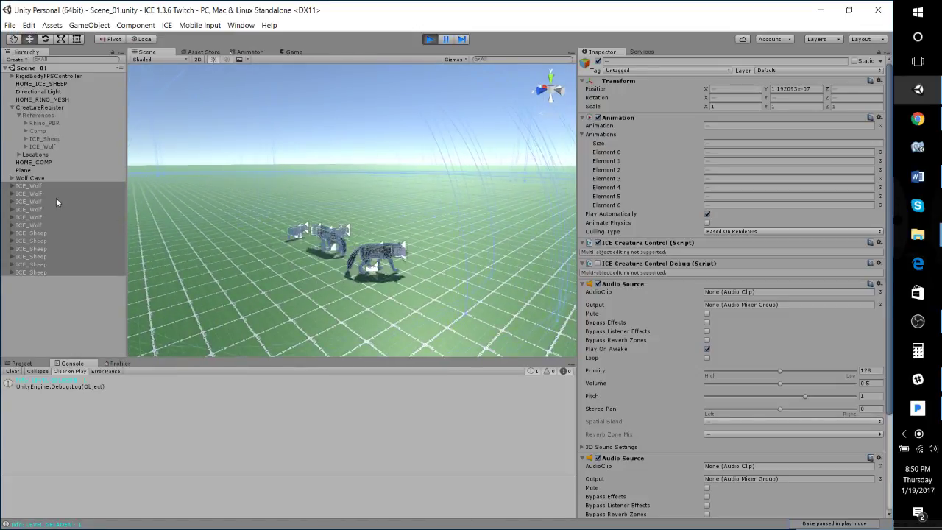
left_click(342, 255)
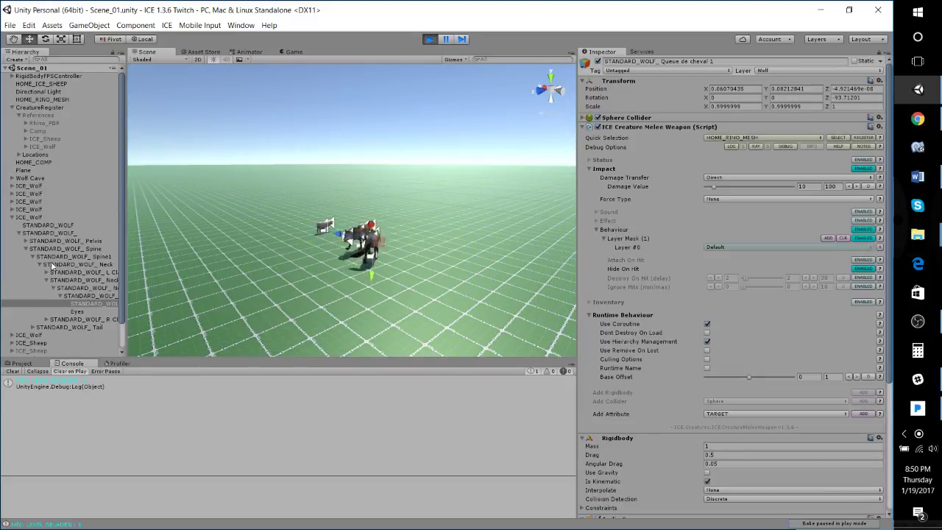
left_click(26, 218)
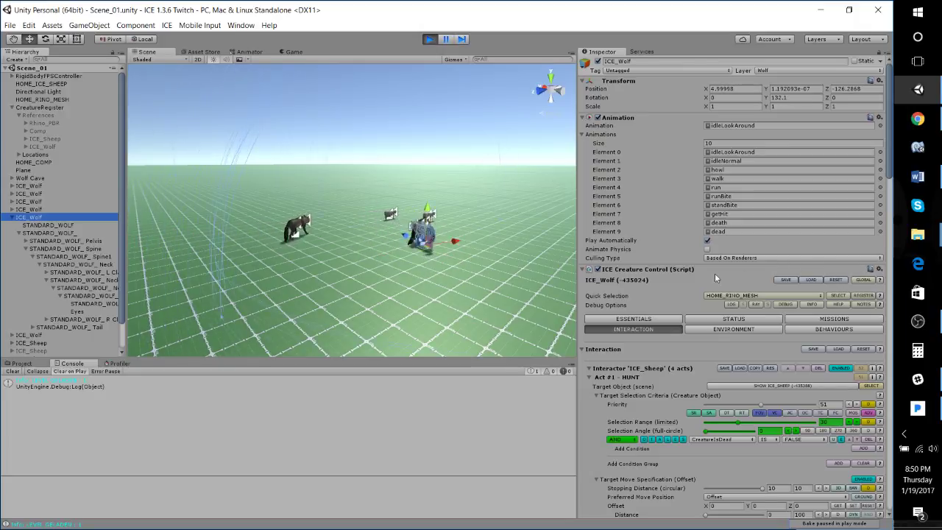
- Follow the wolf pack around the sheep in the Scene view and observe its circling from several angles
right_click_drag(381, 242, 427, 284)
key("w")
key("s")
key("d")
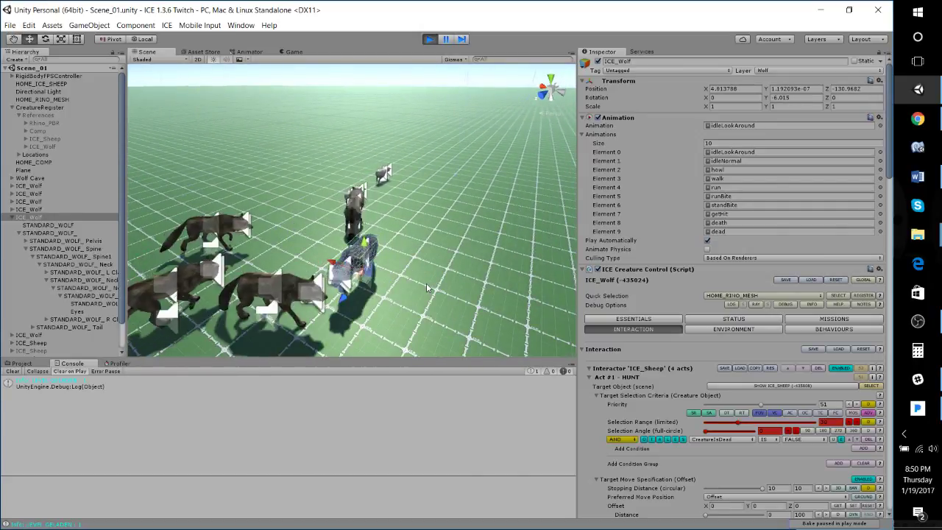
right_click_drag(452, 286, 369, 292)
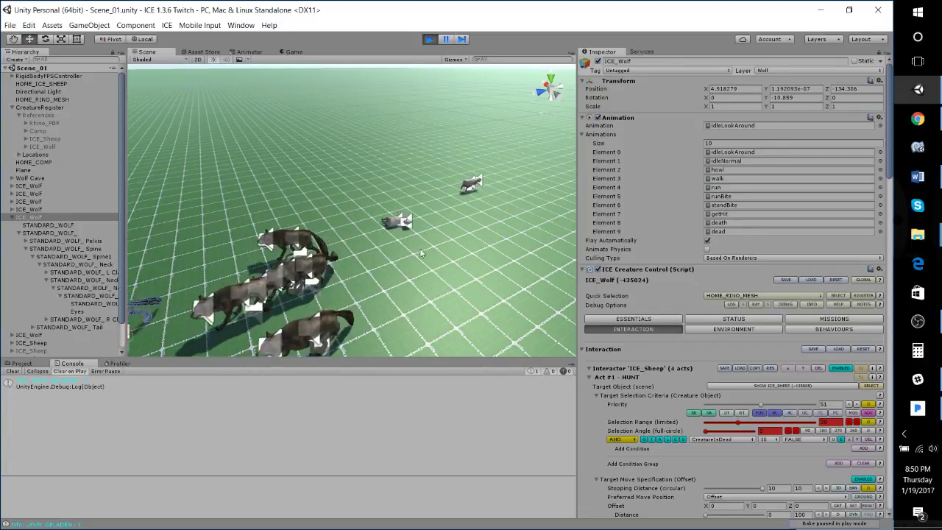
right_click_drag(422, 254, 314, 263)
right_click_drag(406, 265, 467, 264)
key("w")
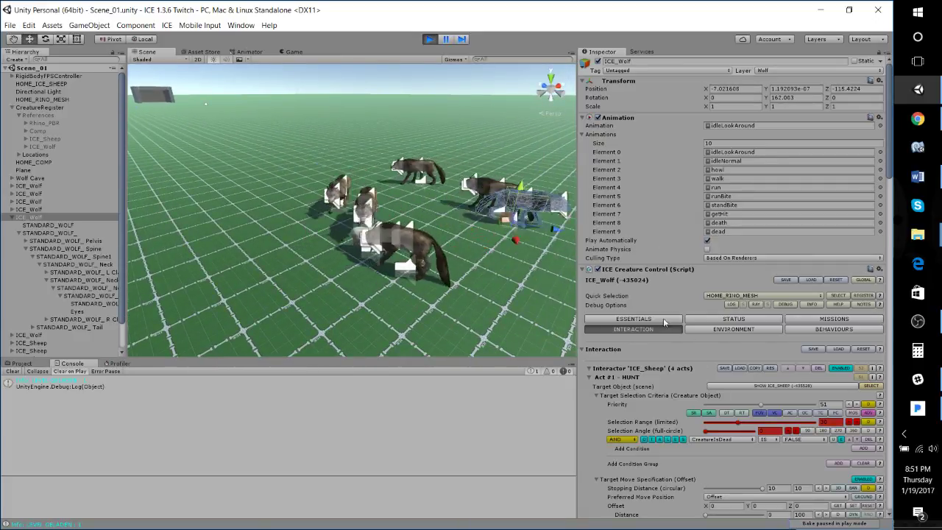
- Stop play mode and turn off the POOL option for the ICE_Wolf reference in the CreatureRegister
left_click(430, 39)
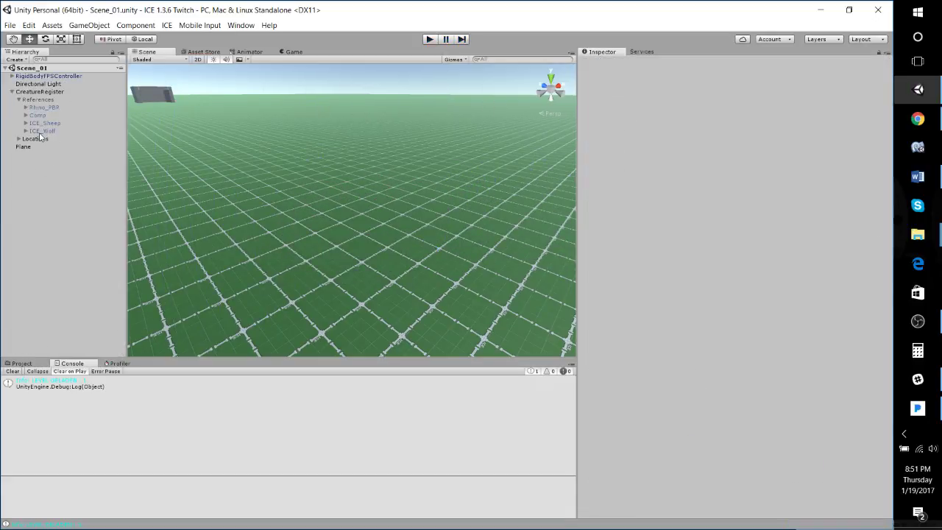
left_click(41, 131)
left_click(59, 100)
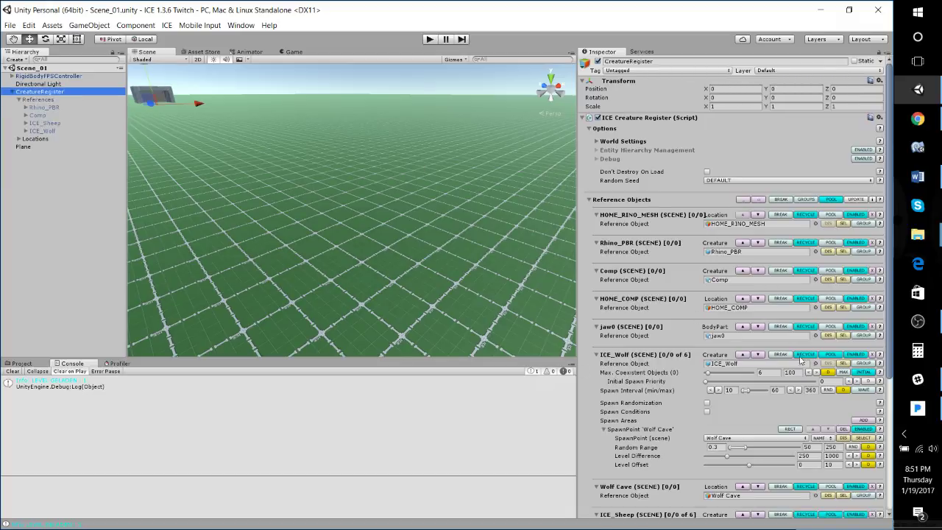
left_click(829, 356)
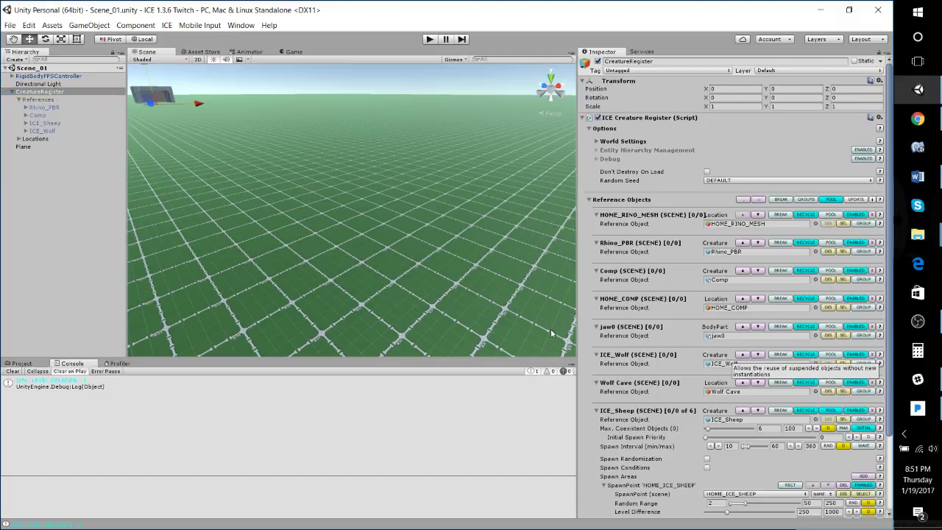
- Move ICE_Wolf out of References to the scene root and run the scene with the Scene view showing
left_click_drag(38, 172, 41, 181)
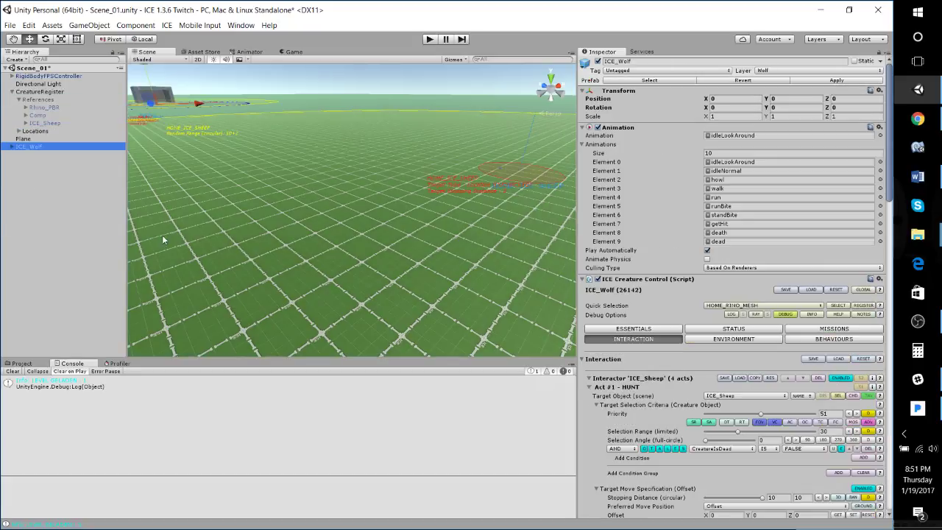
left_click(431, 40)
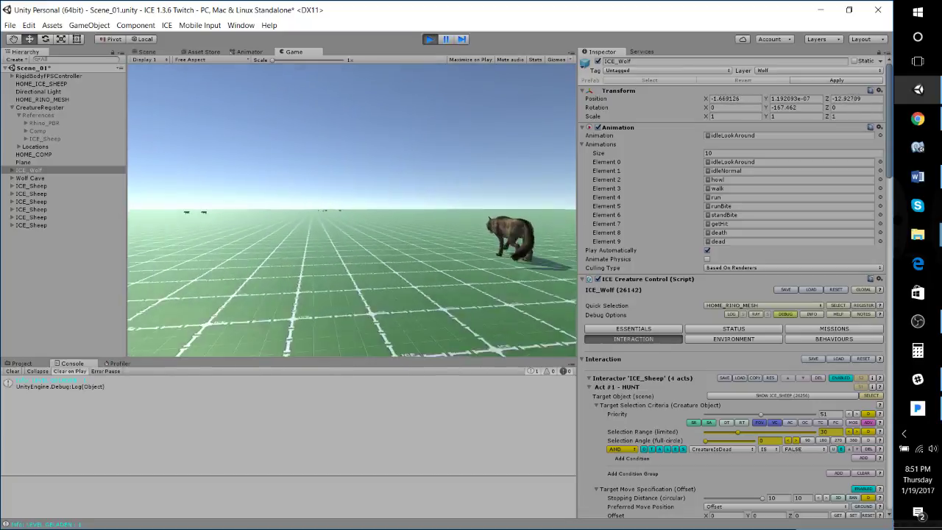
left_click(145, 52)
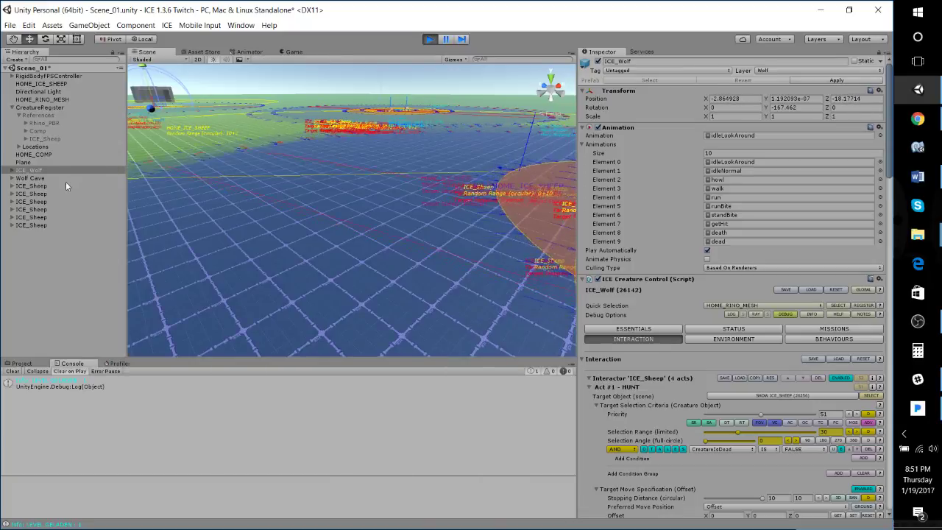
- Disable the ICE Creature Control Debug component on all spawned ICE_Sheep objects
left_click(36, 186)
left_click(29, 225, "shift")
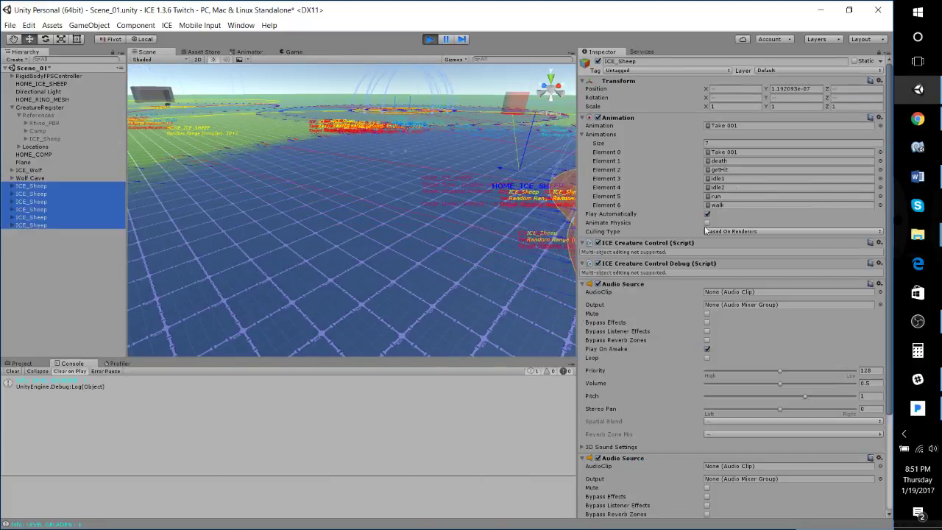
left_click(598, 264)
right_click_drag(312, 223, 383, 246)
key("s")
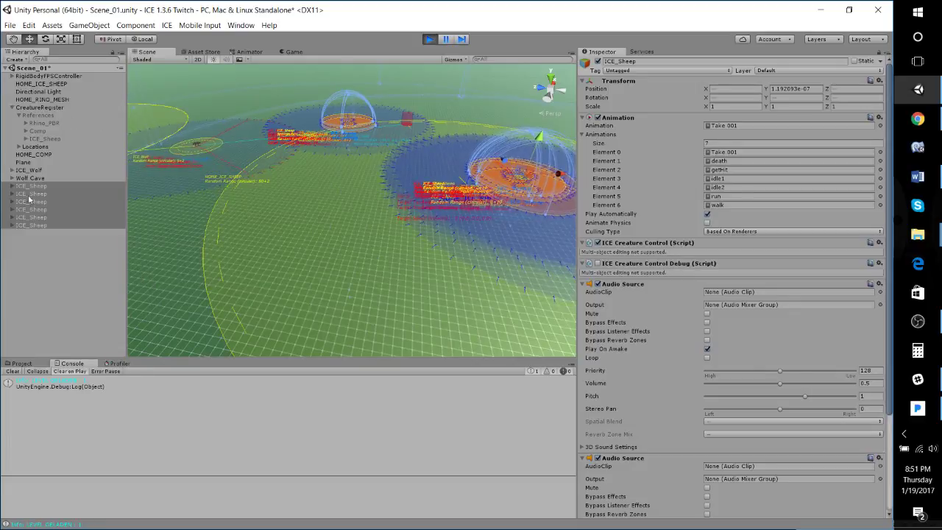
- Select the single ICE_Wolf and follow its approach to the sheep in the Scene view
left_click(28, 171)
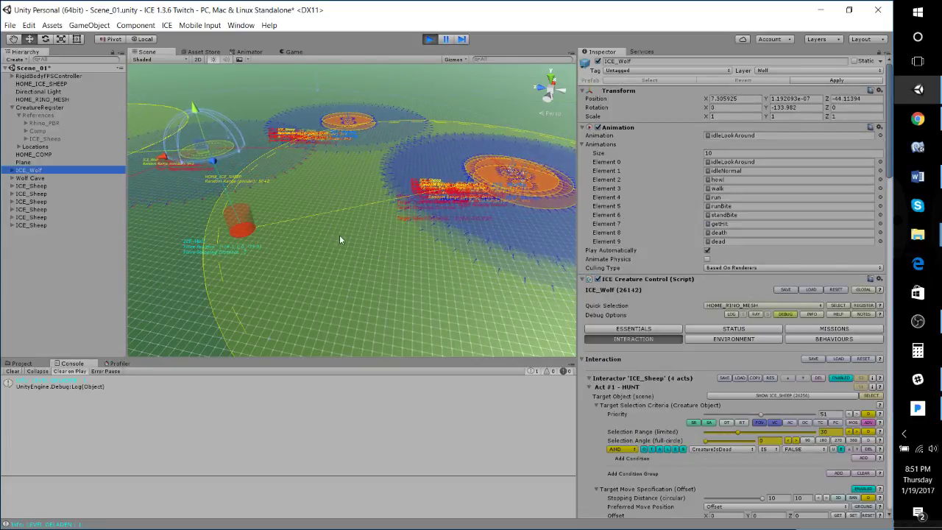
right_click_drag(340, 239, 375, 207)
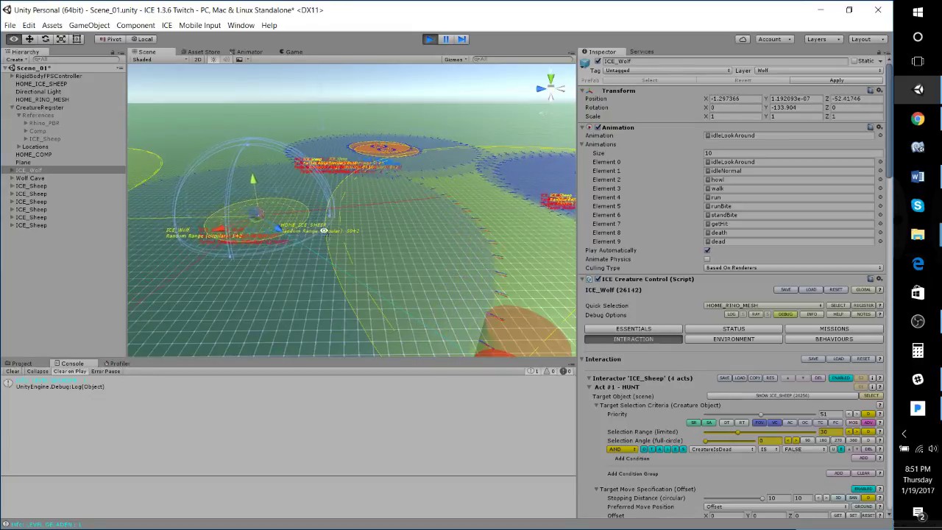
right_click_drag(290, 236, 362, 226)
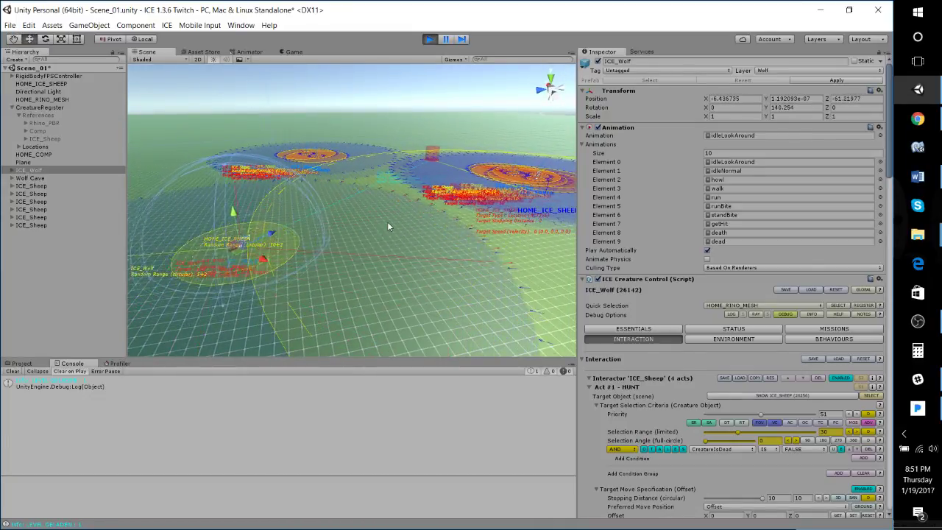
right_click_drag(345, 246, 406, 214)
right_click_drag(412, 212, 390, 202)
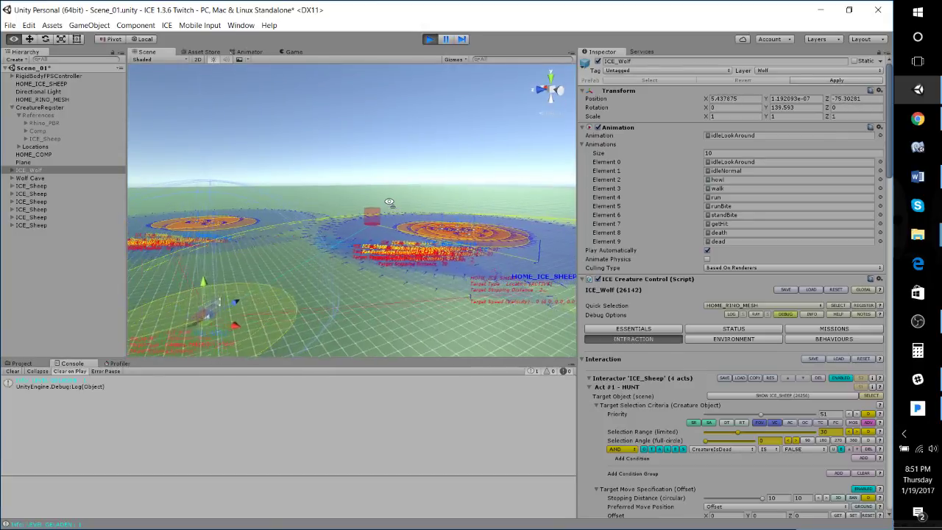
mouse_move(352, 265)
right_mouse_down()
mouse_move(370, 210)
mouse_move(360, 261)
right_mouse_up()
key("w")
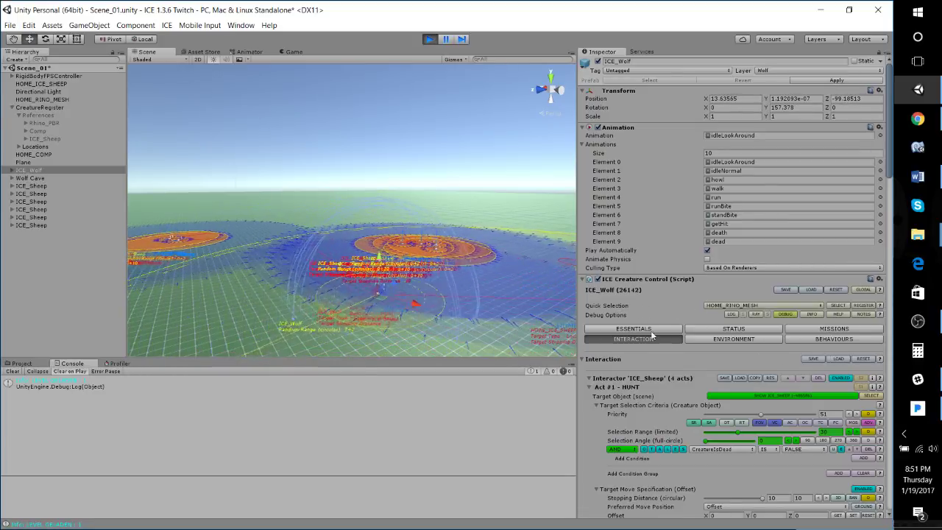
- Show the ICE_Wolf's runtime info, turn off its debug display, and follow its movement around the sheep
left_click(815, 314)
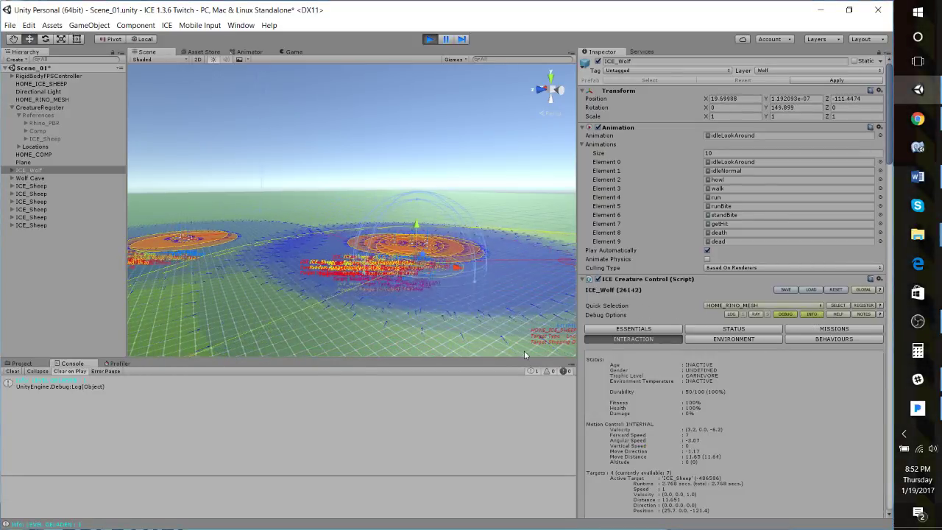
left_click(791, 316)
right_click_drag(474, 317, 455, 375)
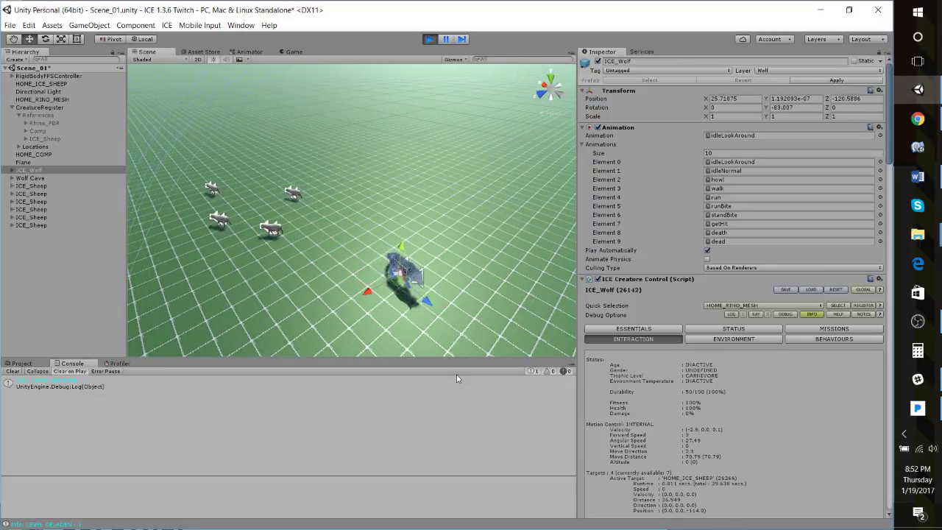
right_click_drag(453, 324, 515, 274)
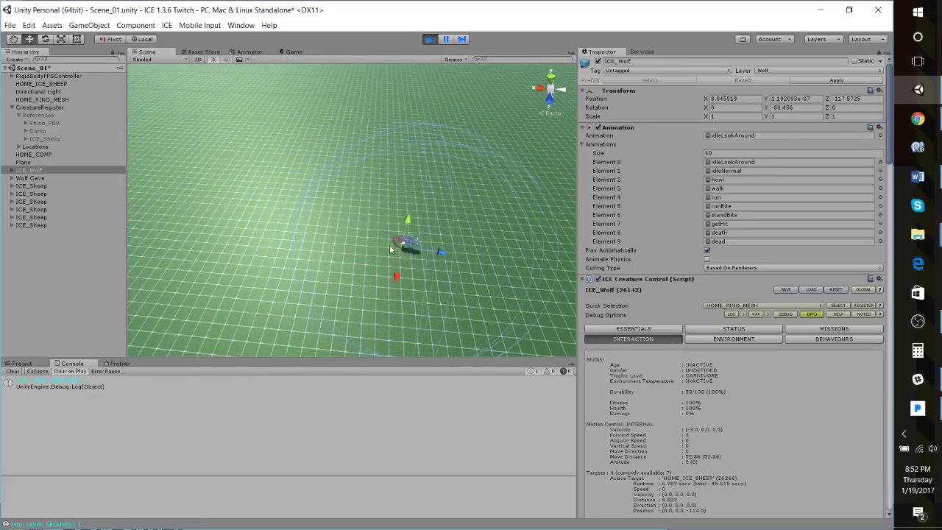
right_click_drag(389, 244, 368, 237)
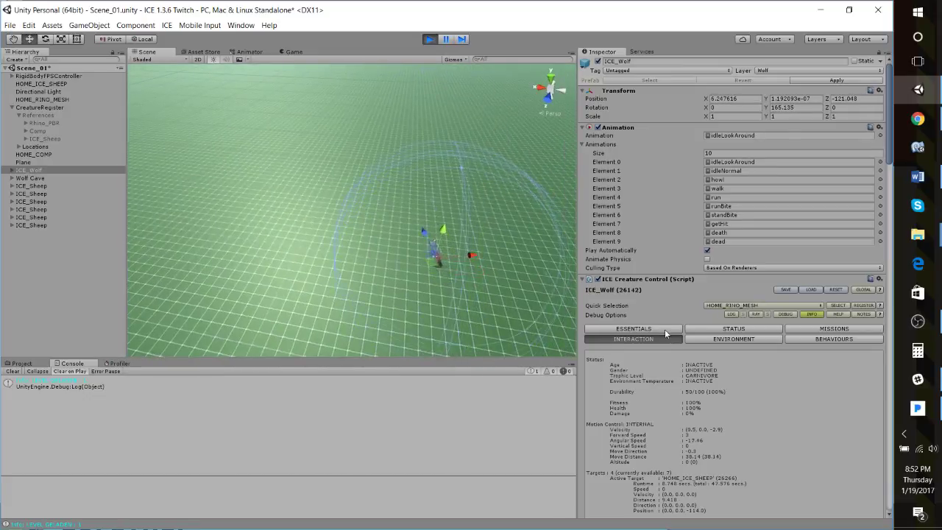
- Examine the HUNT and CIRCLE act settings of the ICE_Sheep interactor while tracking the wolf in the Scene view
left_click(665, 329)
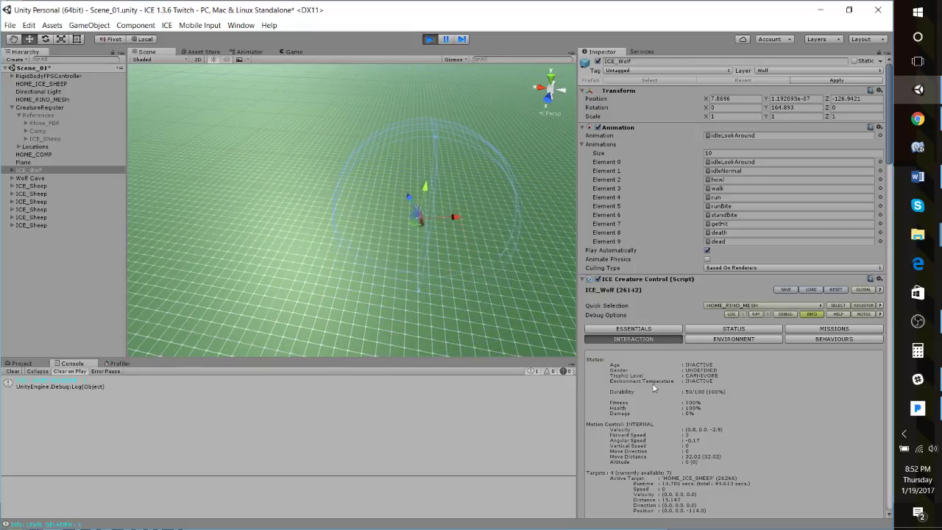
scroll(655, 388, "down", 5)
scroll(718, 360, "down", 9)
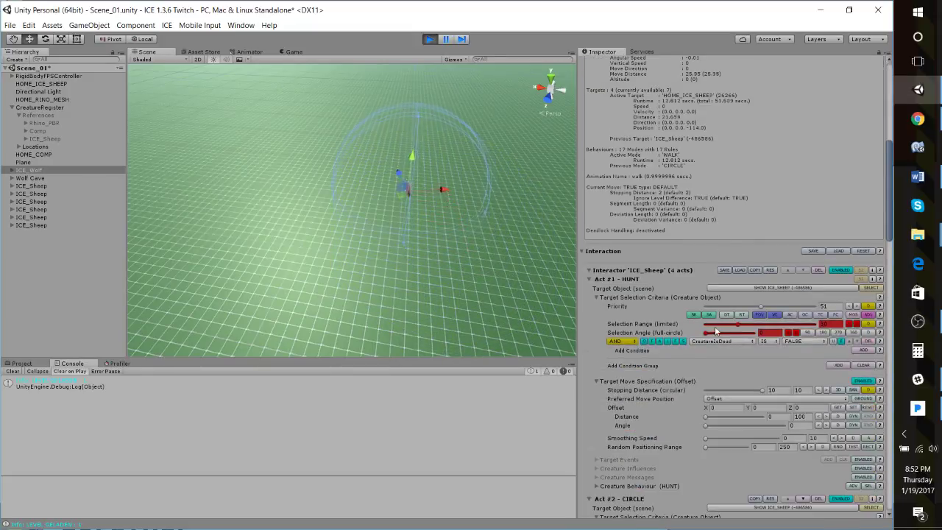
scroll(727, 355, "down", 3)
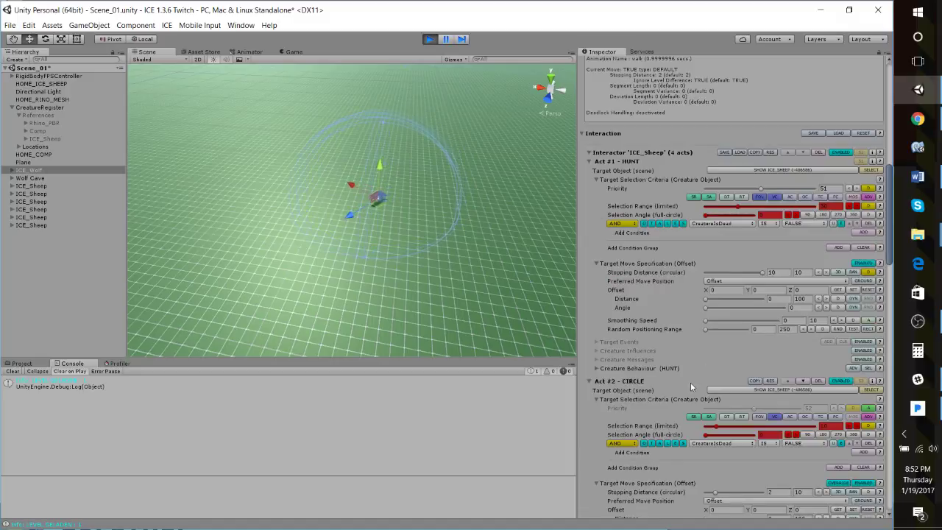
scroll(740, 428, "down", 3)
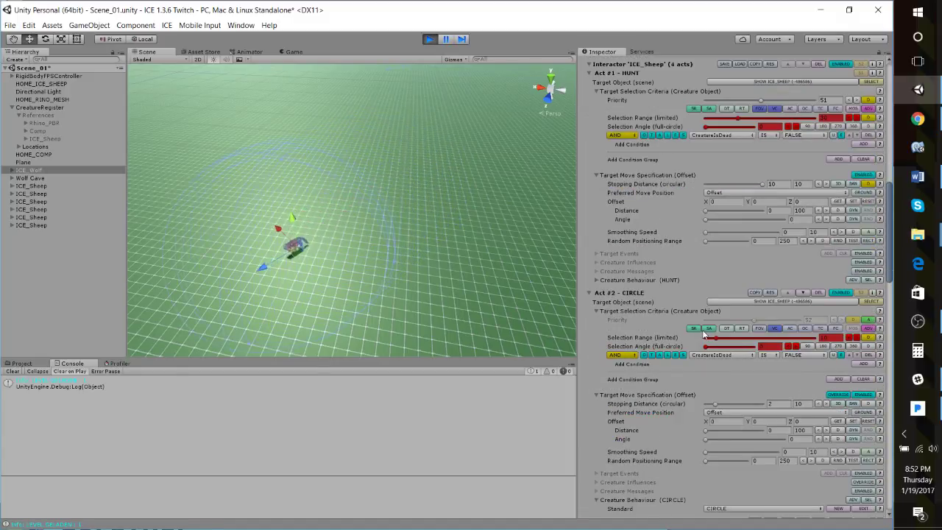
right_click_drag(414, 285, 370, 251)
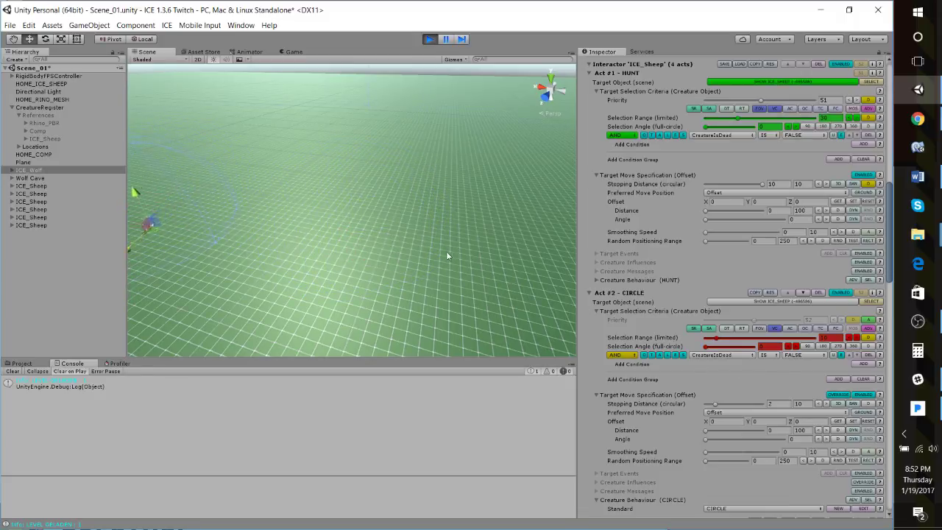
right_click_drag(448, 256, 269, 237)
key("w")
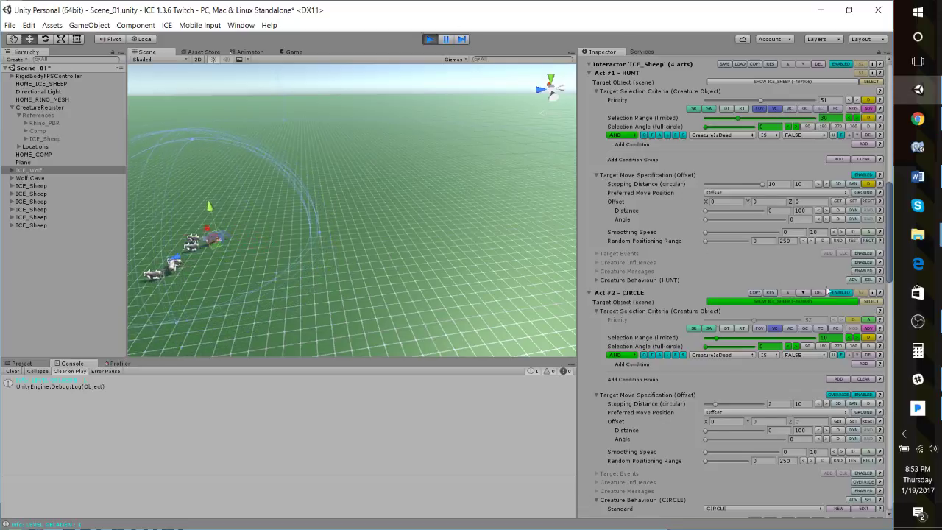
- Set the CIRCLE act's Selection Range to about 26.2 and watch how the wolf moves around the sheep
scroll(777, 405, "down", 3)
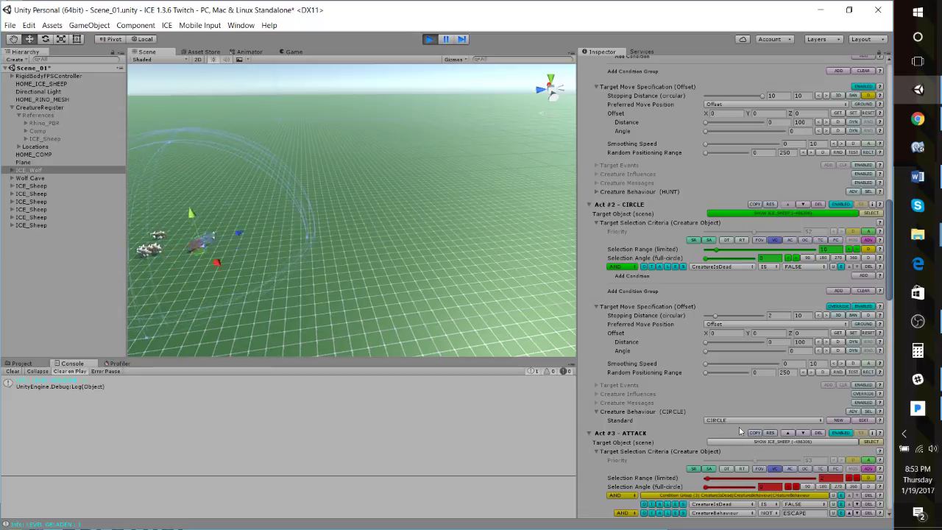
scroll(740, 393, "down", 2)
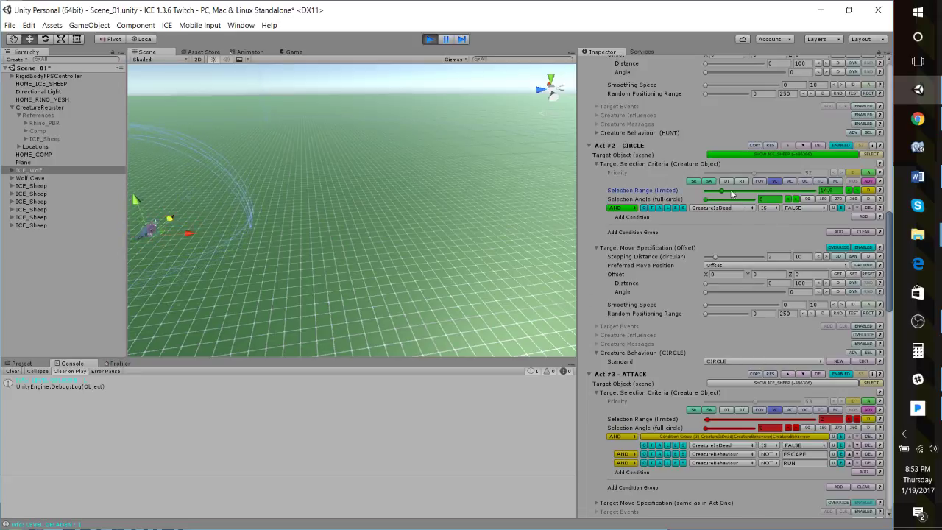
right_click_drag(365, 217, 403, 252)
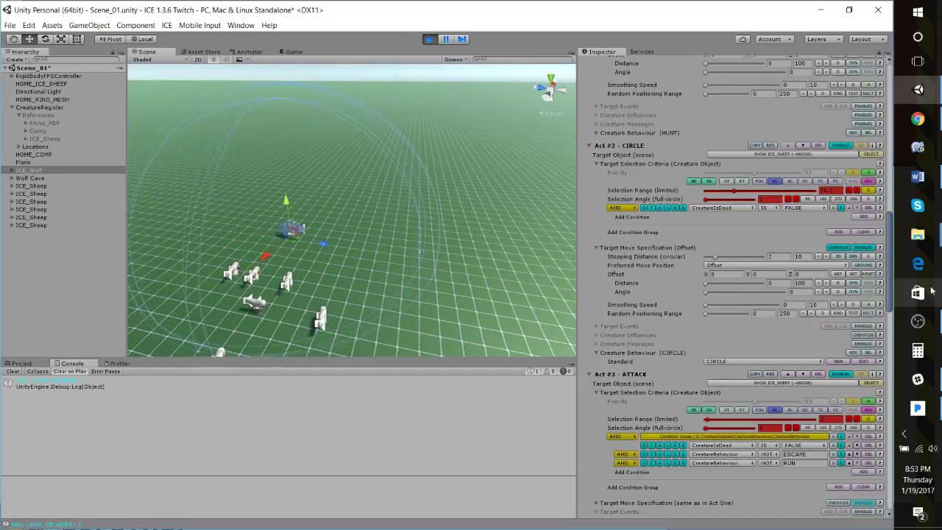
left_click_drag(460, 231, 282, 252, "alt")
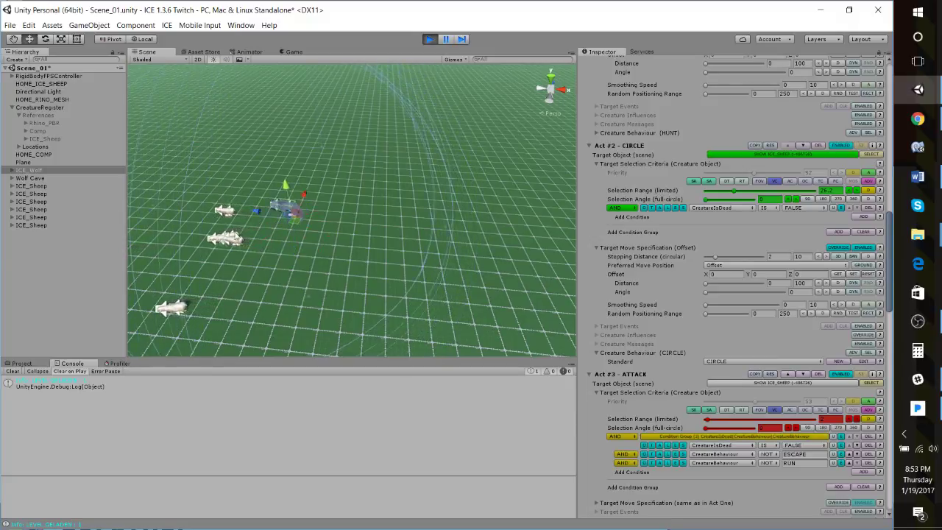
right_click_drag(332, 192, 310, 195)
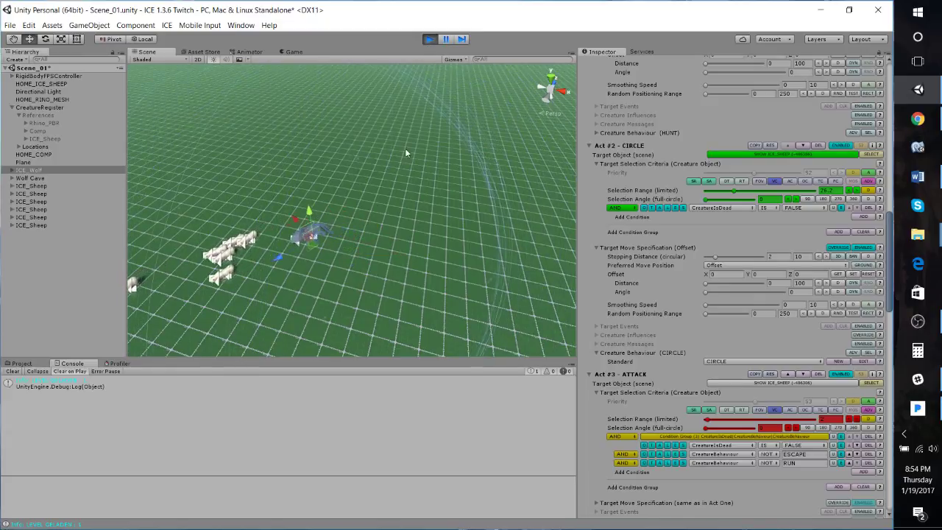
right_click_drag(405, 148, 311, 171)
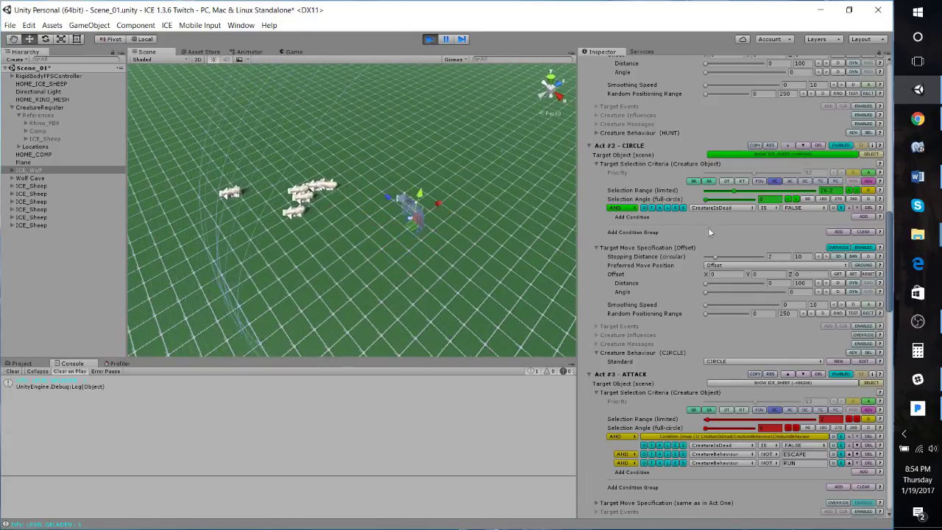
- Add a second condition to the CIRCLE act's selection criteria and set its type to TargetGameObject
left_click(869, 182)
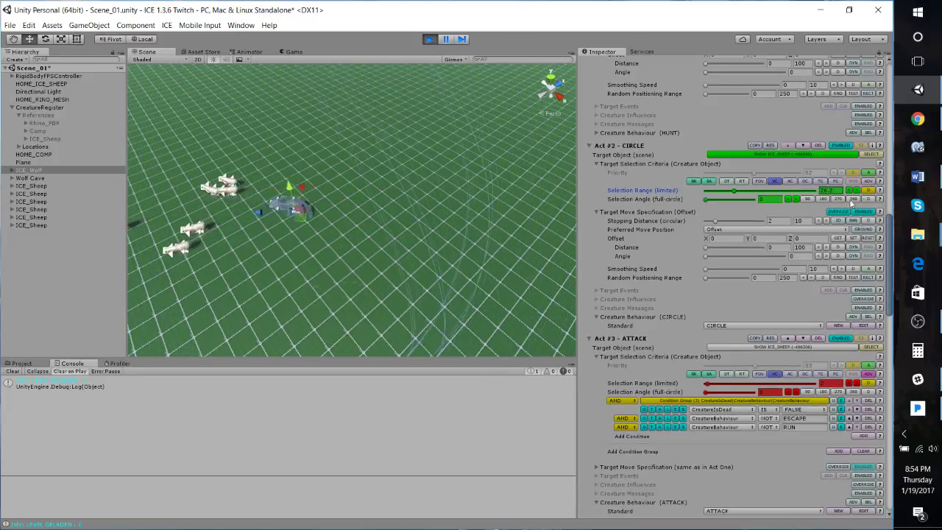
left_click(870, 182)
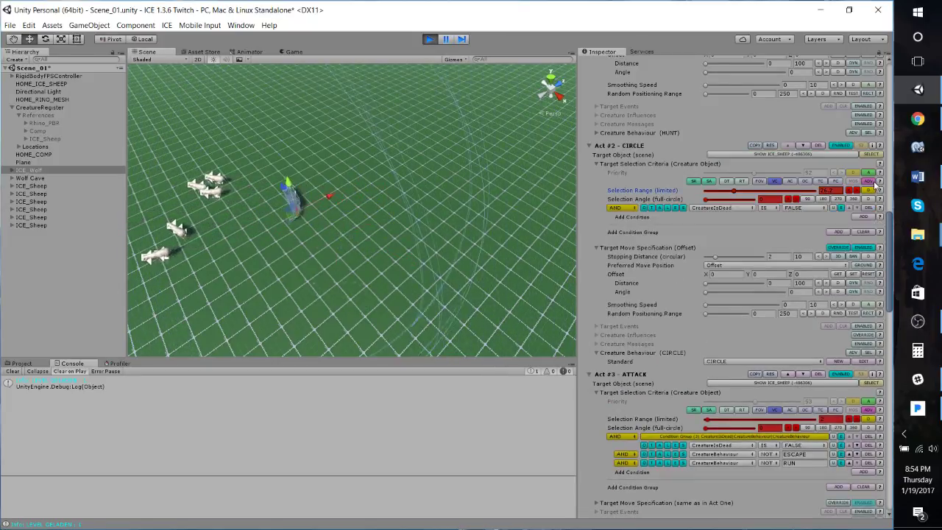
left_click(865, 218)
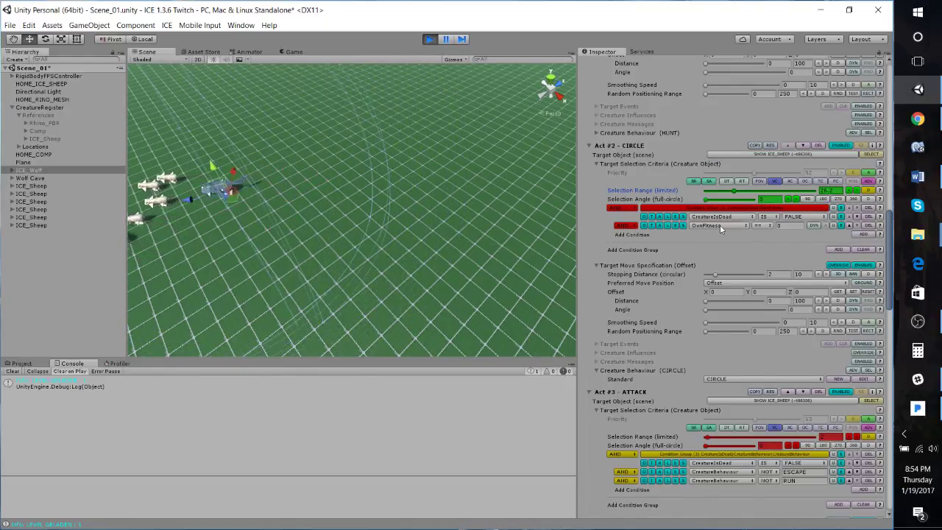
left_click(712, 224)
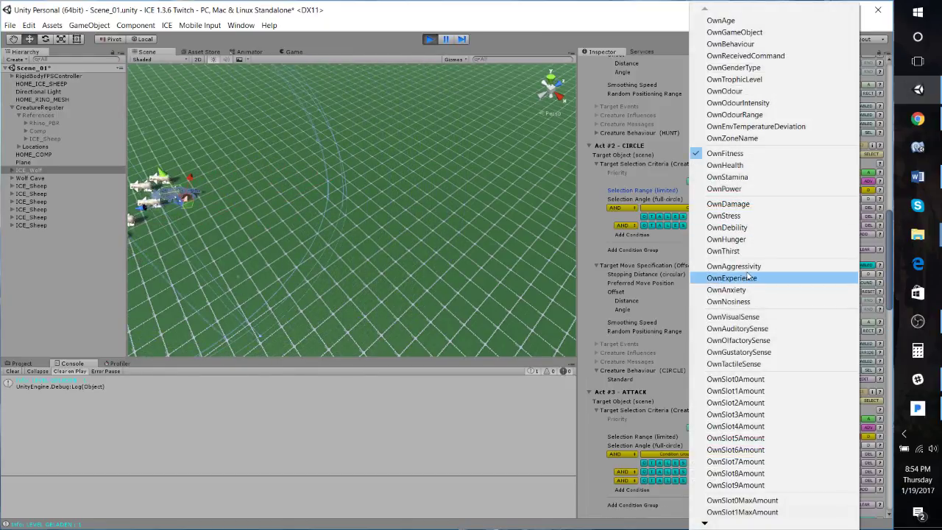
key("c")
key("c")
key("c")
key("c")
key("c")
key("c")
key("c")
key("c")
key("c")
key("c")
key("c")
key("c")
key("c")
key("c")
key("c")
key("c")
key("c")
key("c")
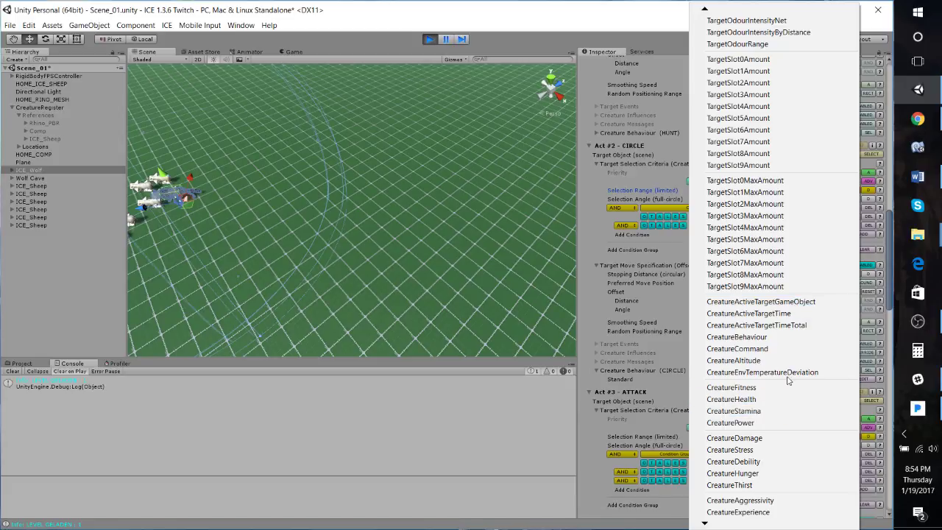
scroll(791, 330, "up", 9)
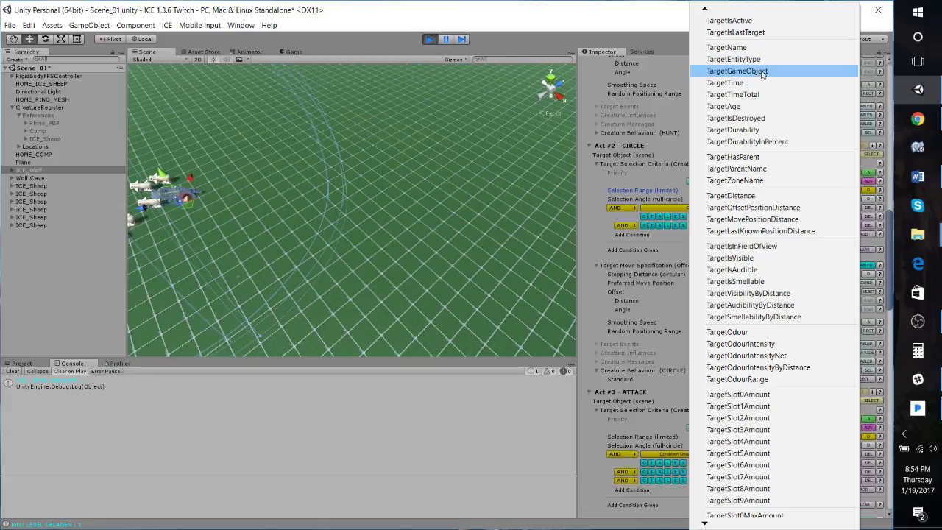
left_click(905, 86)
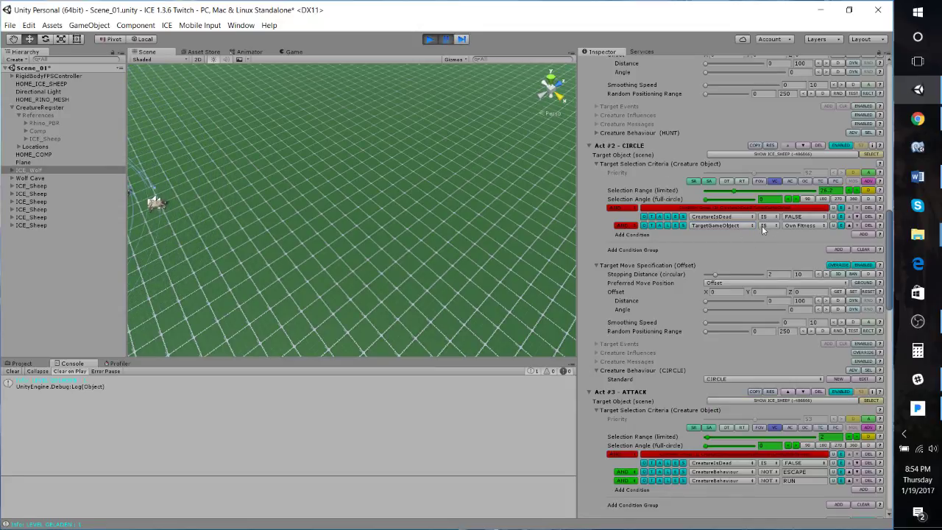
- Set the TargetGameObject condition's operator to NOT and look through its comparison values for a suitable active-target option
left_click(801, 226)
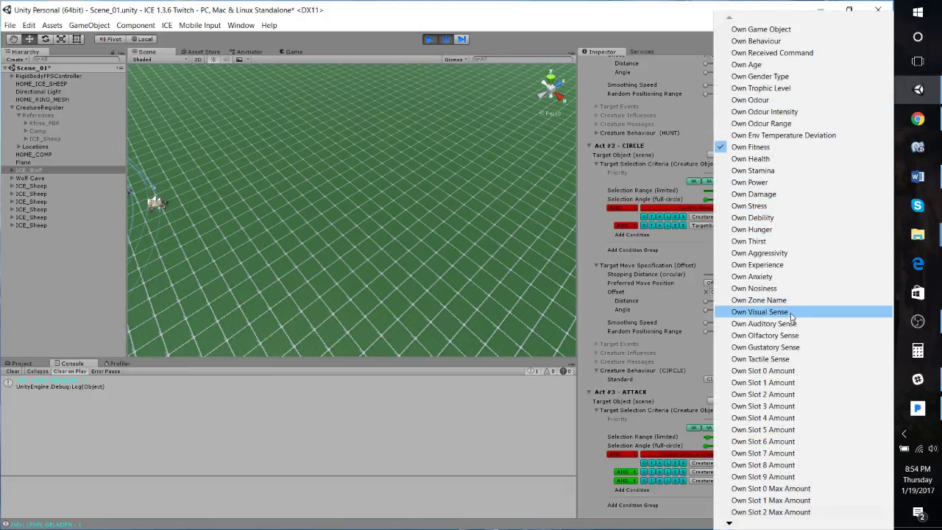
key("Down")
key("Down")
key("Down")
key("Down")
key("Down")
key("Down")
key("Down")
key("Down")
key("Down")
key("Down")
key("Down")
key("Down")
key("Down")
key("Down")
key("Down")
key("Down")
key("Down")
key("Down")
key("Down")
key("Down")
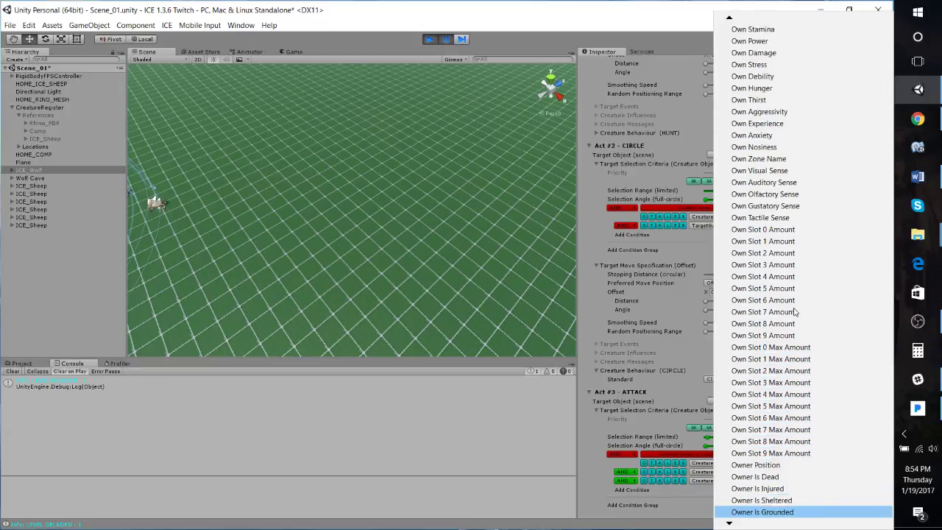
scroll(795, 312, "down", 15)
scroll(807, 340, "down", 8)
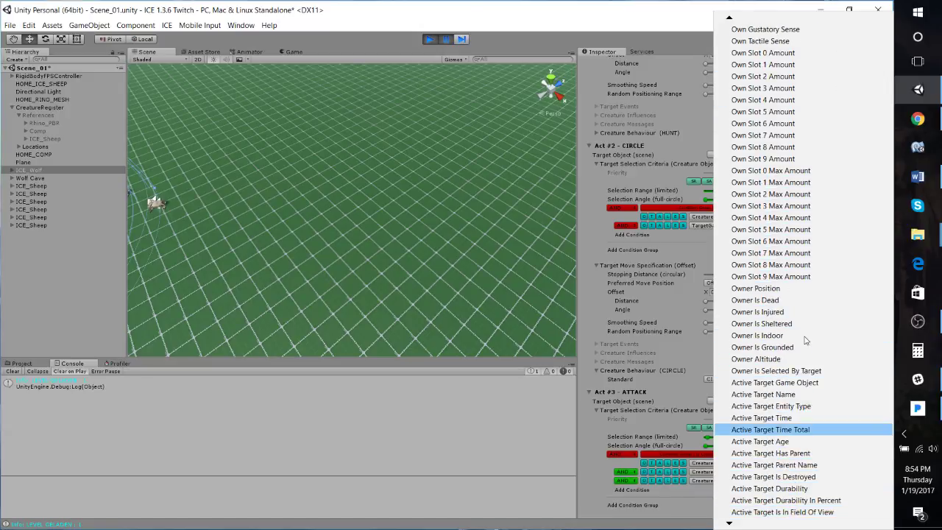
key("Down")
key("Down")
key("Down")
key("Down")
key("Down")
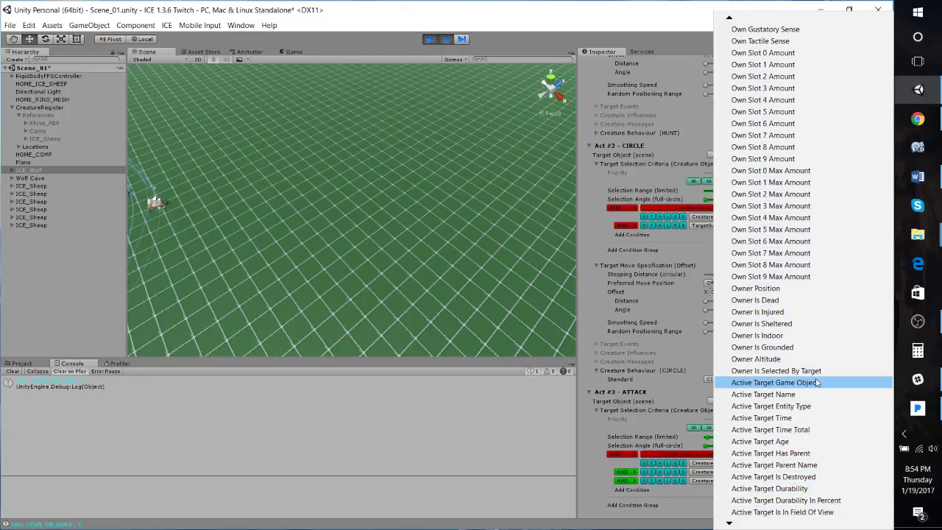
key("Down")
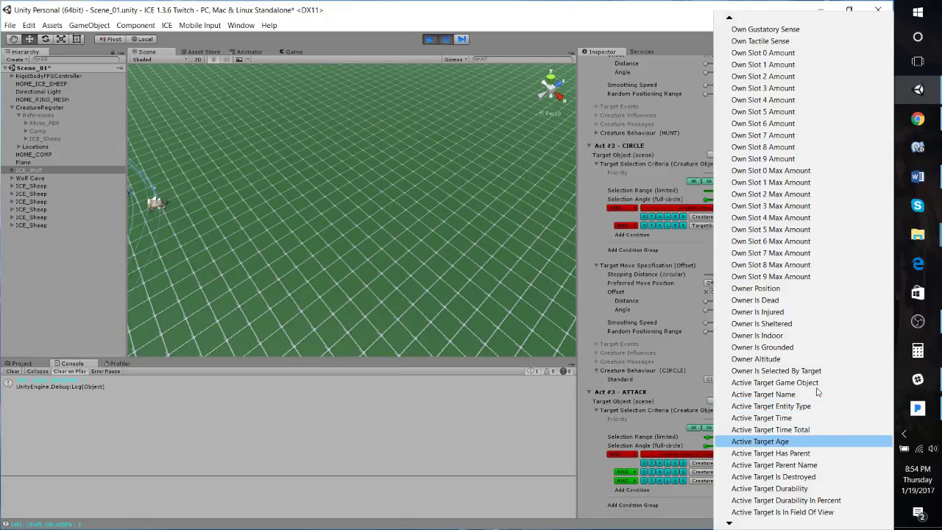
key("Down")
key("Down")
key("Down")
key("Down")
key("Down")
key("Down")
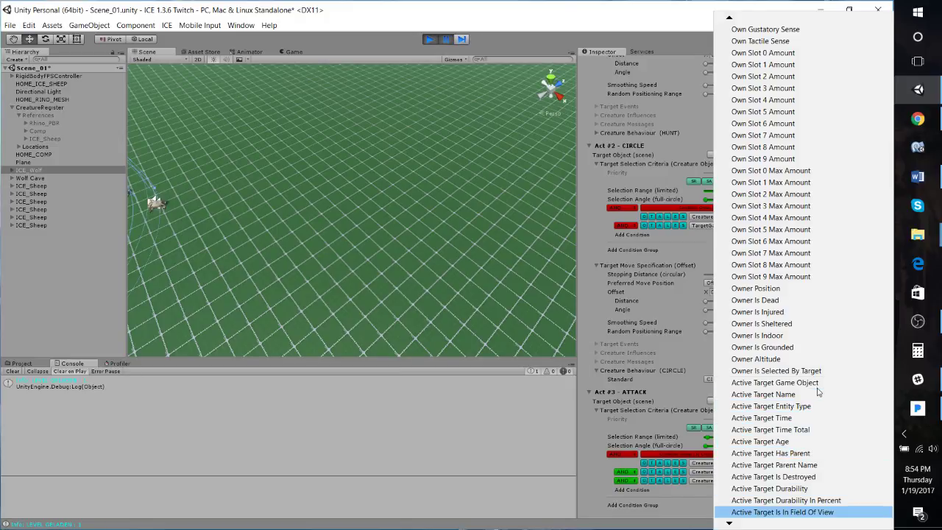
key("Down")
key("Up")
key("Up")
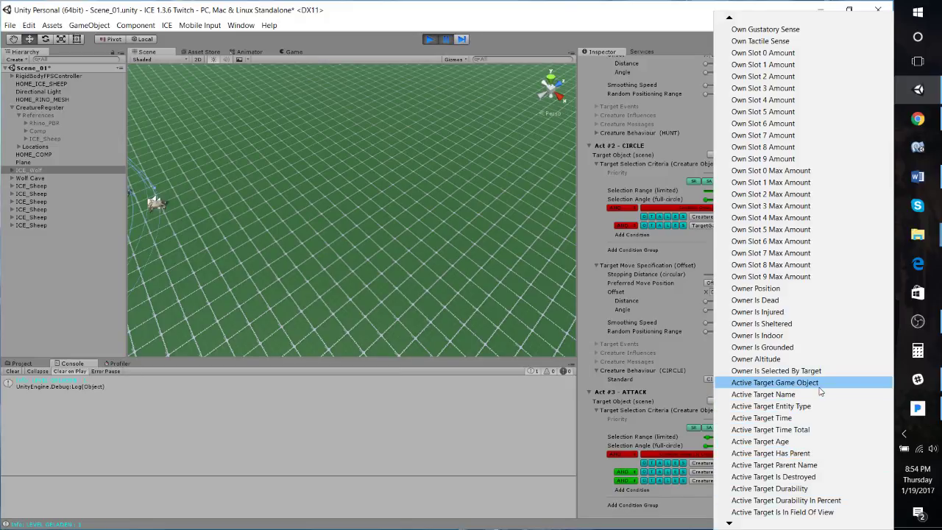
key("Down")
key("Down")
key("Down")
key("Down")
key("Down")
key("Down")
key("Down")
key("Down")
key("Down")
key("Down")
key("Down")
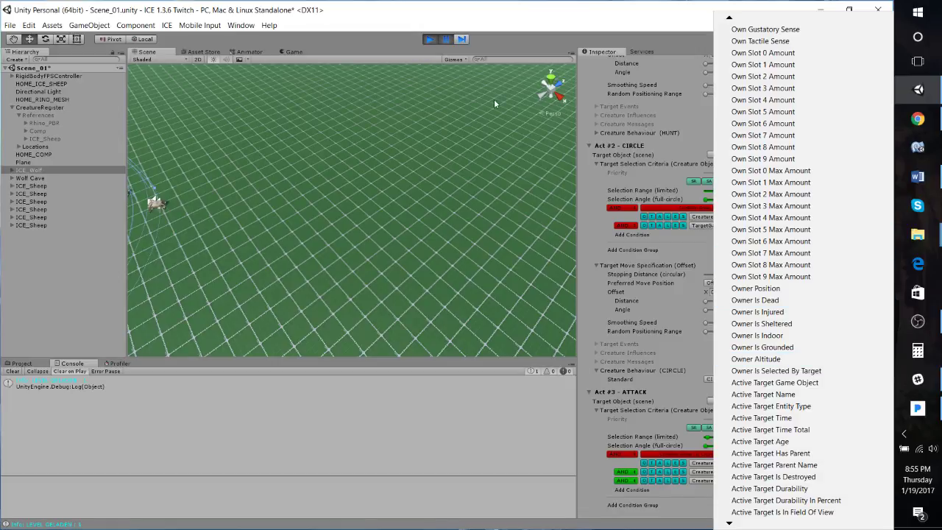
- Resume the simulation in the Scene view and delete the TargetGameObject condition from the CIRCLE act
left_click(451, 42)
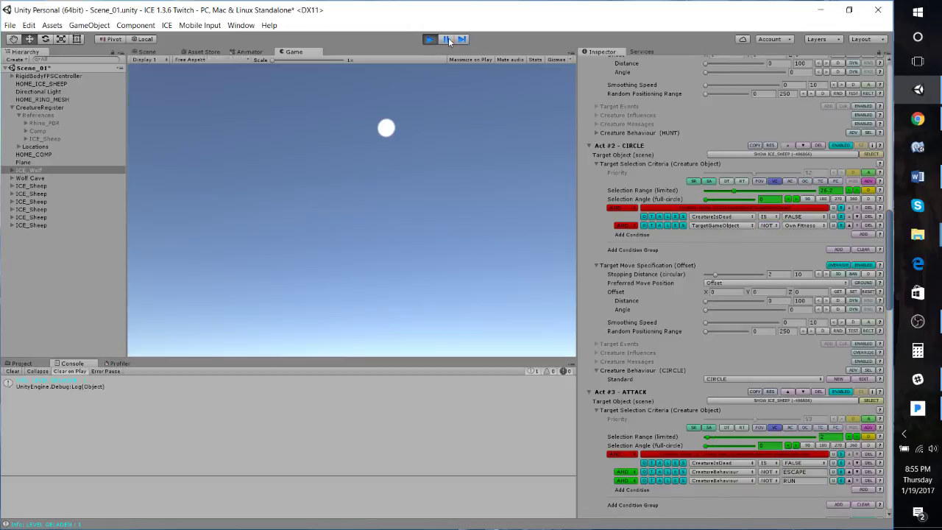
left_click(145, 52)
left_click(869, 226)
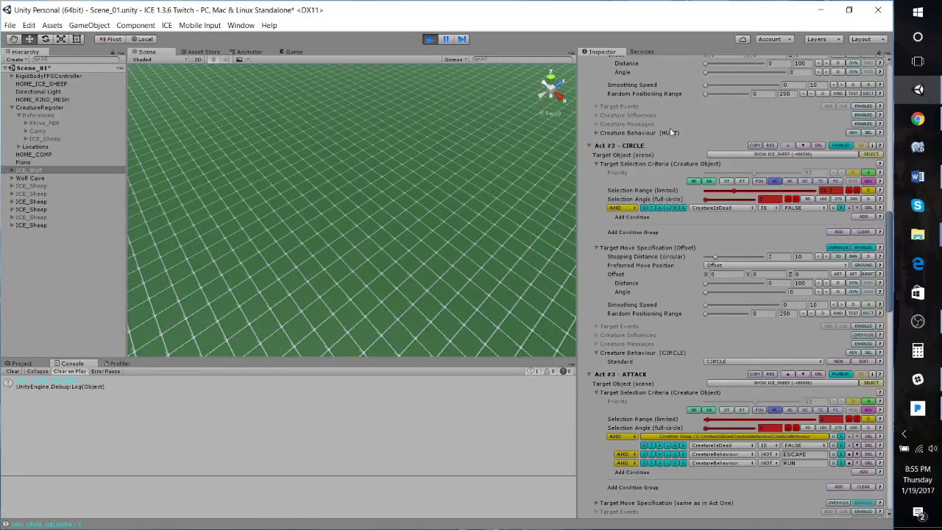
- Try a Retaining Timer of 10 on the CIRCLE act and follow the wolf's approach to the sheep
left_click(742, 181)
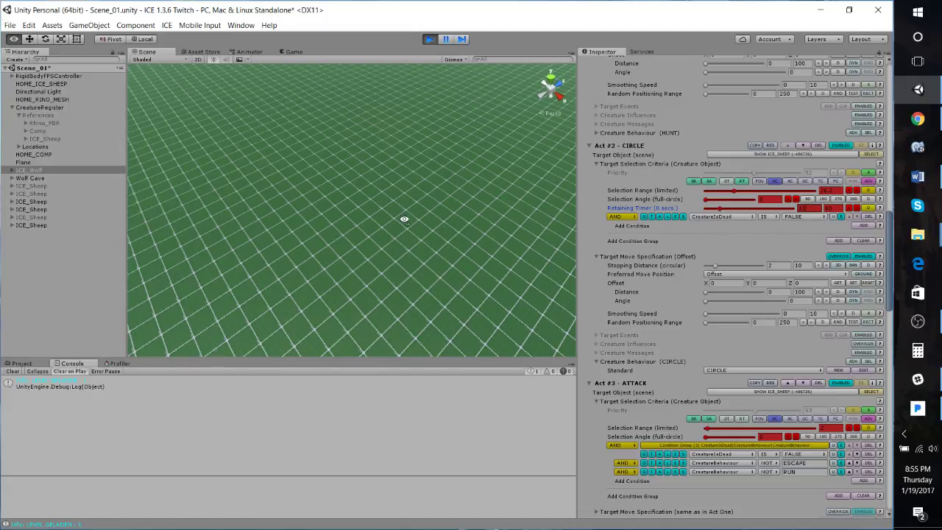
left_click_drag(405, 221, 219, 133, "alt")
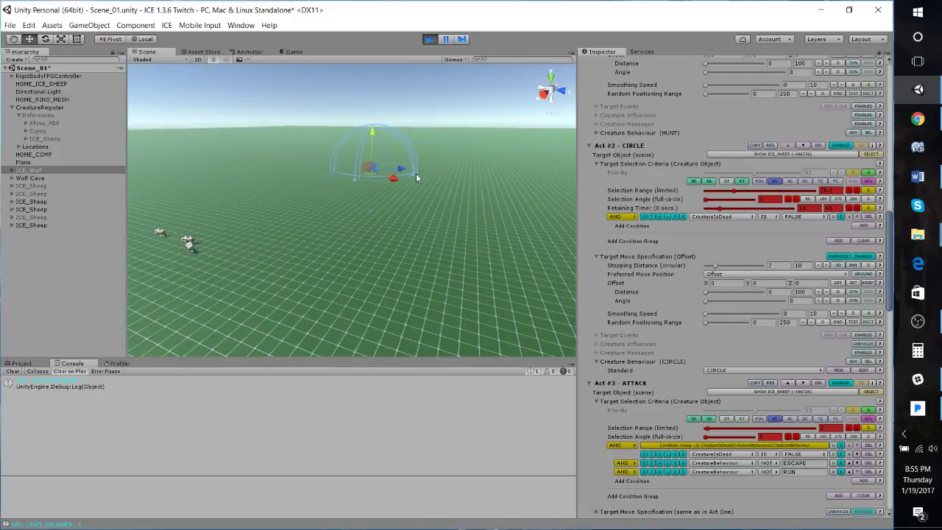
right_click_drag(415, 177, 329, 183)
key("d")
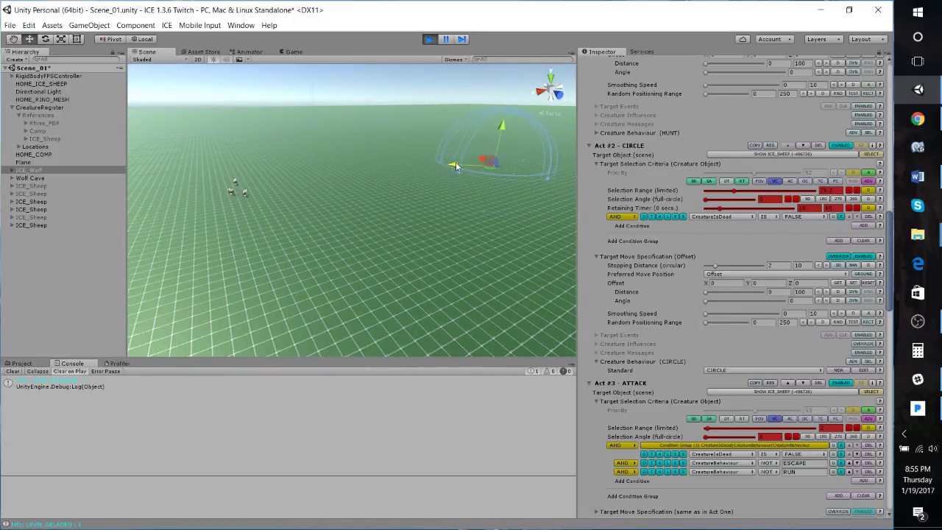
left_click_drag(412, 214, 363, 171, "alt")
key("w")
right_click_drag(363, 171, 360, 211)
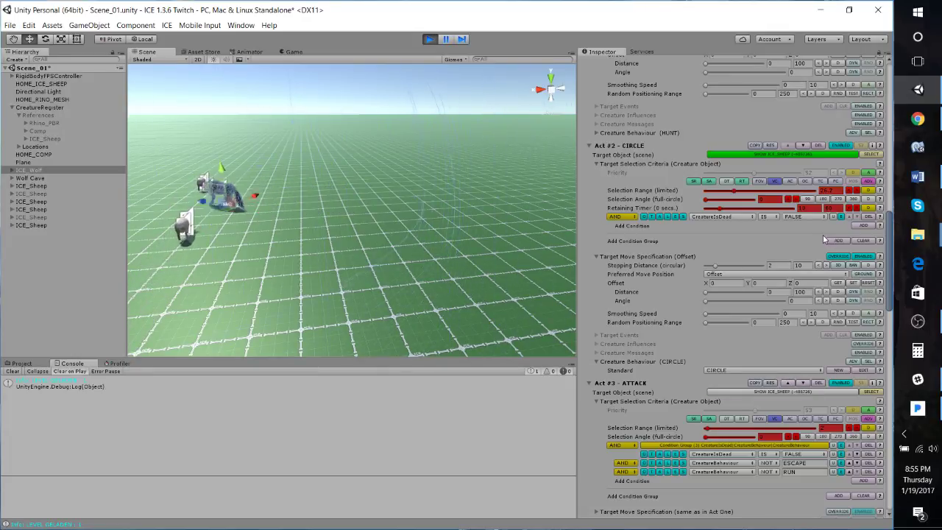
- Briefly toggle the CIRCLE act's Delay Timer on and off, and watch the wolf move around the sheep
left_click(731, 181)
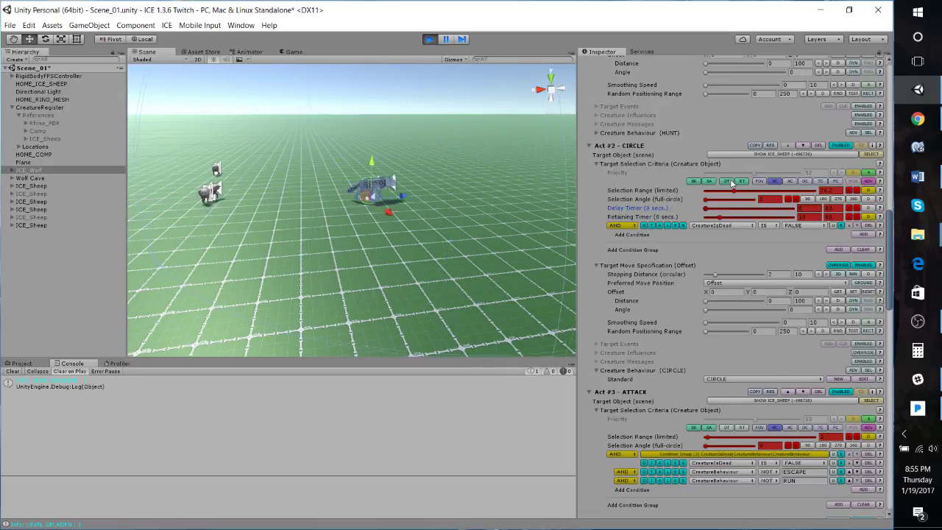
left_click(730, 181)
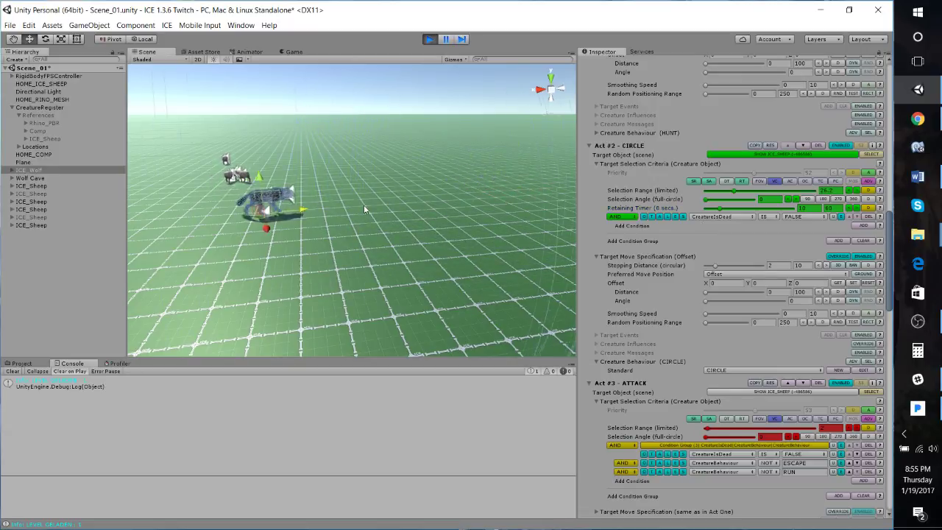
right_click_drag(360, 241, 503, 221)
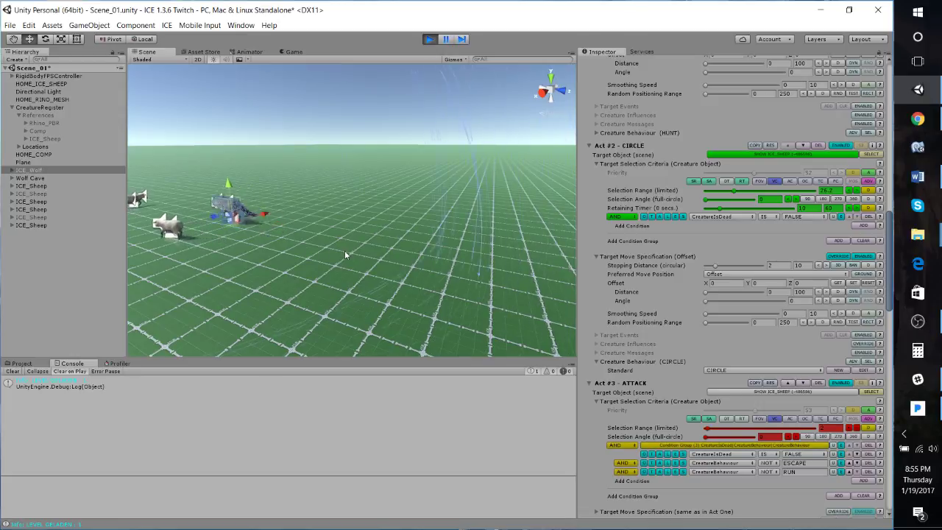
right_click_drag(344, 250, 330, 227)
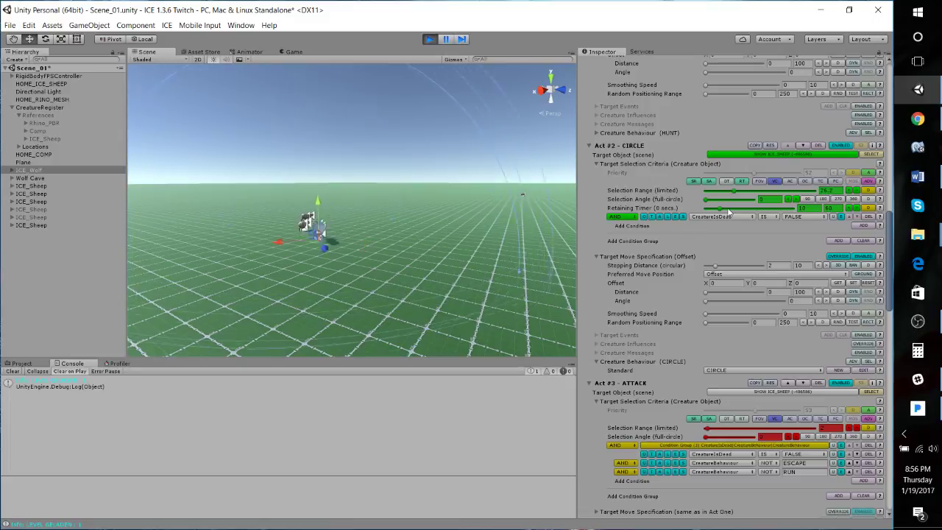
right_click_drag(407, 212, 488, 297)
key("w")
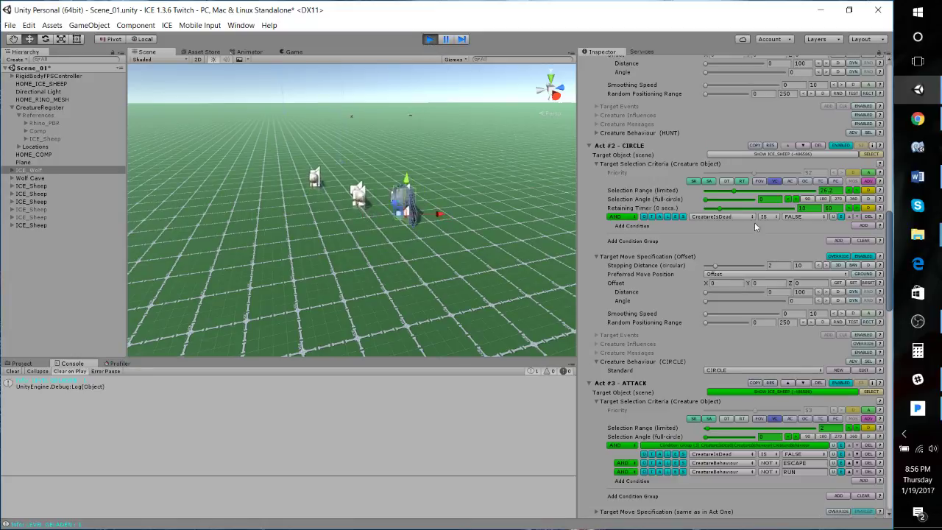
- Remove the CIRCLE act's Retaining Timer and add a TargetIsLastTarget condition to its selection criteria
left_click(741, 182)
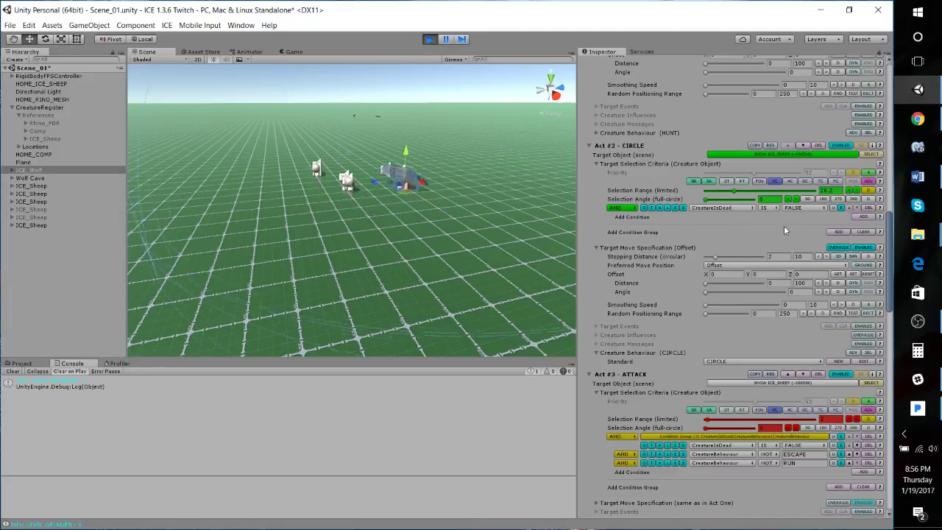
left_click(864, 215)
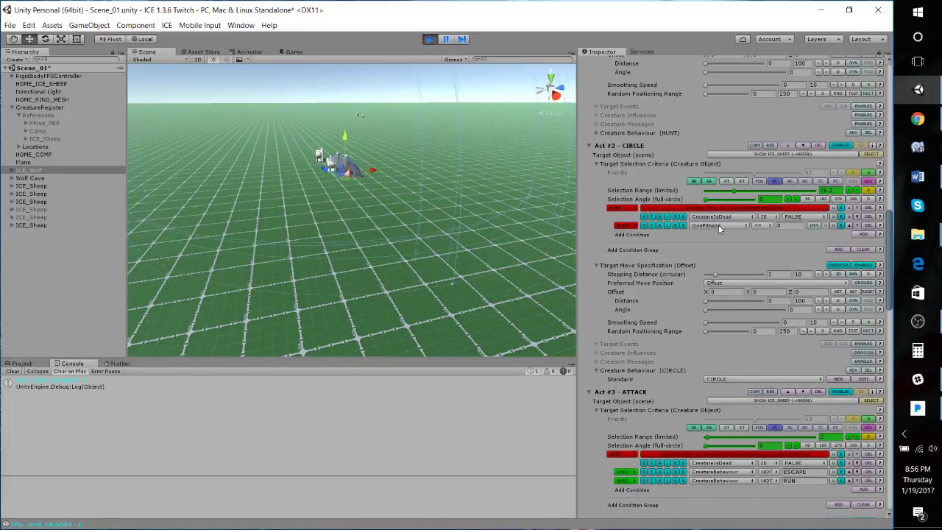
left_click(723, 226)
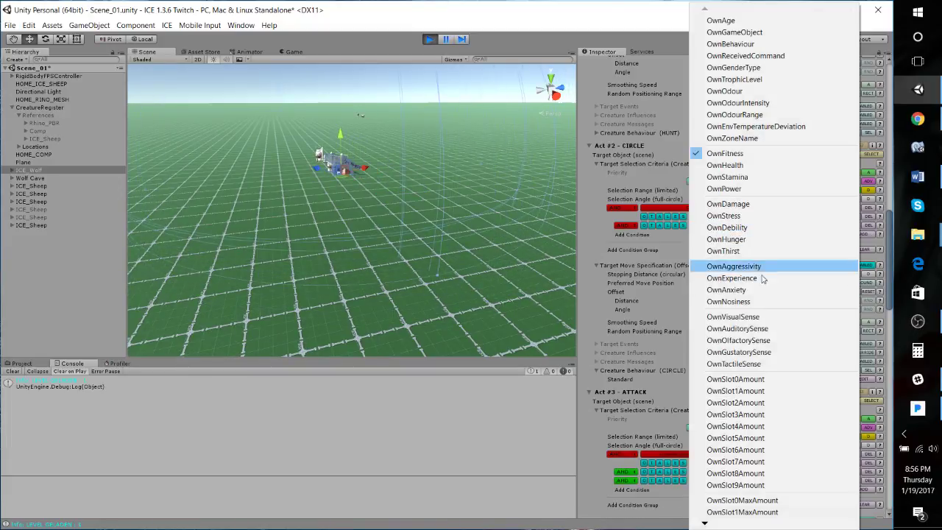
key("t")
key("t")
key("t")
key("t")
key("t")
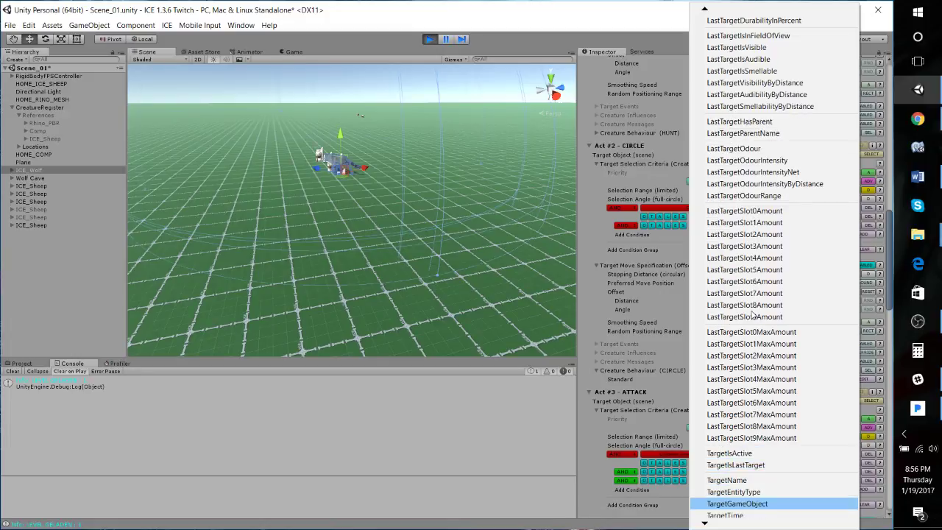
left_click(740, 464)
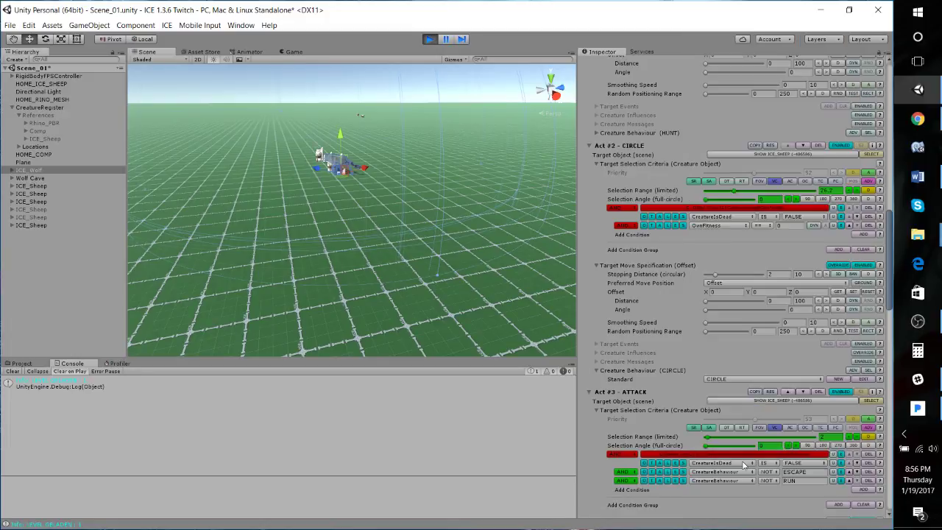
- Set the CIRCLE act's TargetIsLastTarget condition to NOT TRUE and reselect the ICE_Wolf
left_click(767, 226)
left_click(781, 249)
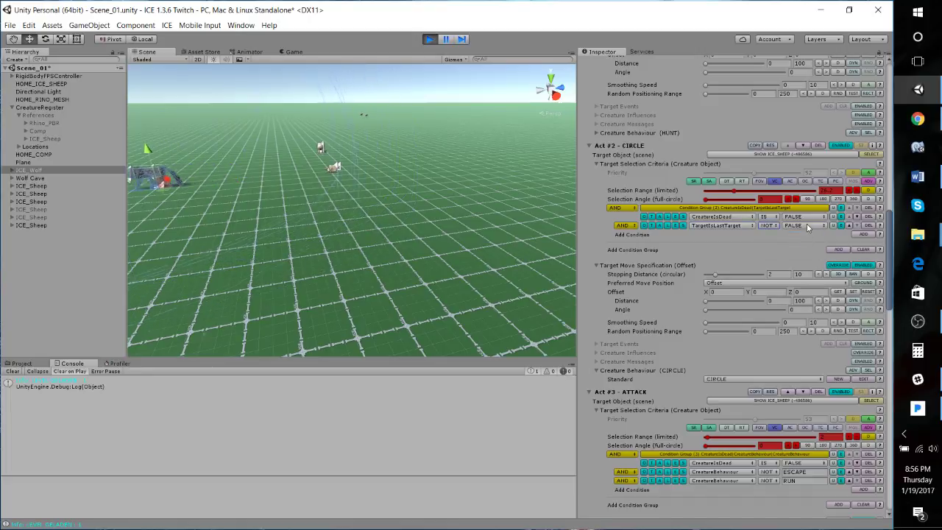
left_click(807, 225)
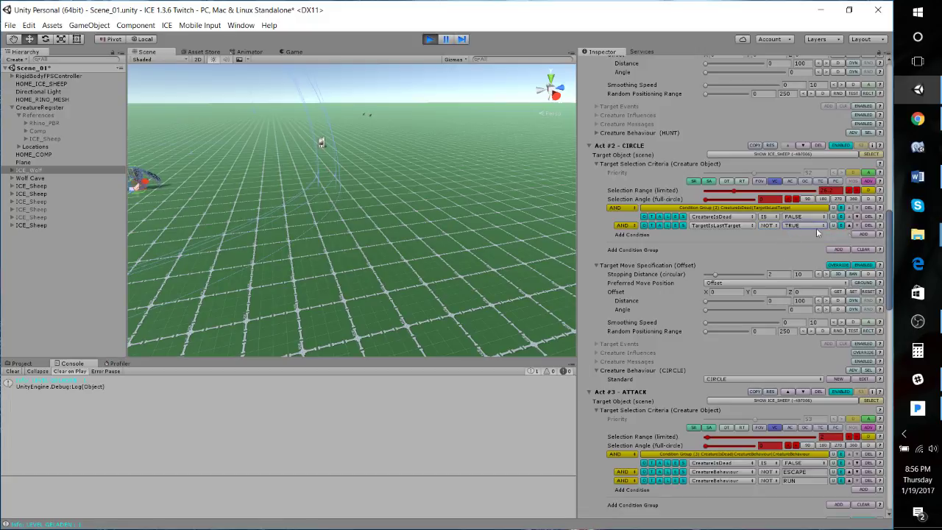
left_click(453, 224)
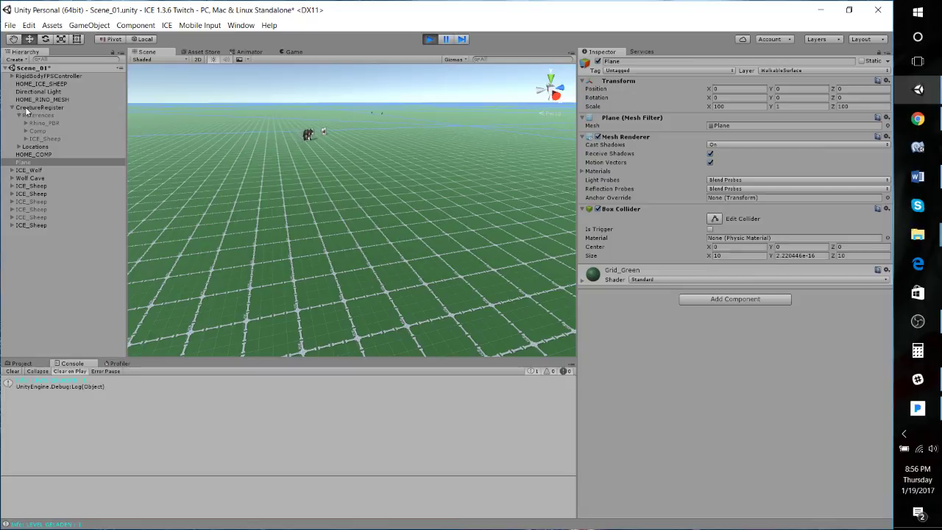
left_click(31, 170)
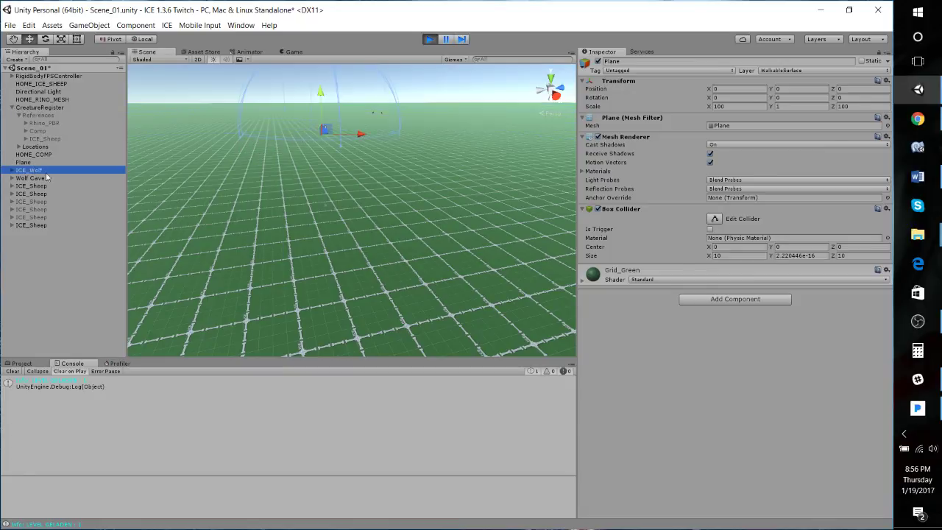
- Examine the condition types available for the CIRCLE act's TargetIsLastTarget condition, from the Own entries through the ActiveTarget and LastTarget entries
scroll(733, 315, "down", 10)
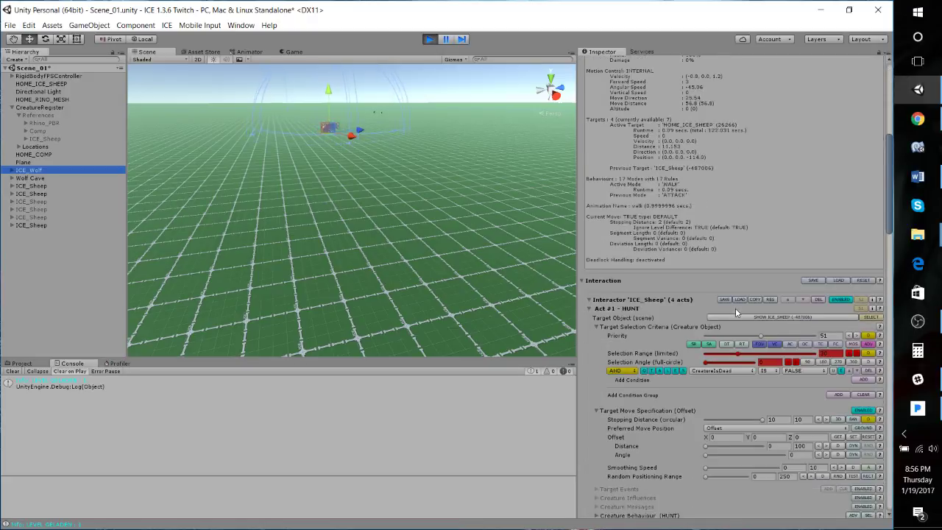
scroll(737, 404, "down", 3)
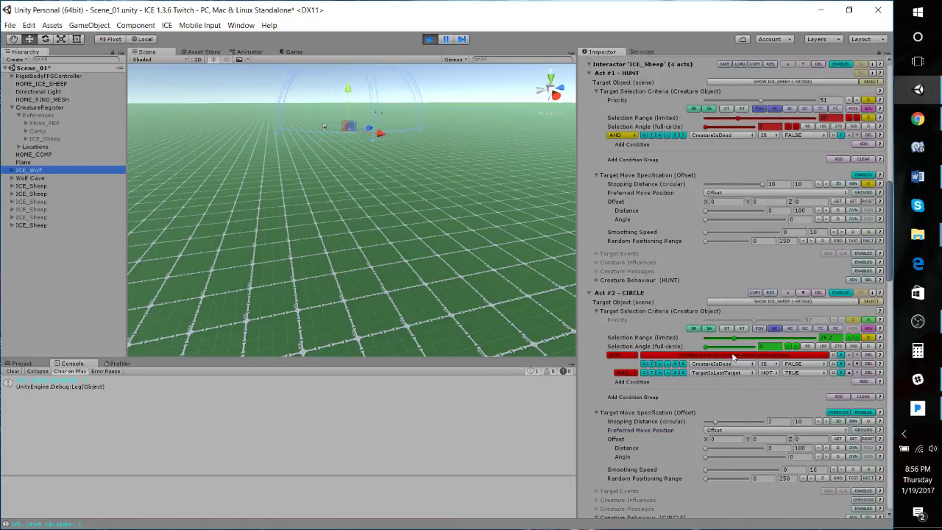
left_click(723, 373)
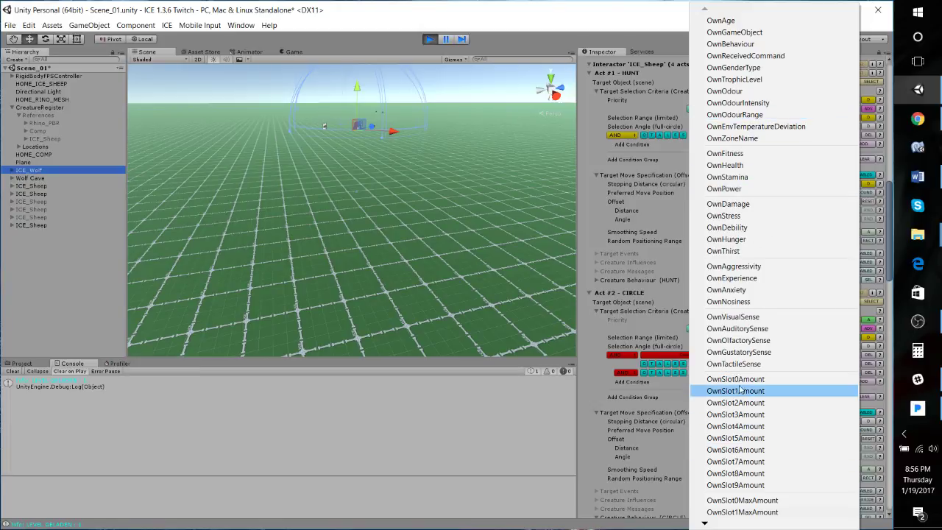
key("Down")
key("Down")
key("Down")
key("Down")
key("Down")
key("Down")
key("Down")
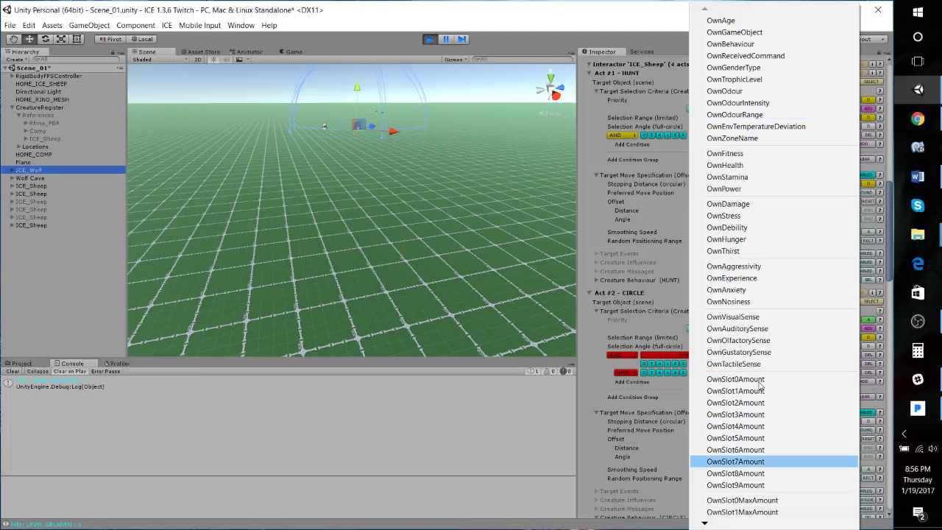
key("Down")
key("Down")
key("Down")
key("Down")
key("Down")
key("Down")
key("Down")
key("Down")
key("Down")
key("Down")
key("Down")
key("Down")
key("Down")
key("Down")
key("Down")
key("Down")
key("Down")
key("Down")
key("Down")
key("Down")
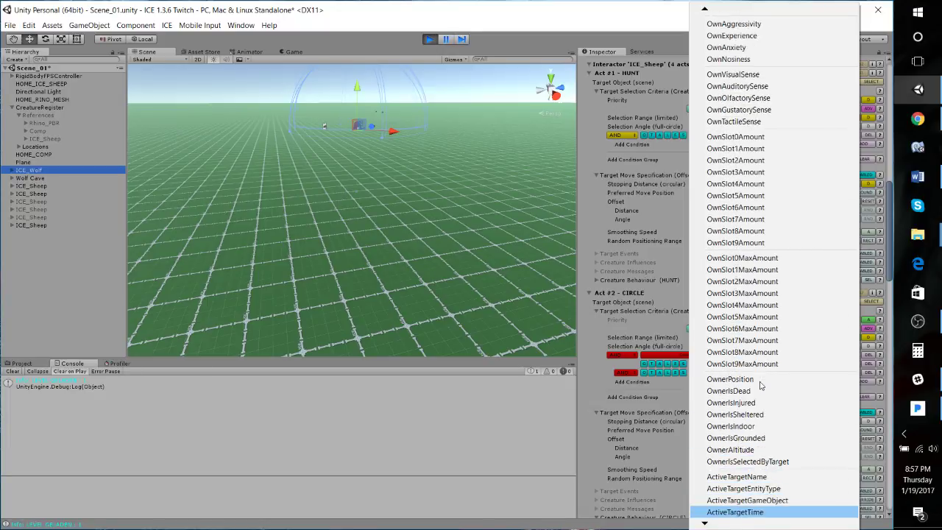
key("Down")
key("Down")
key("Down")
key("Down")
key("Down")
key("Down")
key("Down")
key("Down")
key("Down")
key("Down")
key("Down")
key("Down")
key("Down")
key("Down")
key("Down")
key("Down")
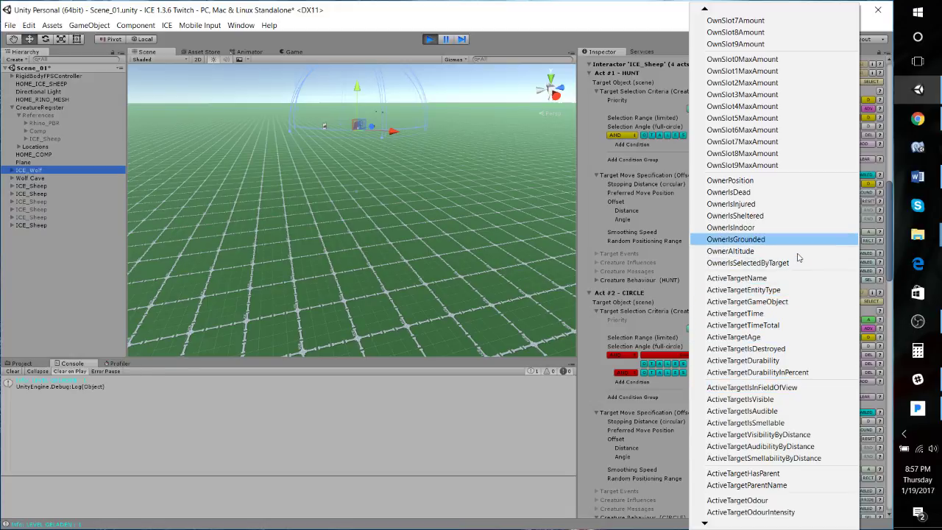
scroll(798, 258, "down", 20)
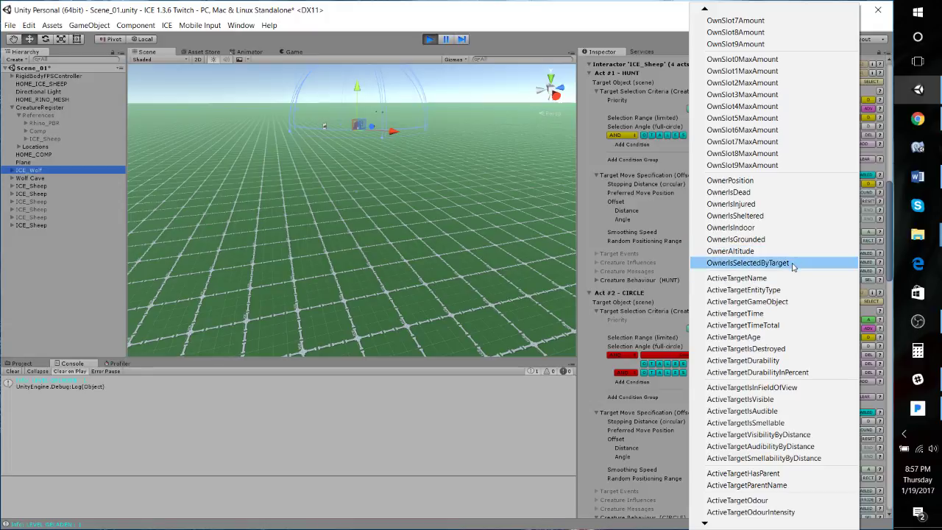
scroll(794, 267, "down", 20)
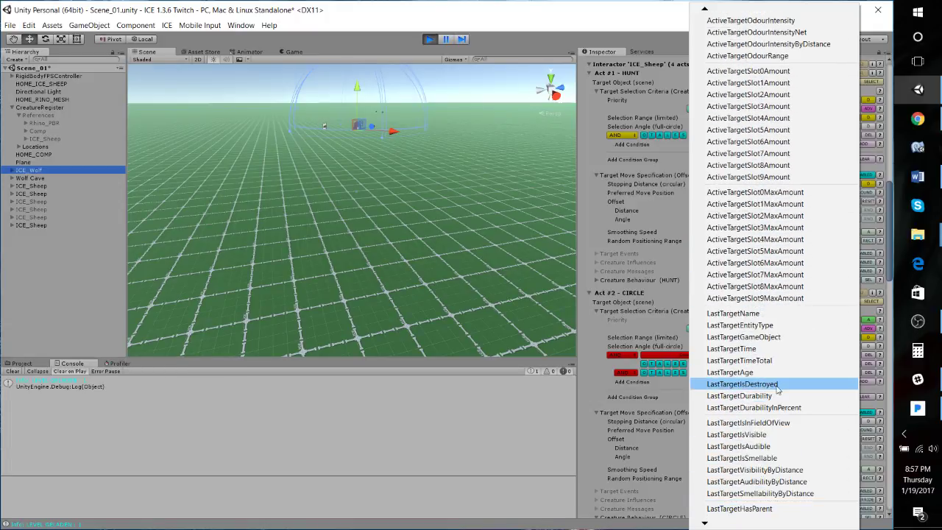
scroll(777, 386, "down", 1)
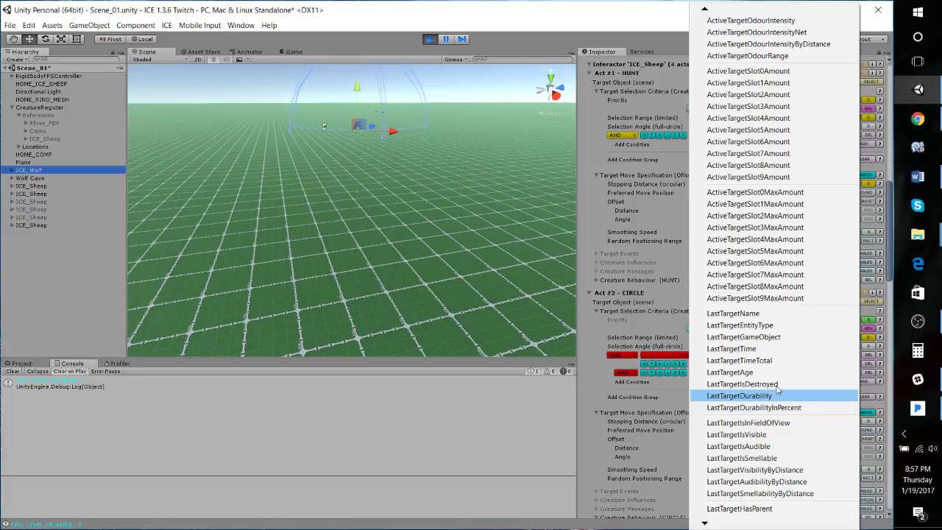
key("Down")
key("Down")
key("Down")
key("Down")
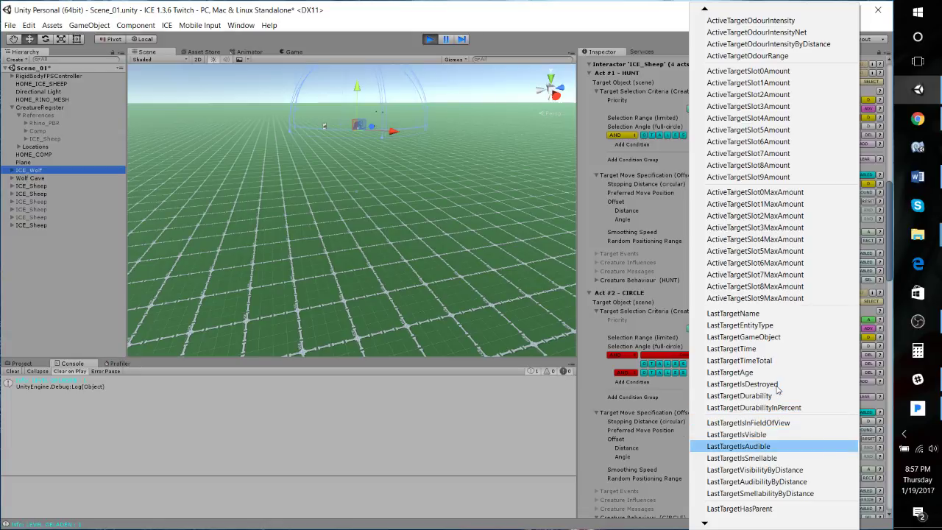
key("Up")
key("Up")
key("Up")
key("Up")
key("Up")
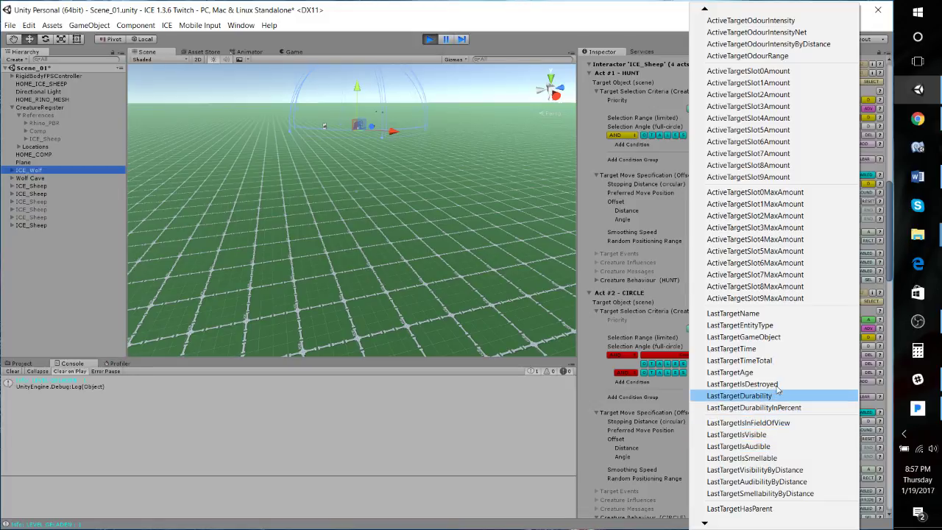
key("Up")
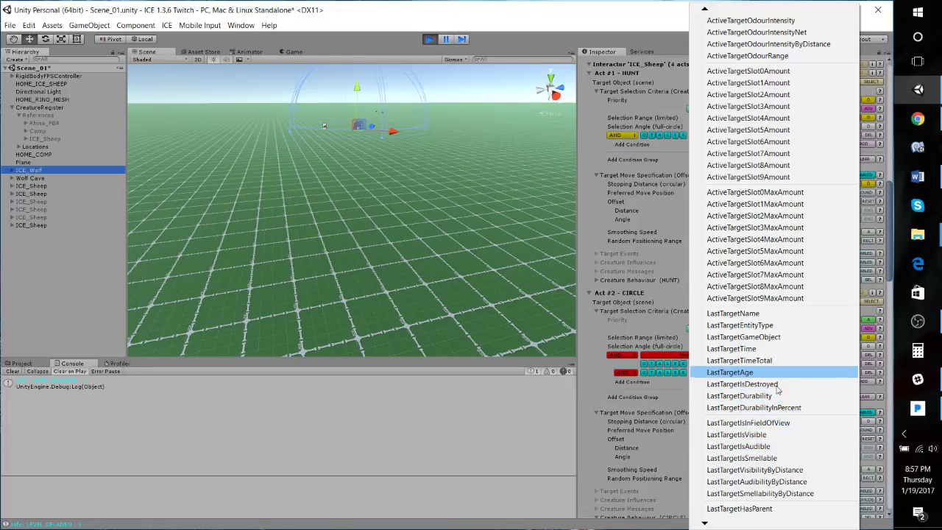
key("Up")
key("Up")
key("Up")
key("Up")
key("Up")
key("Up")
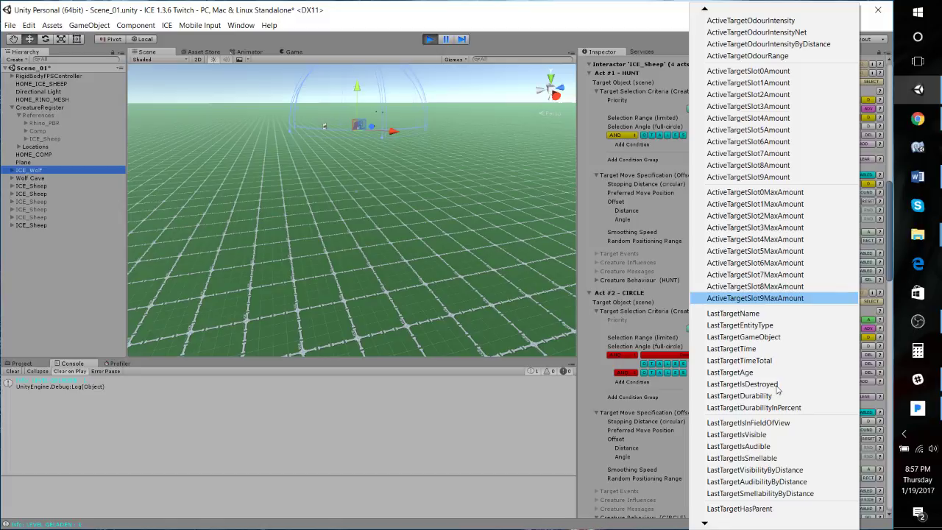
left_click(661, 388)
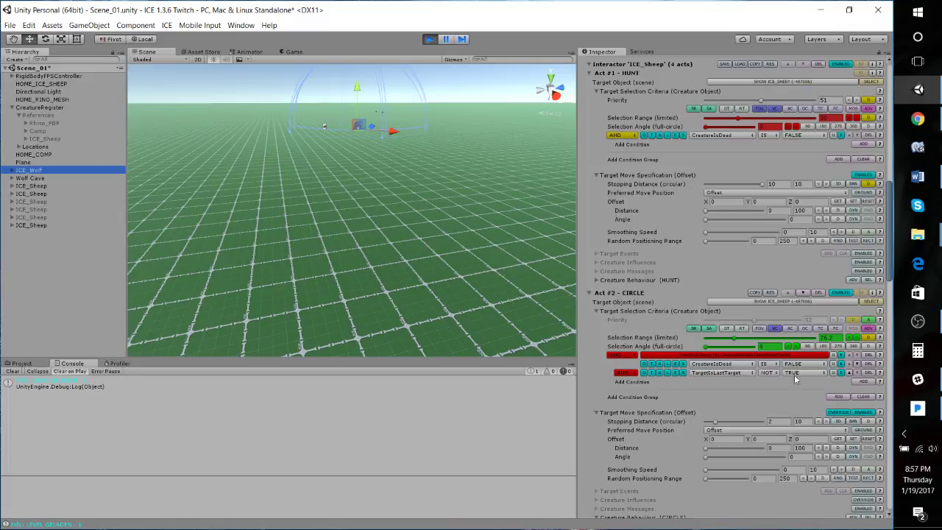
- Delete the TargetIsLastTarget condition from the running wolf's CIRCLE act and disable that act
left_click(870, 373)
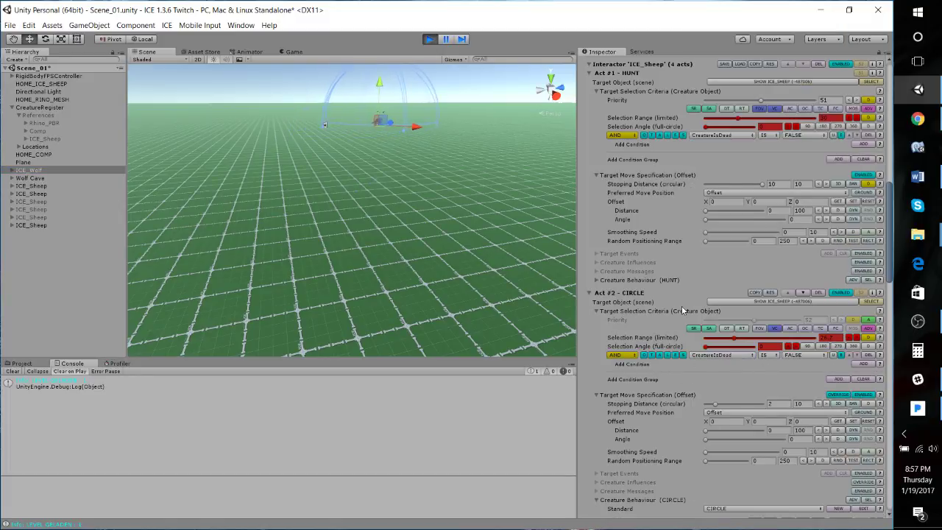
left_click(841, 293)
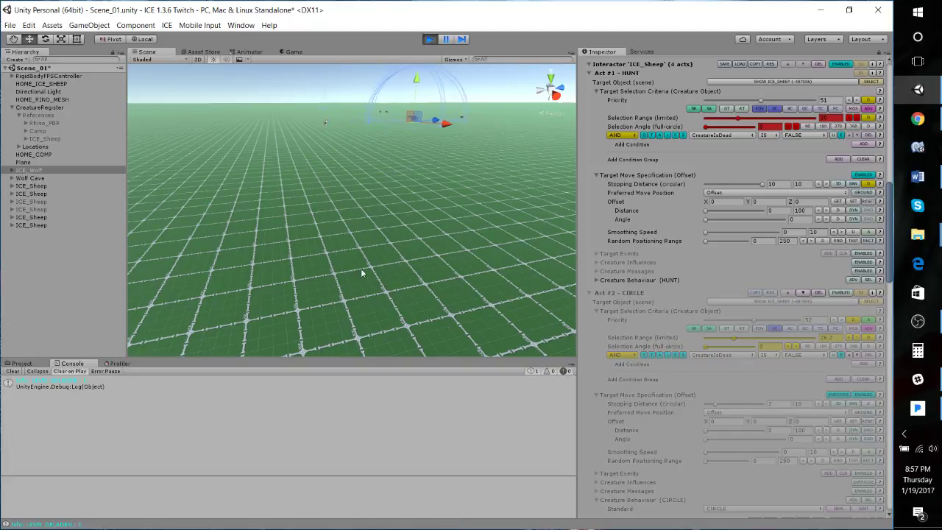
- Follow the wolf's movement among the sheep with the CIRCLE act disabled, and end the play test
right_click_drag(362, 273, 282, 256)
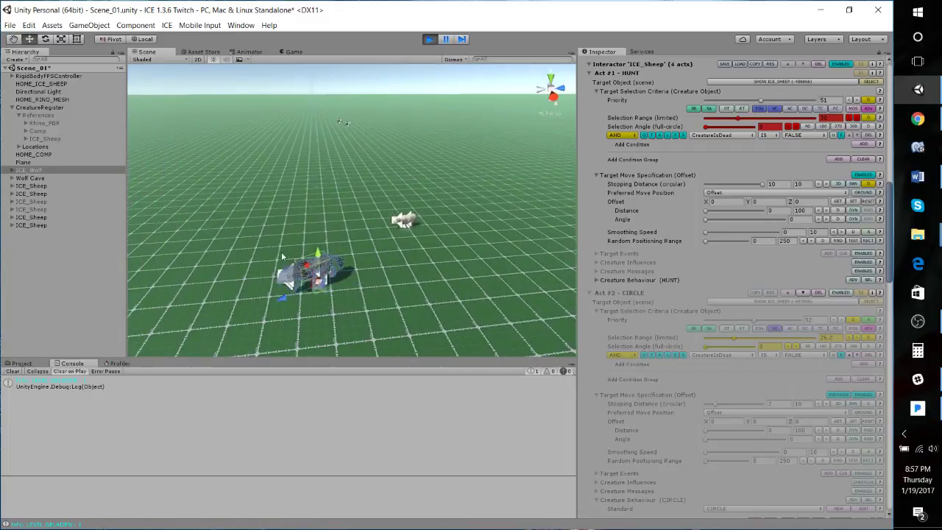
right_click_drag(455, 220, 351, 265)
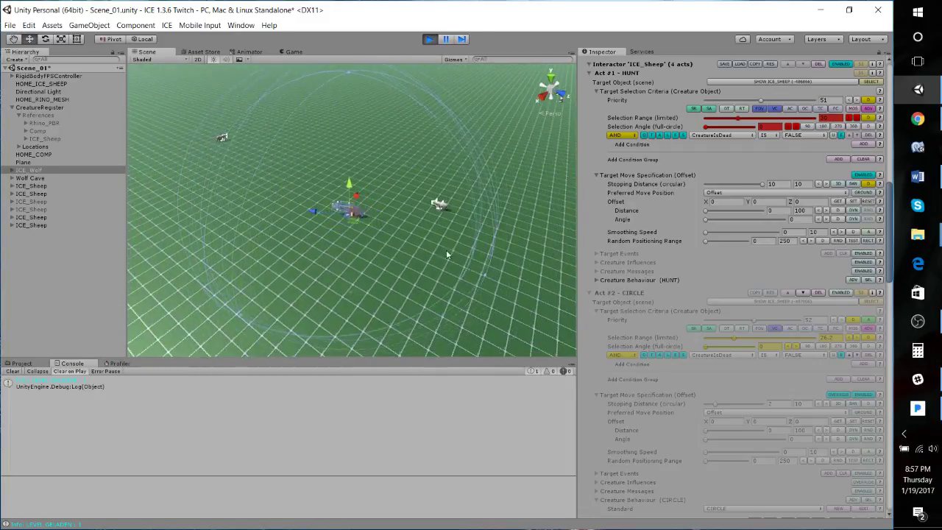
right_click_drag(428, 269, 401, 240)
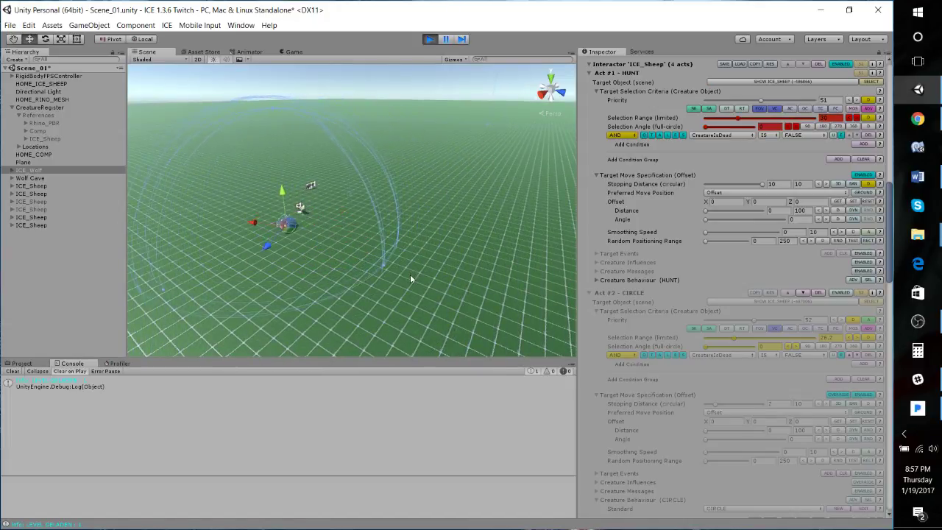
right_click_drag(410, 279, 448, 312)
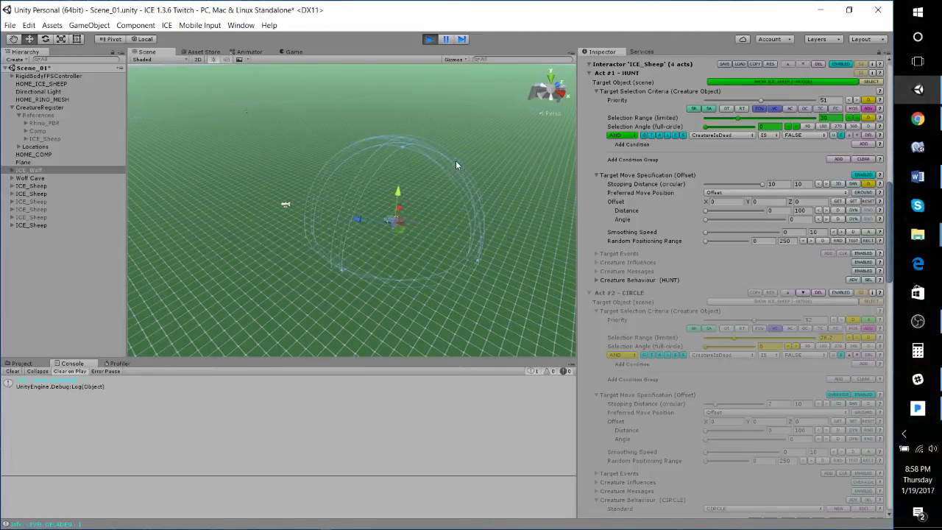
right_click_drag(412, 196, 388, 182)
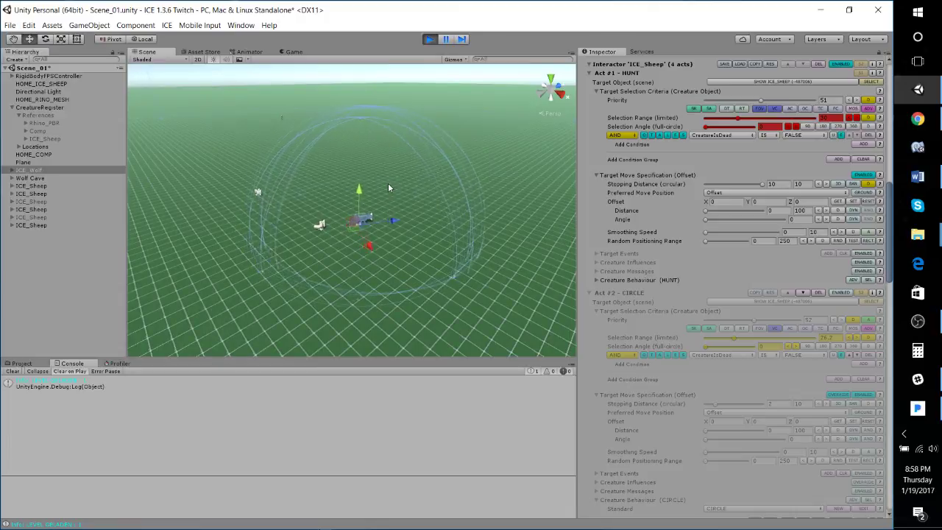
left_click(431, 39)
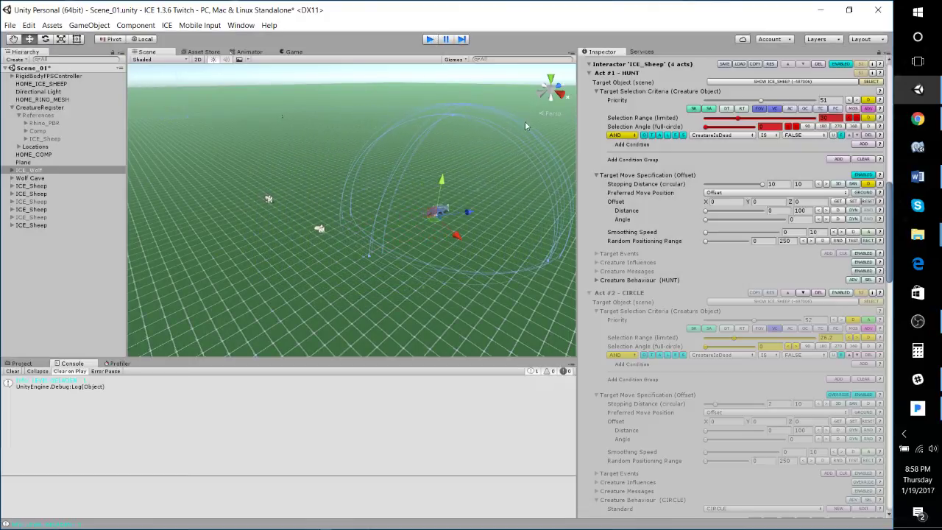
- Move the ICE_Wolf object into the CreatureRegister's References group
left_click(45, 123)
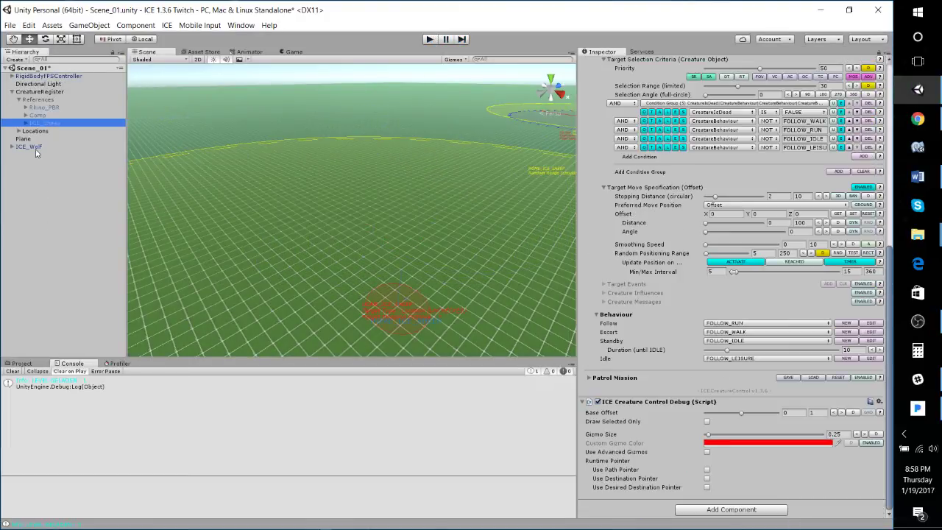
left_click_drag(35, 150, 38, 100)
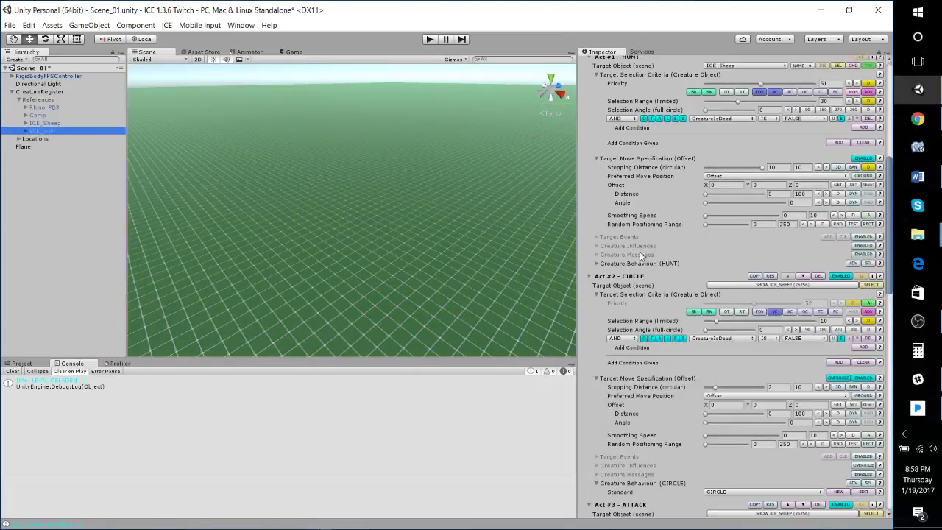
- Disable and collapse Act #2 - CIRCLE in the ICE_Wolf reference's ICE_Sheep interactor
scroll(602, 309, "down", 5)
scroll(710, 196, "up", 2)
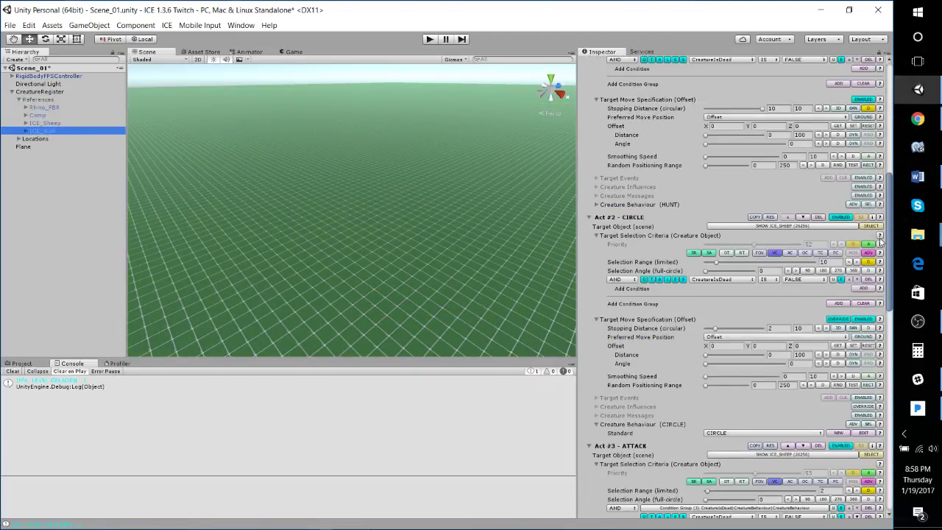
left_click(842, 219)
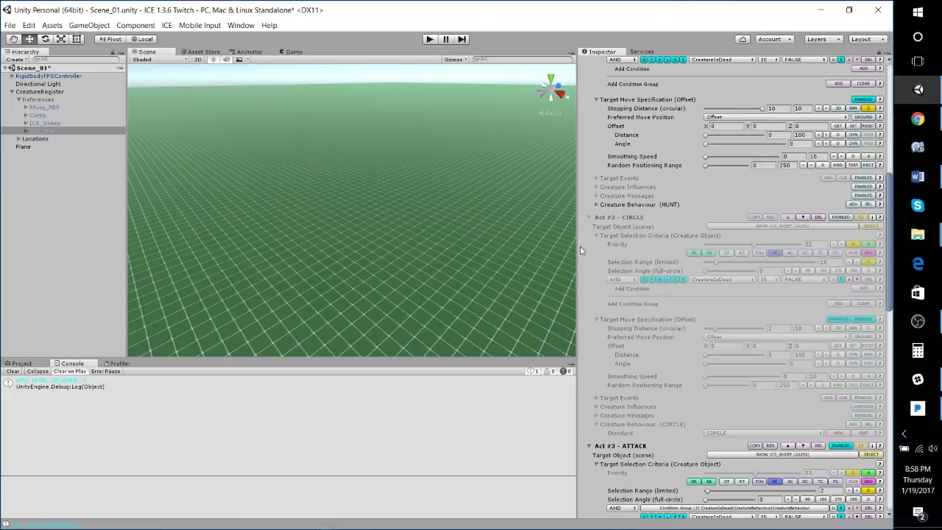
left_click(590, 219)
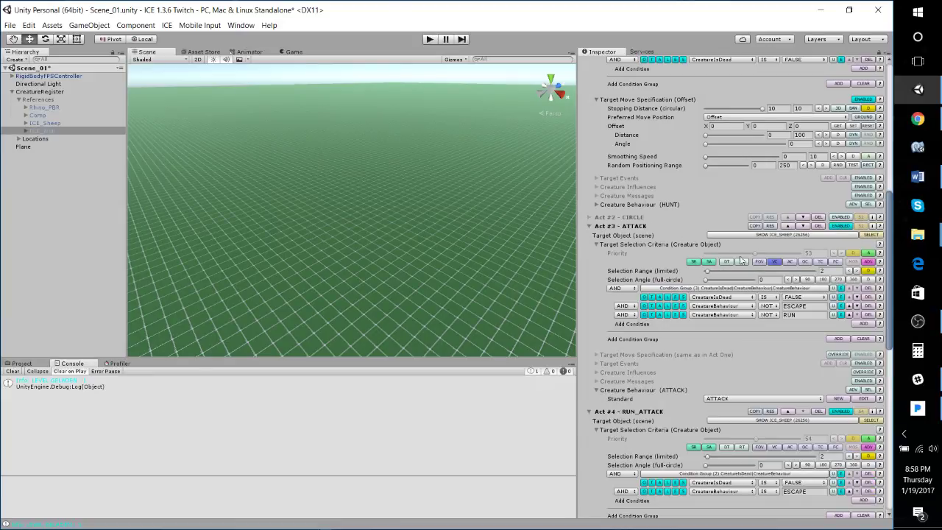
scroll(716, 274, "up", 5)
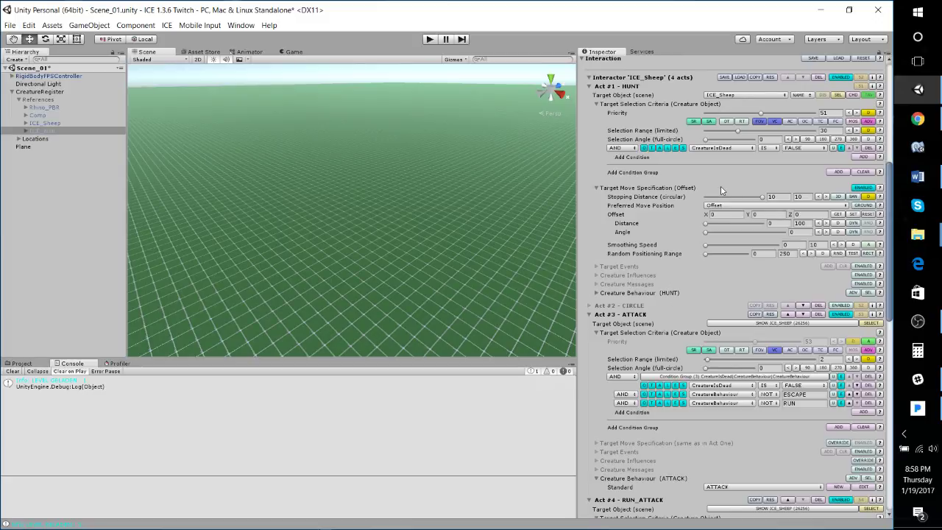
scroll(721, 185, "up", 15)
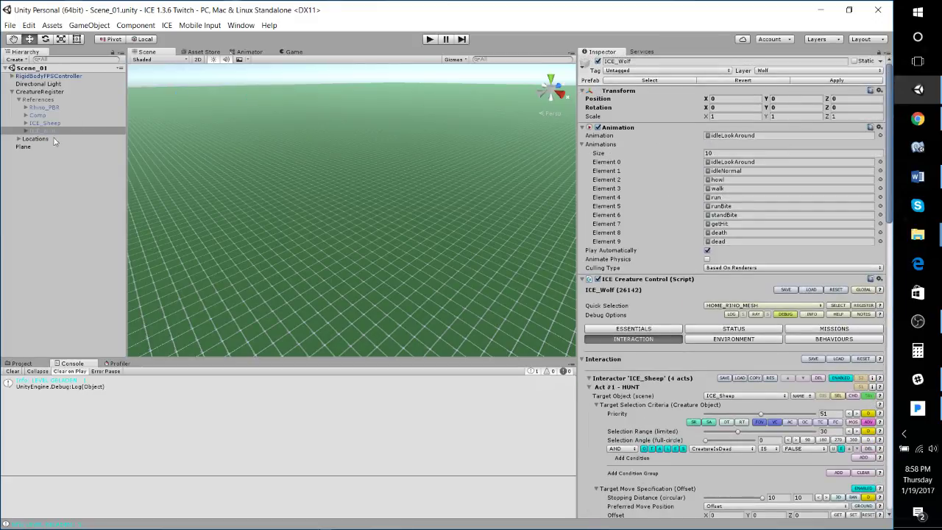
- Enable the POOL option for the ICE_Wolf reference object in the CreatureRegister
left_click(33, 100)
left_click(39, 91)
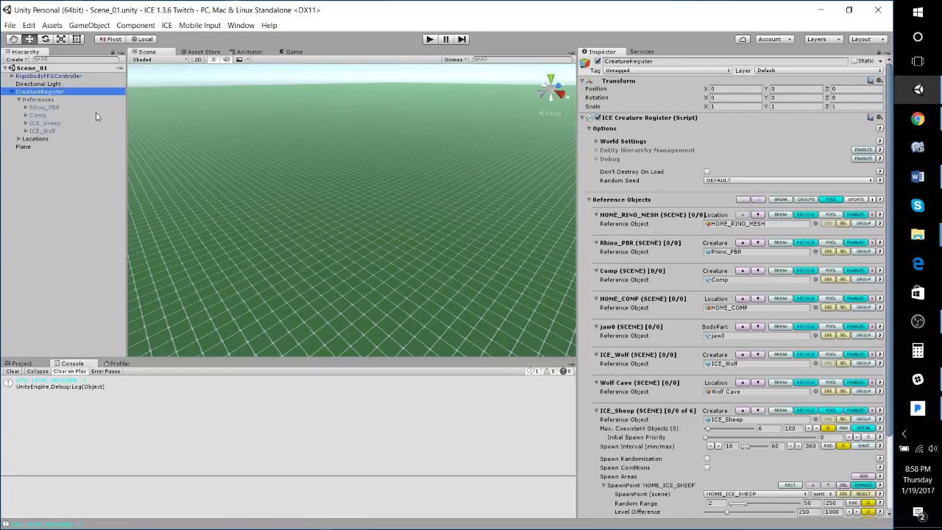
left_click(831, 354)
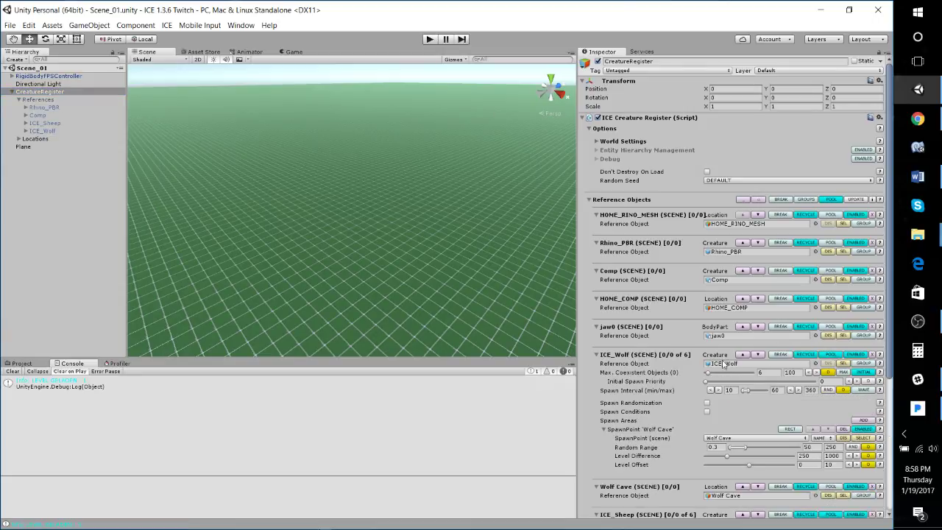
- Set ICE_Sheep's Max. Coexistent Objects to 10 in the CreatureRegister and start the play test
scroll(609, 339, "down", 3)
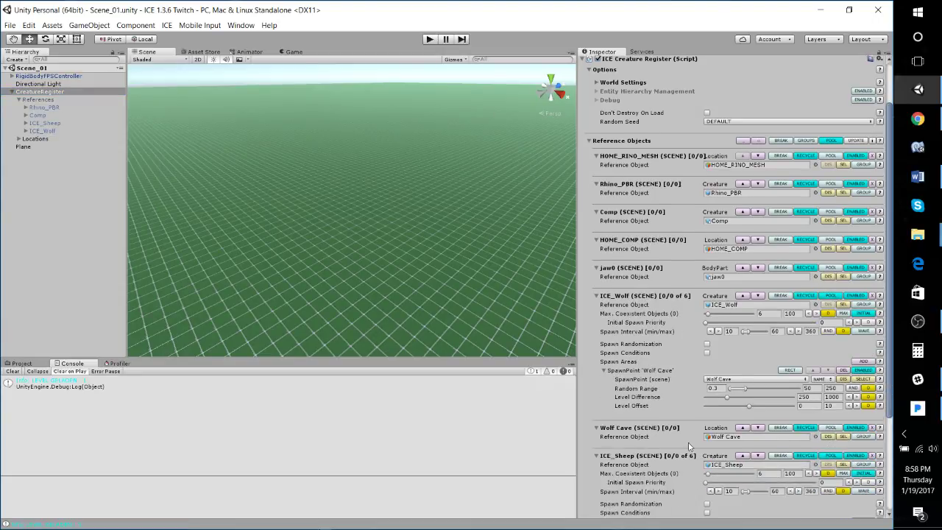
scroll(749, 469, "down", 1)
left_click(772, 444)
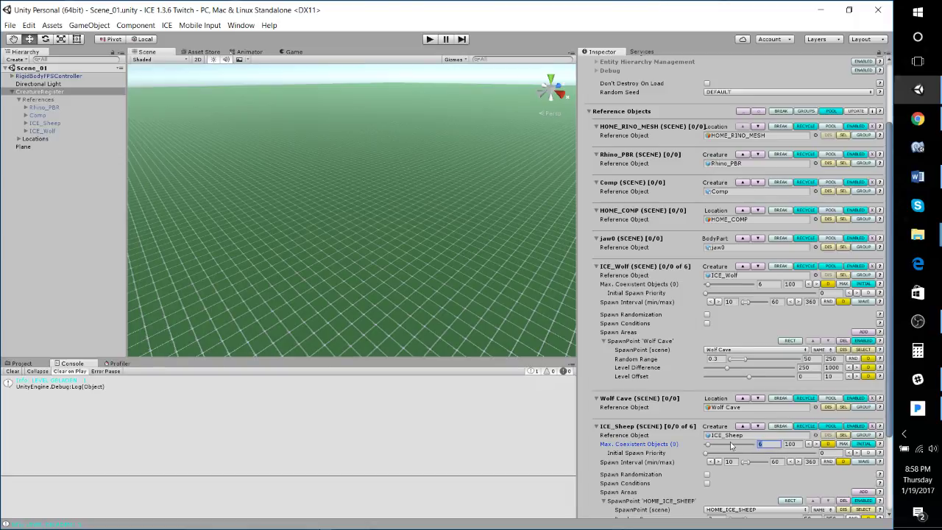
type("10")
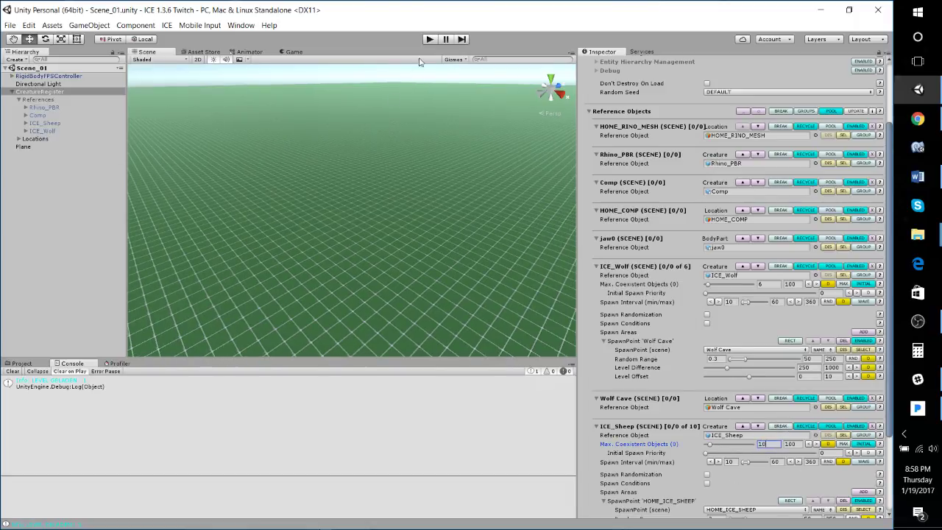
left_click(430, 39)
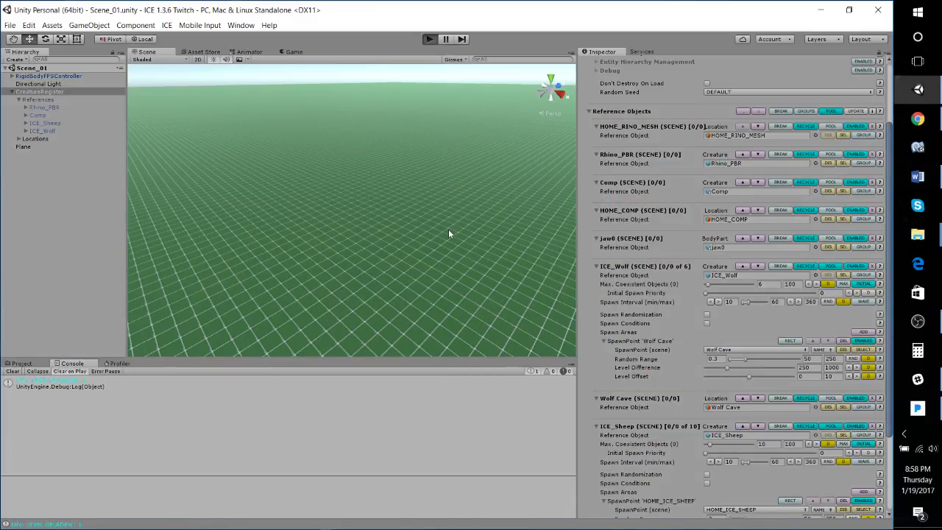
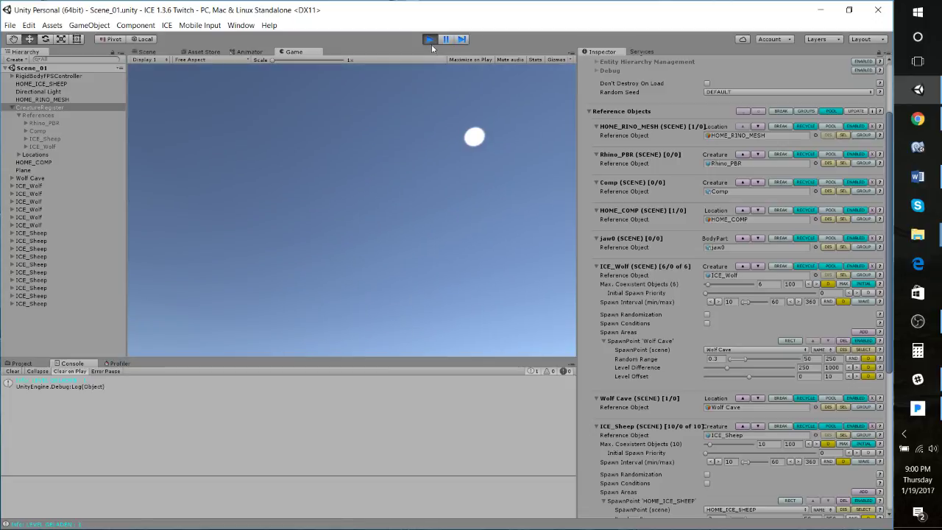
- Stop the play test and return to the scene for editing
left_click(429, 40)
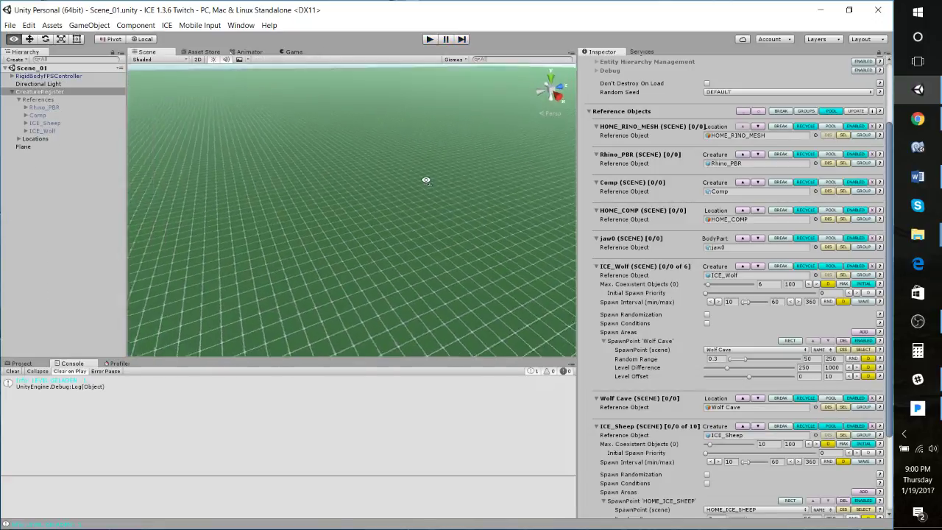
right_click_drag(426, 181, 666, 182)
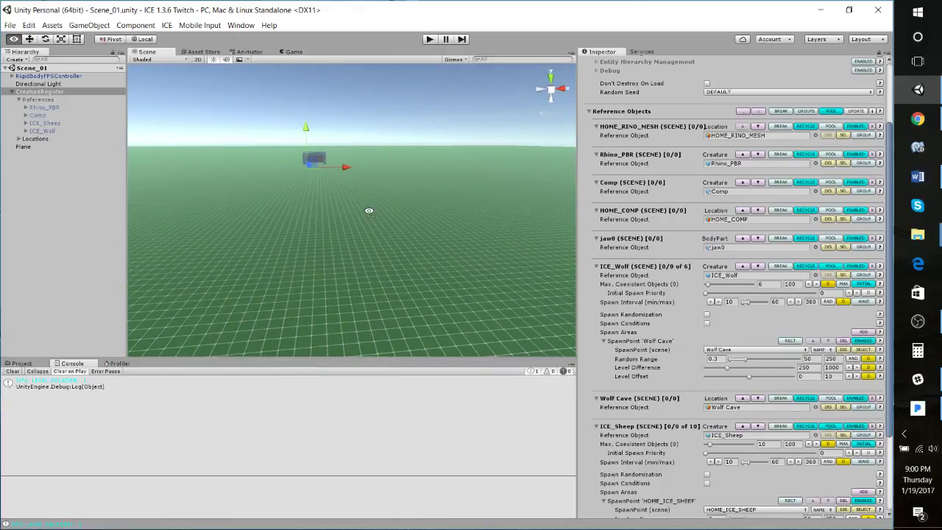
right_click_drag(369, 211, 500, 271)
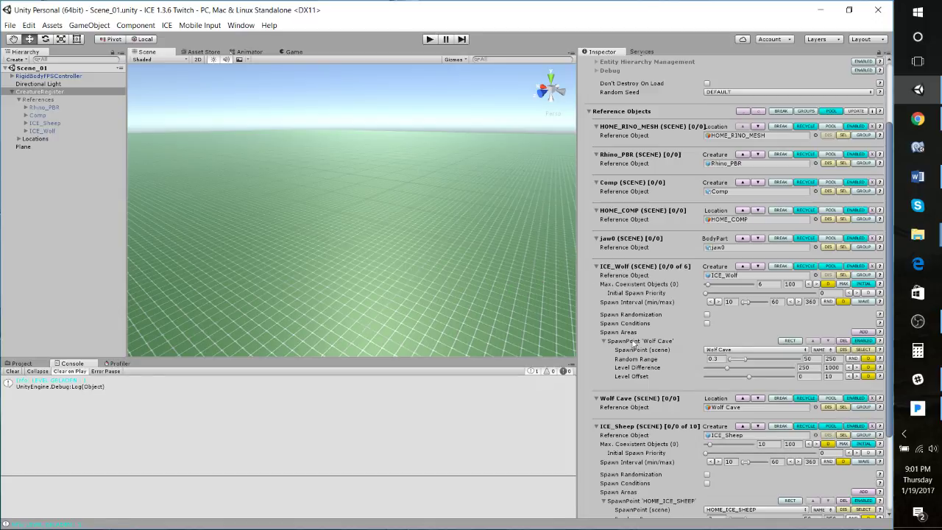
- Collapse the ICE_Wolf, Wolf Cave and ICE_Sheep entries in the CreatureRegister's reference objects
scroll(648, 316, "down", 3)
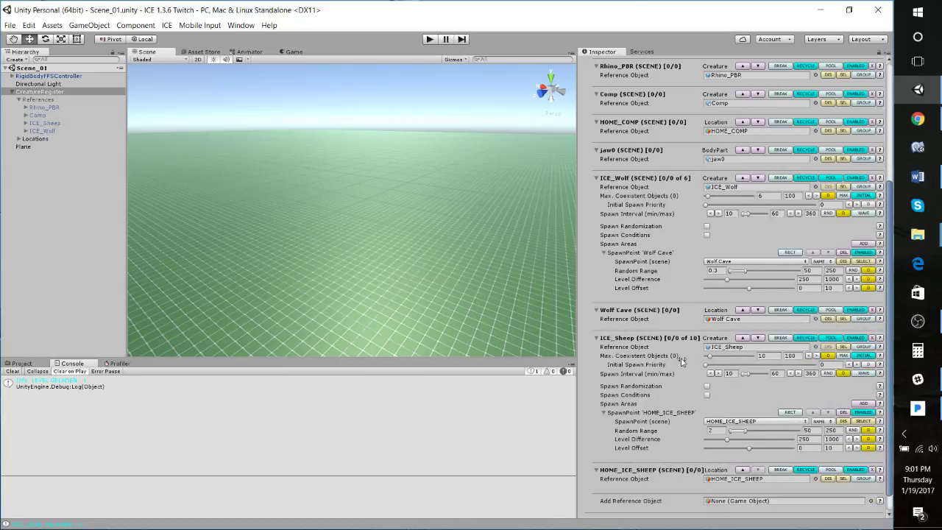
scroll(652, 384, "up", 3)
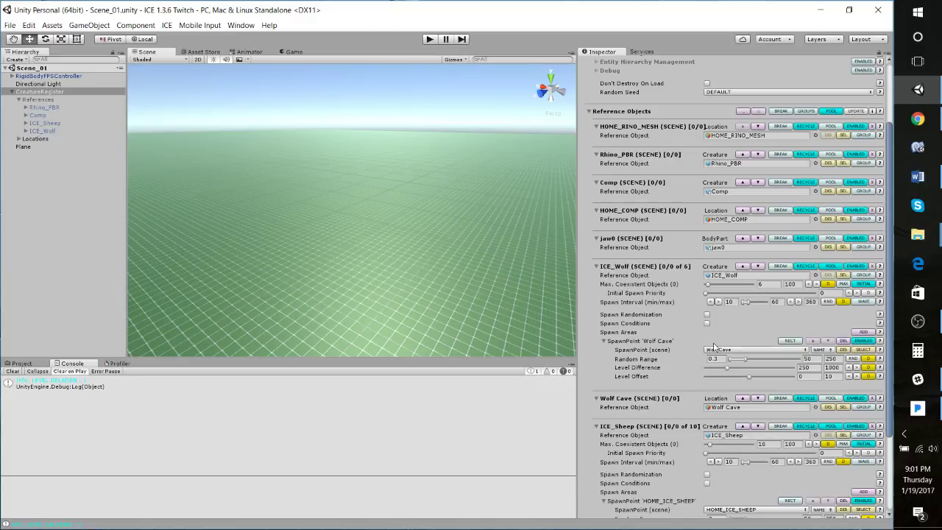
left_click(596, 267)
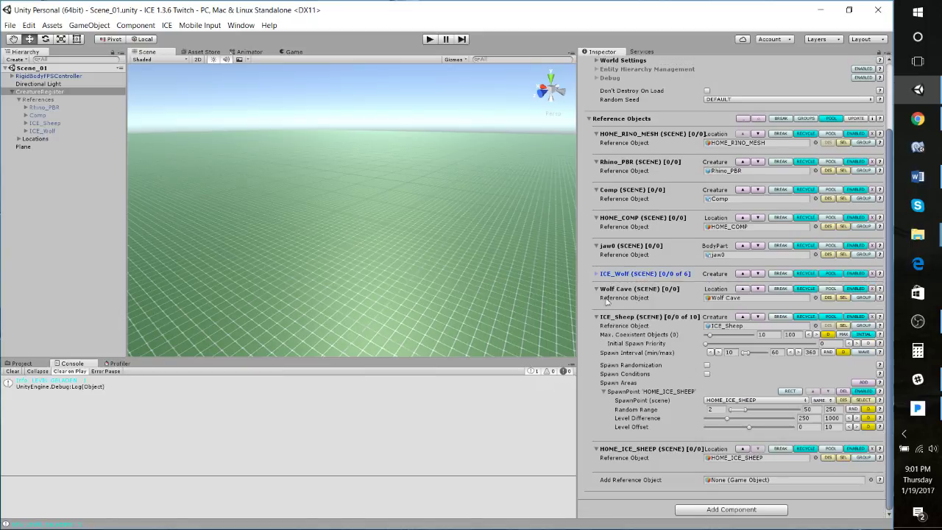
left_click(597, 290)
left_click(598, 316)
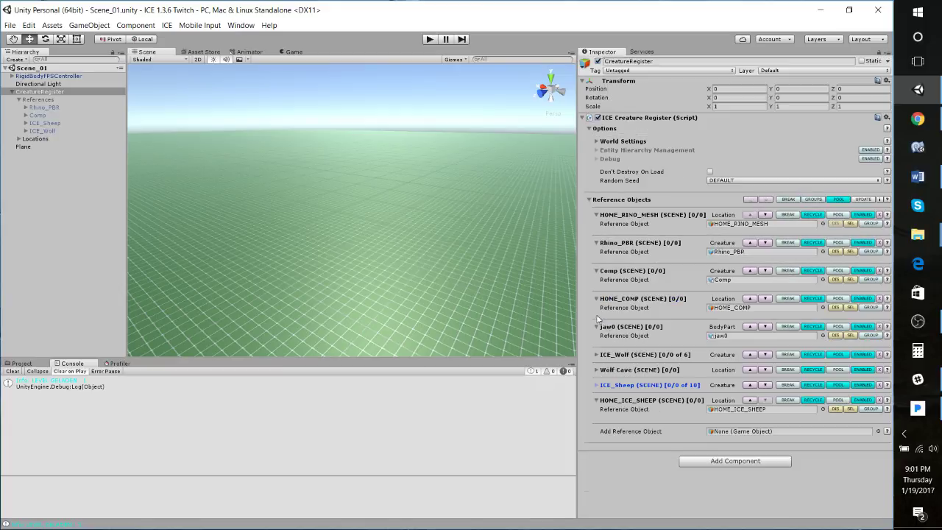
- Review the ICE_Wolf reference's HUNT, CIRCLE and ATTACK acts against ICE_Sheep, expanding the disabled Act #2 - CIRCLE
left_click(42, 130)
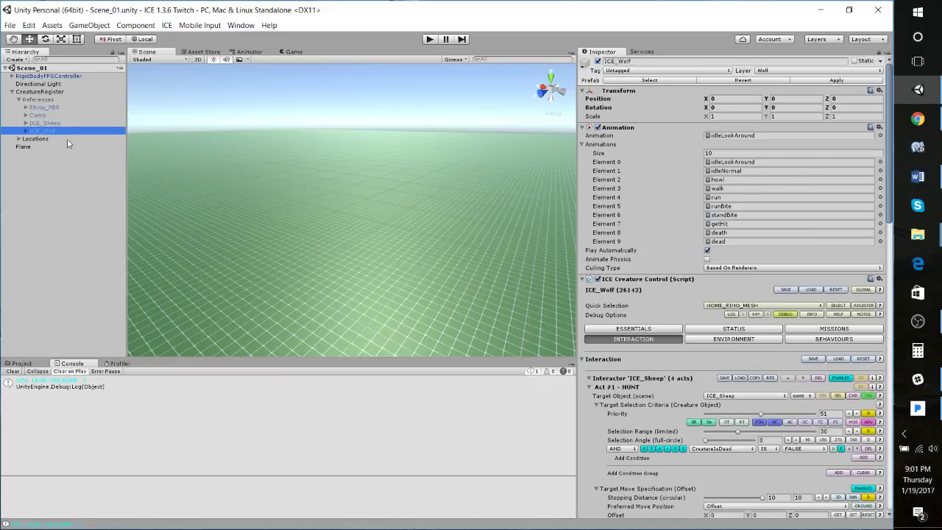
scroll(677, 344, "down", 6)
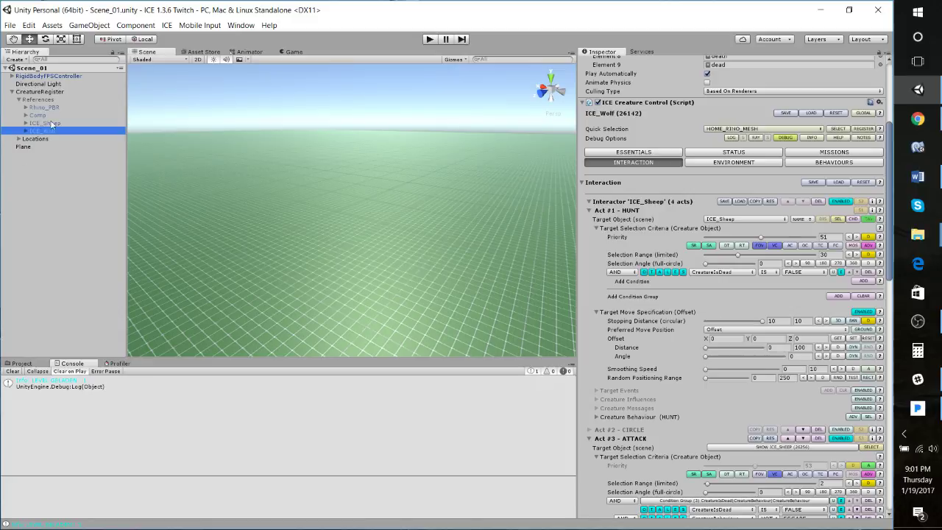
scroll(720, 338, "down", 4)
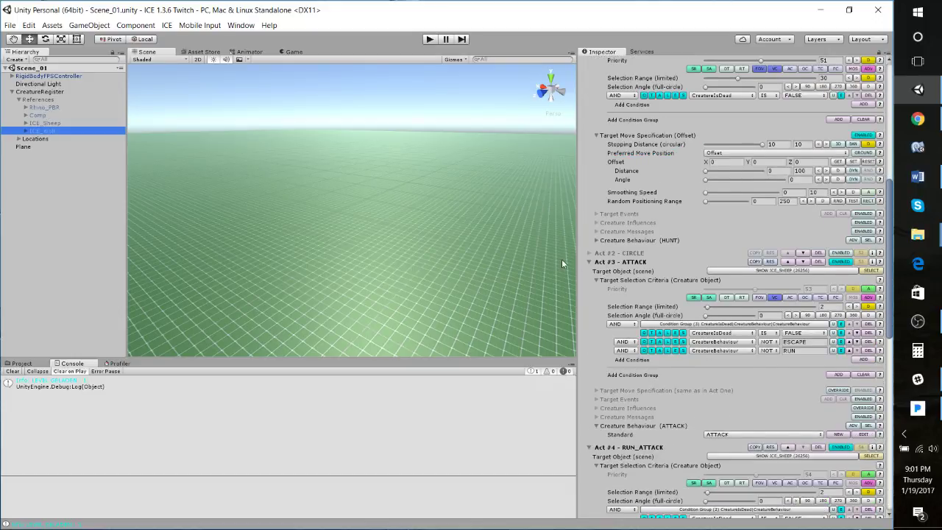
left_click(590, 253)
scroll(751, 368, "down", 1)
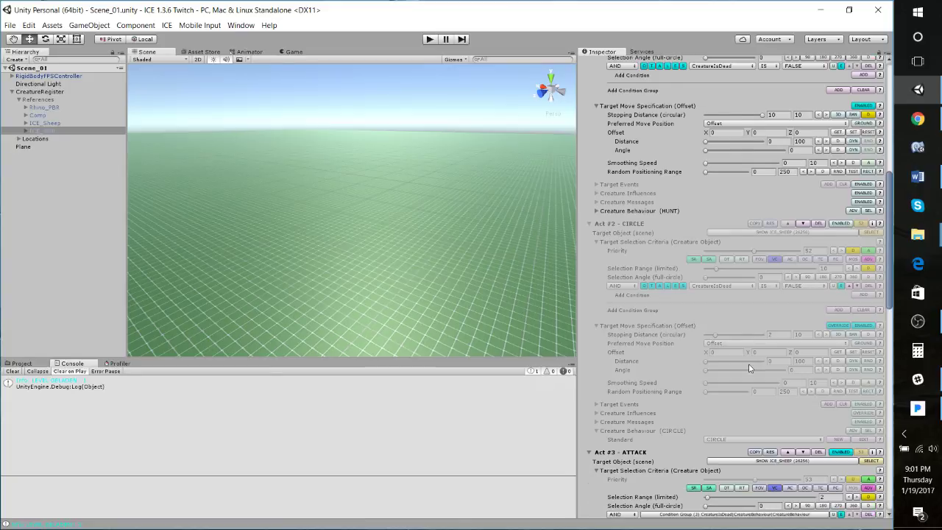
scroll(750, 368, "down", 1)
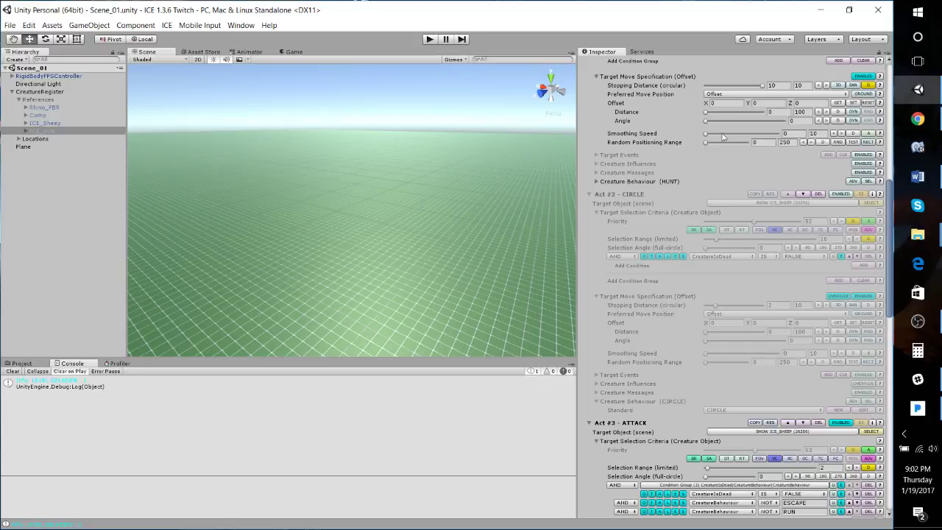
scroll(828, 133, "up", 8)
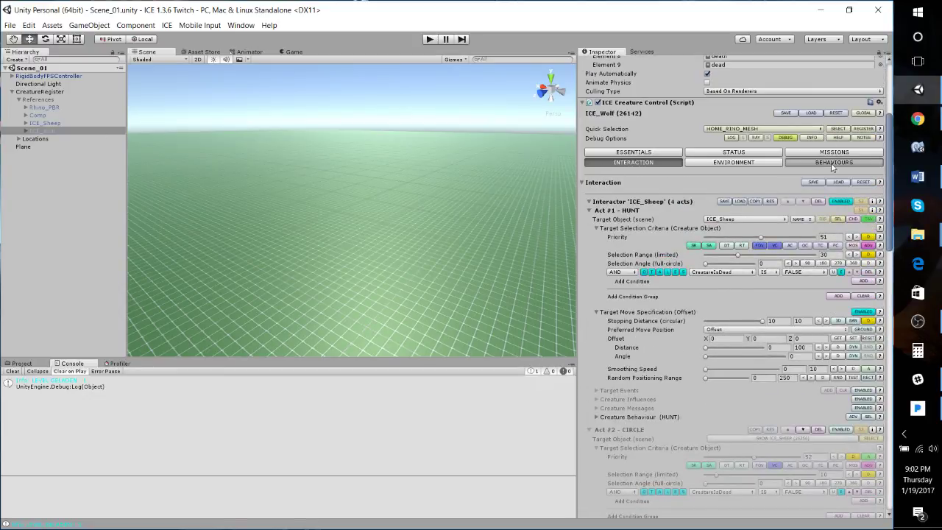
- Try the QUADRUPED body orientation in the movement of ICE_Wolf's CIRCLE behaviour, and restore it to DEFAULT
left_click(833, 162)
scroll(724, 331, "down", 4)
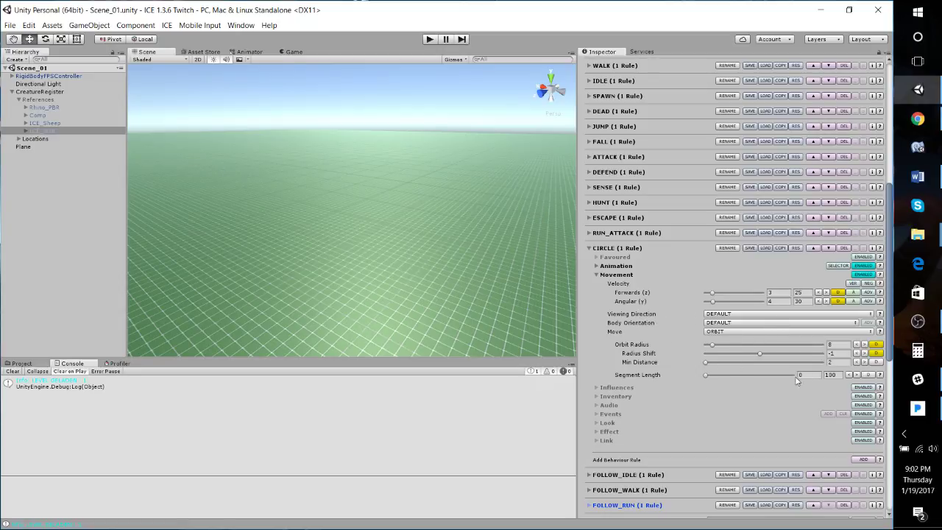
left_click(729, 323)
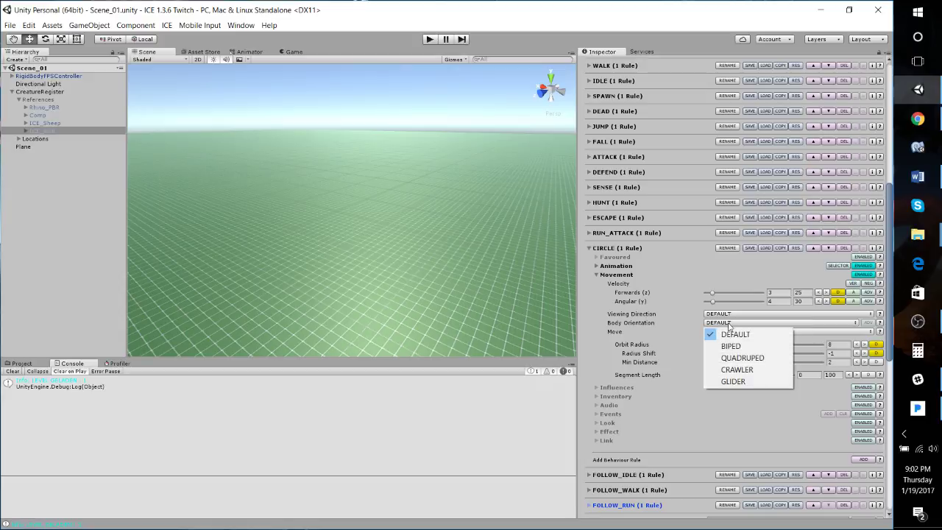
left_click(751, 358)
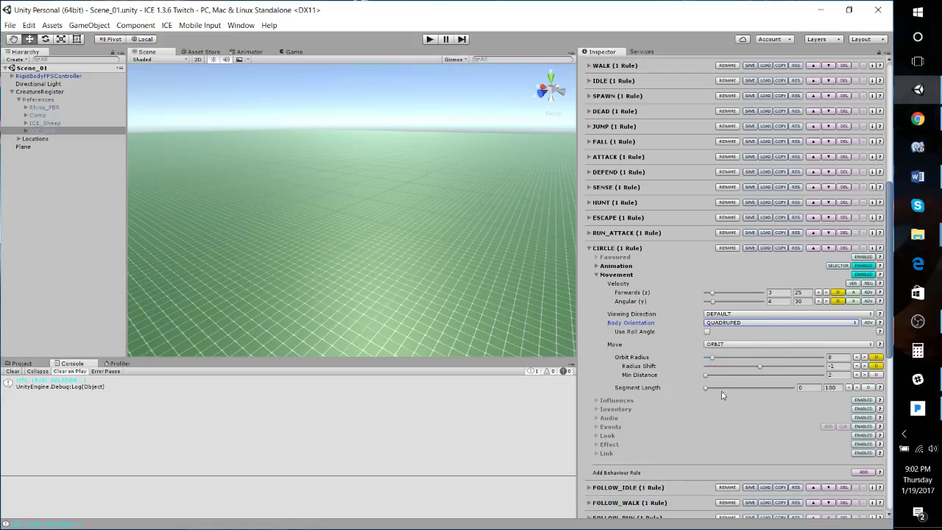
left_click(723, 324)
left_click(736, 333)
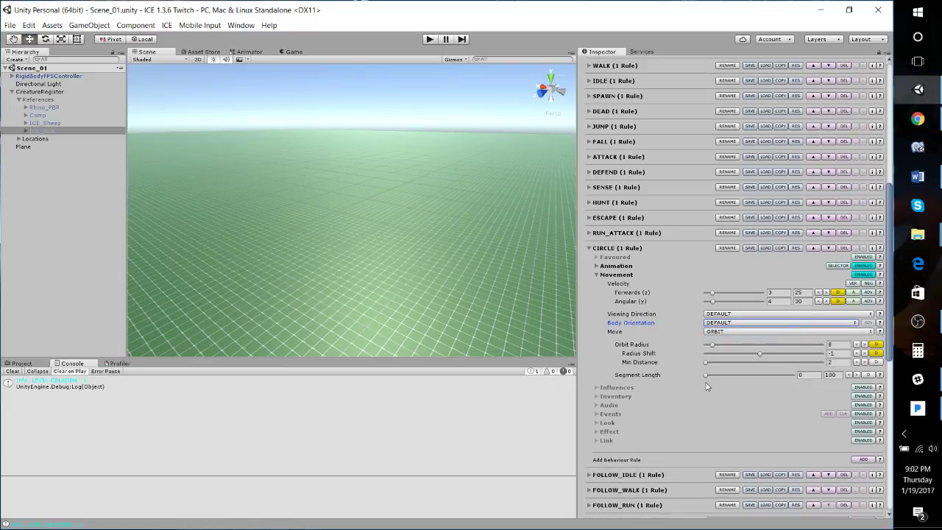
- Check the move types available to the CIRCLE behaviour, keep ORBIT, and collapse its Movement section
left_click(725, 332)
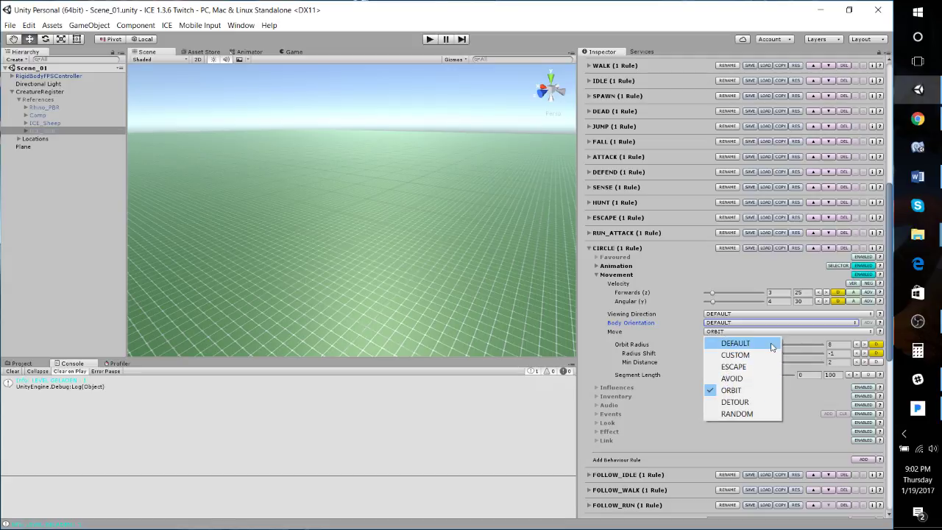
left_click(757, 389)
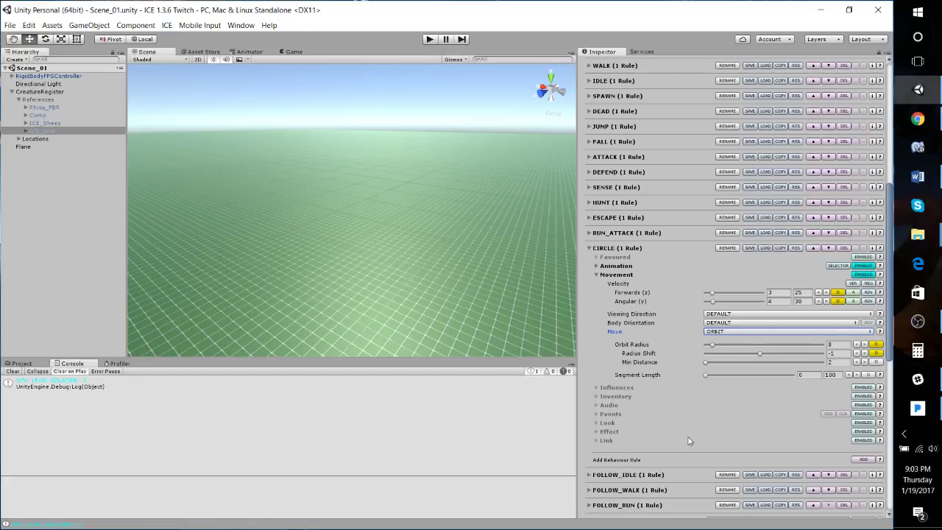
left_click(604, 275)
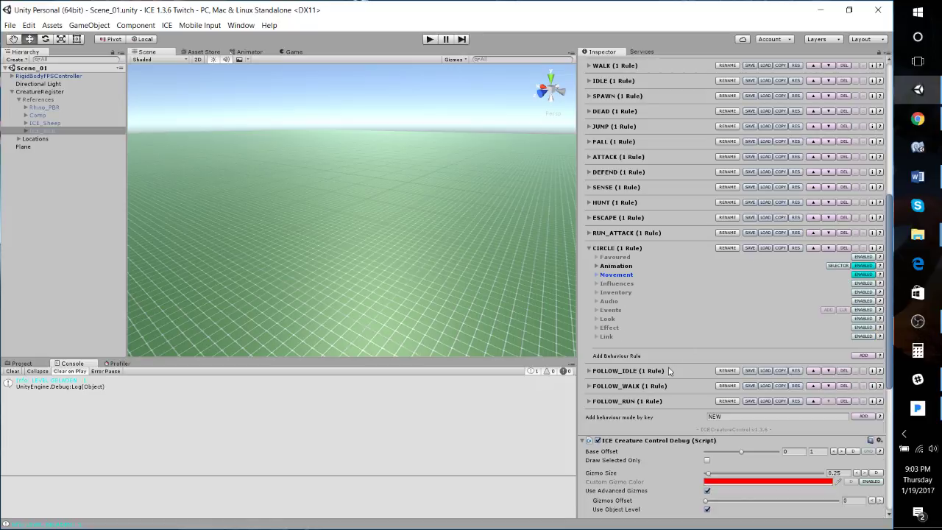
scroll(674, 370, "down", 3)
scroll(701, 340, "down", 2)
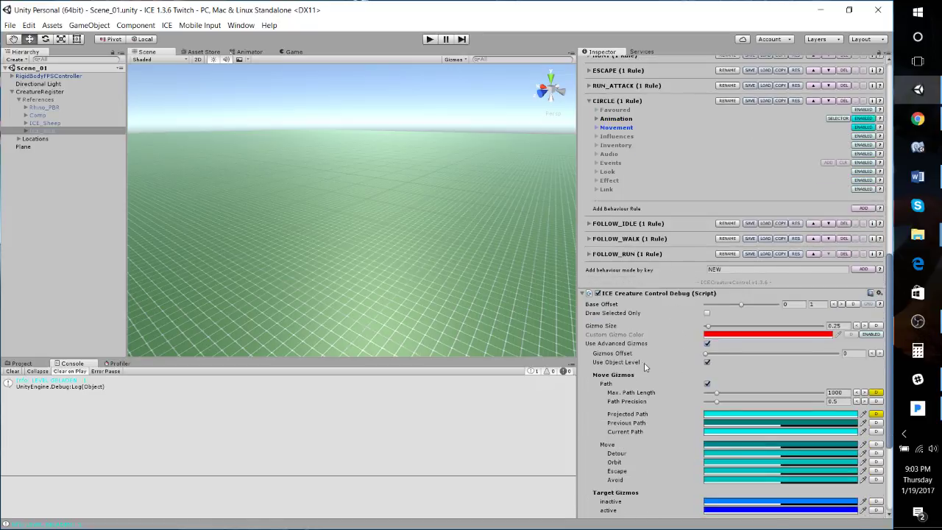
scroll(645, 367, "up", 12)
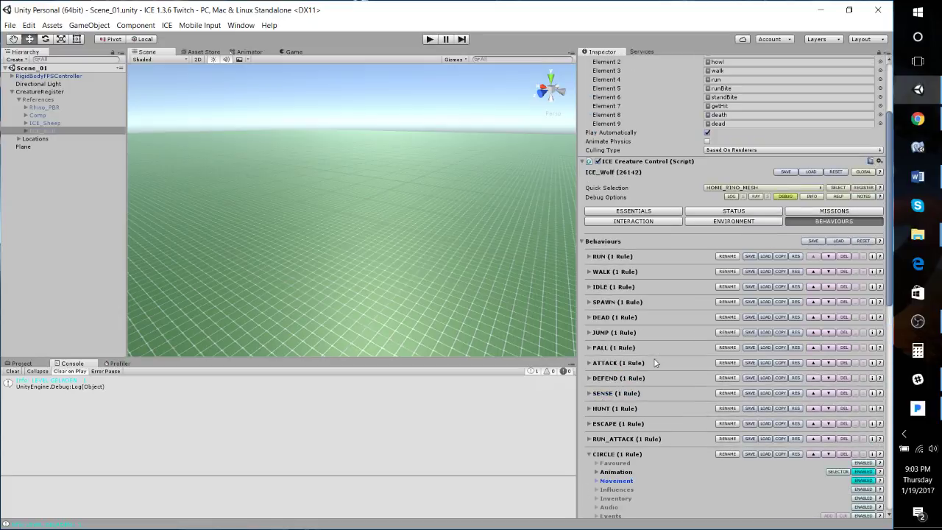
scroll(656, 362, "up", 4)
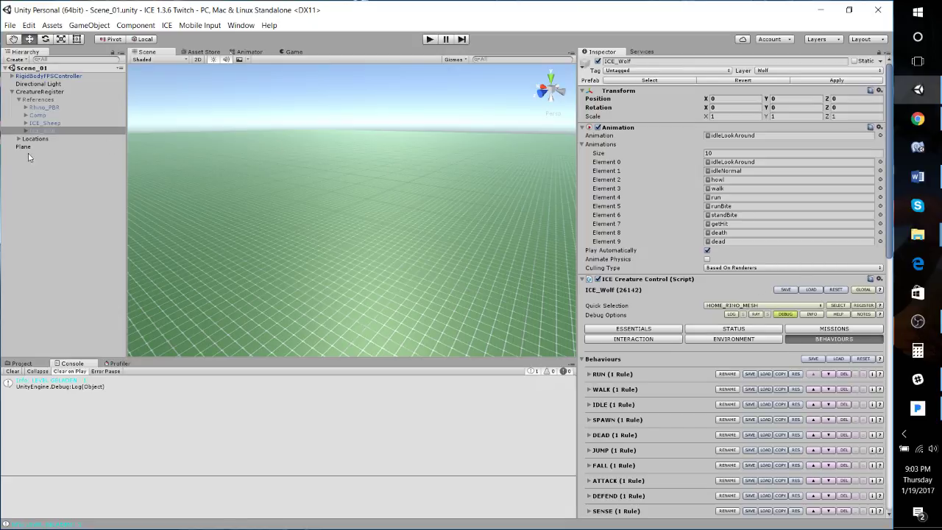
- Collapse the Escort Mission of the ICE_Sheep reference and open its interaction settings
left_click(35, 123)
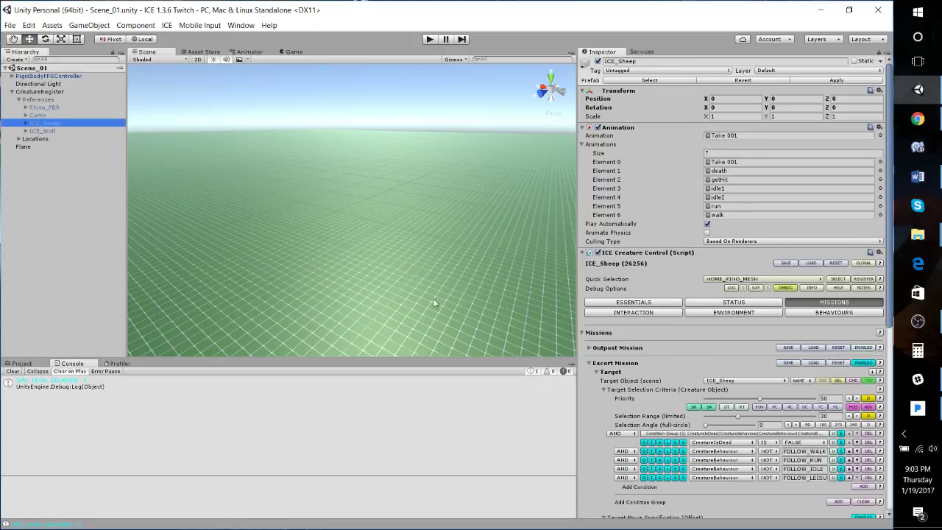
scroll(640, 351, "down", 2)
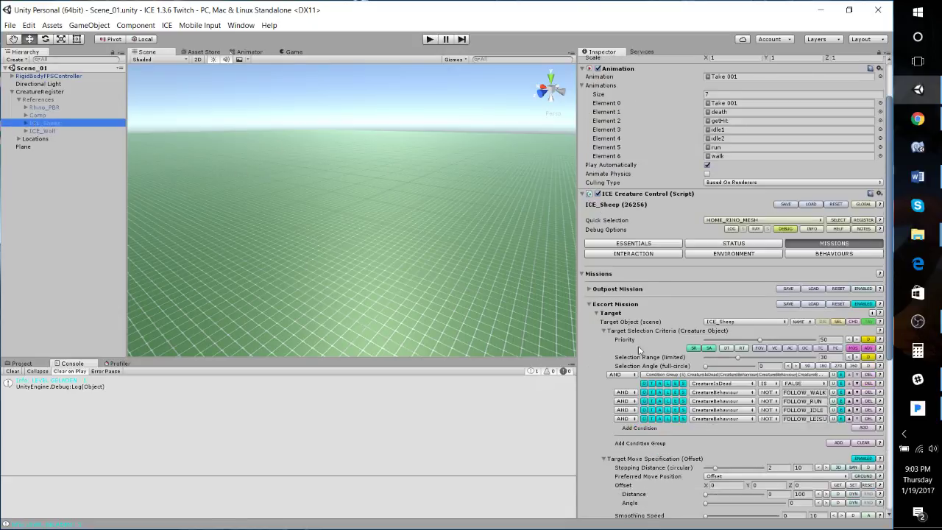
left_click(592, 305)
left_click(645, 316)
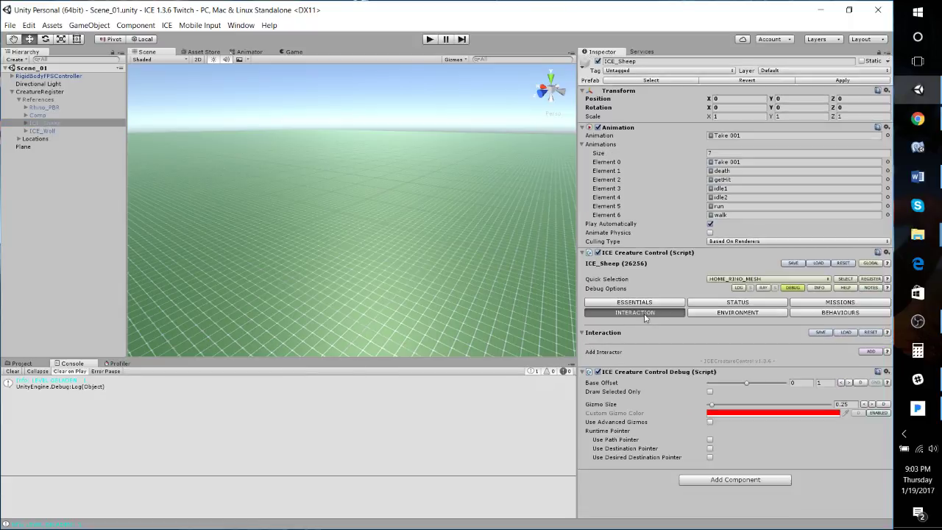
- Check the Rhino_PBR reference's interaction settings for existing interactors
left_click(44, 107)
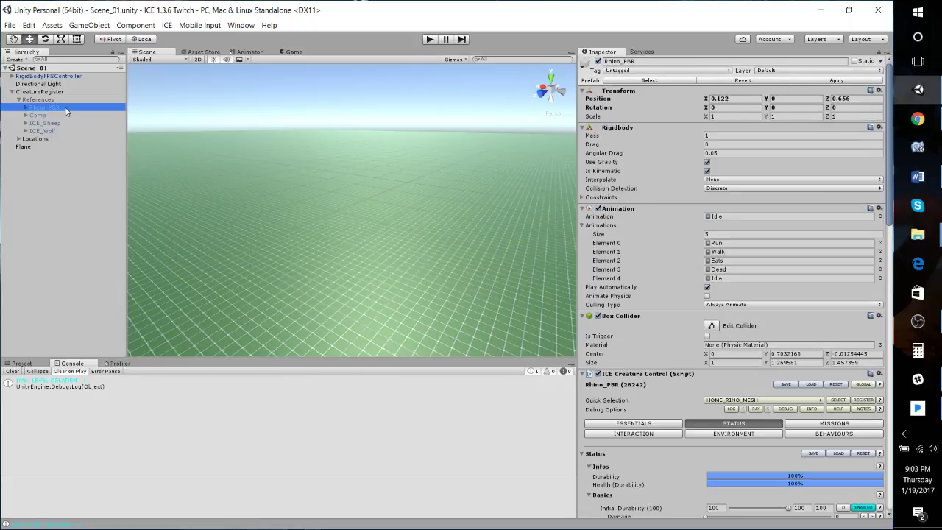
scroll(685, 343, "down", 4)
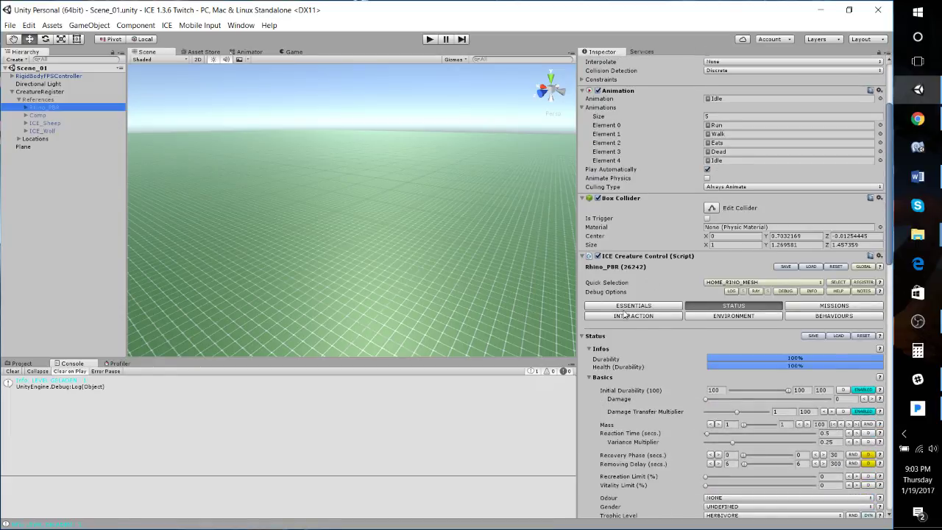
left_click(624, 315)
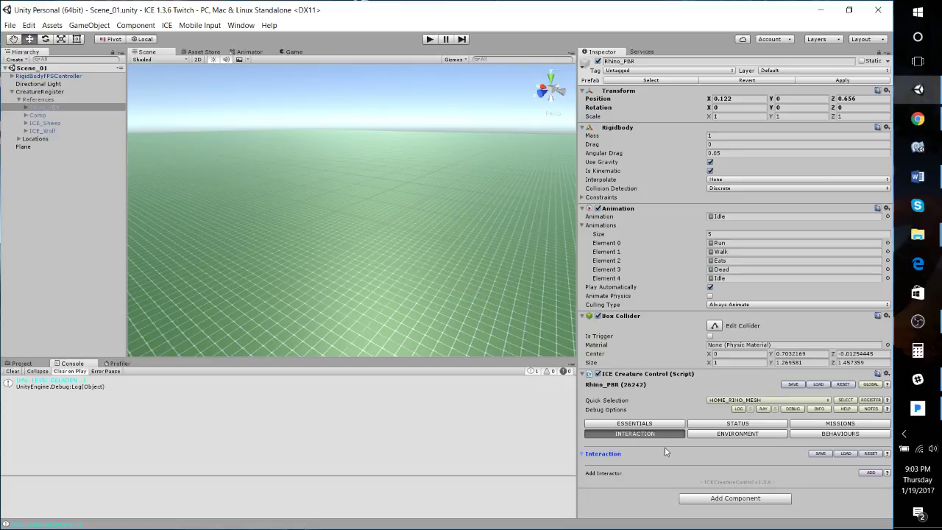
- Add an interactor to the ICE_Sheep reference and set its Act #1 target object to ICE_Wolf
left_click(44, 124)
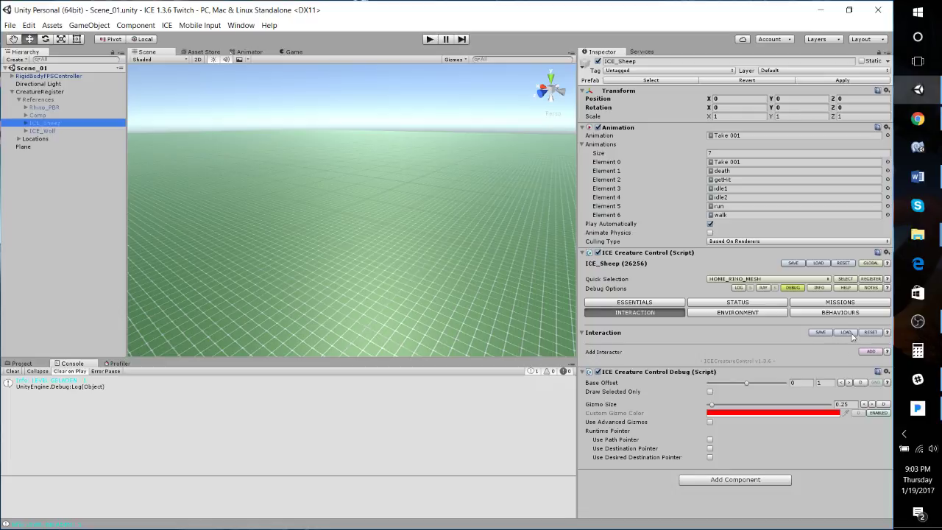
left_click(871, 351)
scroll(636, 377, "down", 1)
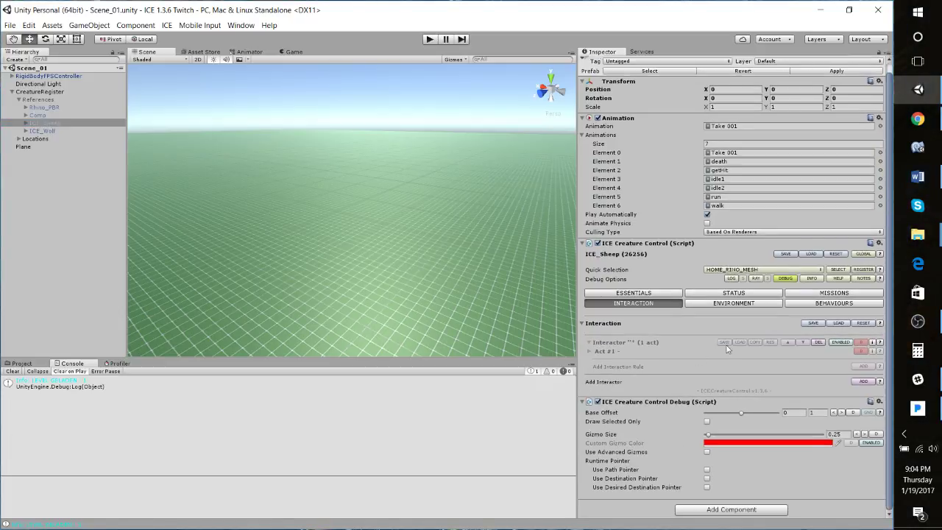
left_click(590, 351)
left_click(787, 362)
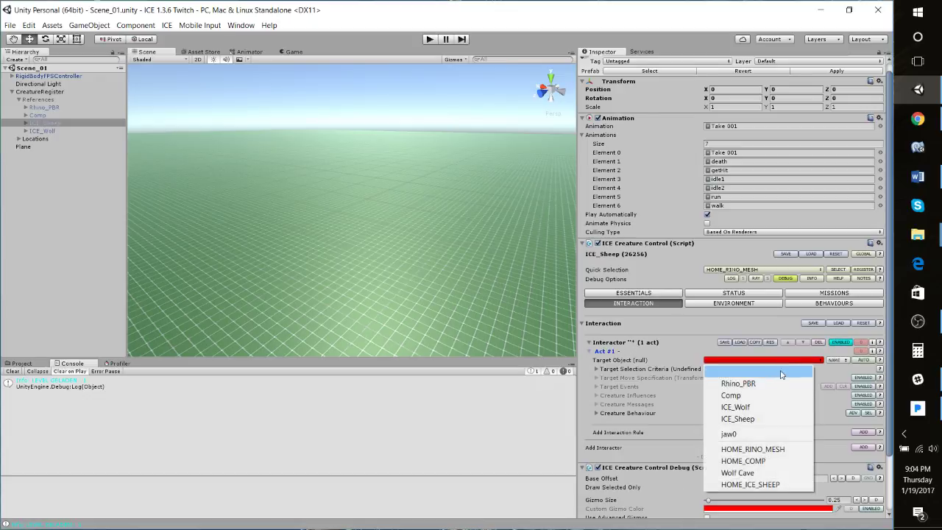
left_click(749, 407)
- Check the Escort Mission's priority for comparison, and set the priority of the ICE_Wolf interactor's Act #1 to 51
left_click(633, 369)
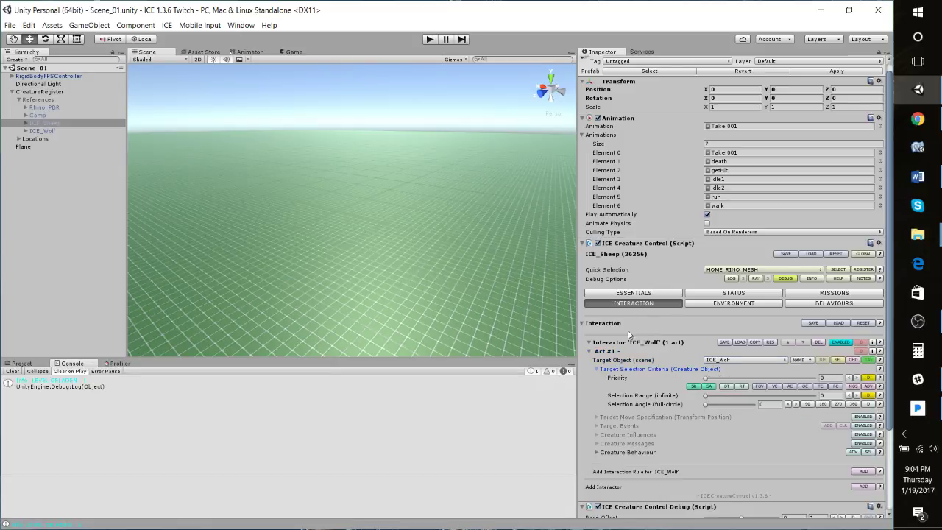
left_click(824, 377)
left_click(839, 293)
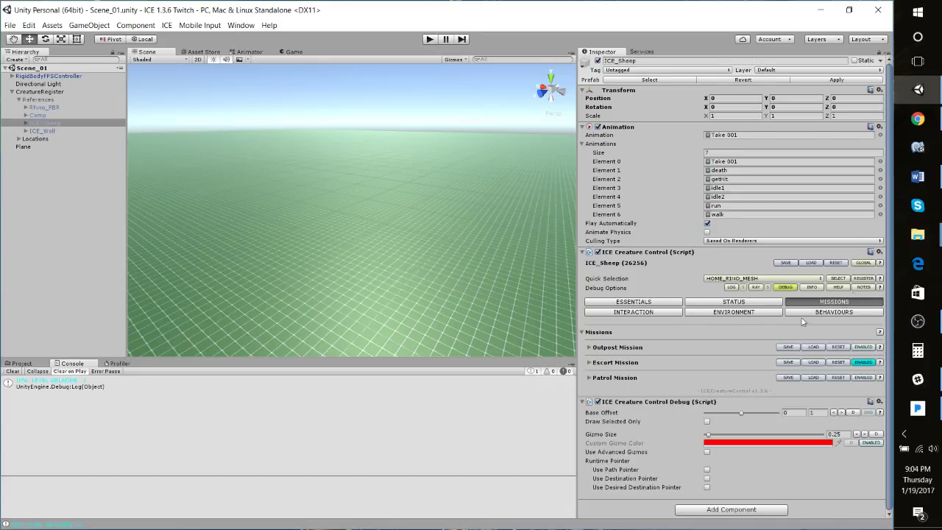
left_click(593, 363)
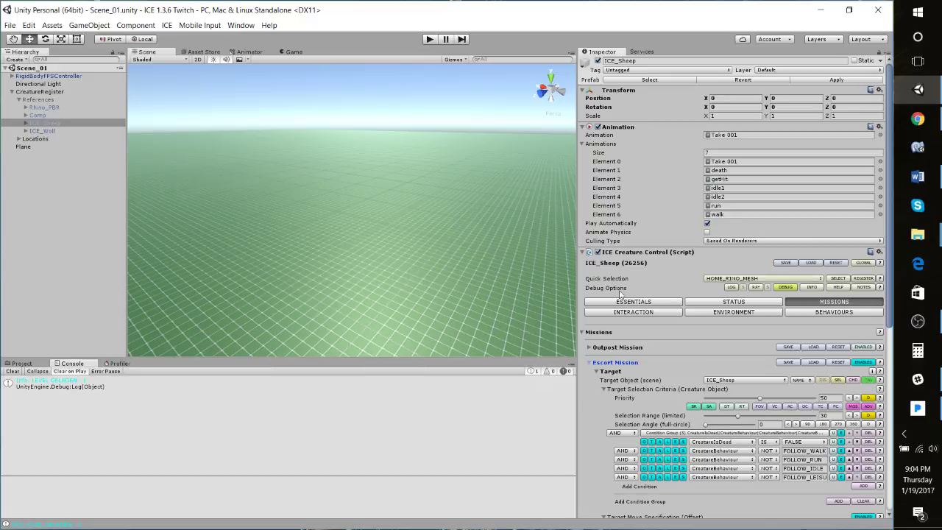
left_click(642, 313)
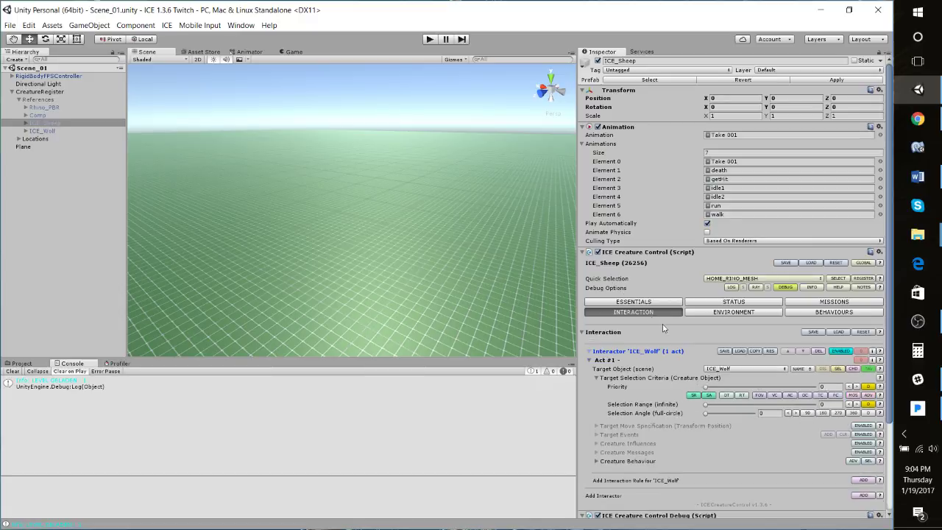
left_click(832, 388)
type("51")
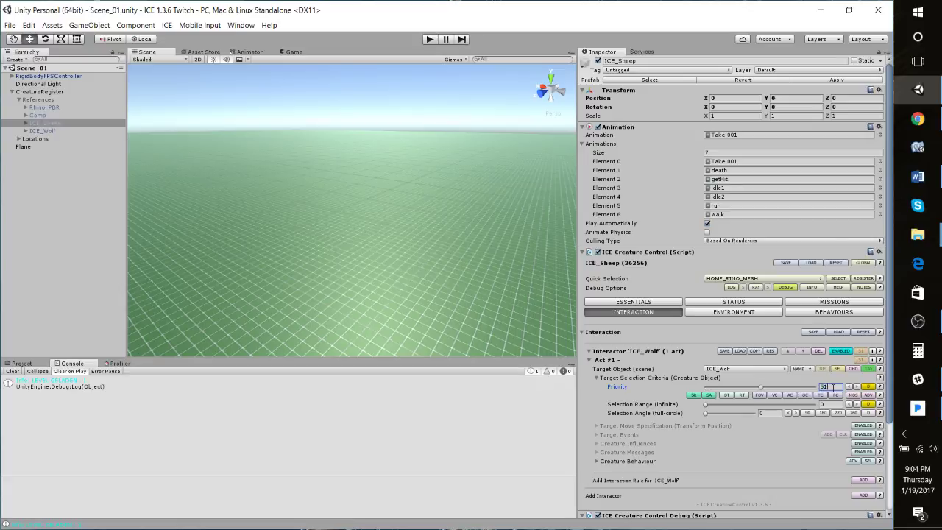
- Enable the VC option in Act #1's target selection criteria and limit the selection range to 8
left_click(773, 397)
scroll(775, 449, "down", 2)
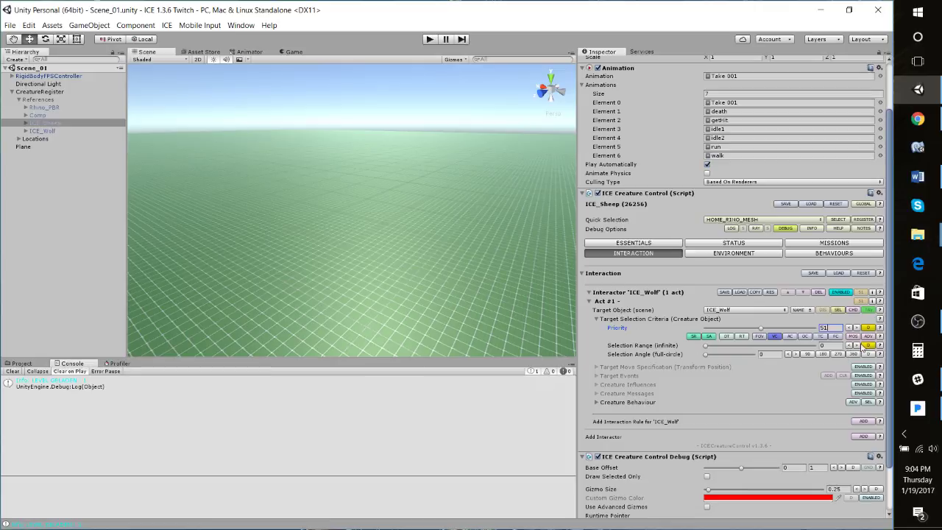
left_click(839, 346)
type("8")
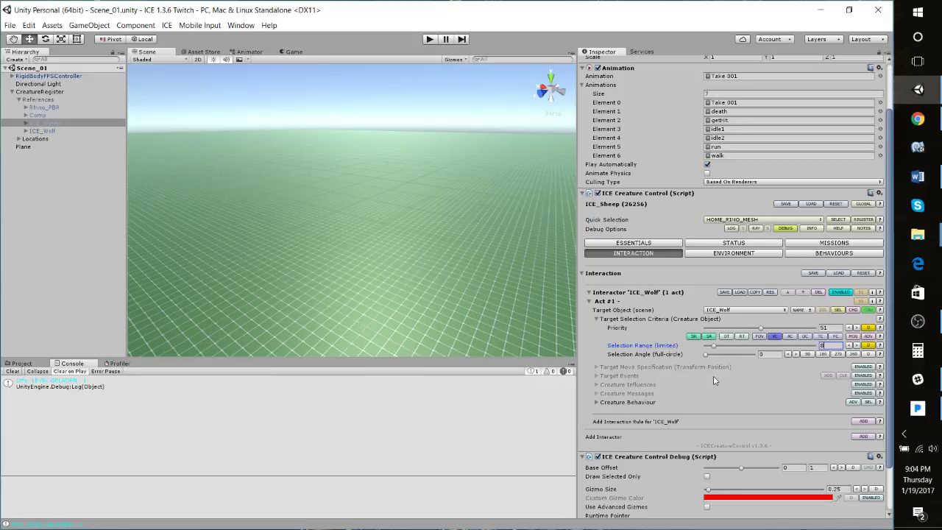
- Assign ESCAPE as the standard creature behaviour for the ICE_Wolf interactor's Act #1
scroll(714, 380, "down", 3)
left_click(598, 352)
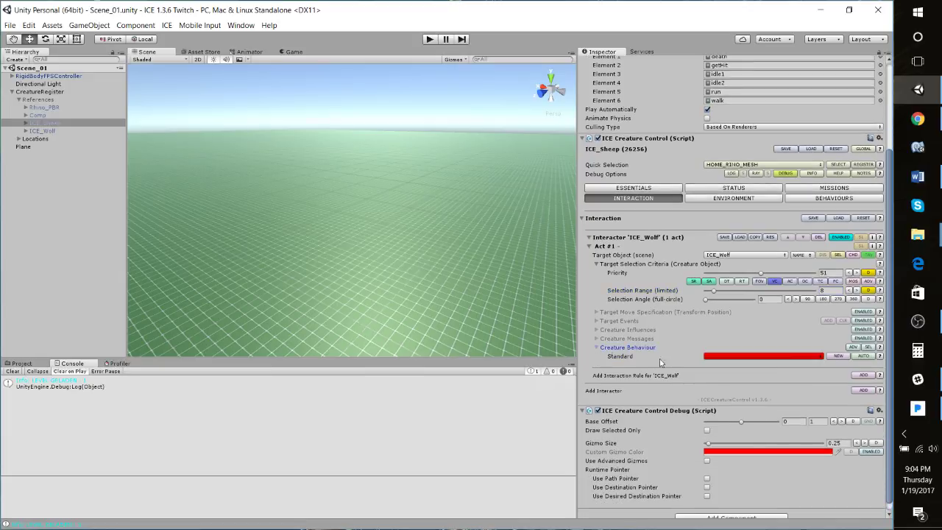
left_click(725, 360)
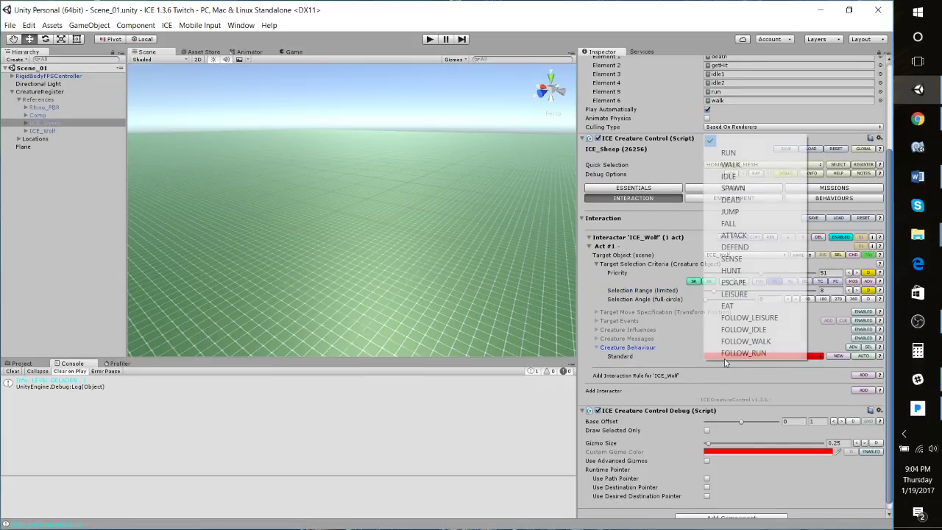
left_click(734, 282)
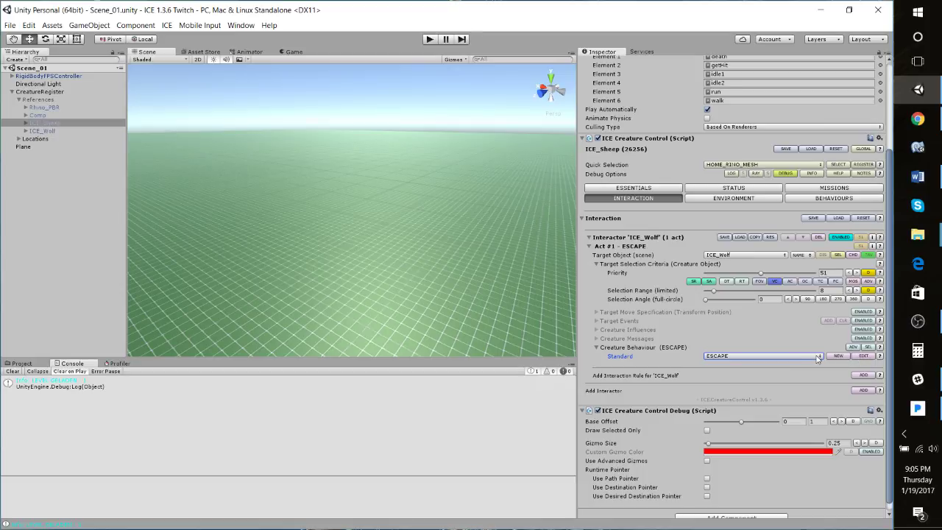
- Open the ESCAPE behaviour for editing and review its animation, movement and influence settings
left_click(866, 358)
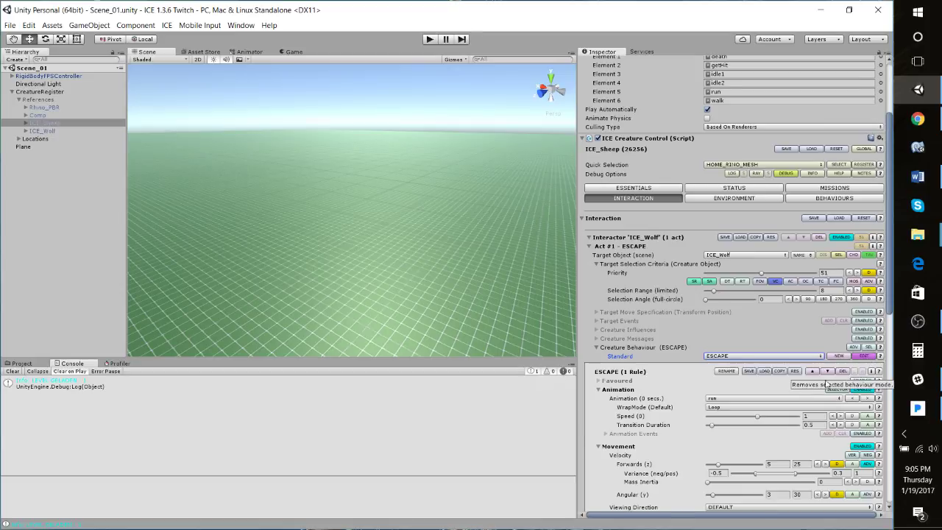
scroll(667, 404, "down", 3)
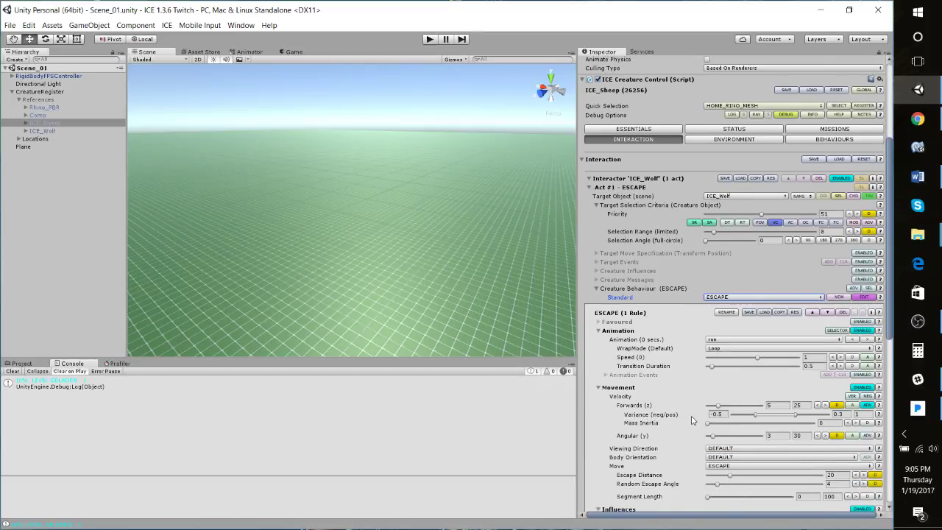
scroll(692, 417, "down", 1)
scroll(684, 445, "down", 3)
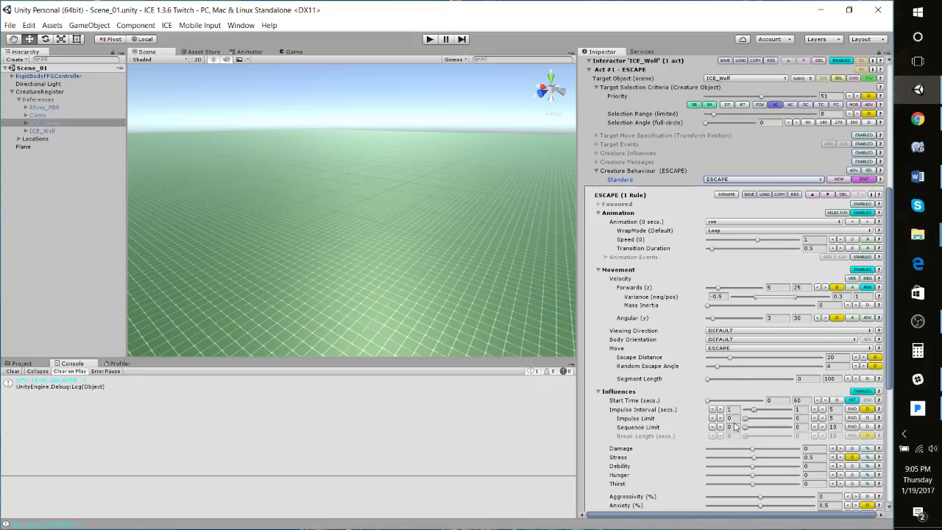
scroll(766, 412, "down", 2)
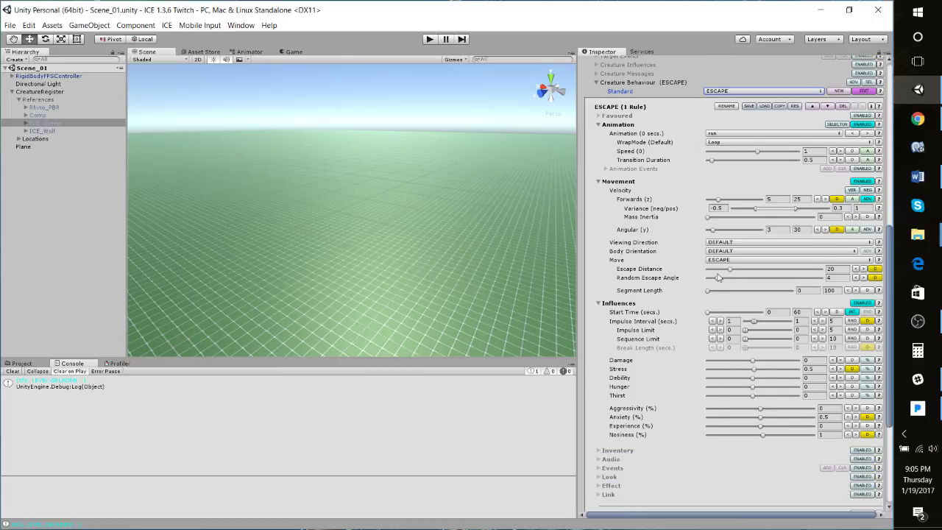
scroll(663, 308, "down", 1)
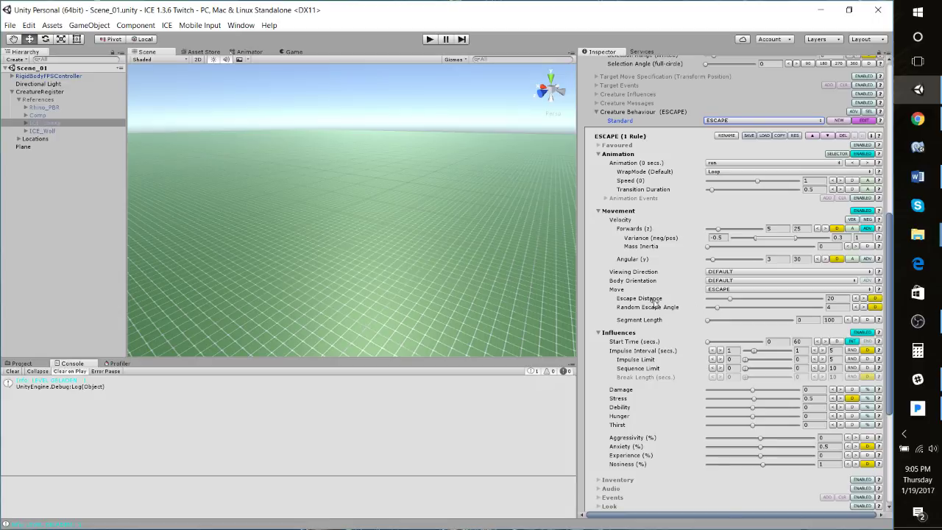
scroll(672, 312, "down", 1)
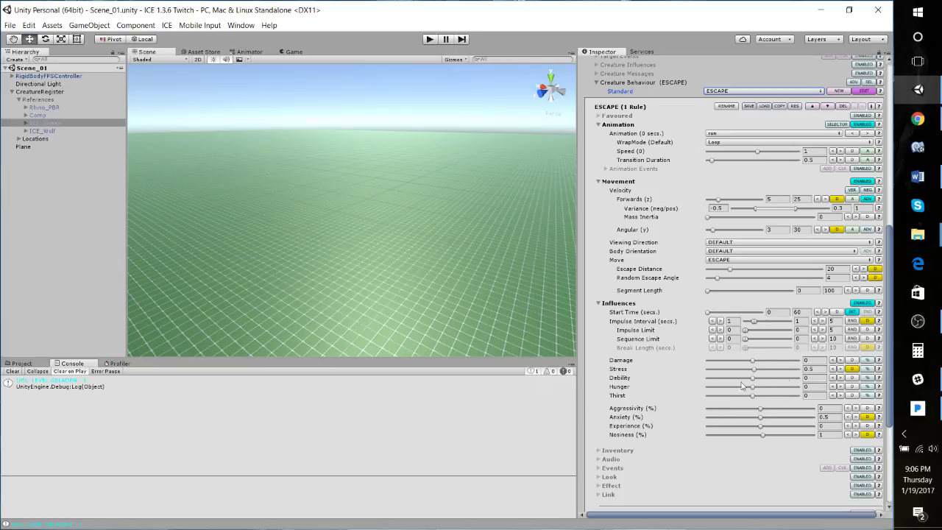
- Enable advanced selection criteria for Act #1 and set the condition to OwnStamina > 50
scroll(732, 326, "up", 6)
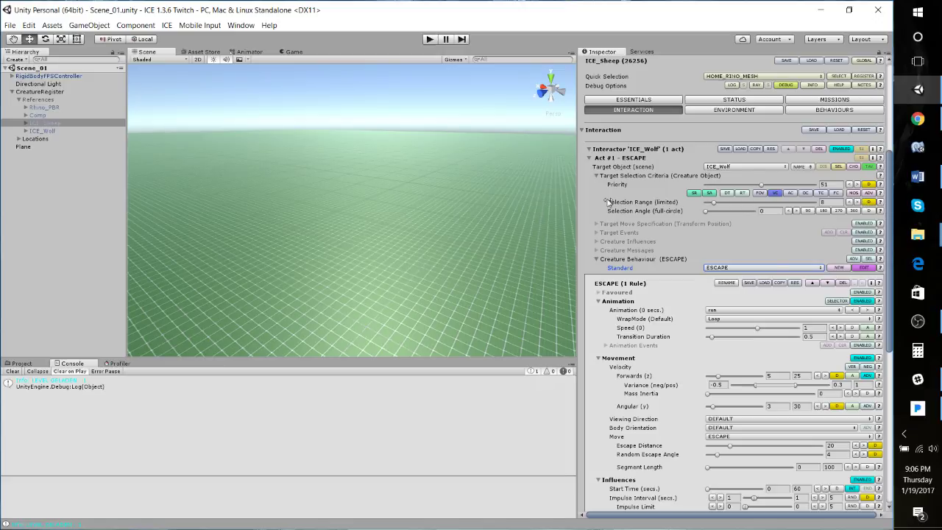
left_click(870, 193)
left_click(706, 220)
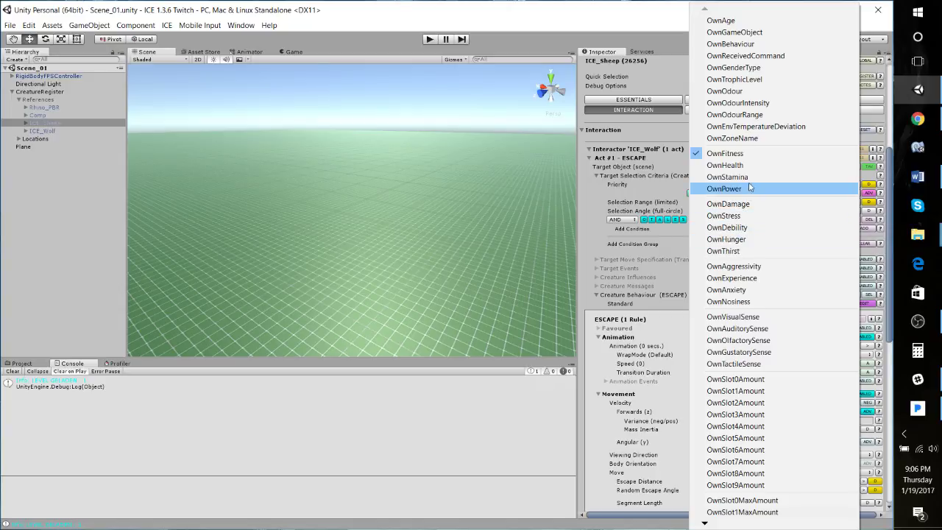
left_click(735, 177)
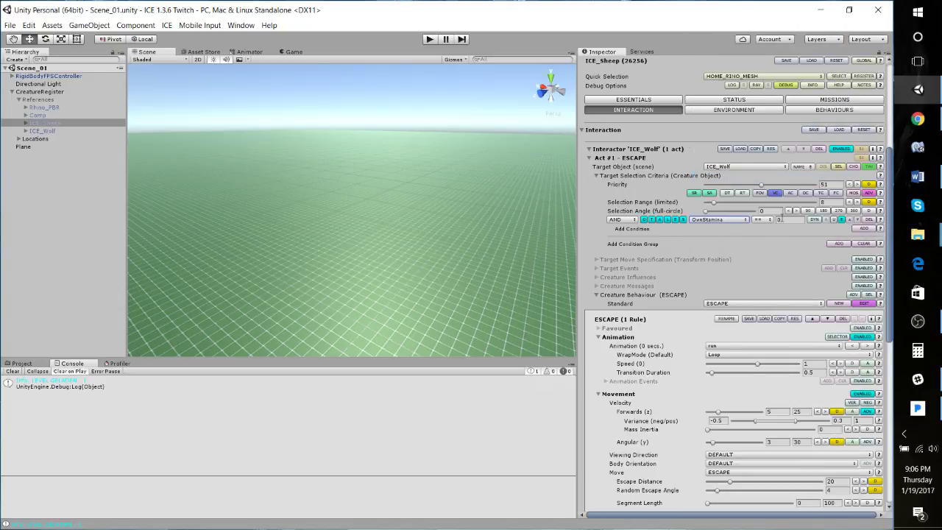
left_click(766, 220)
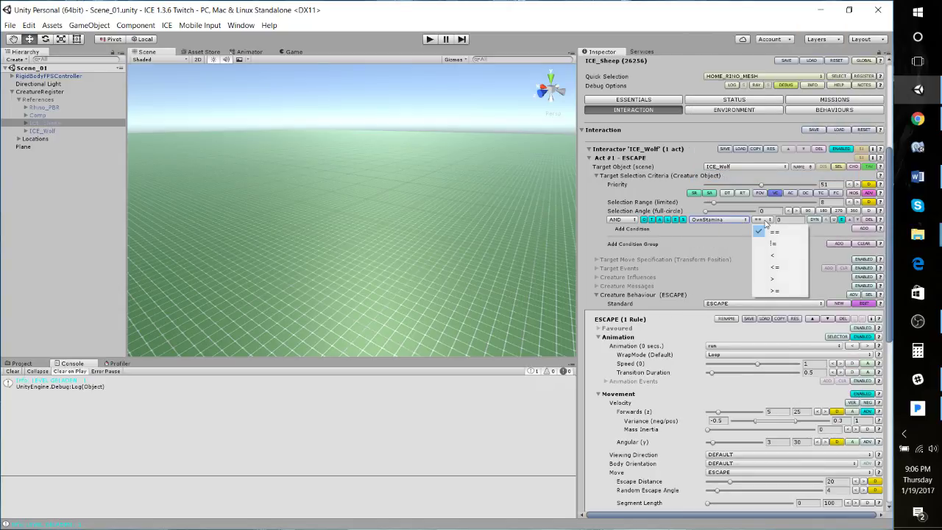
left_click(786, 279)
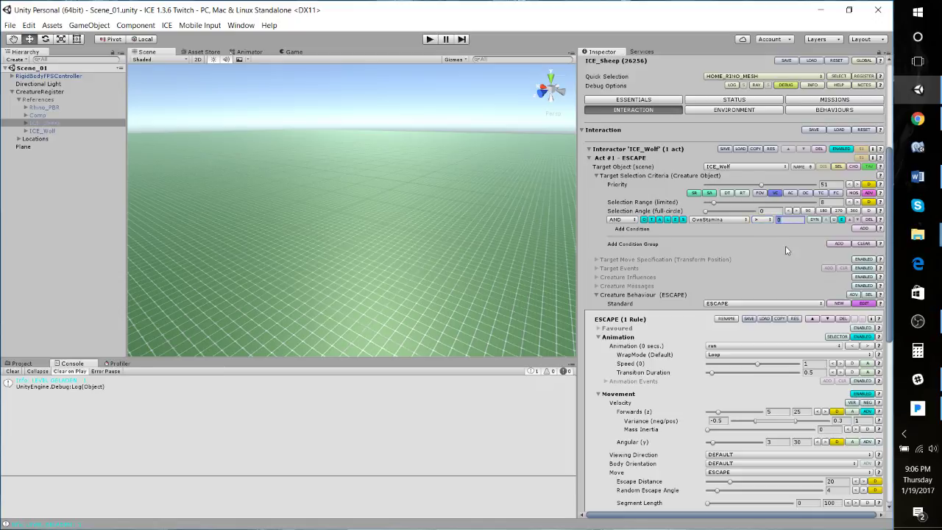
type("0")
- Compare the ESCAPE rule's escape distance and influences with Act #1's target selection criteria
scroll(716, 299, "down", 2)
scroll(716, 299, "down", 5)
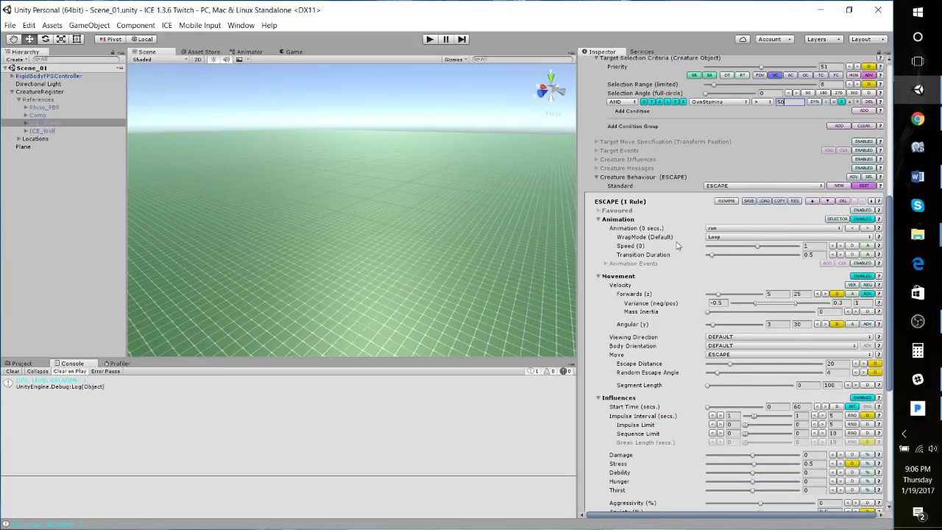
scroll(651, 346, "down", 3)
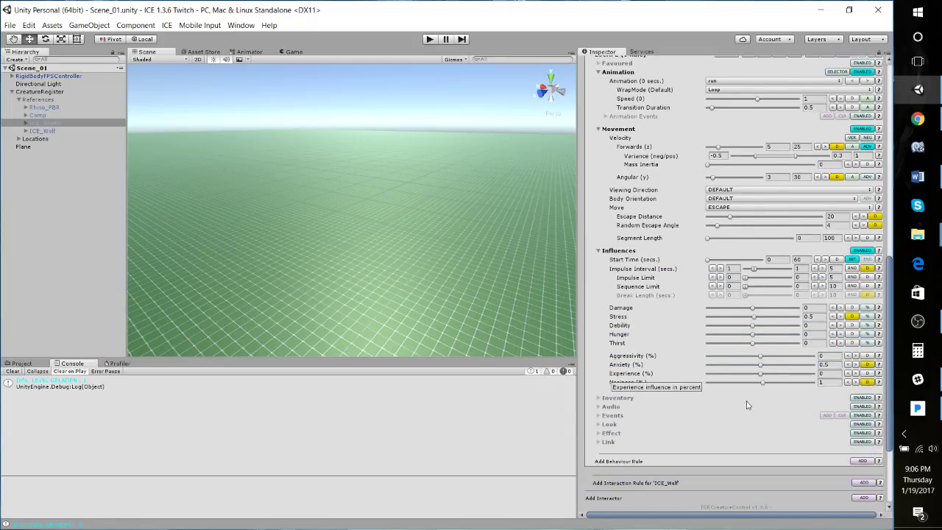
scroll(677, 374, "up", 10)
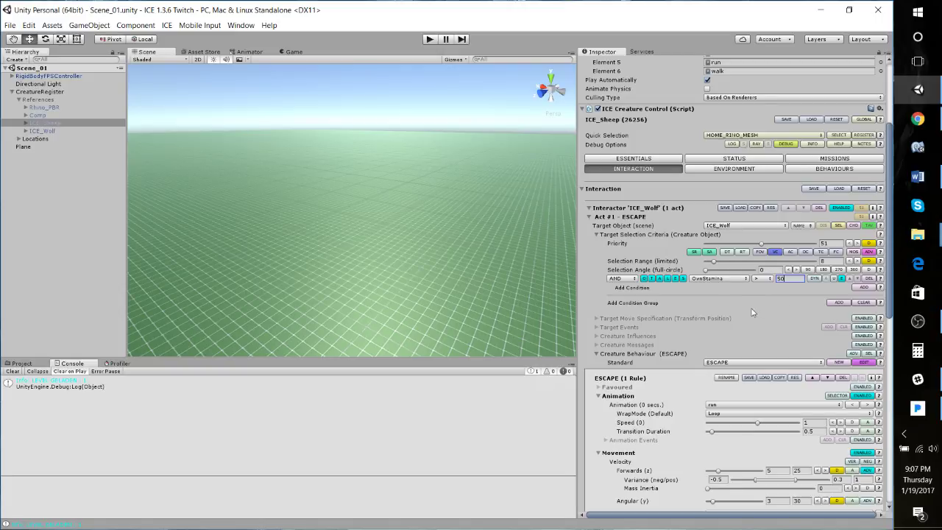
scroll(699, 272, "down", 1)
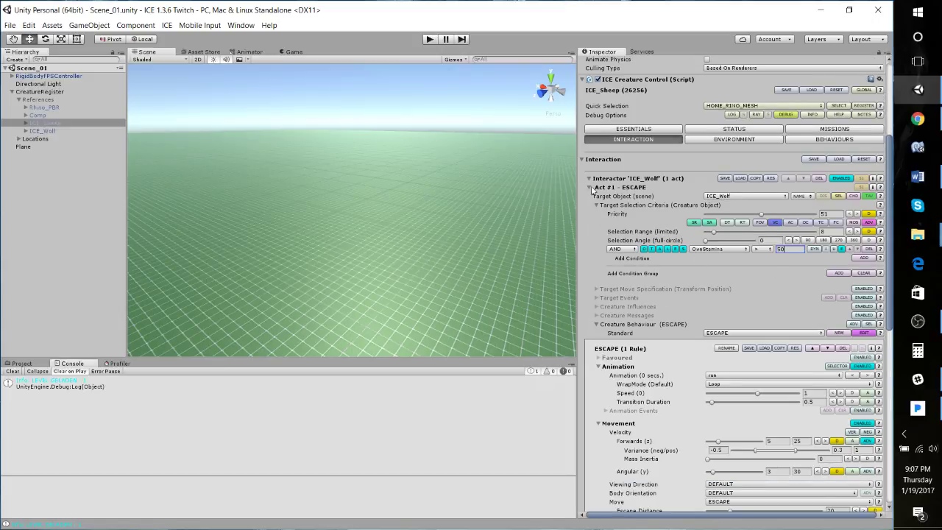
scroll(699, 354, "down", 5)
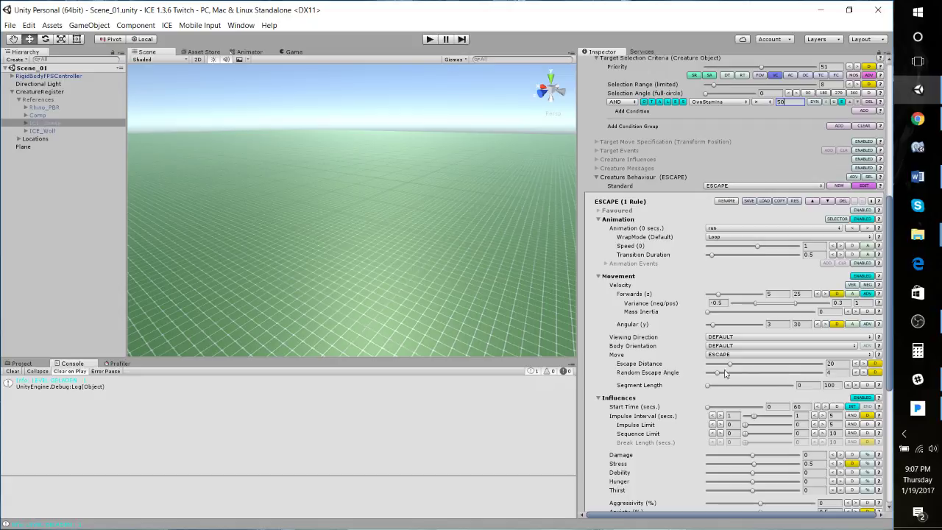
- Apply the ICE_Sheep changes to its prefab and save the scene
scroll(672, 144, "up", 10)
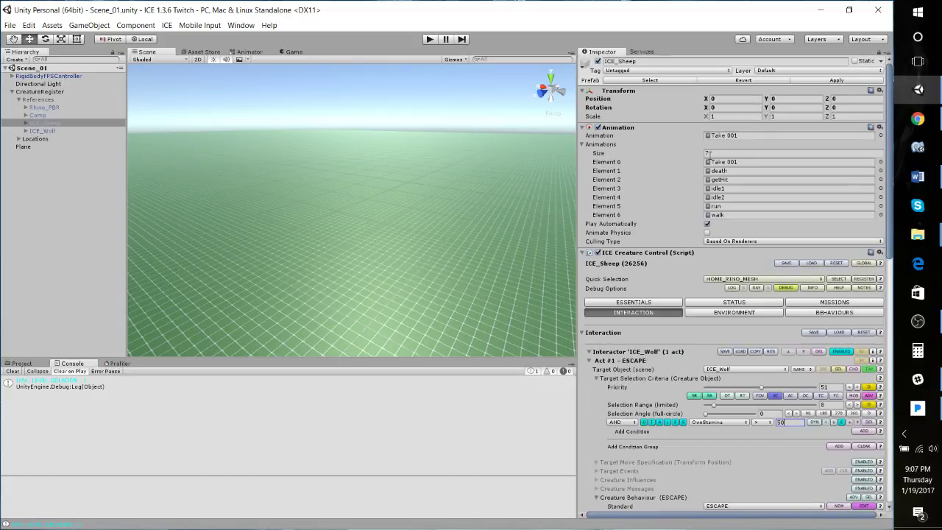
left_click(814, 82)
key("ctrl+s")
- Run the scene in play mode and walk among the sheep and wolves to observe the escape behaviour
left_click(431, 39)
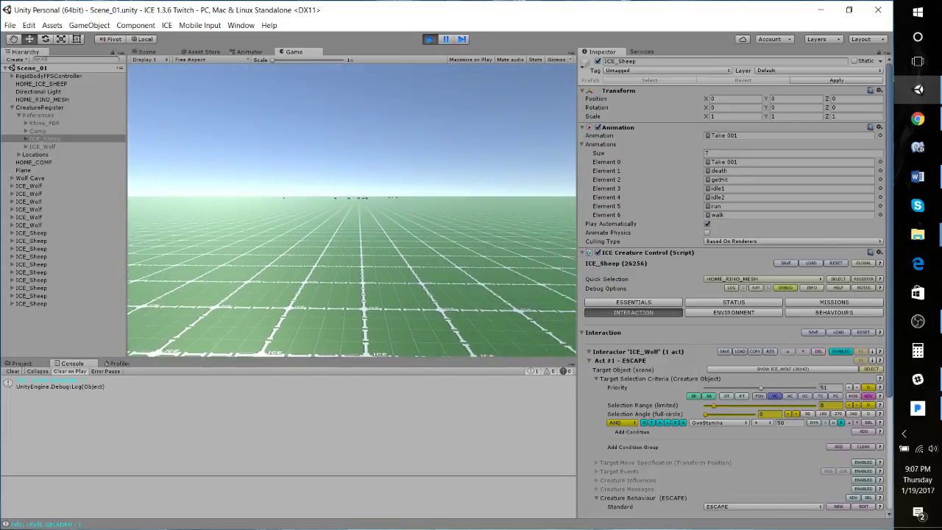
key("w")
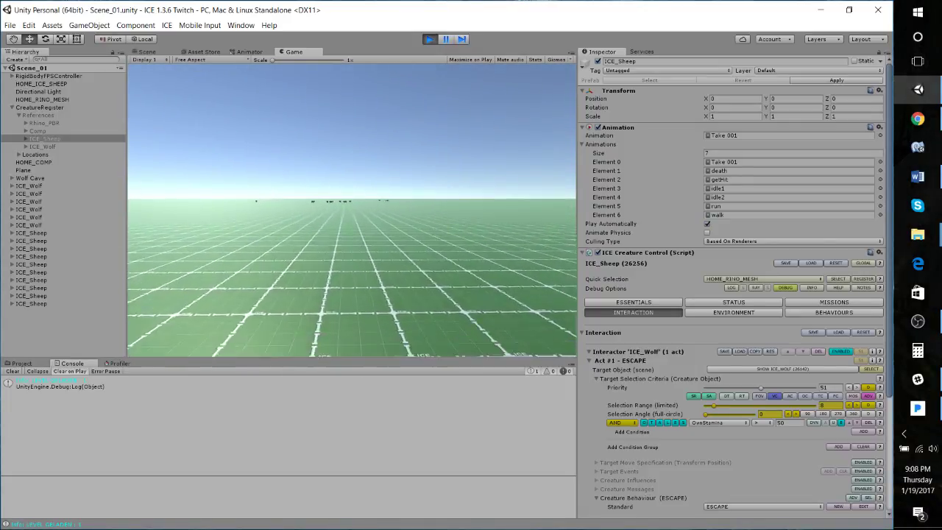
key("w")
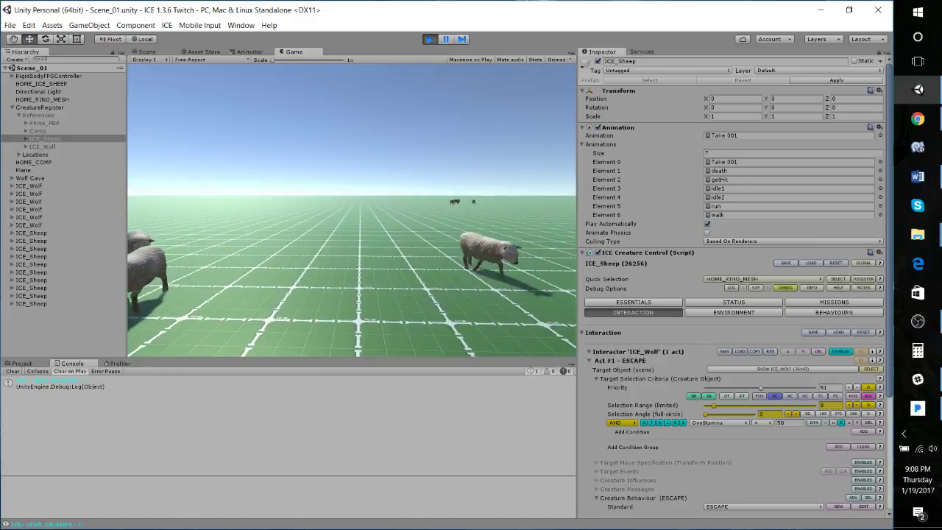
key("w")
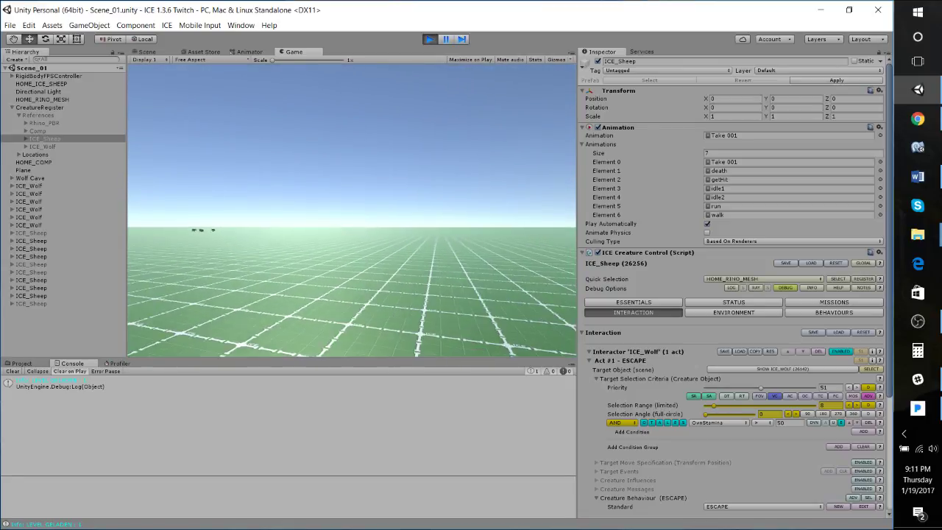
key("w")
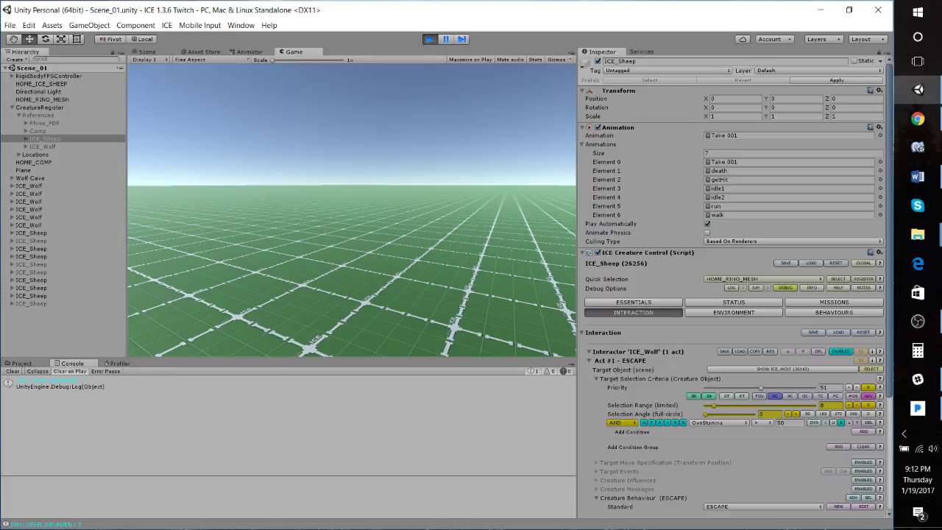
key("Escape")
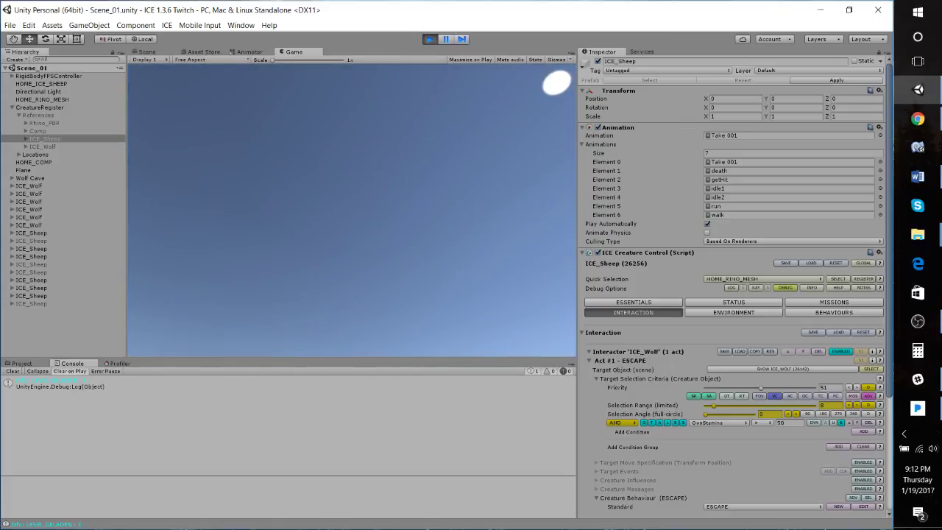
key("alt+Tab")
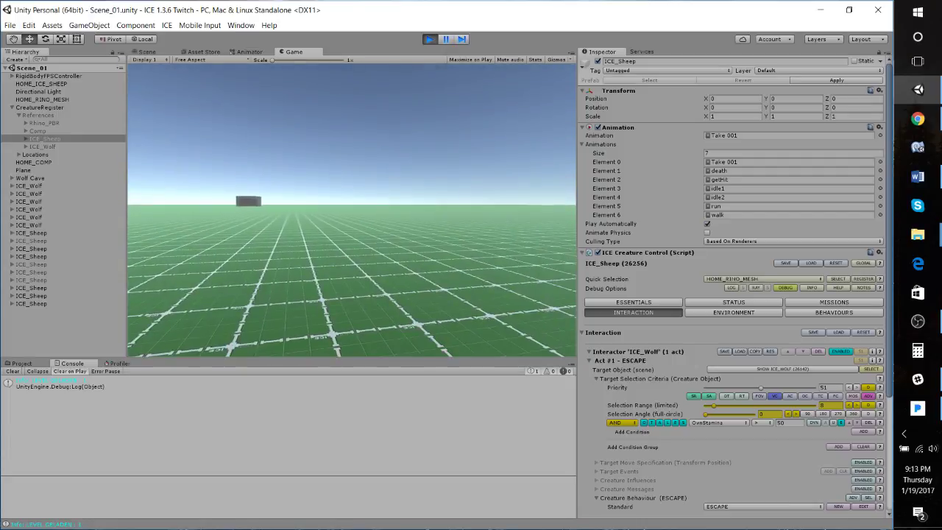
key("w")
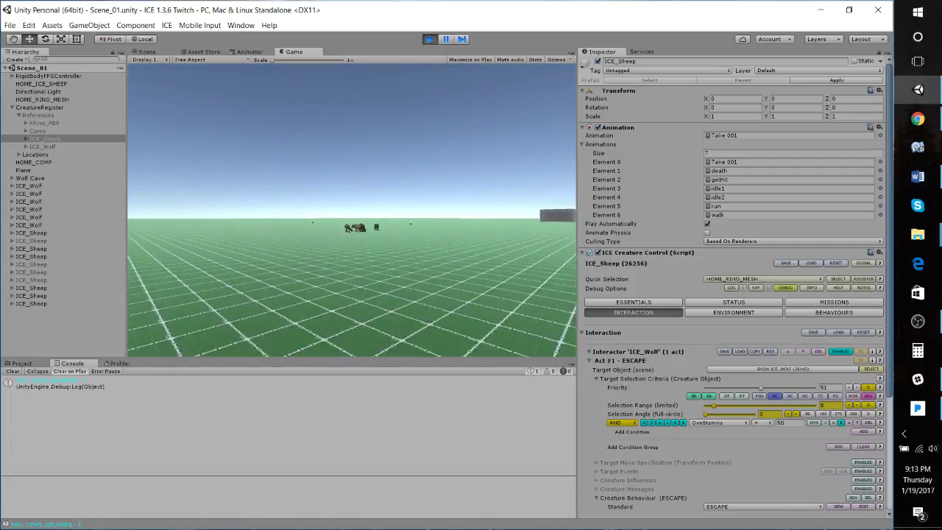
key("w")
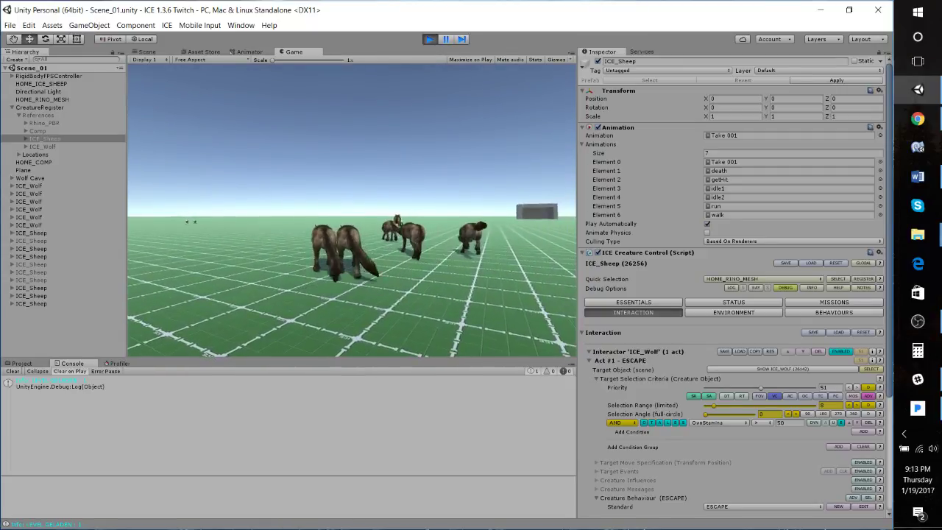
key("w")
key("w")
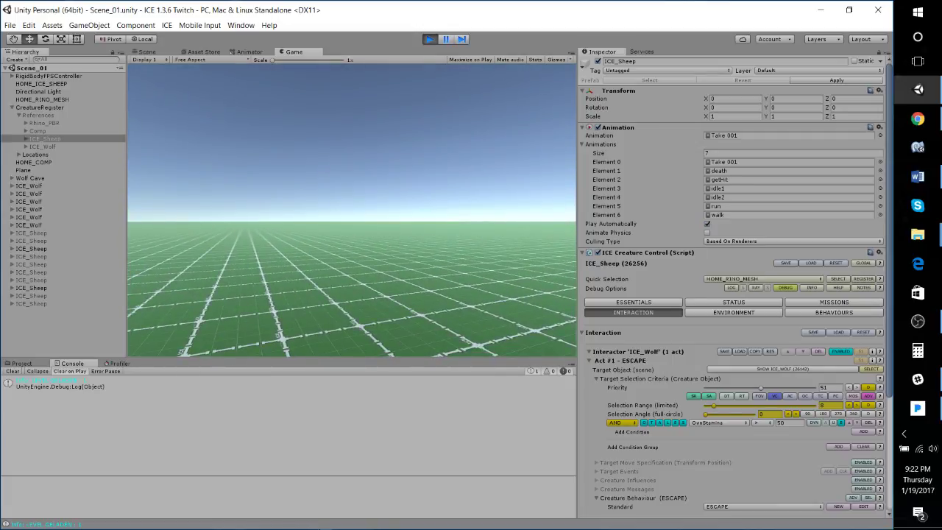
- Review ICE_Sheep's status settings, including its vital signs, basics and dynamic vital sign multipliers
left_click(705, 304)
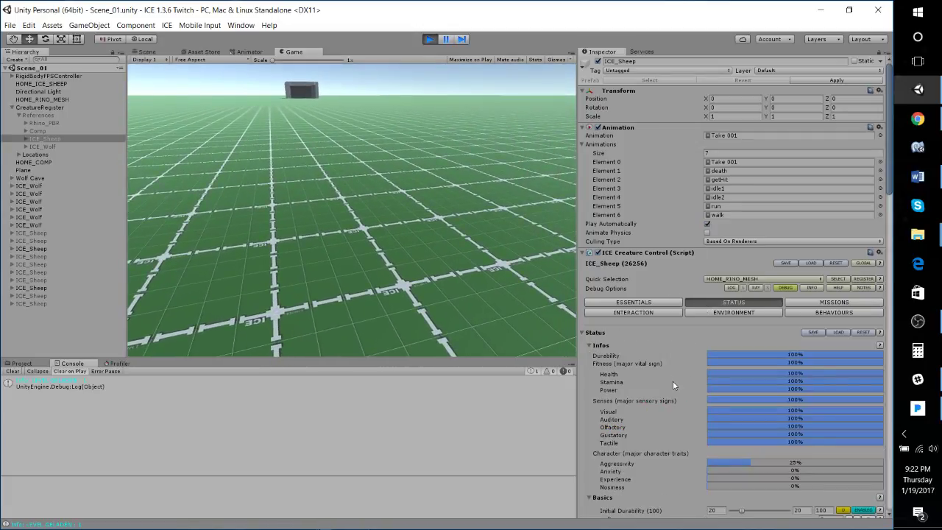
scroll(682, 377, "down", 6)
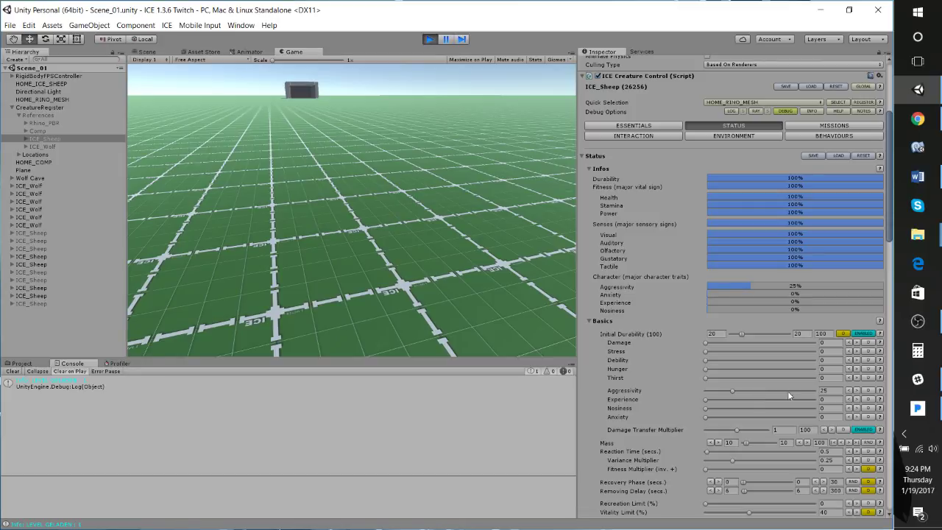
left_click(285, 184)
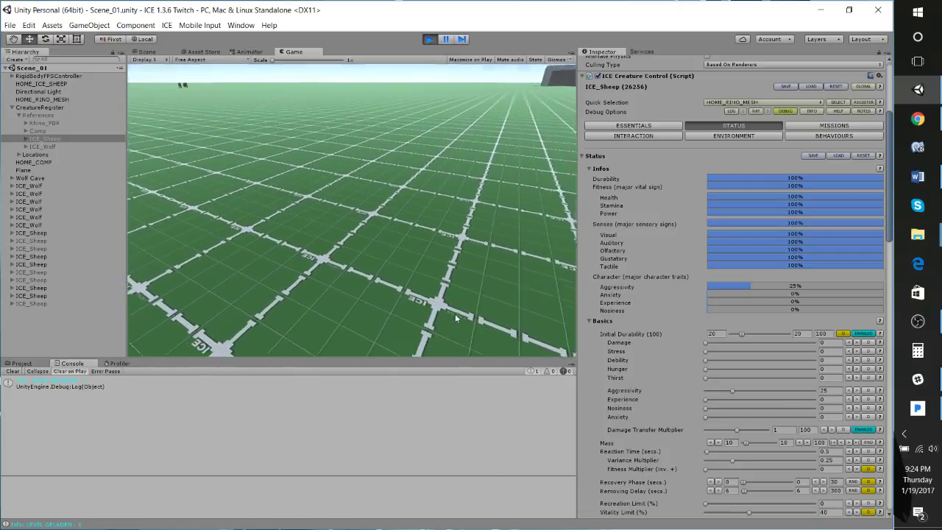
scroll(617, 289, "down", 3)
scroll(586, 329, "down", 5)
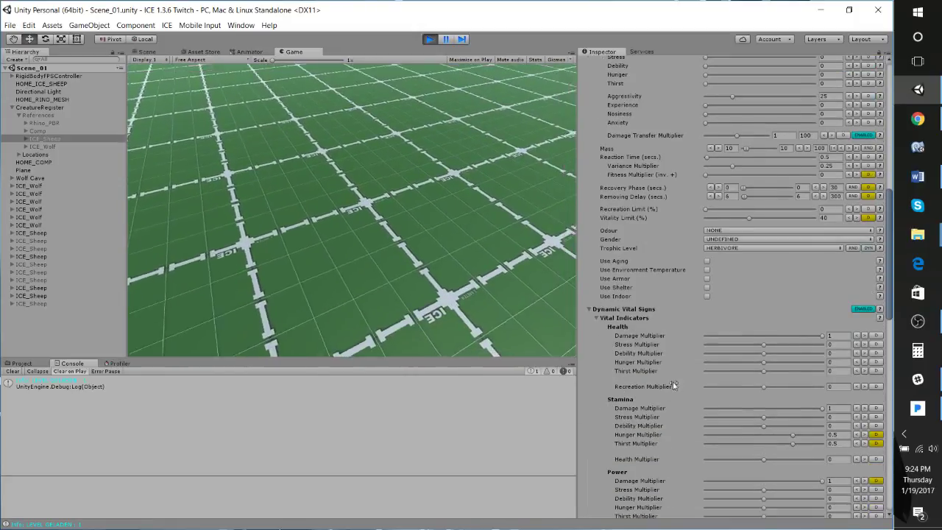
scroll(670, 346, "down", 5)
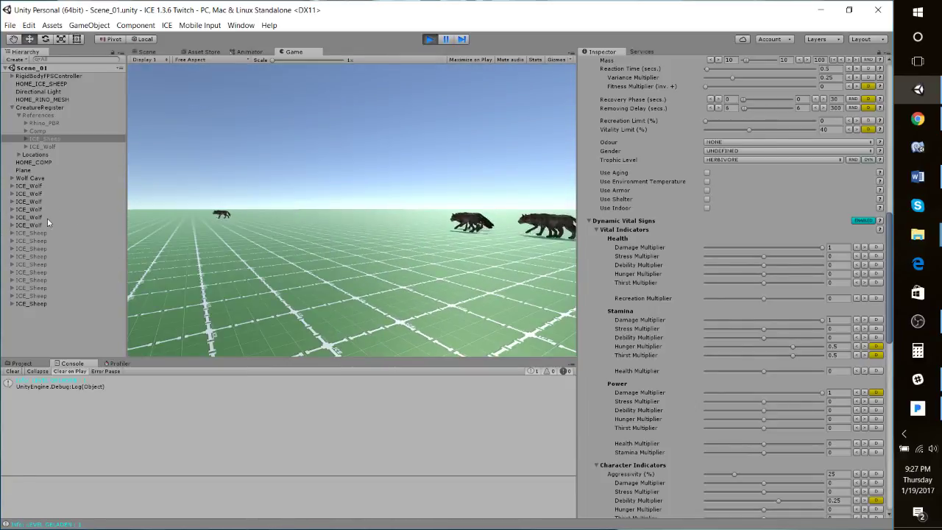
- Select all spawned ICE_Wolf instances to check their shared components, and exit play mode
left_click(32, 186)
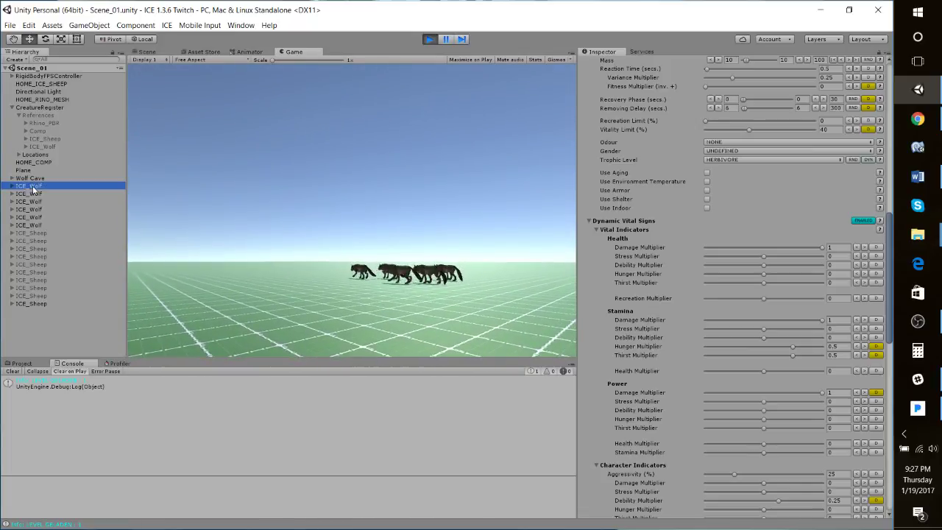
left_click(30, 224, "shift")
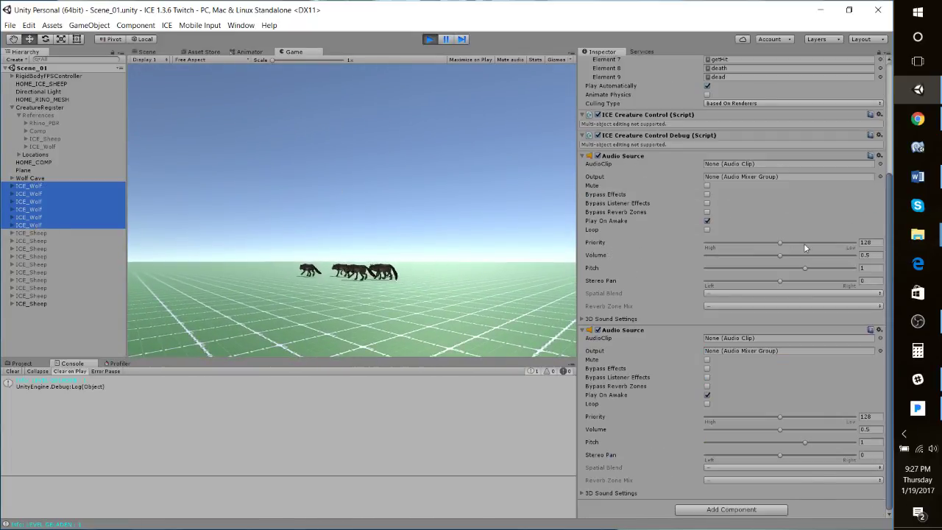
scroll(760, 221, "up", 5)
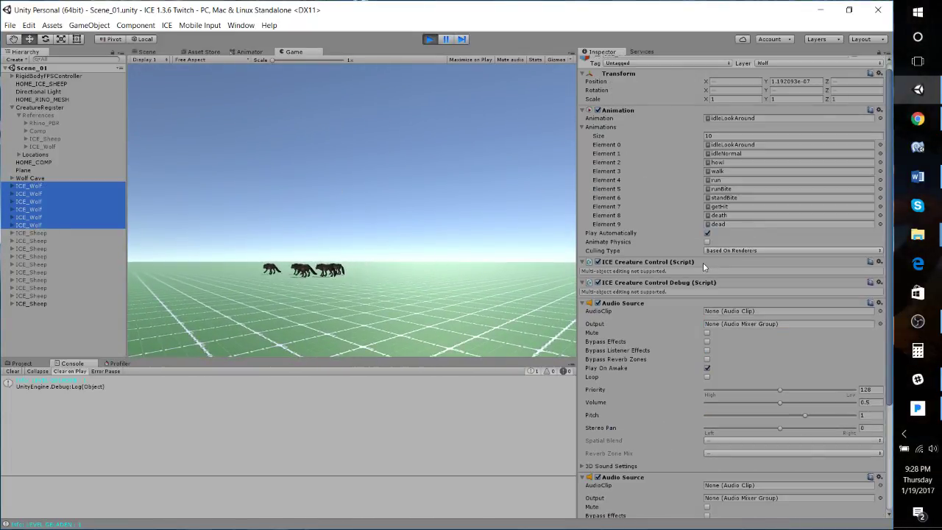
left_click(429, 39)
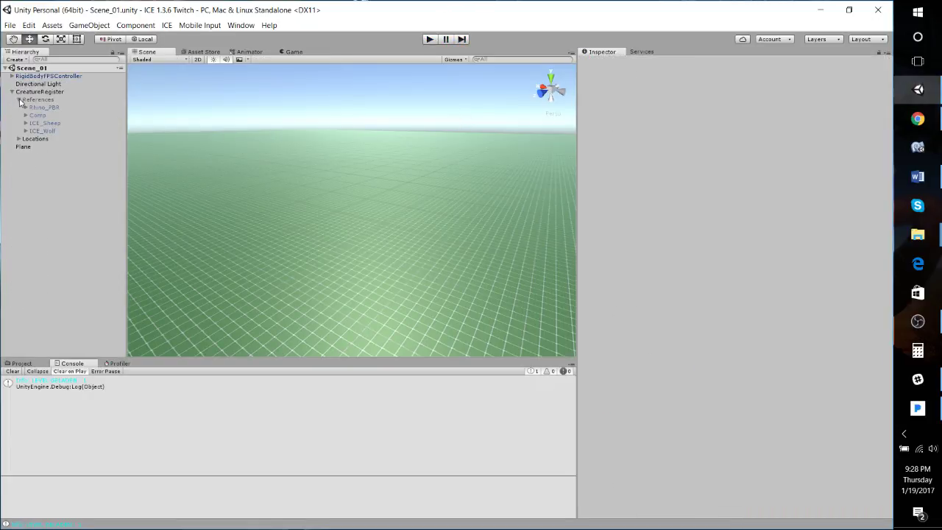
- Open the Escort Mission of the ICE_Wolf reference and check which target objects it offers
left_click(42, 131)
scroll(721, 269, "down", 4)
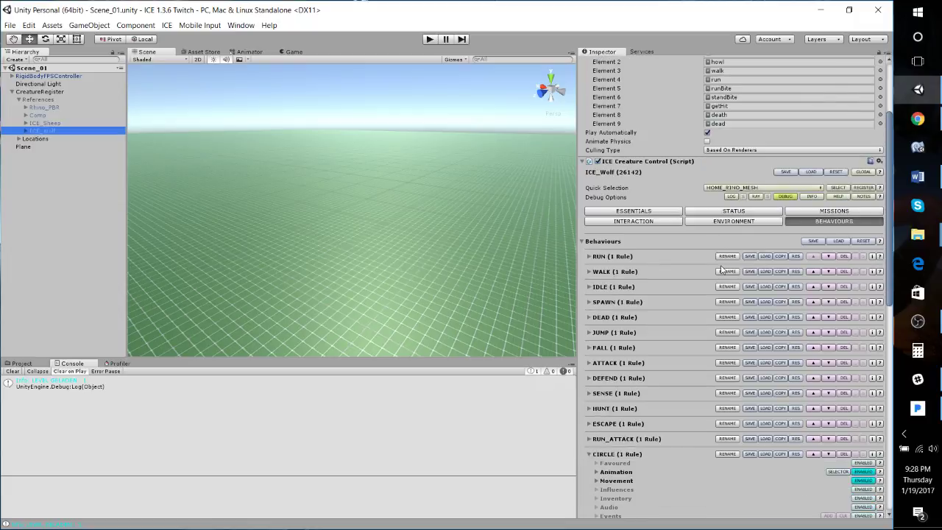
left_click(825, 212)
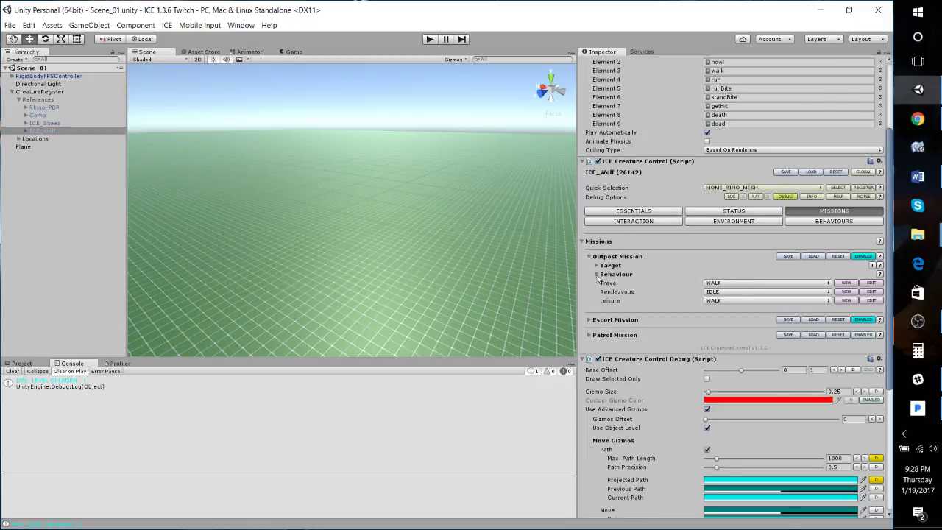
left_click(594, 321)
scroll(726, 323, "down", 2)
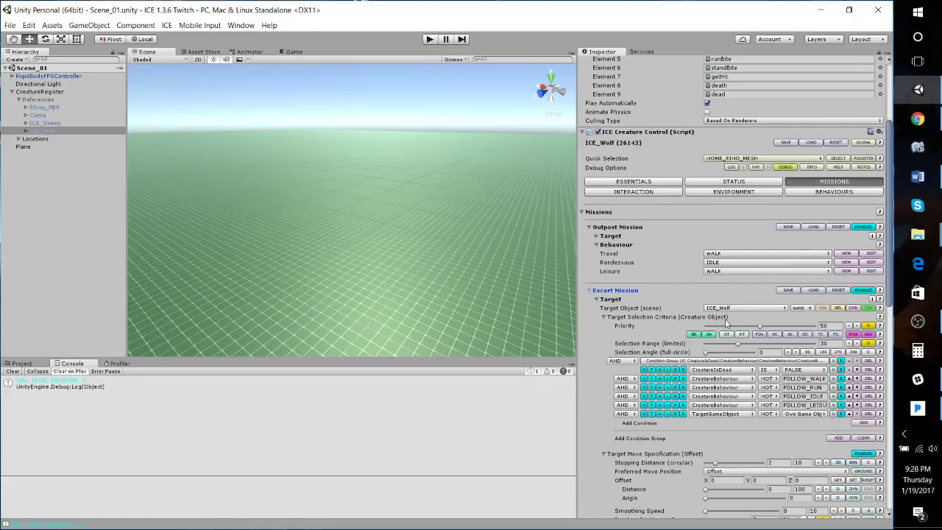
left_click(741, 308)
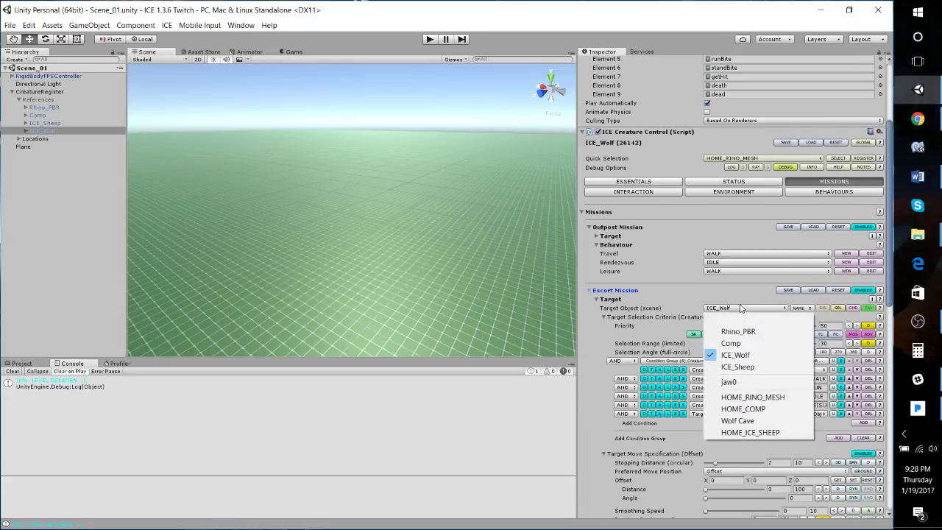
- Add the ICE Creature Player component to RigidBodyFPSController and update the CreatureRegister's reference objects to include it
left_click(45, 77)
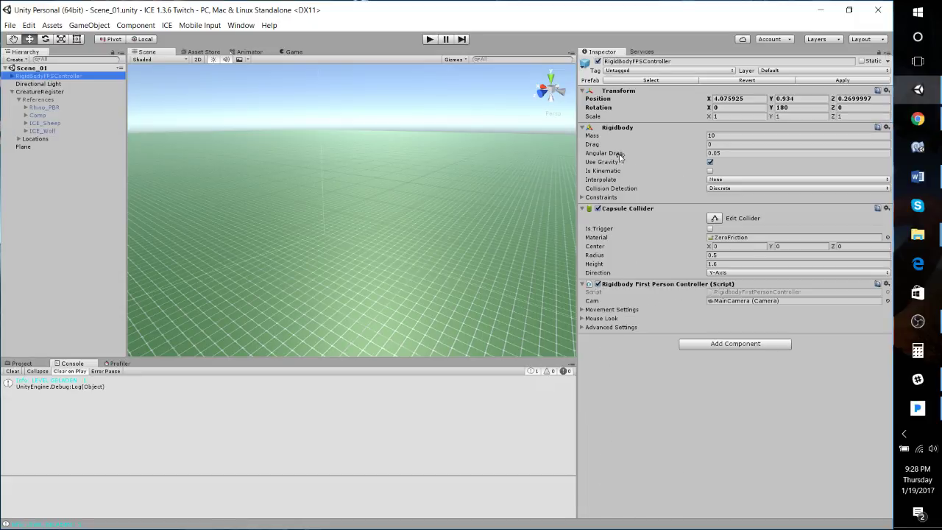
left_click(705, 343)
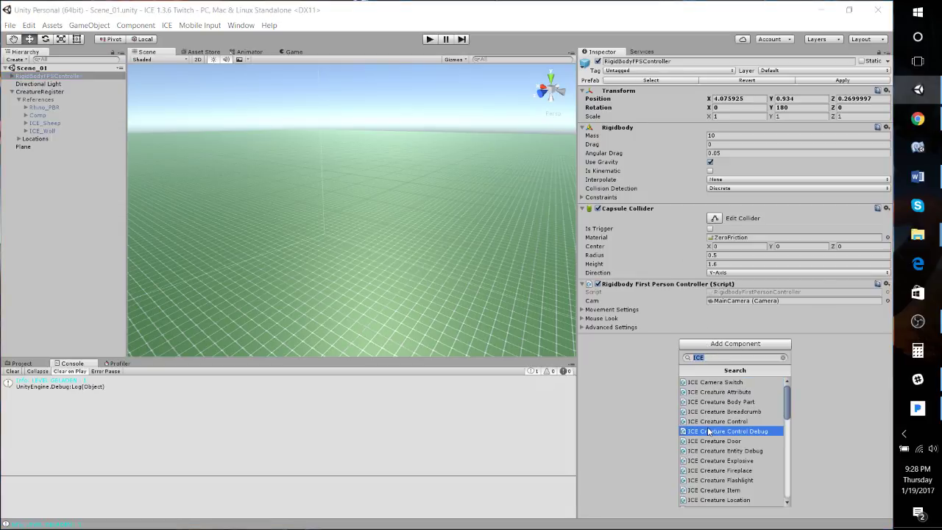
type("ICE")
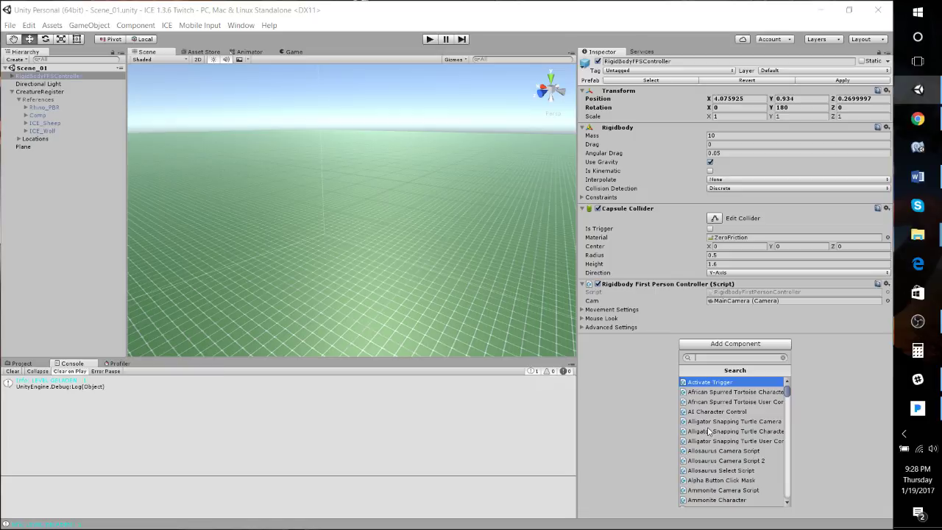
type("PLay")
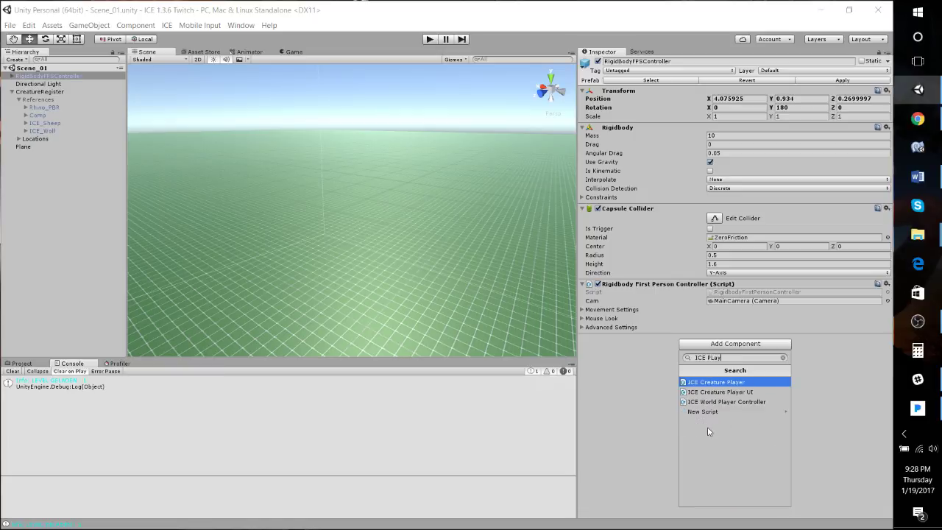
left_click(731, 382)
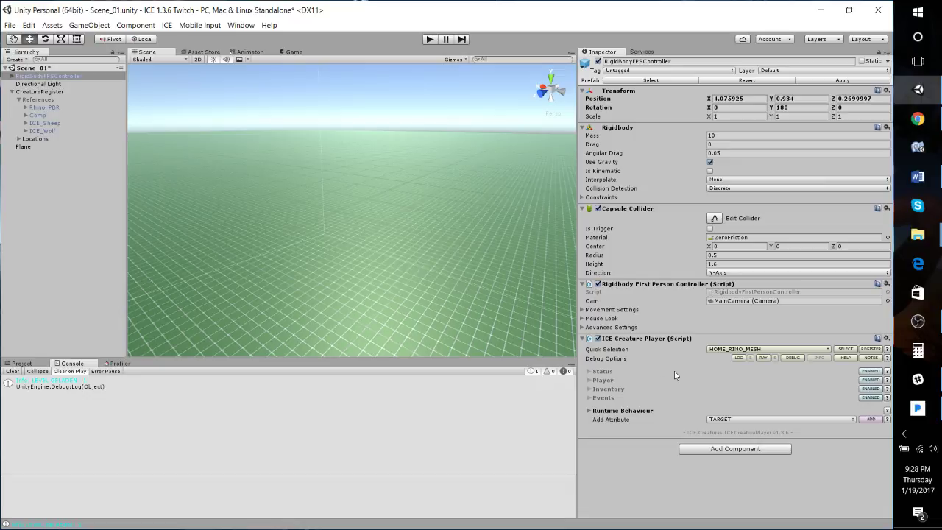
left_click(41, 92)
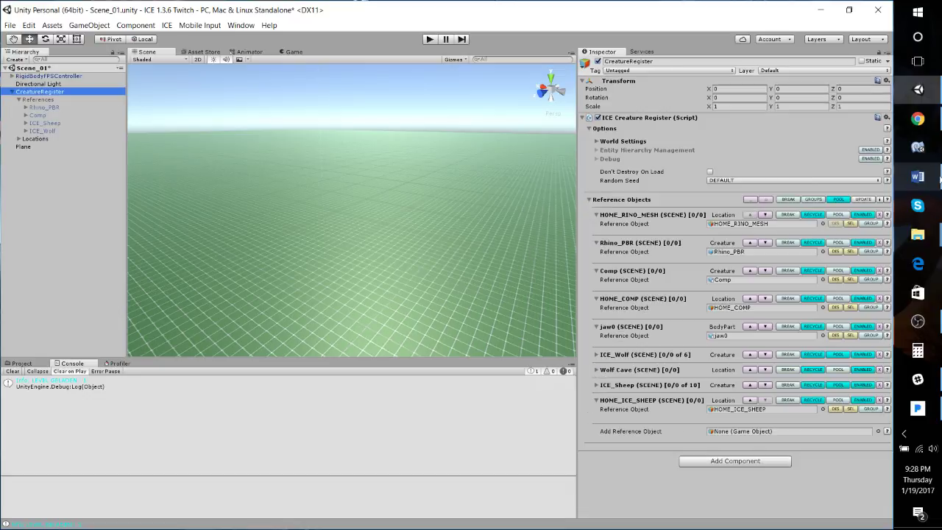
left_click(864, 200)
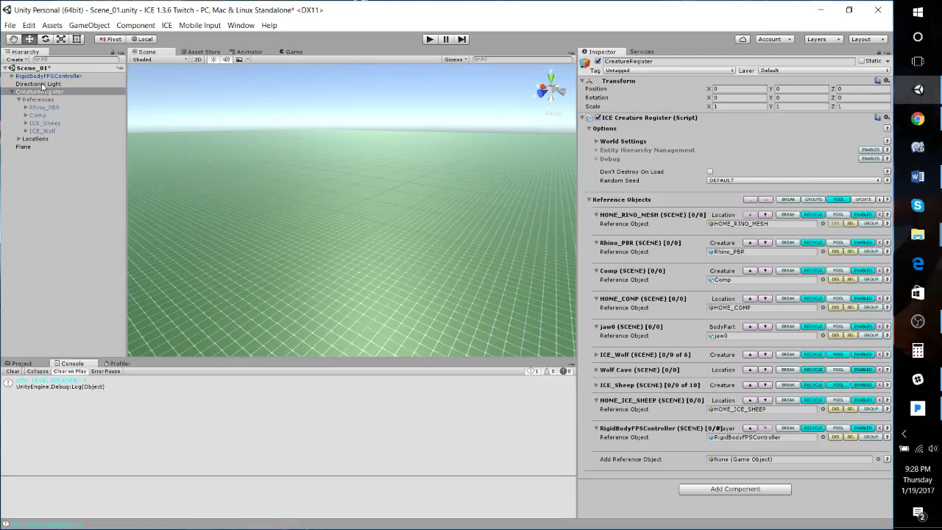
- Set the target object of ICE_Wolf's Escort Mission to RigidBodyFPSController and save the scene
left_click(42, 131)
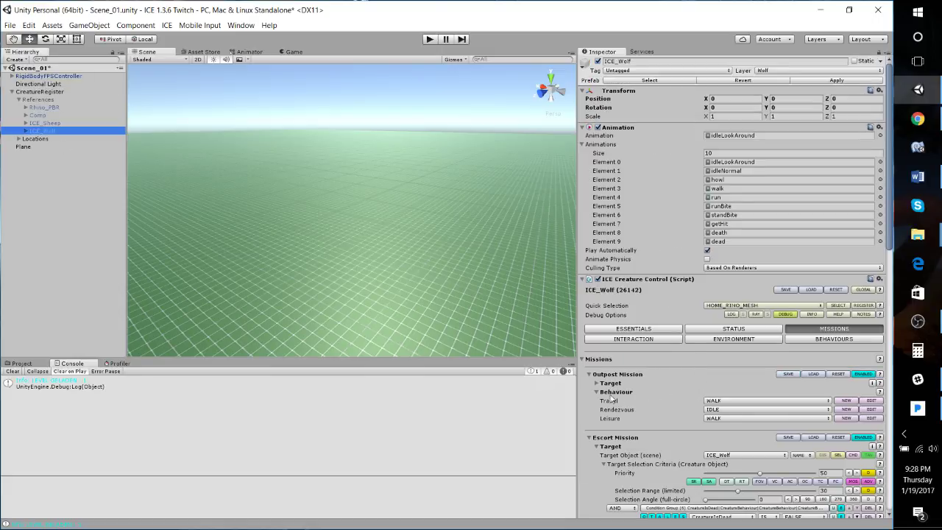
scroll(632, 445, "down", 3)
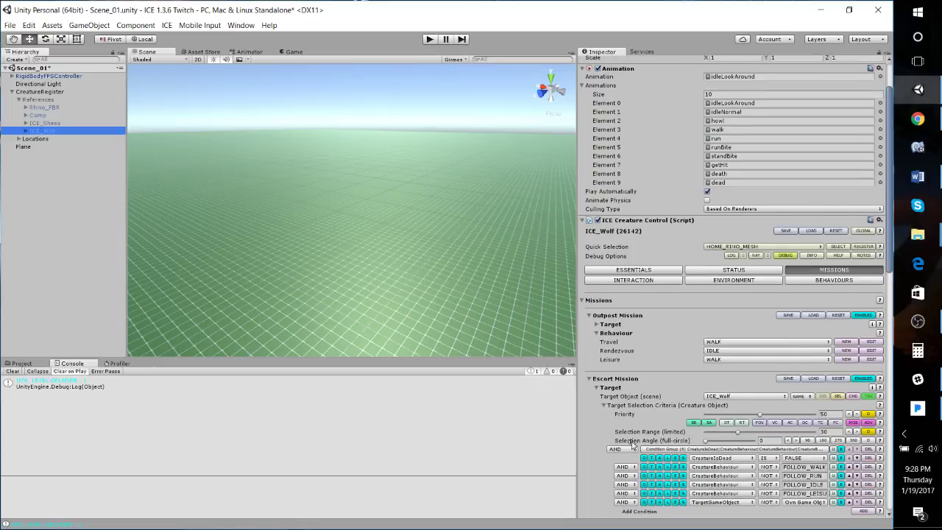
left_click(760, 399)
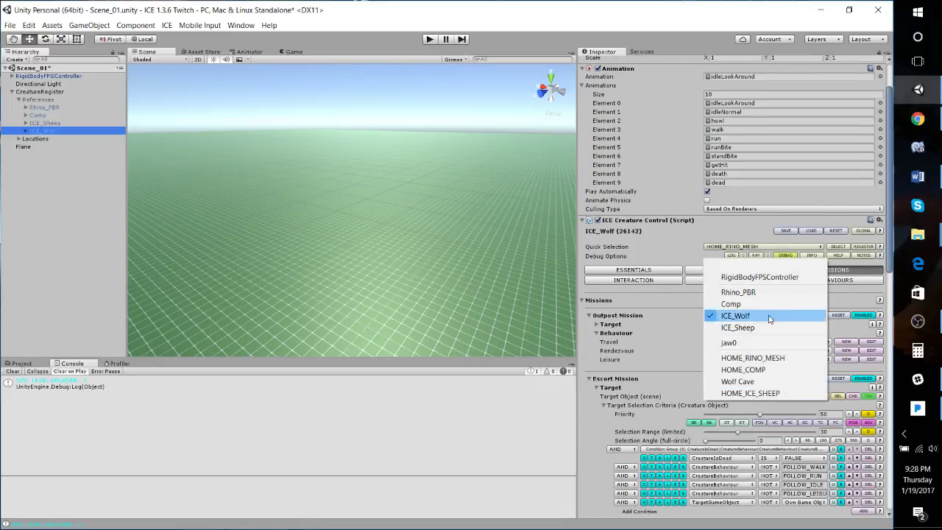
left_click(777, 278)
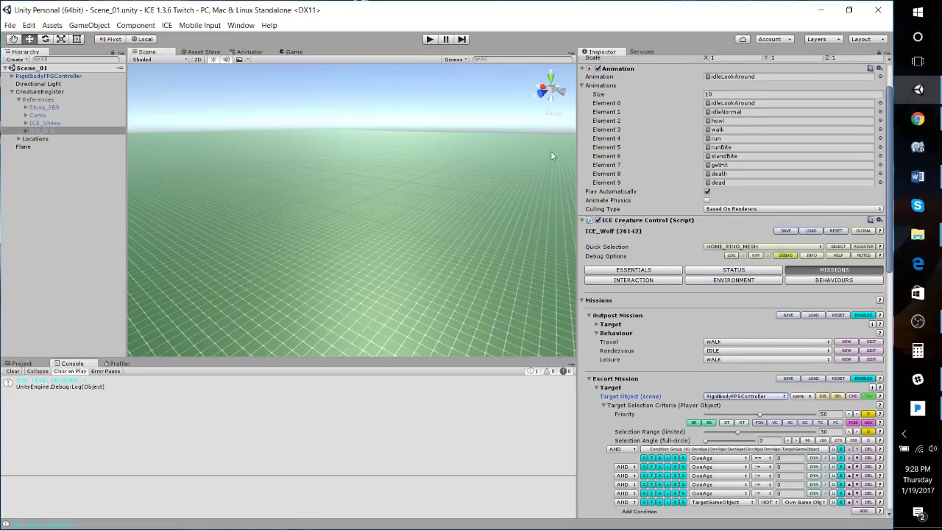
scroll(743, 170, "up", 3)
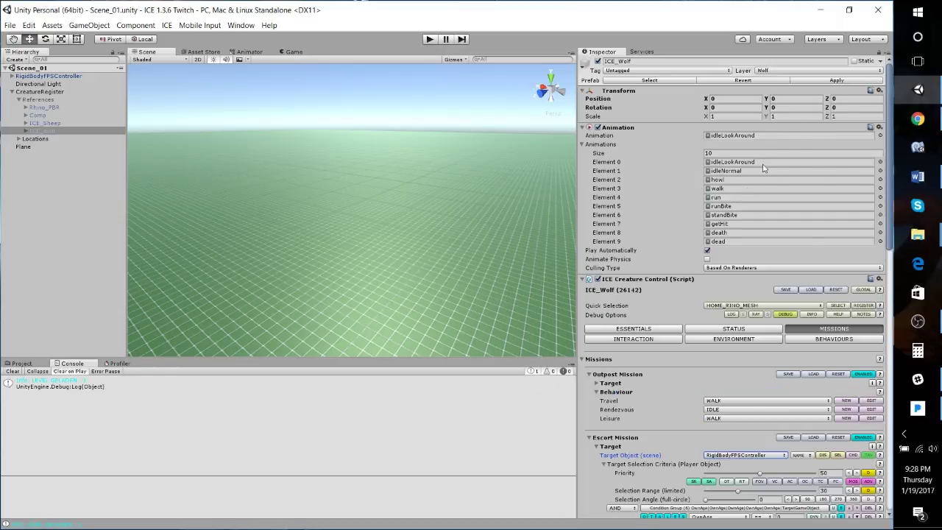
- Apply the ICE_Wolf changes to its prefab, save the scene, and open the CreatureRegister's reference objects
left_click(824, 80)
key("ctrl+s")
scroll(707, 394, "down", 5)
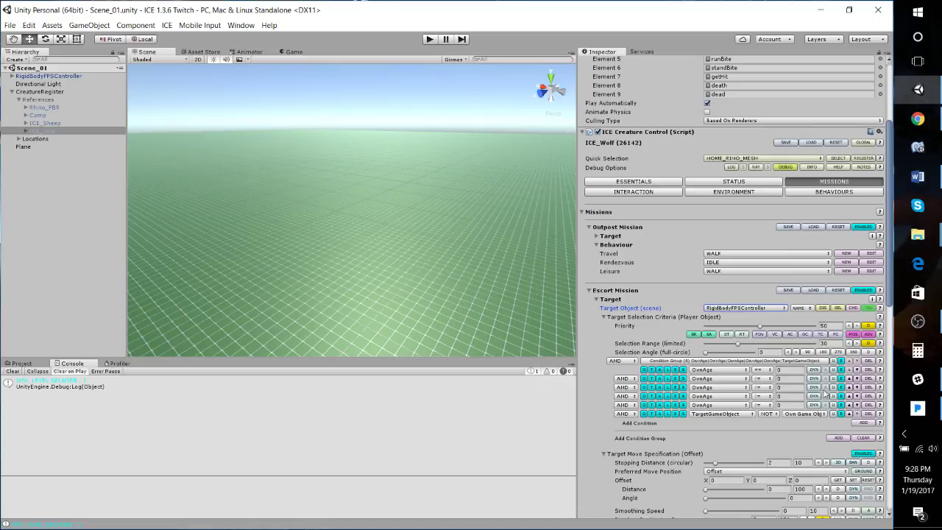
left_click(863, 158)
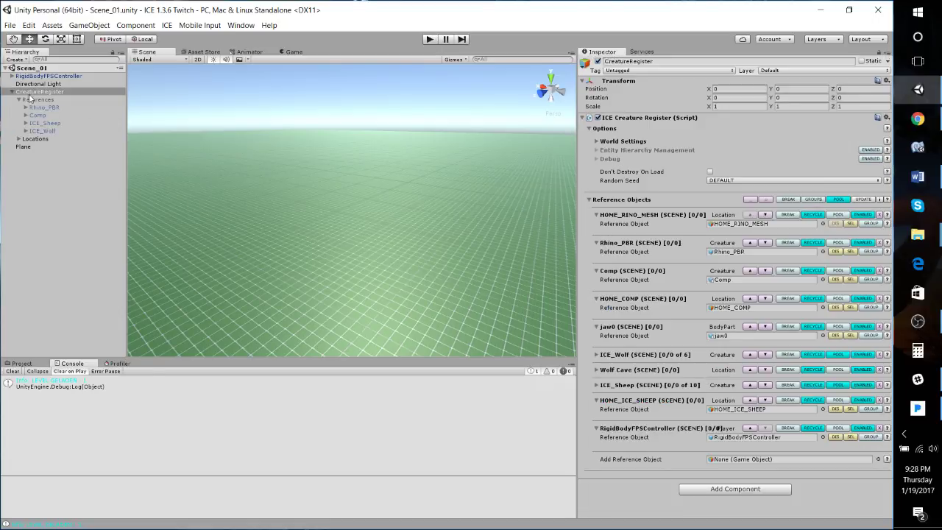
- Remove all advanced selection conditions from the target selection criteria of ICE_Wolf's Escort Mission and enter play mode
left_click(41, 131)
scroll(695, 416, "down", 5)
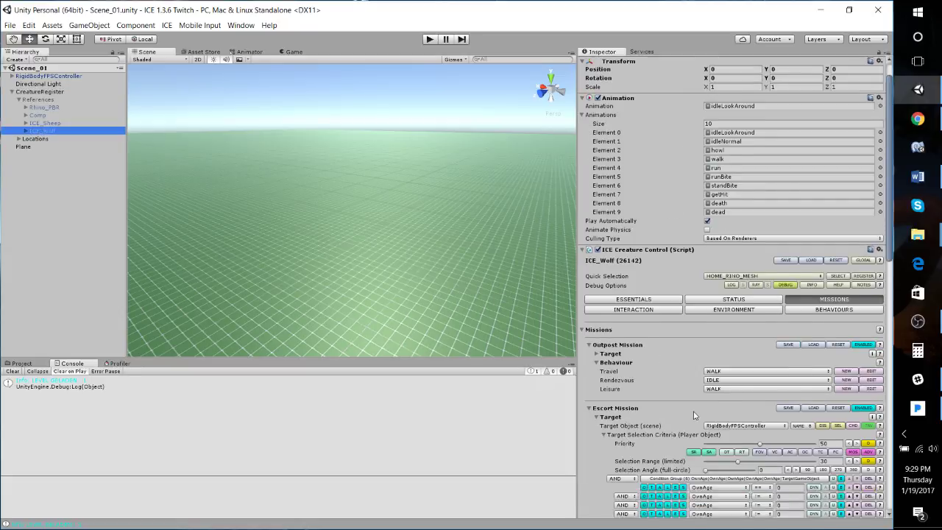
scroll(695, 416, "down", 2)
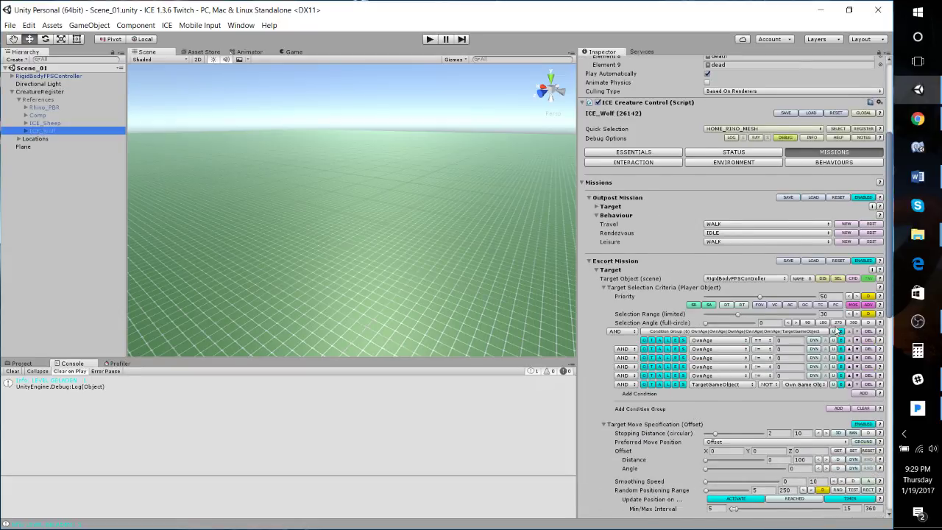
left_click(869, 384)
left_click(870, 376)
left_click(869, 366)
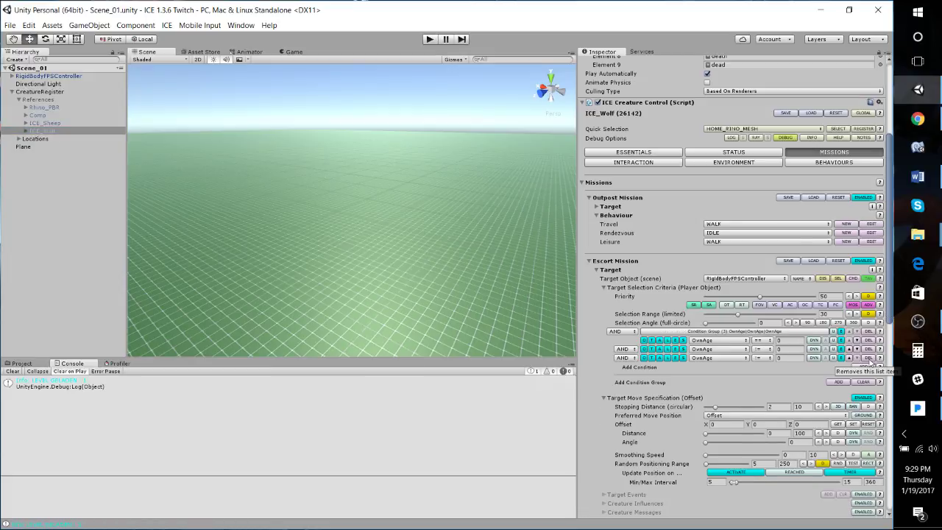
left_click(869, 357)
left_click(869, 349)
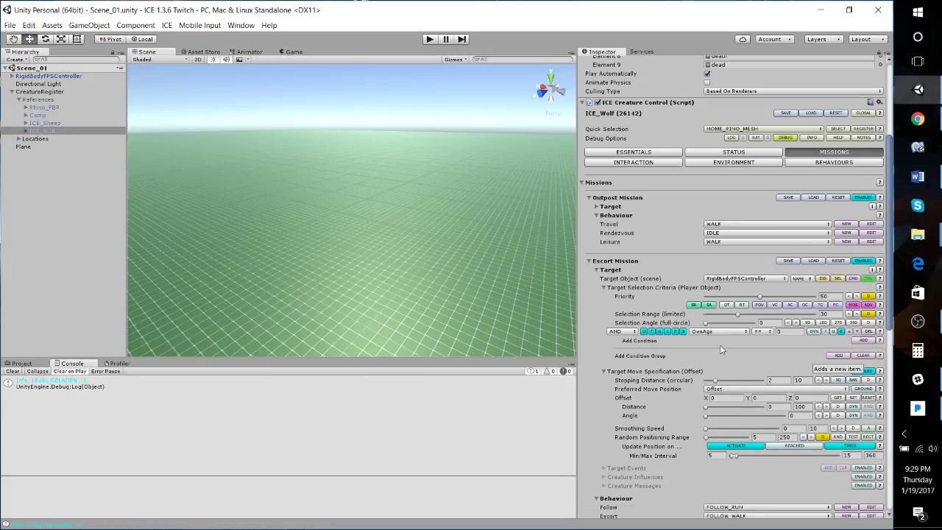
left_click(870, 331)
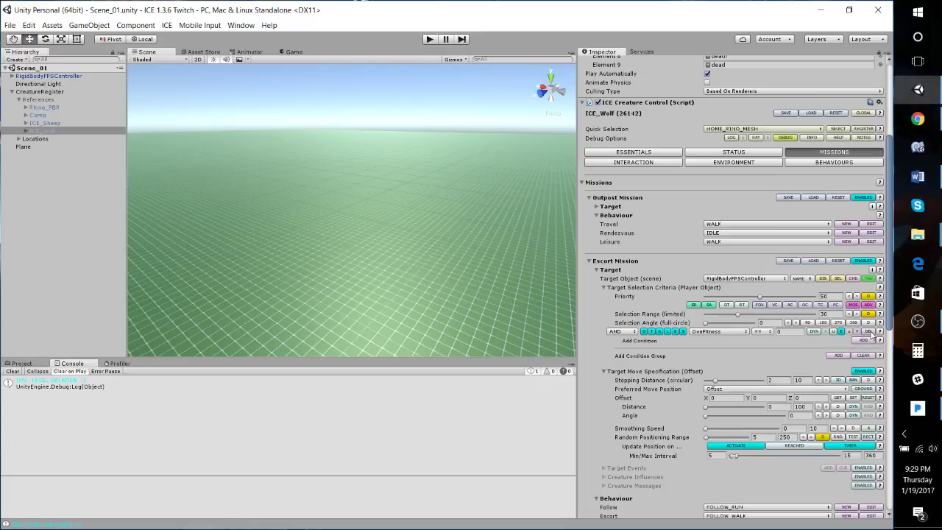
left_click(869, 304)
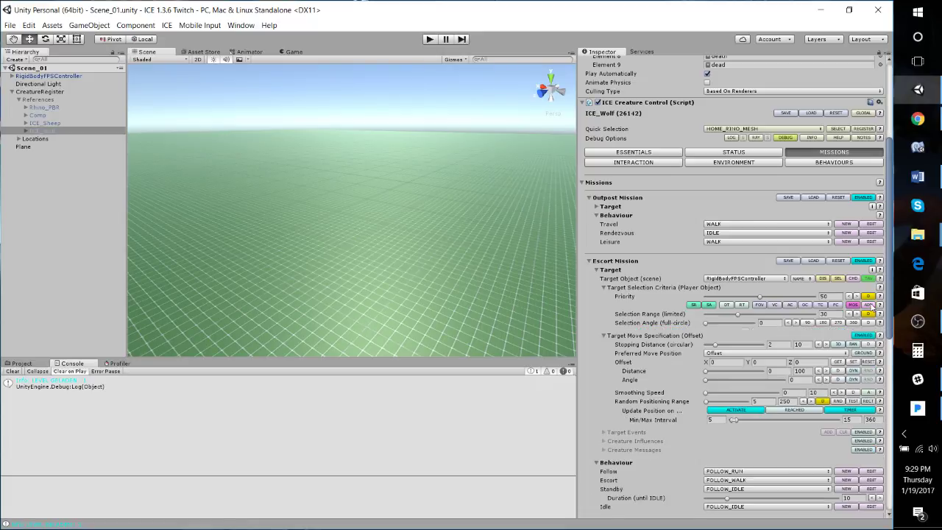
left_click(432, 40)
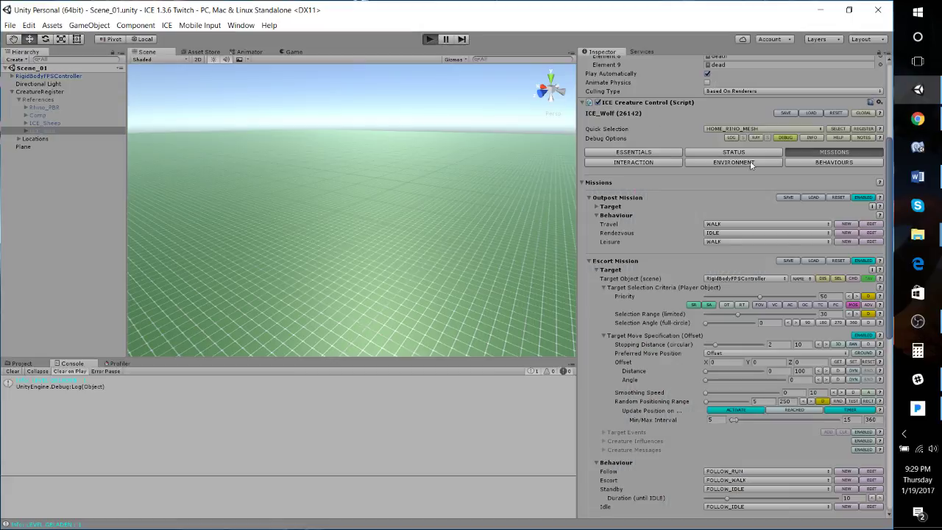